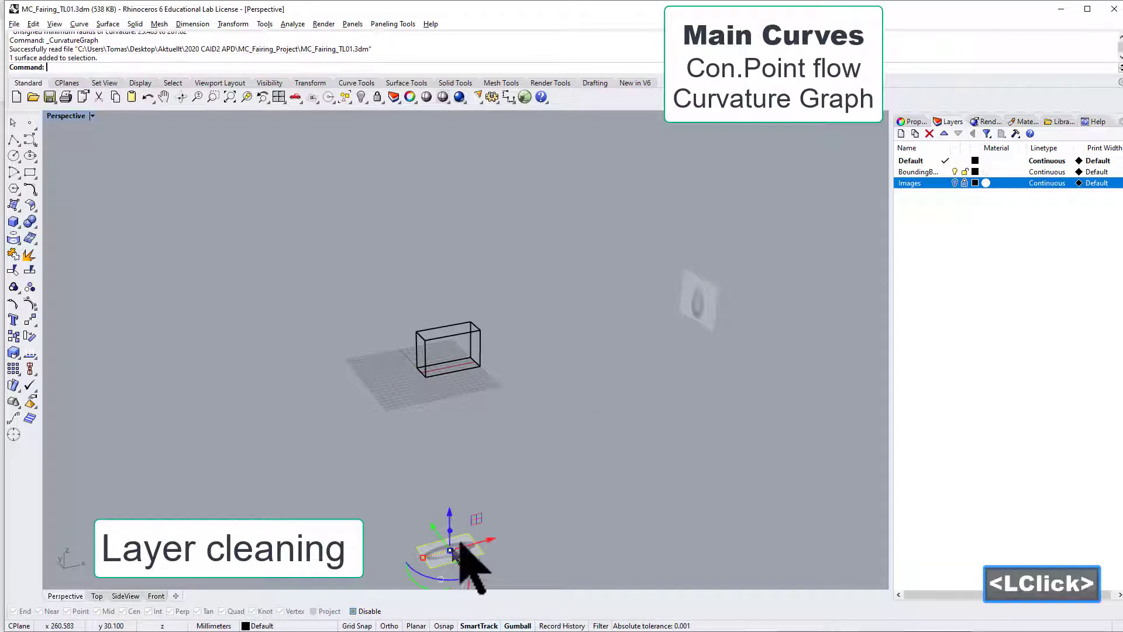
# - Move the two selected reference image surfaces to the Images layer
pyautogui.keyDown('shift'); pyautogui.click(694, 292); pyautogui.keyUp('shift')
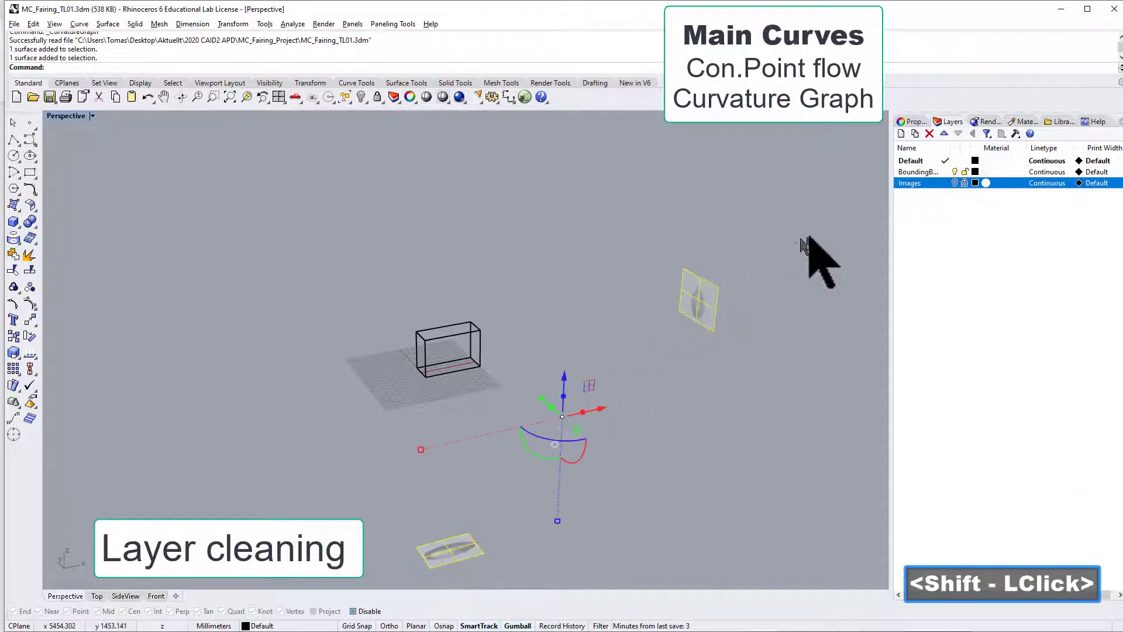
pyautogui.rightClick(917, 185)
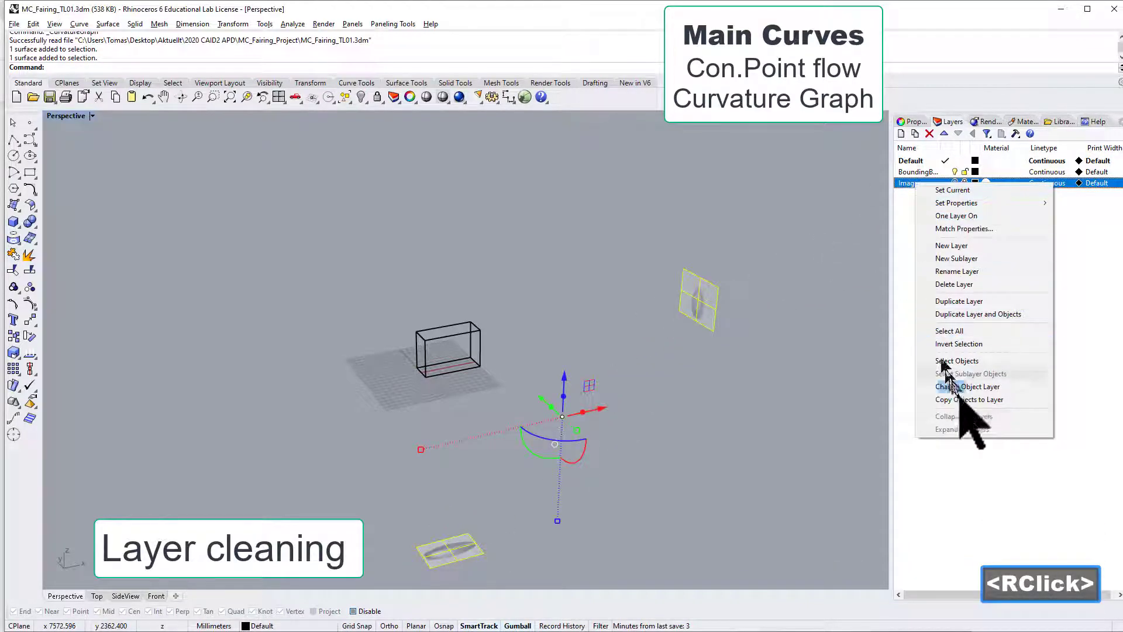
pyautogui.click(987, 391)
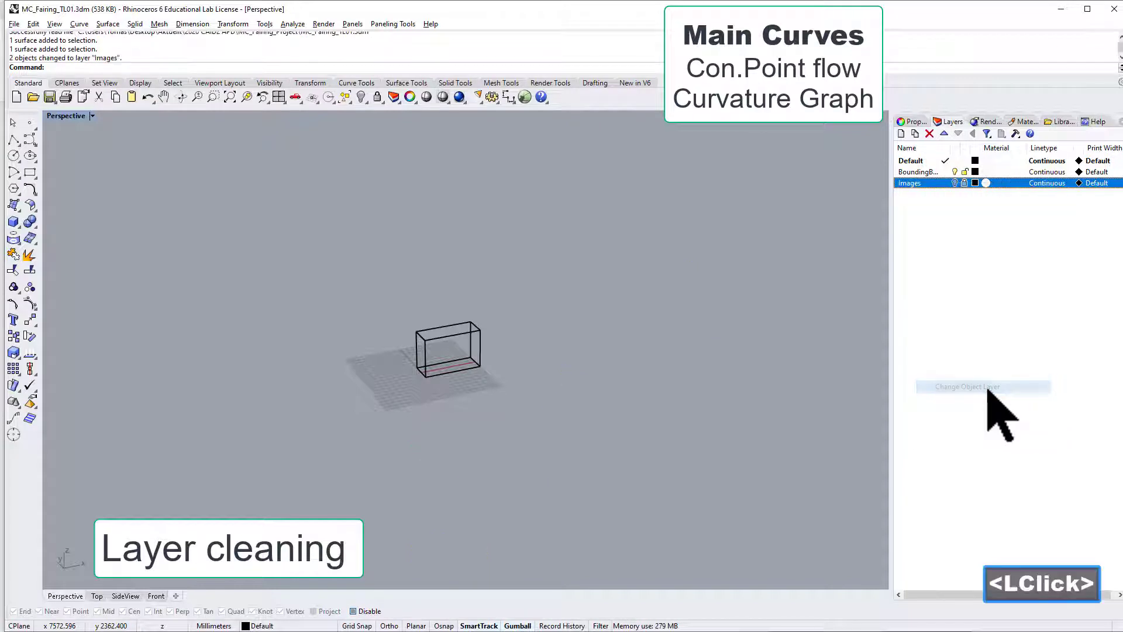
# - Lock and hide the bounding box layer and turn on the locked Images layer
pyautogui.click(964, 183)
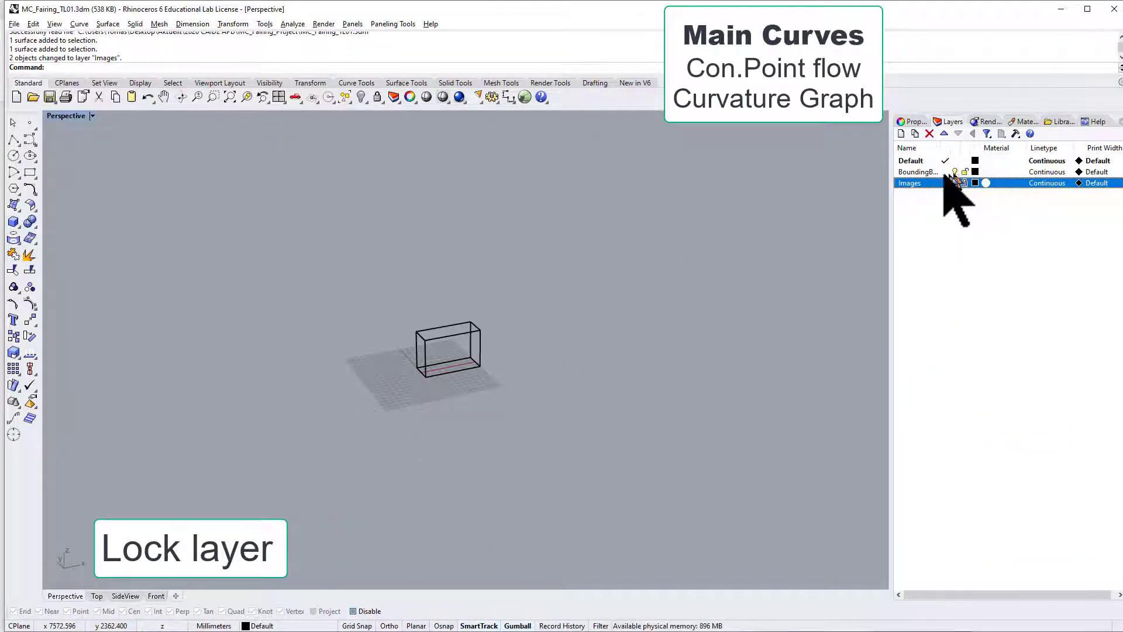
pyautogui.click(964, 172)
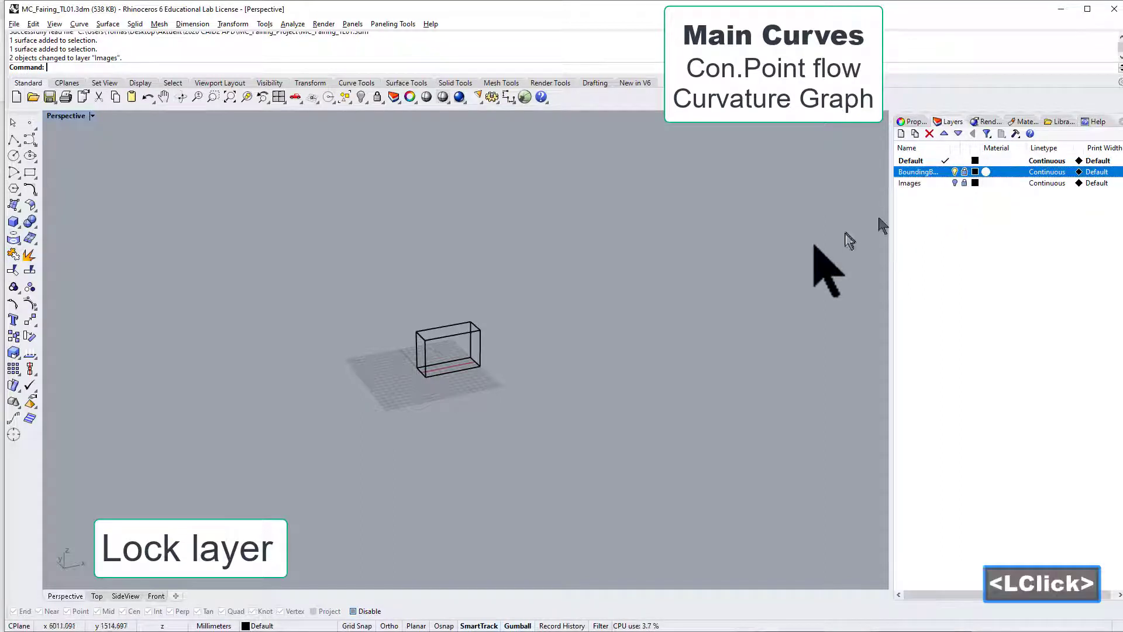
pyautogui.click(959, 173)
pyautogui.click(954, 171)
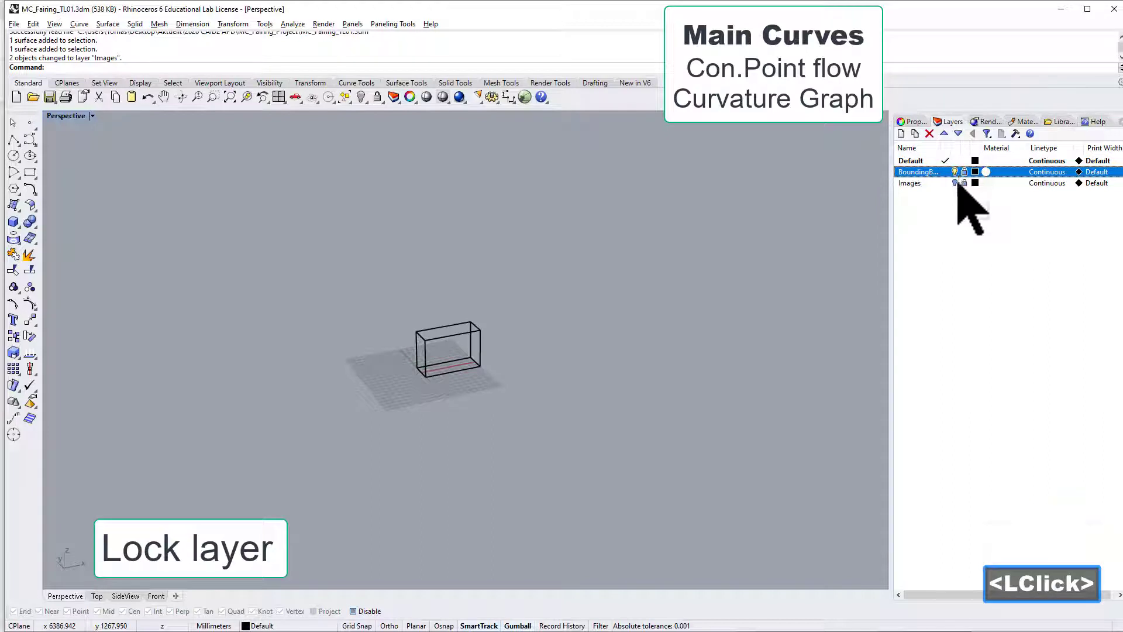
pyautogui.click(954, 183)
pyautogui.click(955, 172)
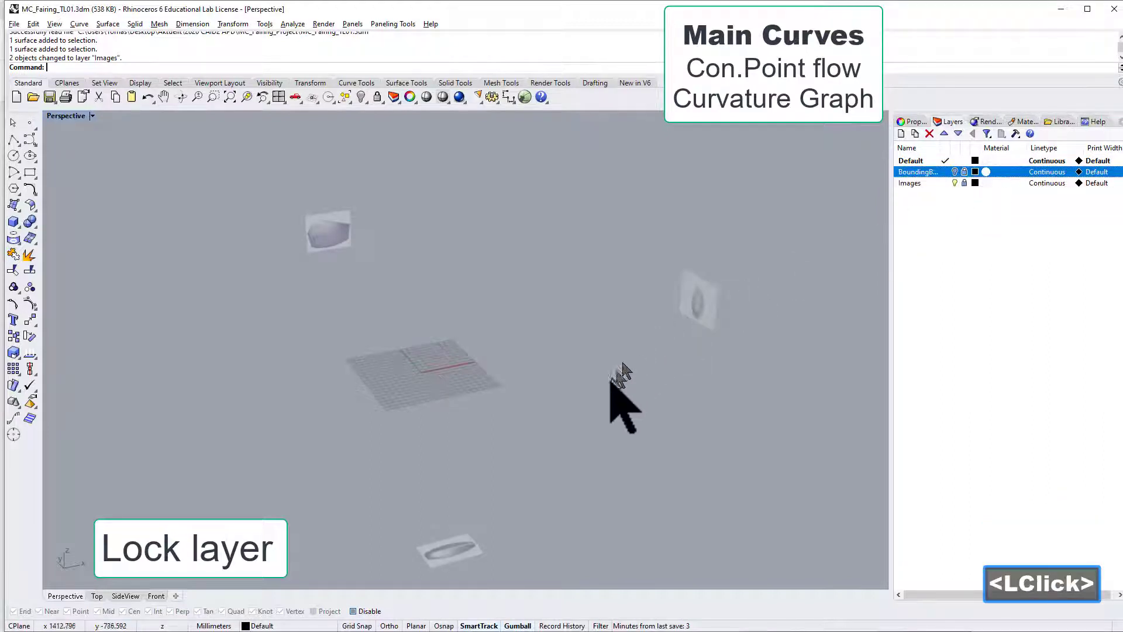
pyautogui.moveTo(621, 395); pyautogui.dragTo(566, 371, button='right')
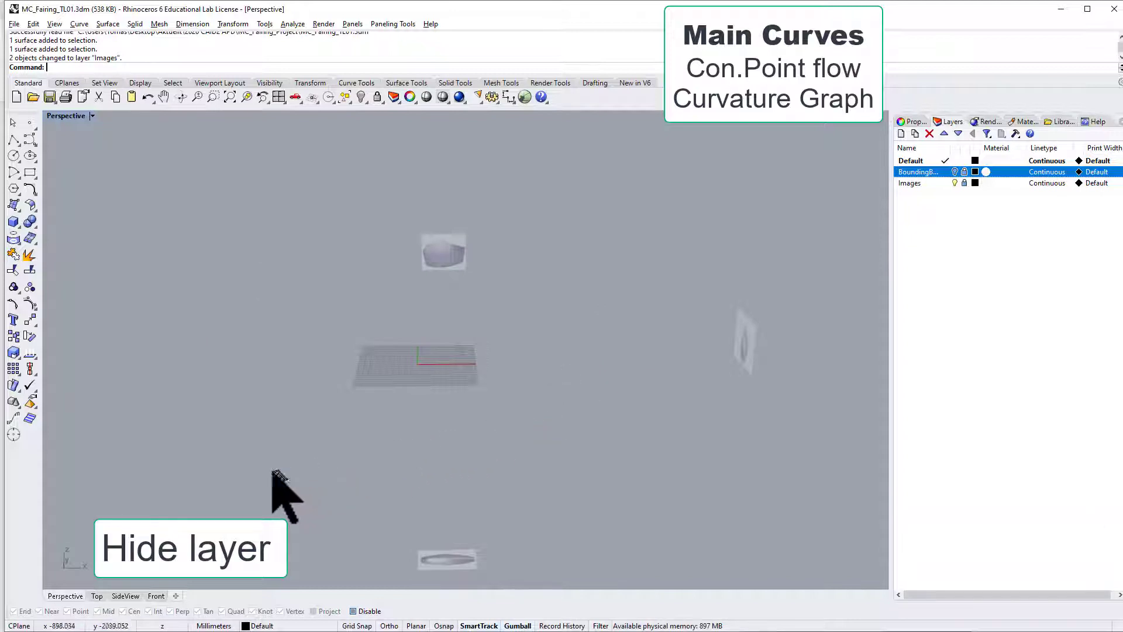
# - Rename the Front viewport as Back
pyautogui.doubleClick(156, 596)
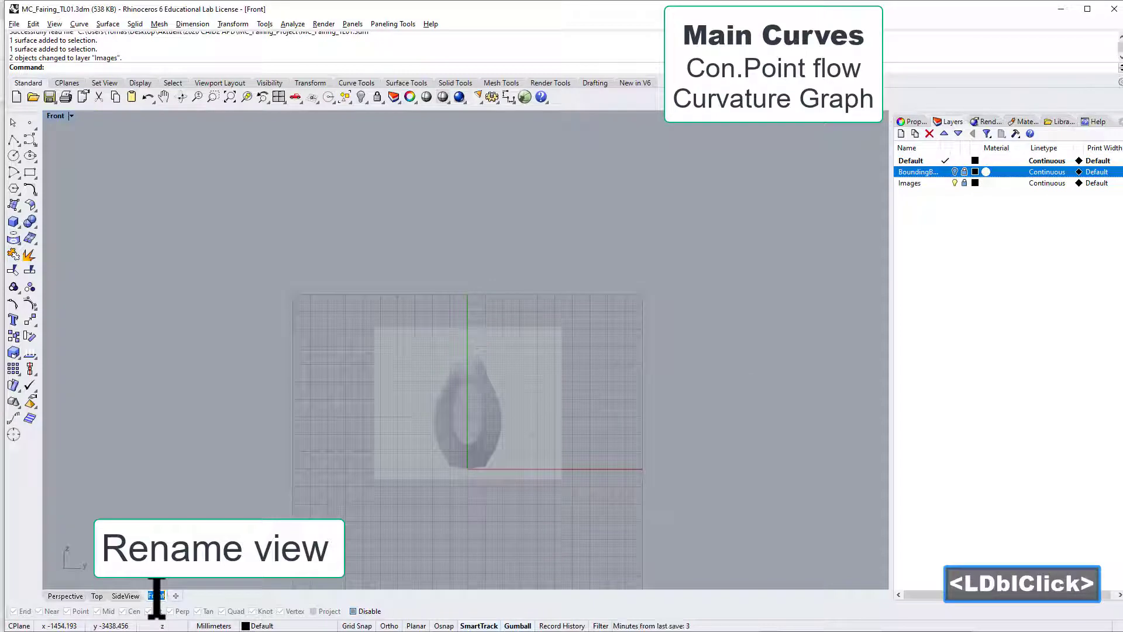
pyautogui.write('Back')
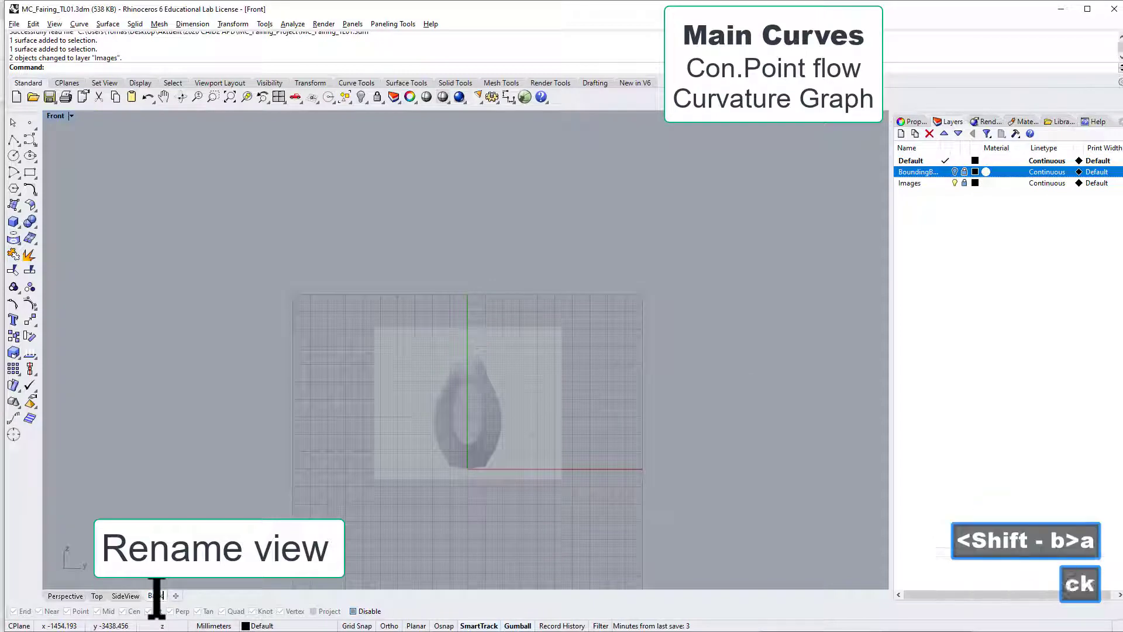
pyautogui.press('Return')
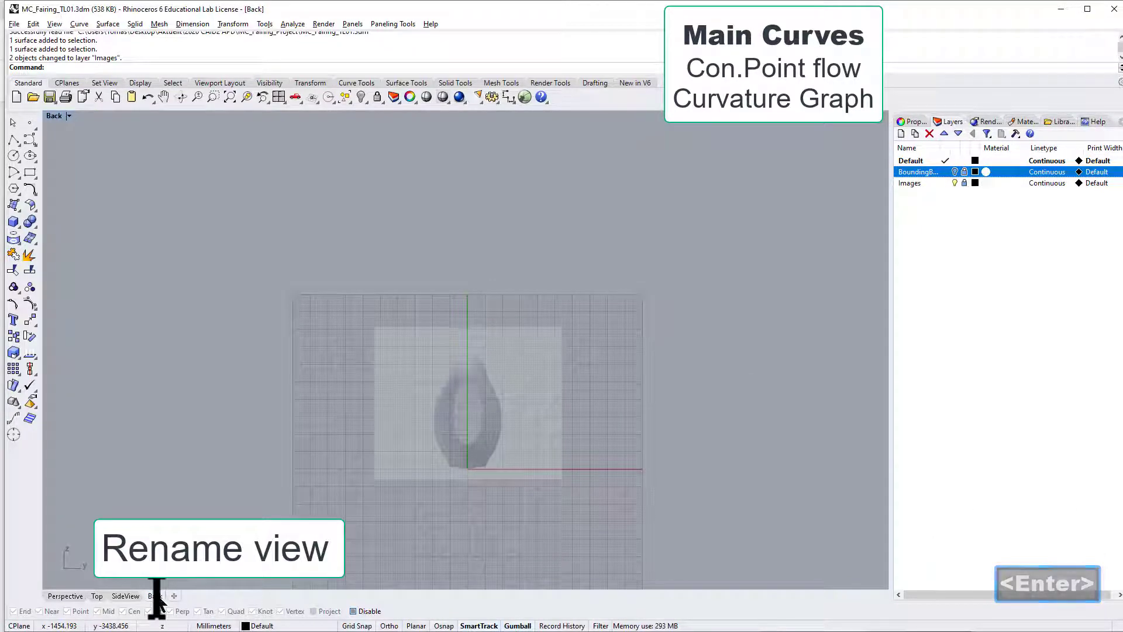
# - Switch to SideView, create a new layer named Curve and place it below the Images layer
pyautogui.click(123, 597)
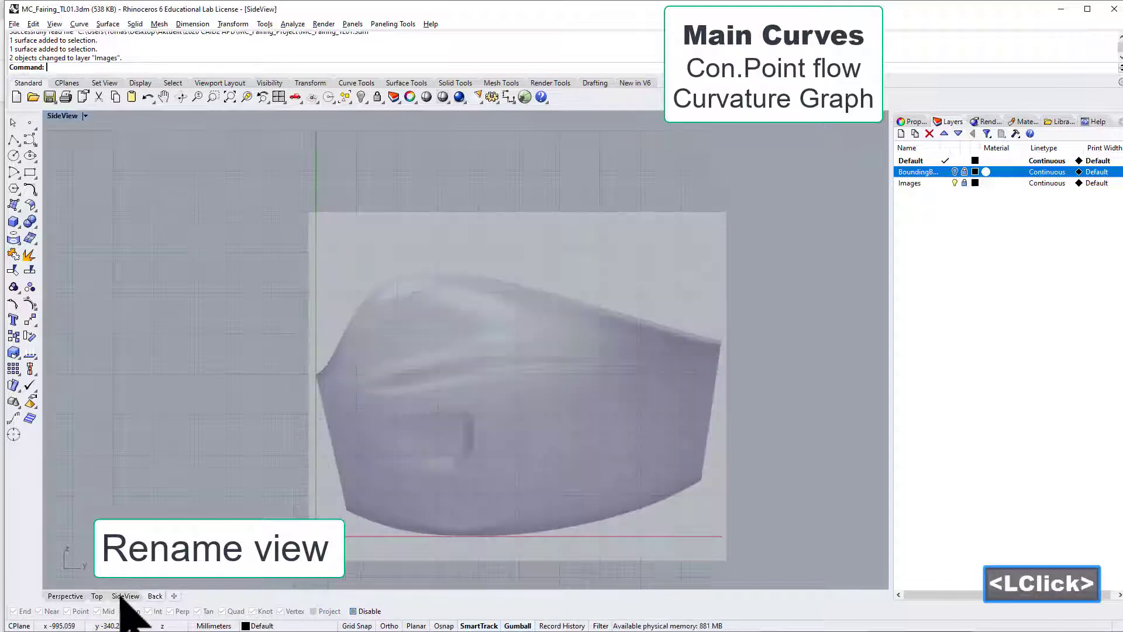
pyautogui.scroll(2, 491, 424)
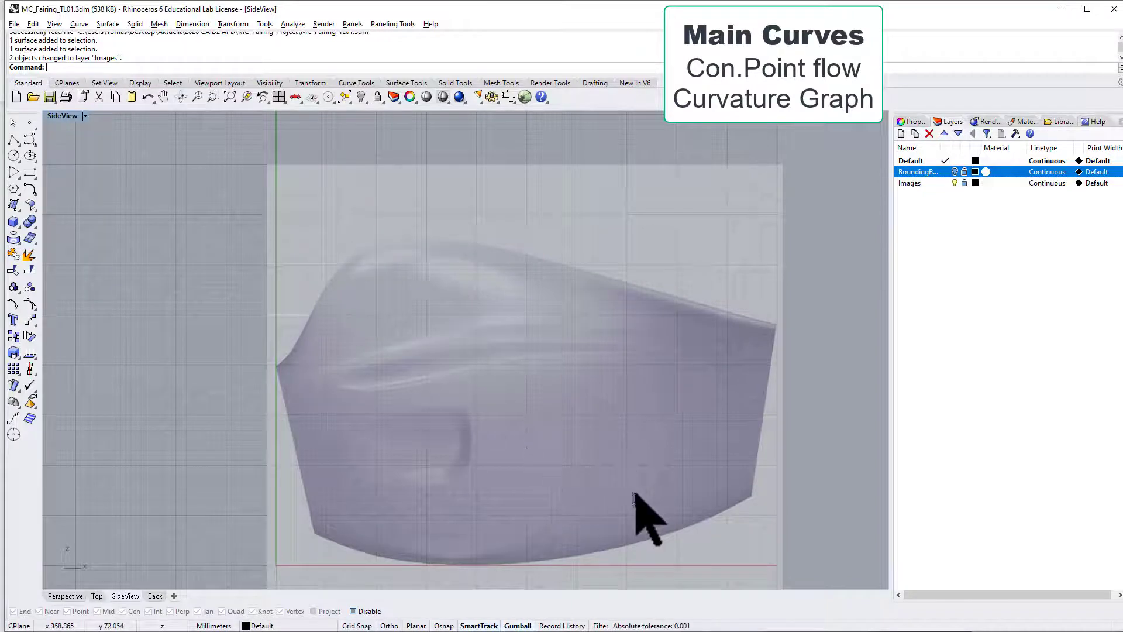
pyautogui.keyDown('shift'); pyautogui.moveTo(647, 469); pyautogui.dragTo(621, 385, button='right'); pyautogui.keyUp('shift')
pyautogui.keyDown('shift'); pyautogui.scroll(3, 594, 405); pyautogui.keyUp('shift')
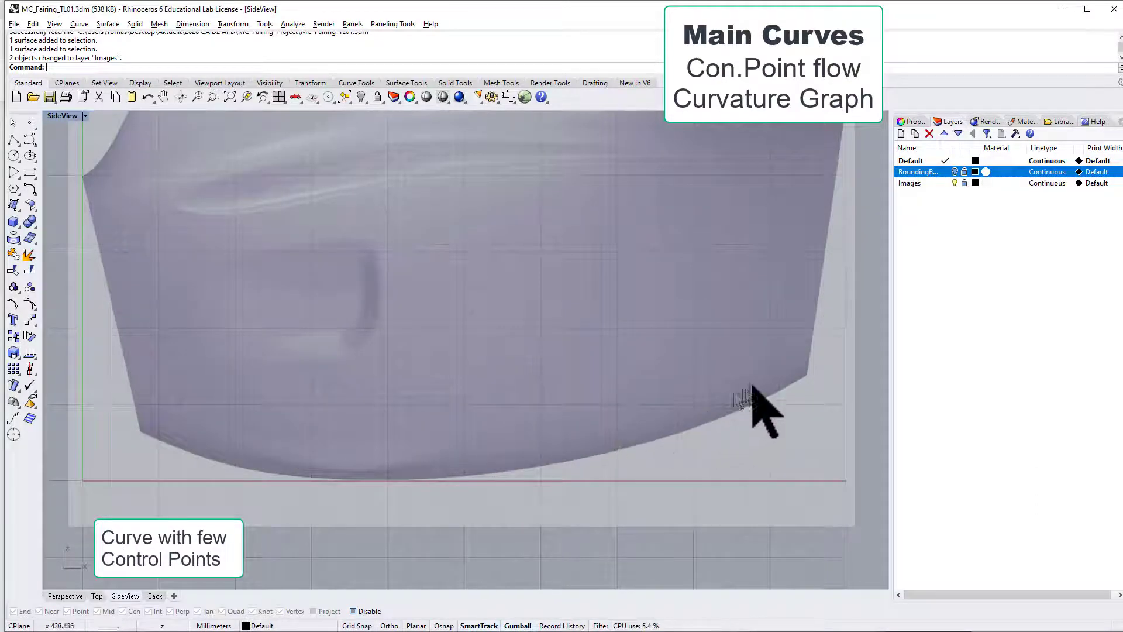
pyautogui.click(901, 133)
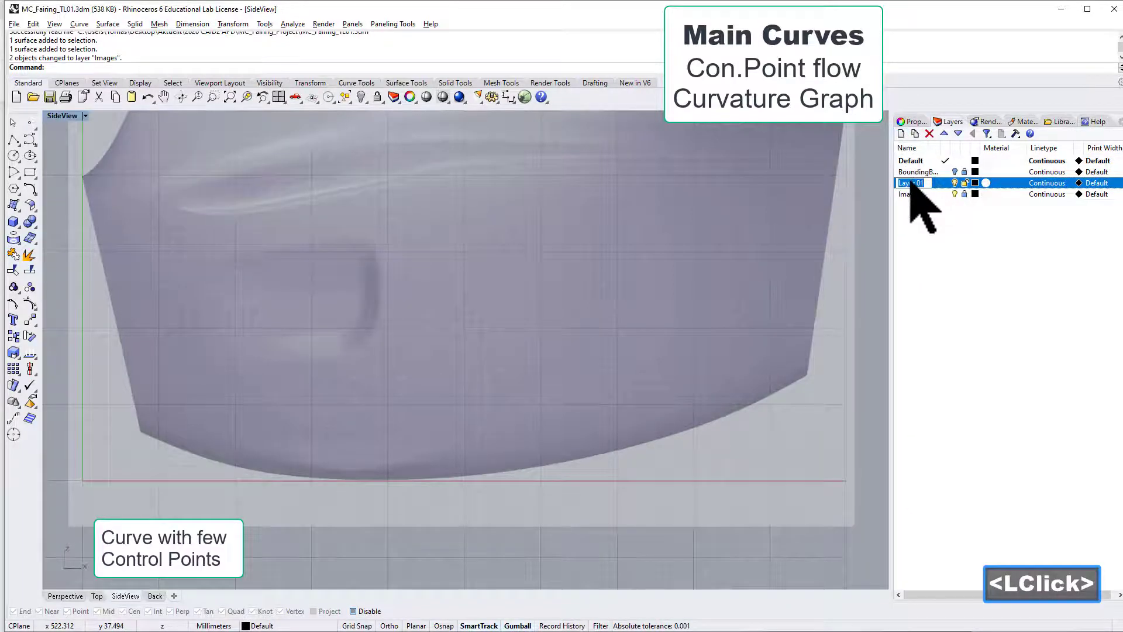
pyautogui.write('Curve')
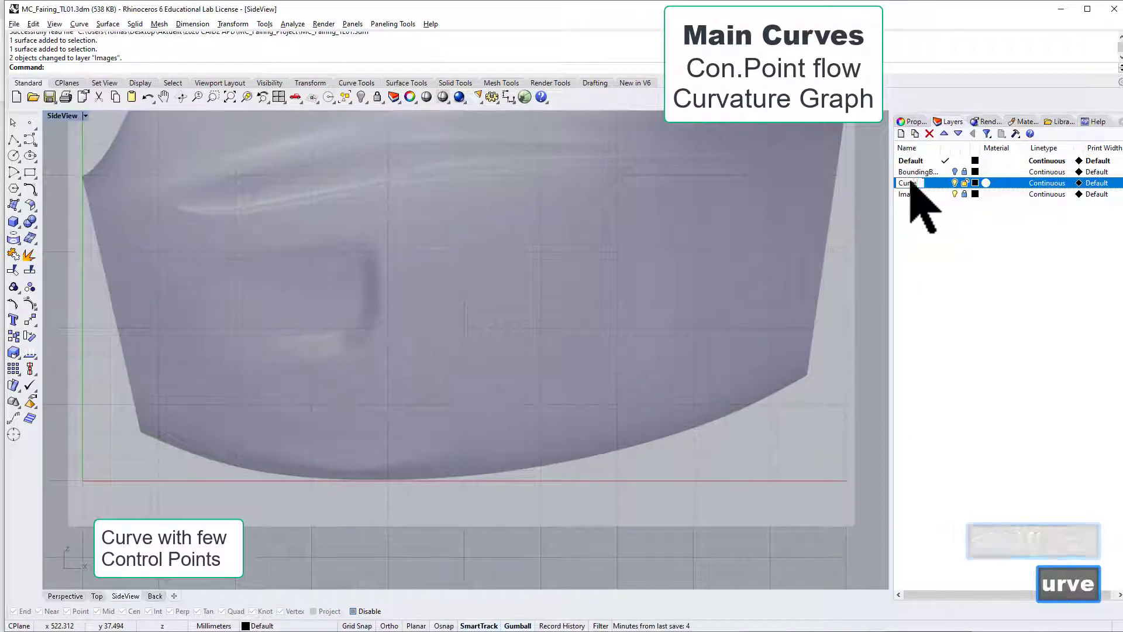
pyautogui.press('Return')
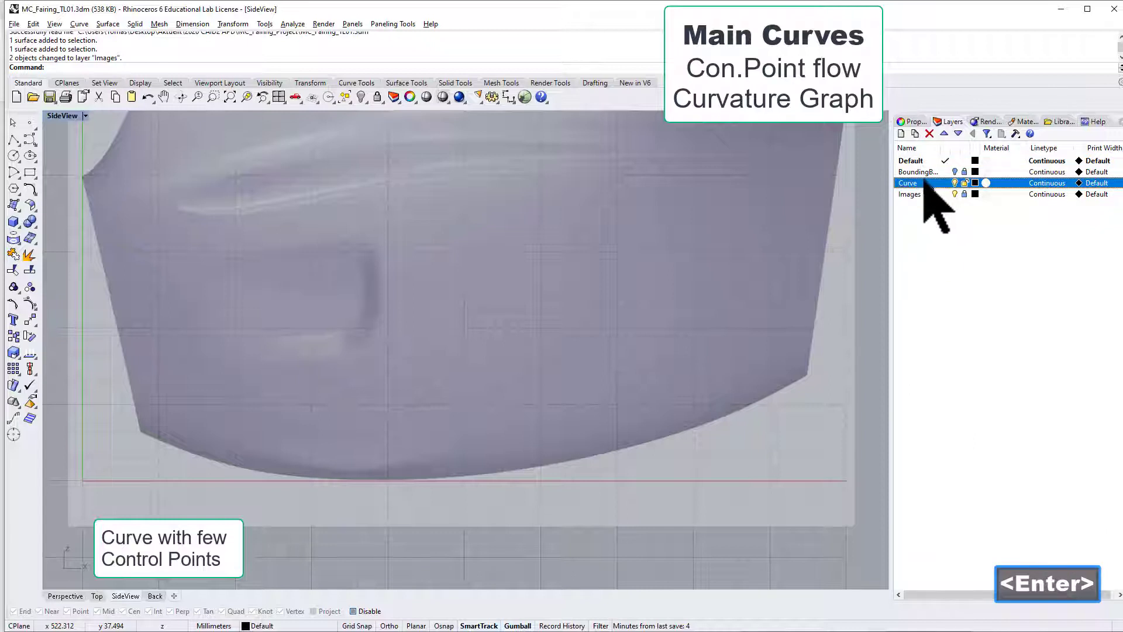
pyautogui.click(958, 134)
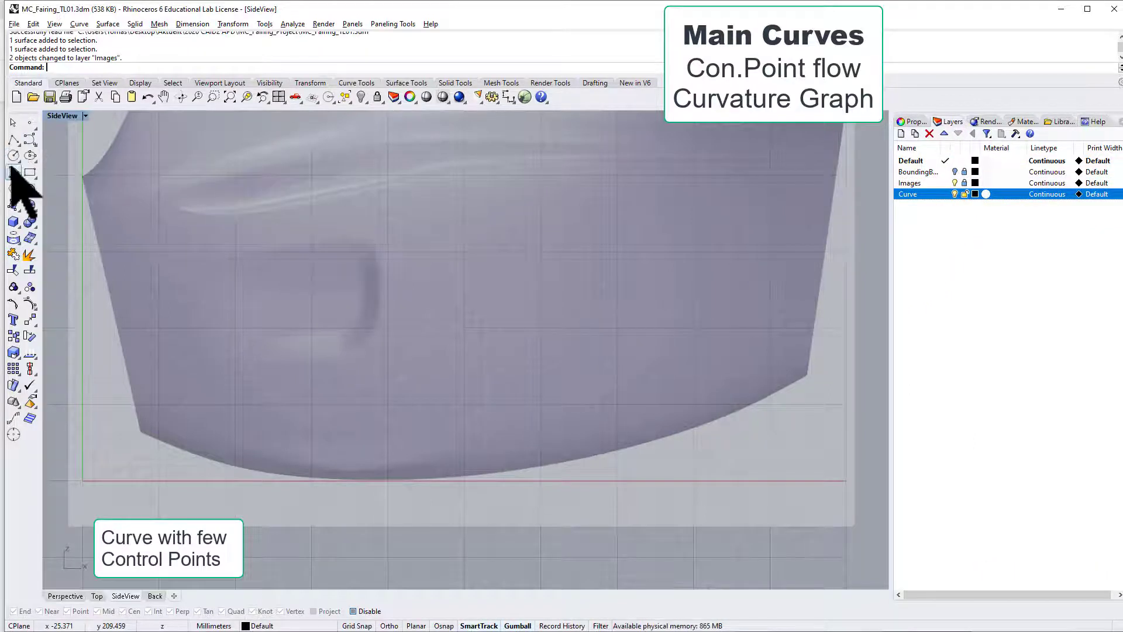
# - Draw a two-point control point curve between the fairing's lower front and rear corners and turn on its control points
pyautogui.click(30, 141)
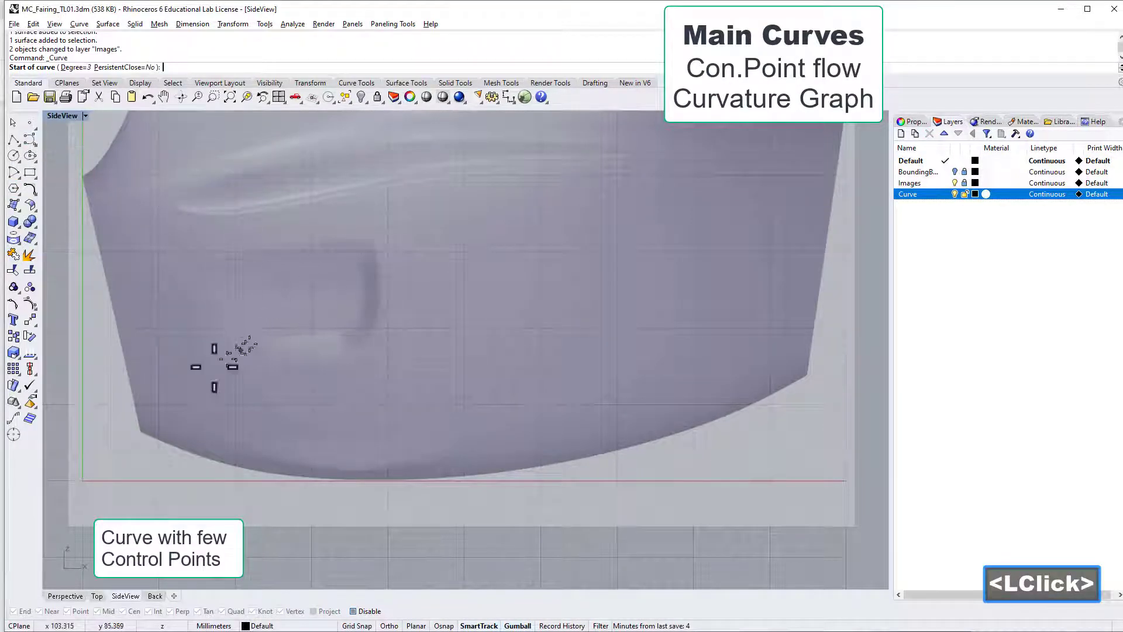
pyautogui.click(140, 432)
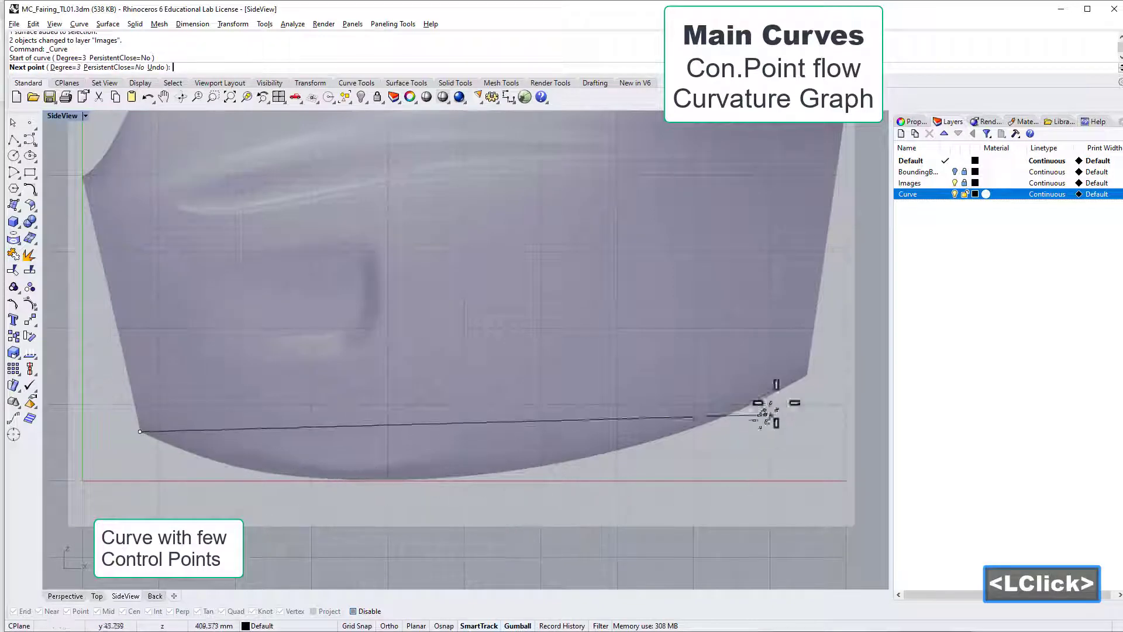
pyautogui.click(808, 376)
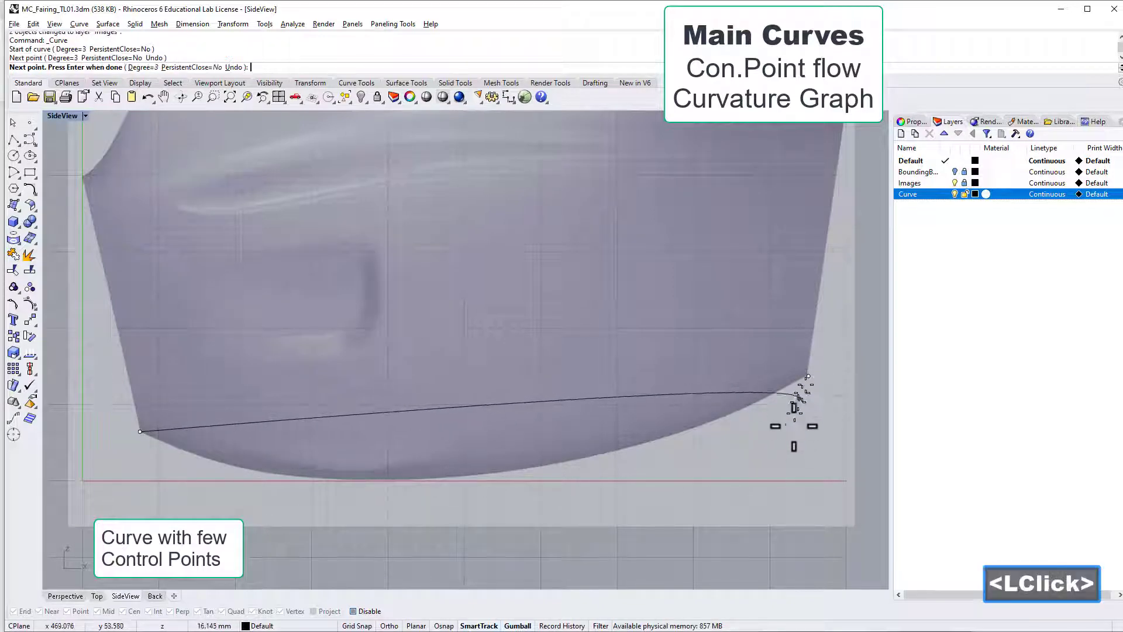
pyautogui.rightClick(783, 457)
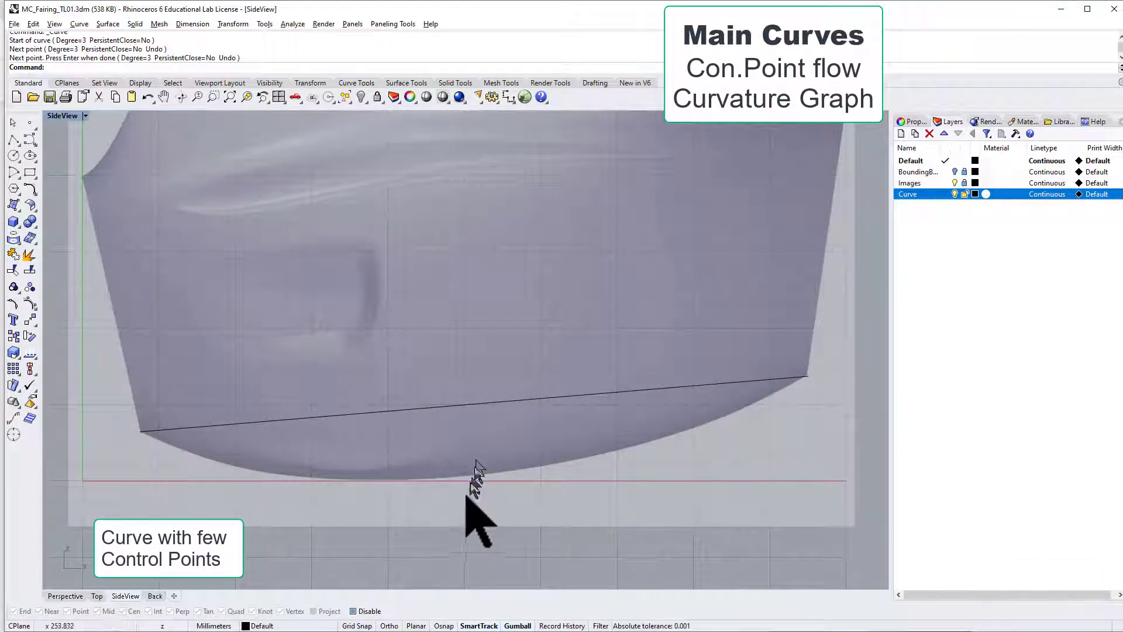
pyautogui.click(468, 405)
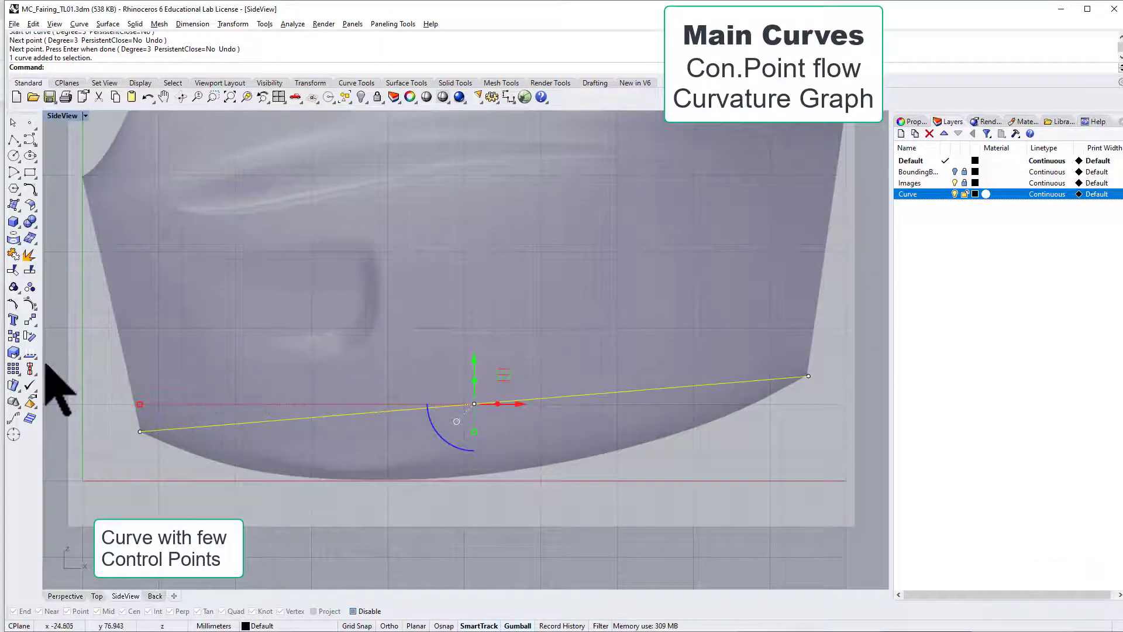
pyautogui.click(29, 303)
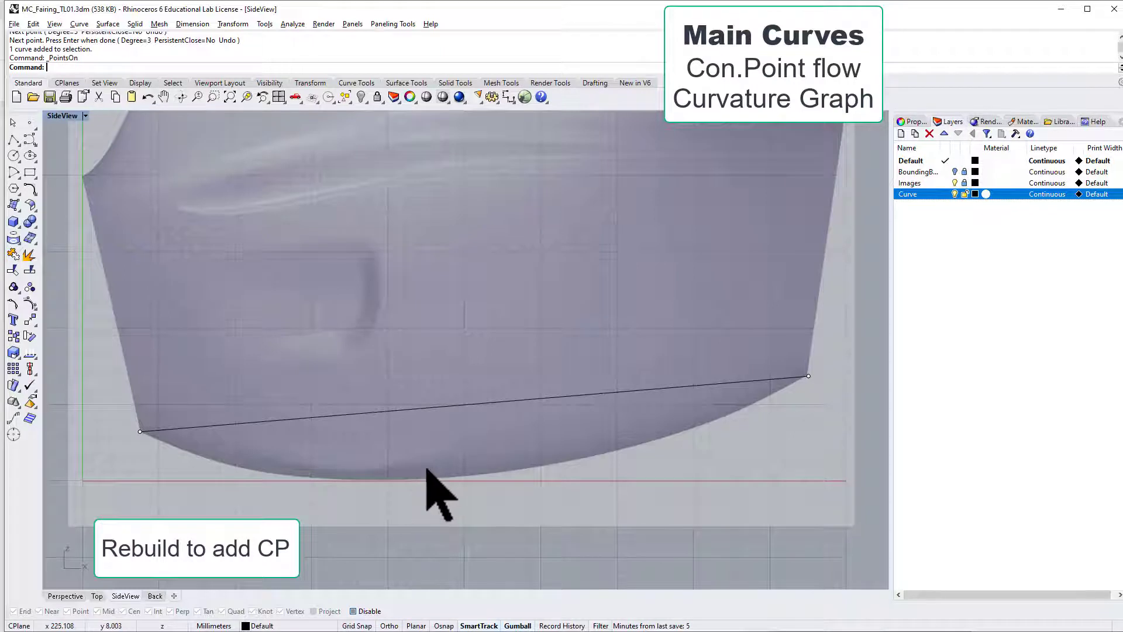
# - Rebuild the line between the fairing's lower corners with a point count of 3 and degree 2
pyautogui.click(446, 406)
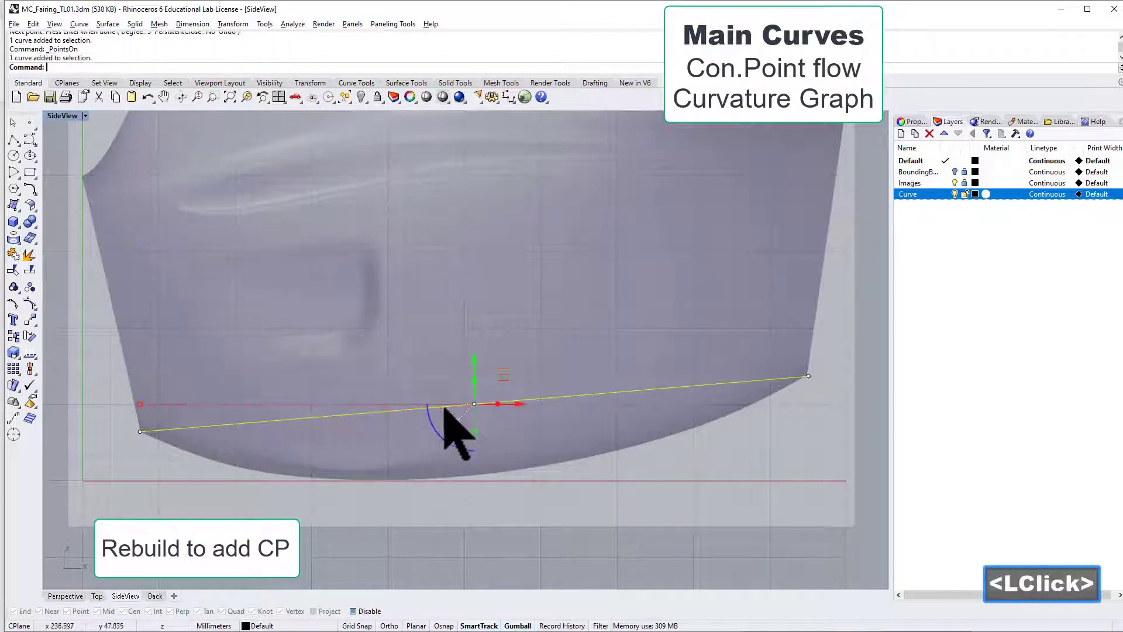
pyautogui.write('r')
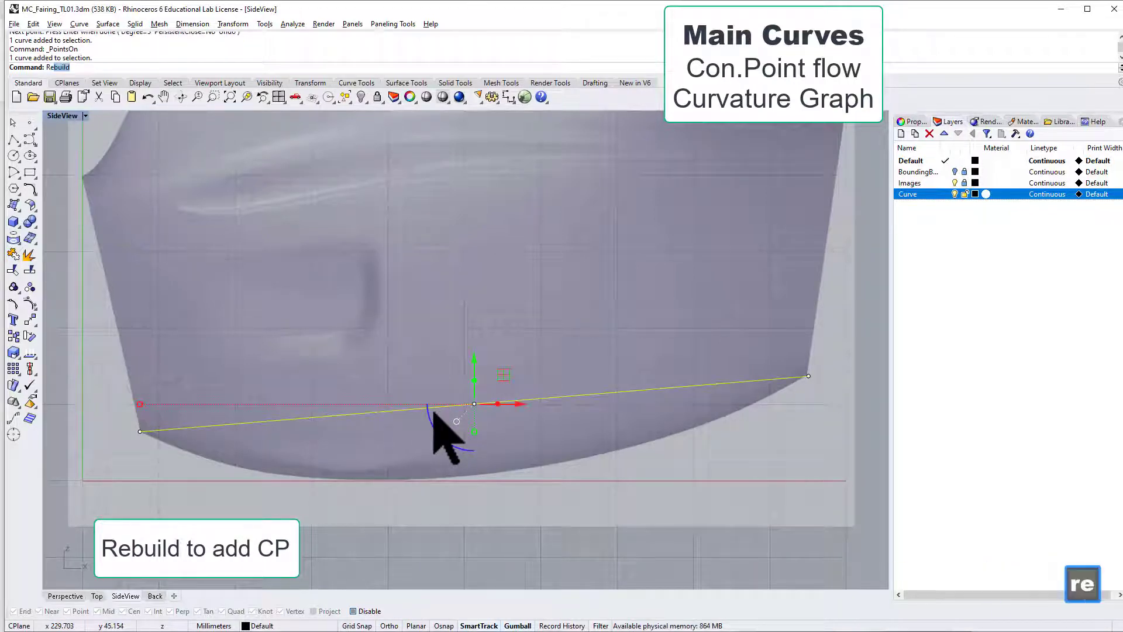
pyautogui.write('ebuild')
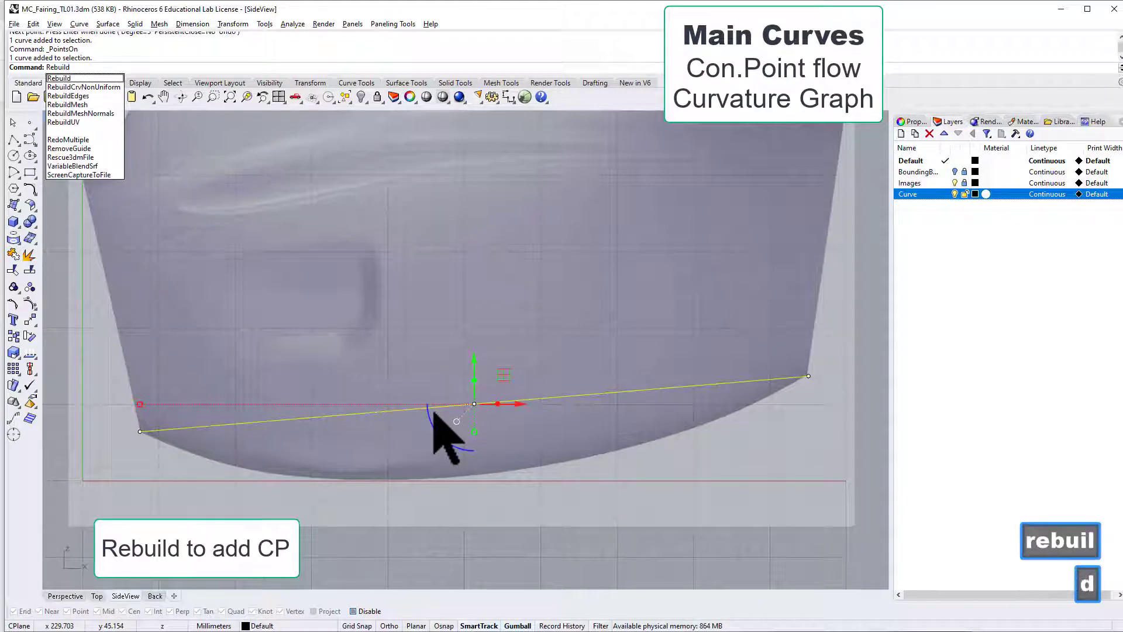
pyautogui.press('Return')
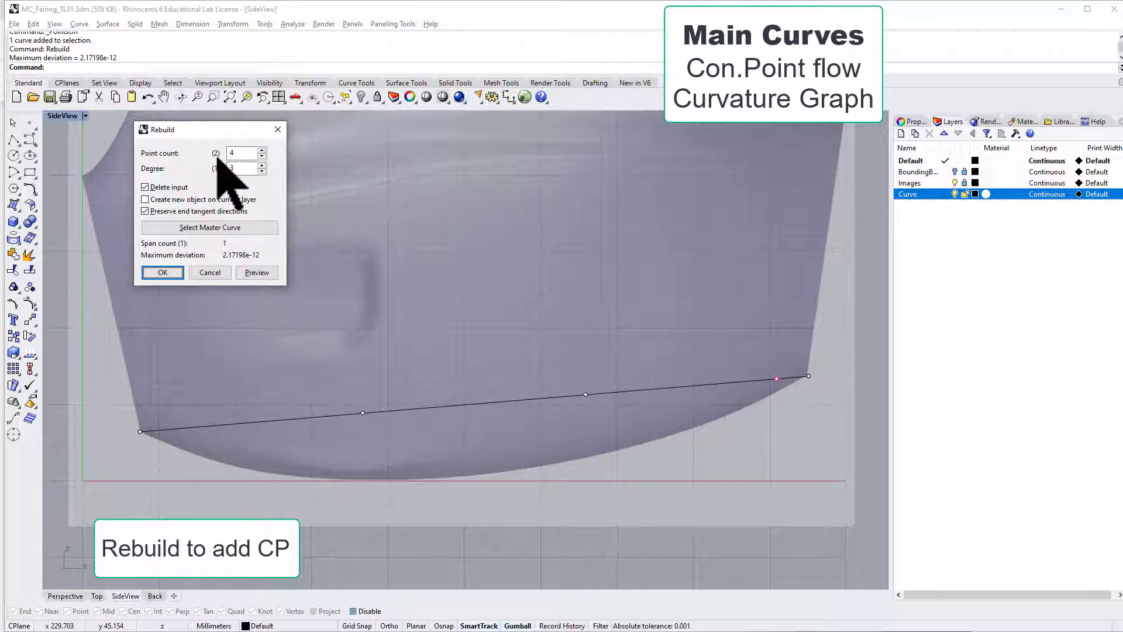
pyautogui.click(261, 171)
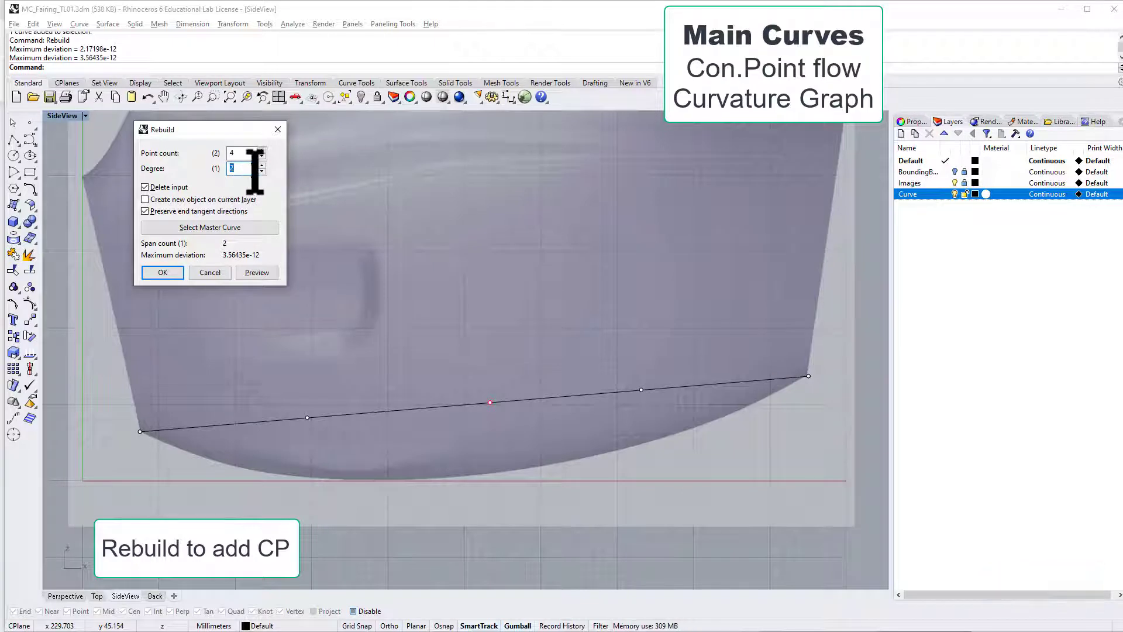
pyautogui.click(261, 156)
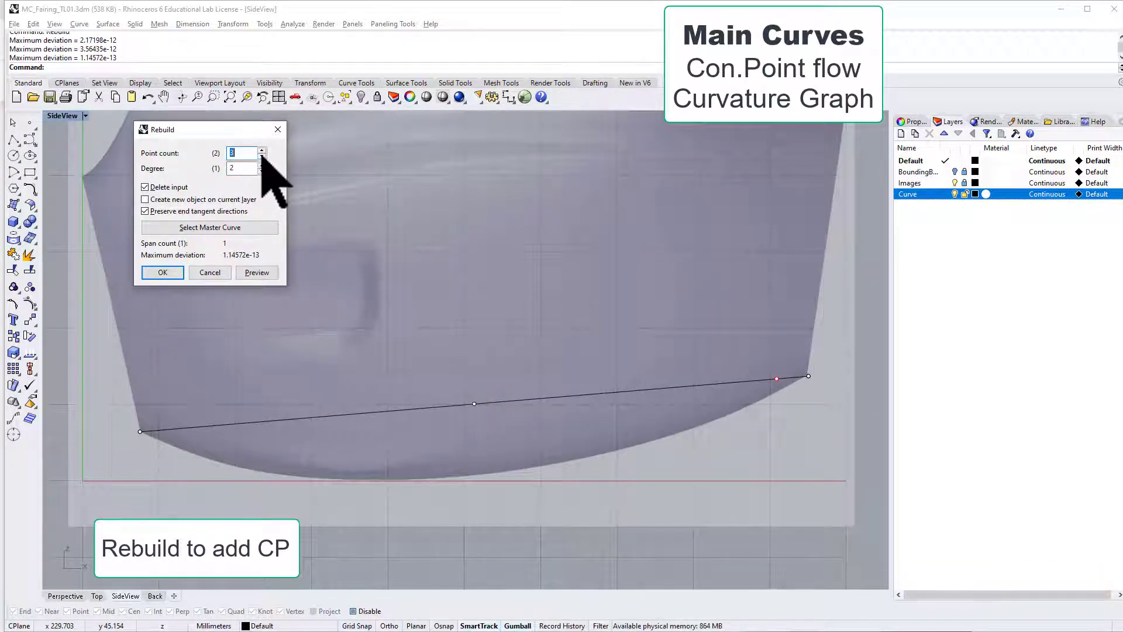
pyautogui.click(262, 155)
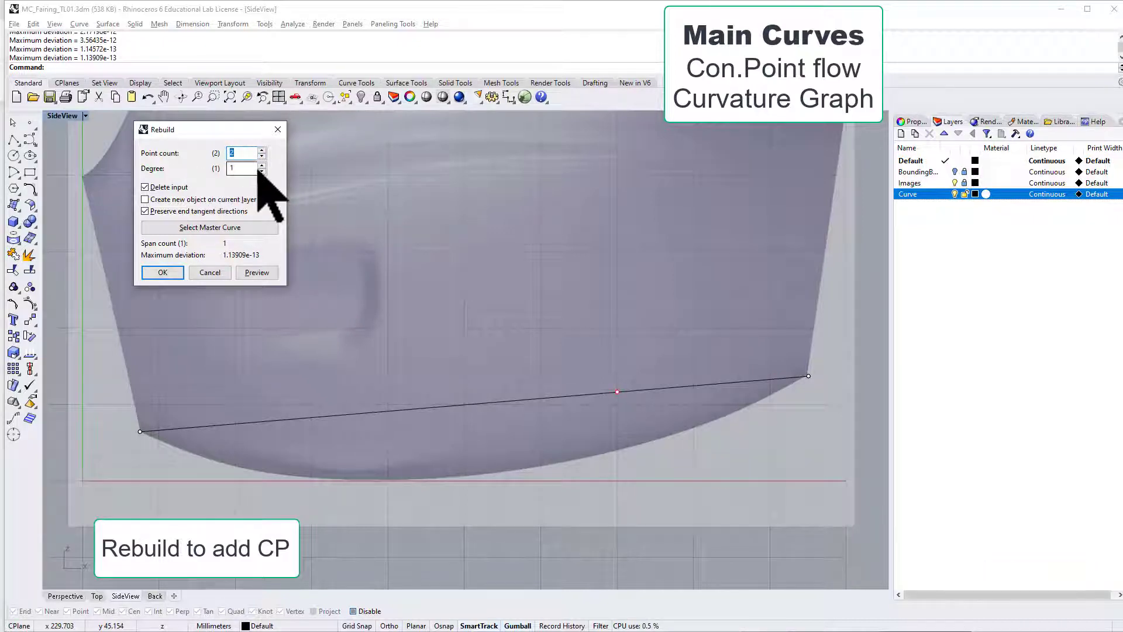
pyautogui.click(262, 168)
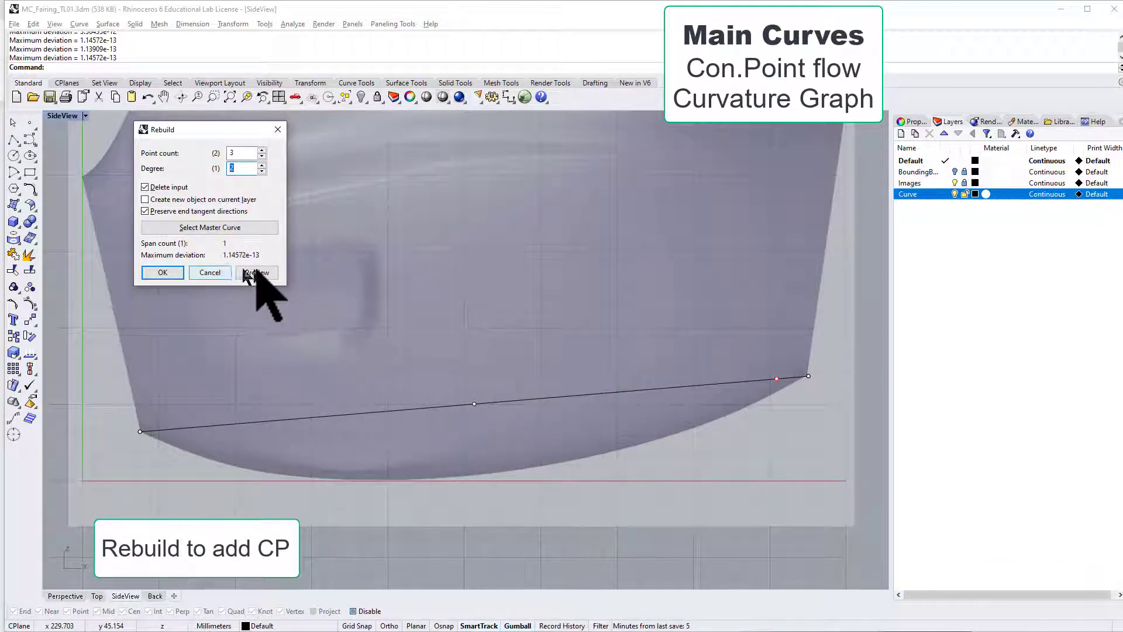
pyautogui.click(163, 272)
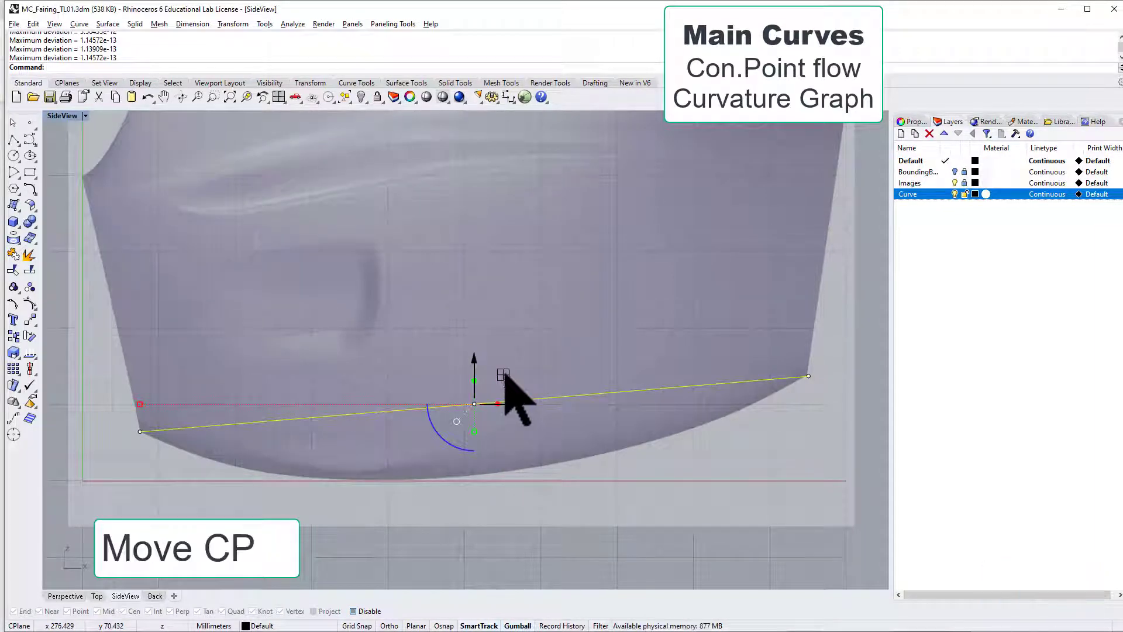
pyautogui.moveTo(504, 374); pyautogui.dragTo(504, 407)
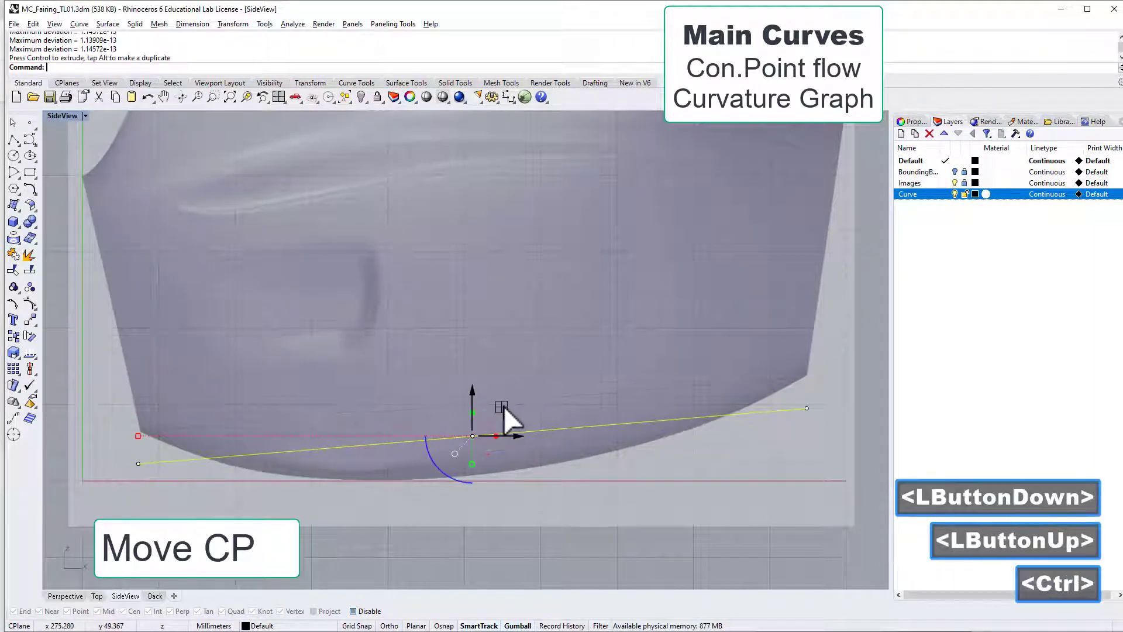
pyautogui.hotkey('ctrl', 'z')
pyautogui.click(511, 451)
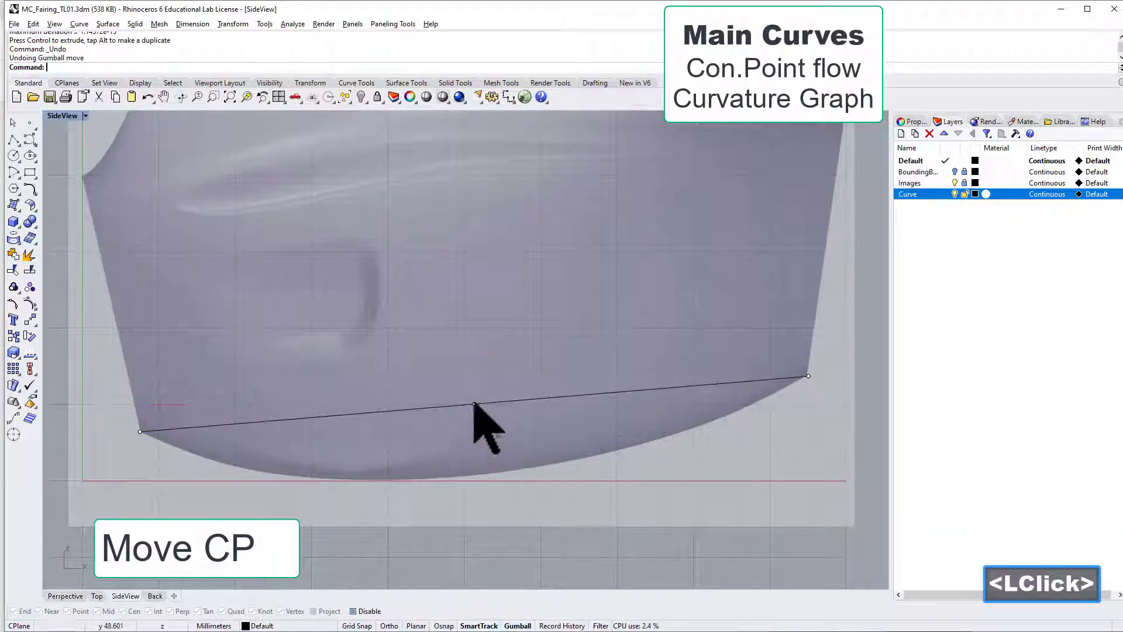
# - Pull the lower curve's middle control point below the fairing's bottom edge, then rebuild the curve with a point count of 4 and degree 3
pyautogui.click(474, 404)
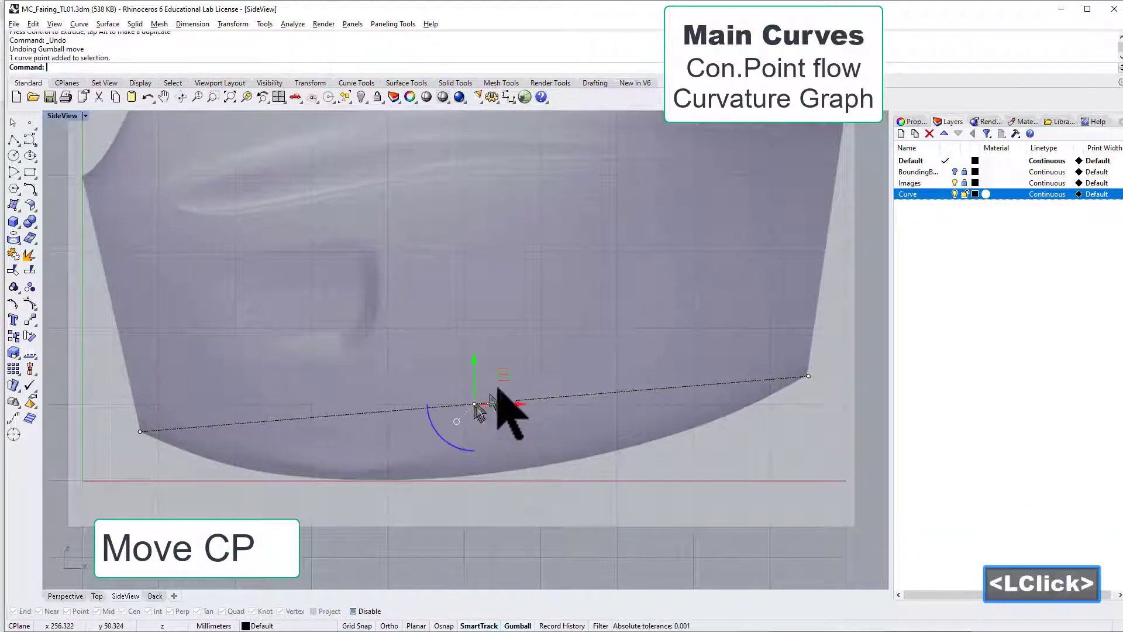
pyautogui.moveTo(494, 399); pyautogui.dragTo(422, 521)
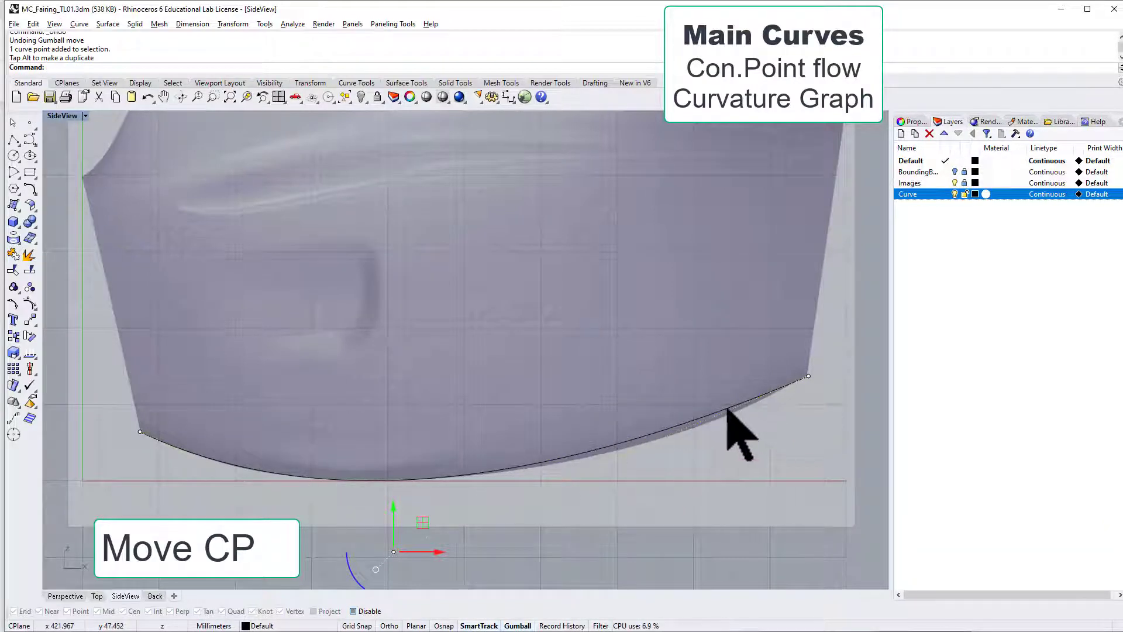
pyautogui.click(654, 434)
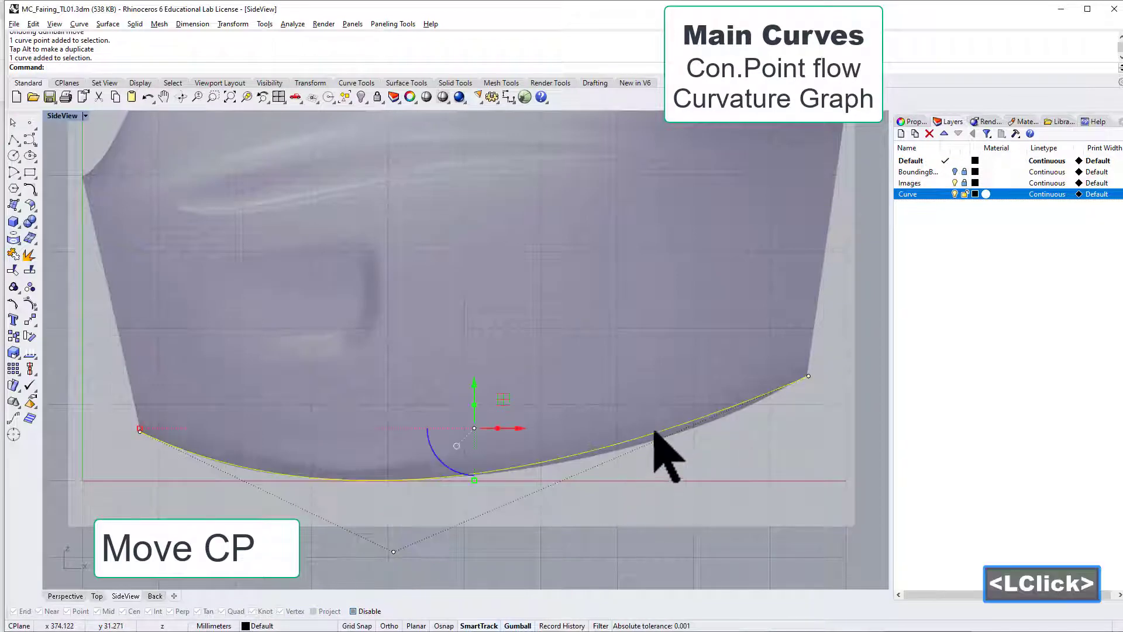
pyautogui.rightClick(640, 371)
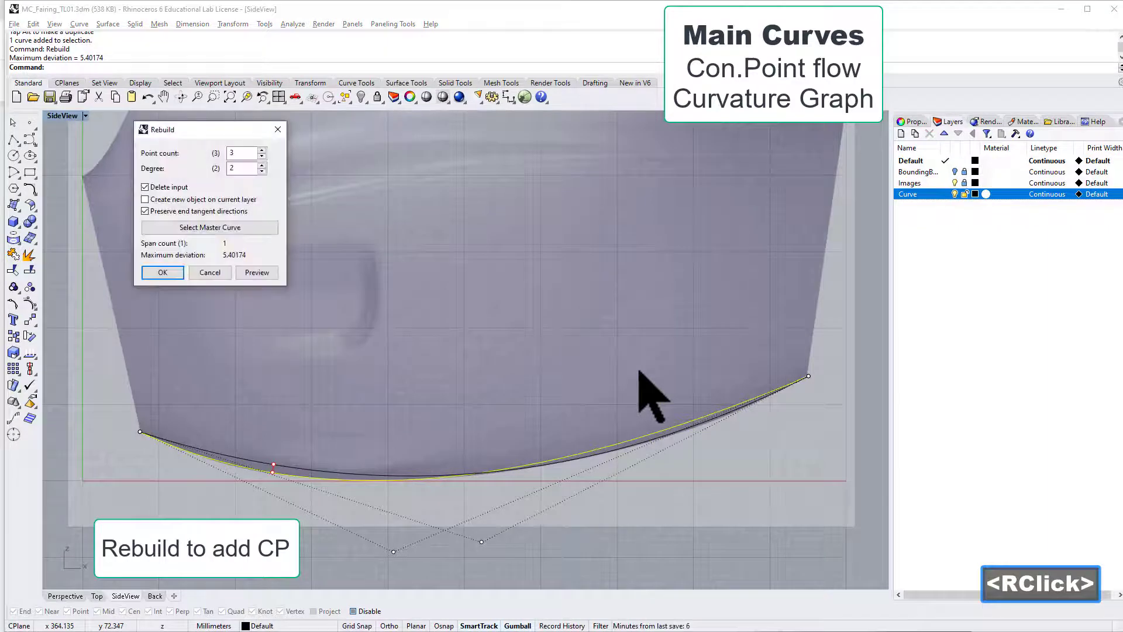
pyautogui.click(262, 166)
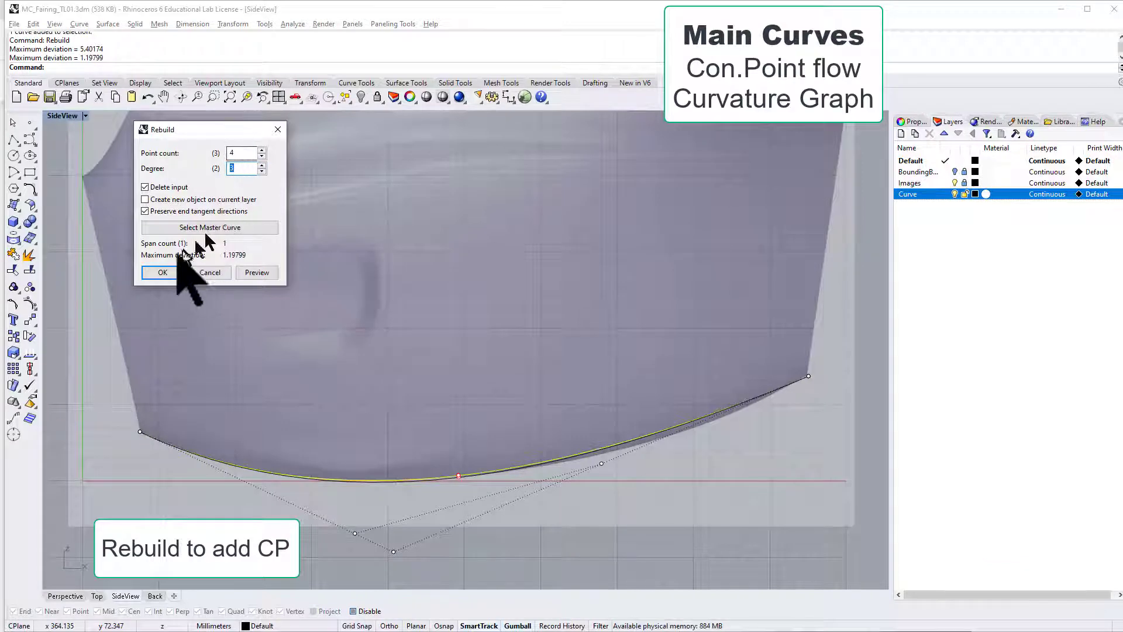
pyautogui.click(169, 272)
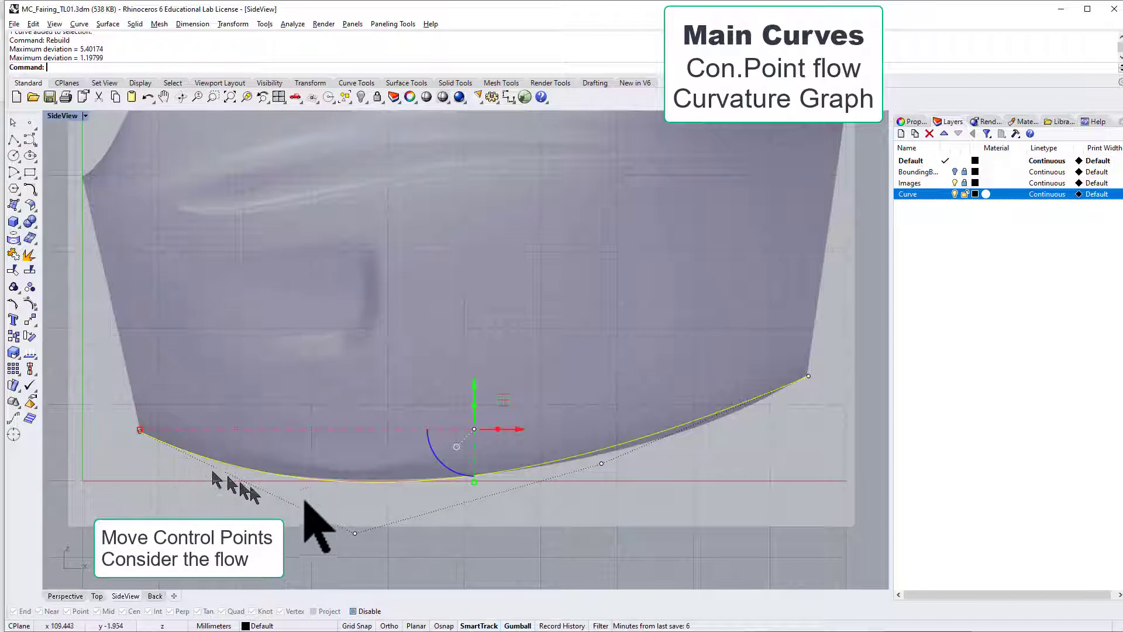
# - Reposition the lower curve's two inner control points below the fairing so the curve roughly follows its bottom edge
pyautogui.click(601, 464)
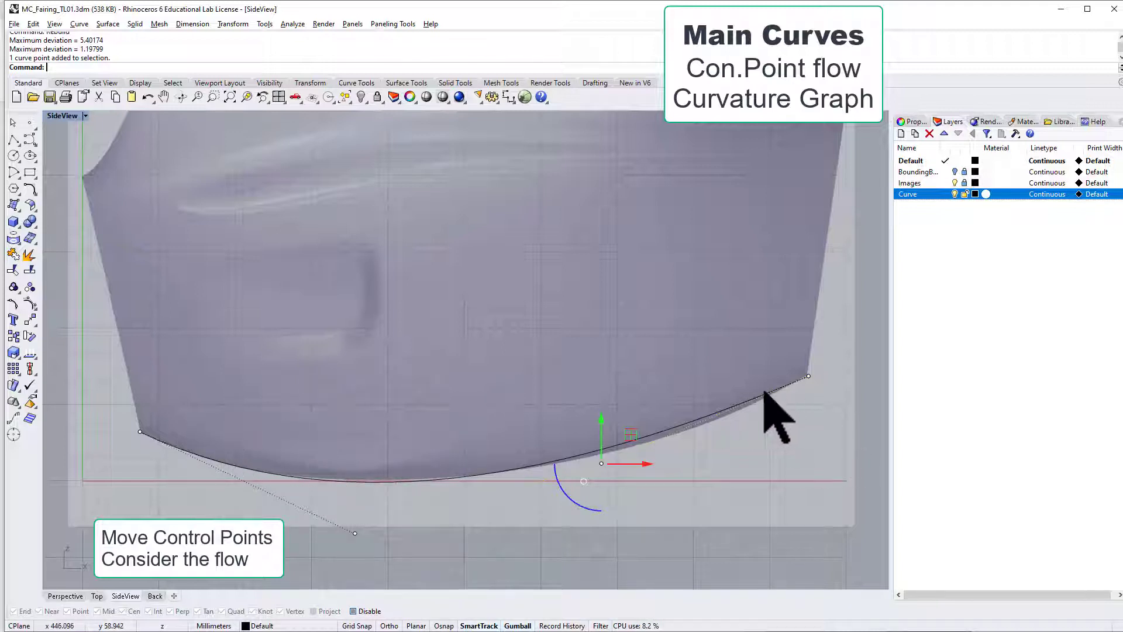
pyautogui.moveTo(633, 436); pyautogui.dragTo(520, 485)
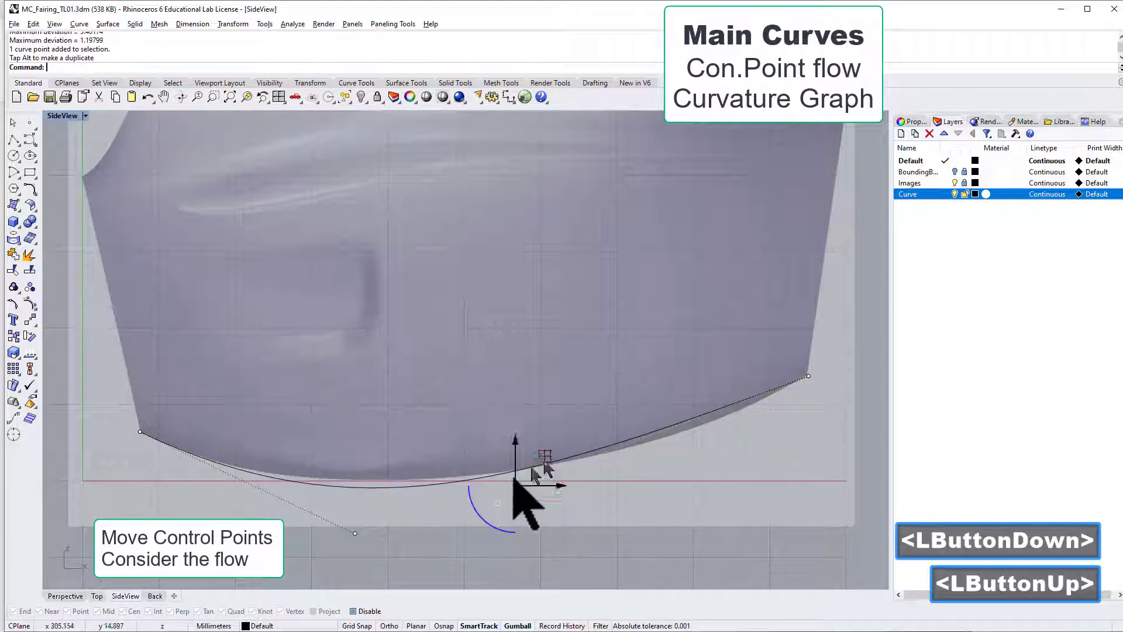
pyautogui.click(355, 533)
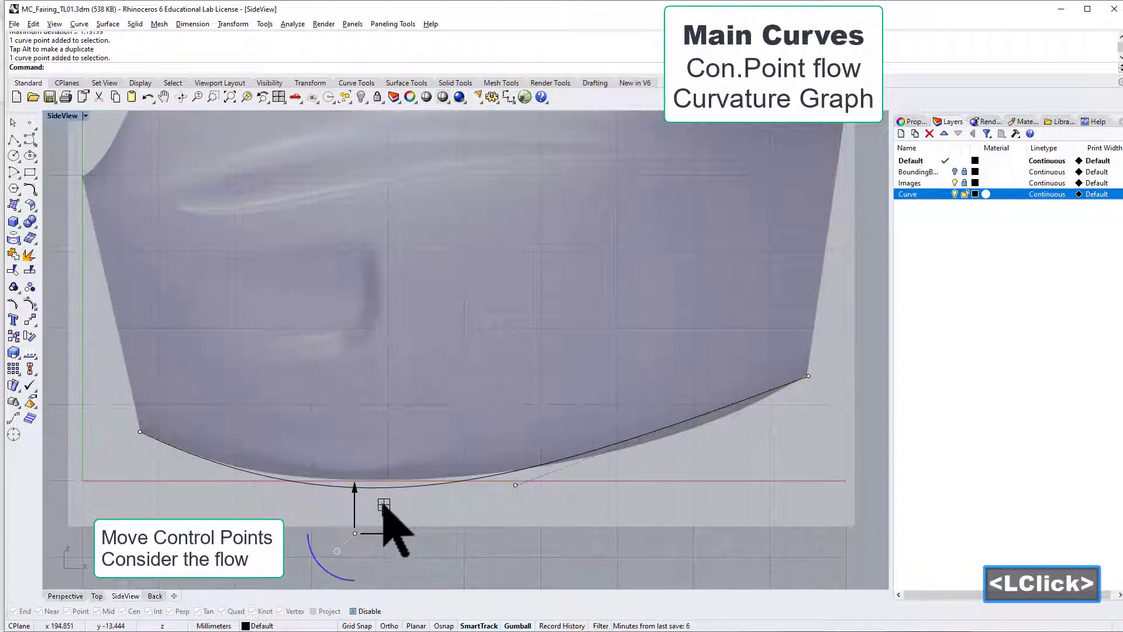
pyautogui.moveTo(357, 490); pyautogui.dragTo(287, 483)
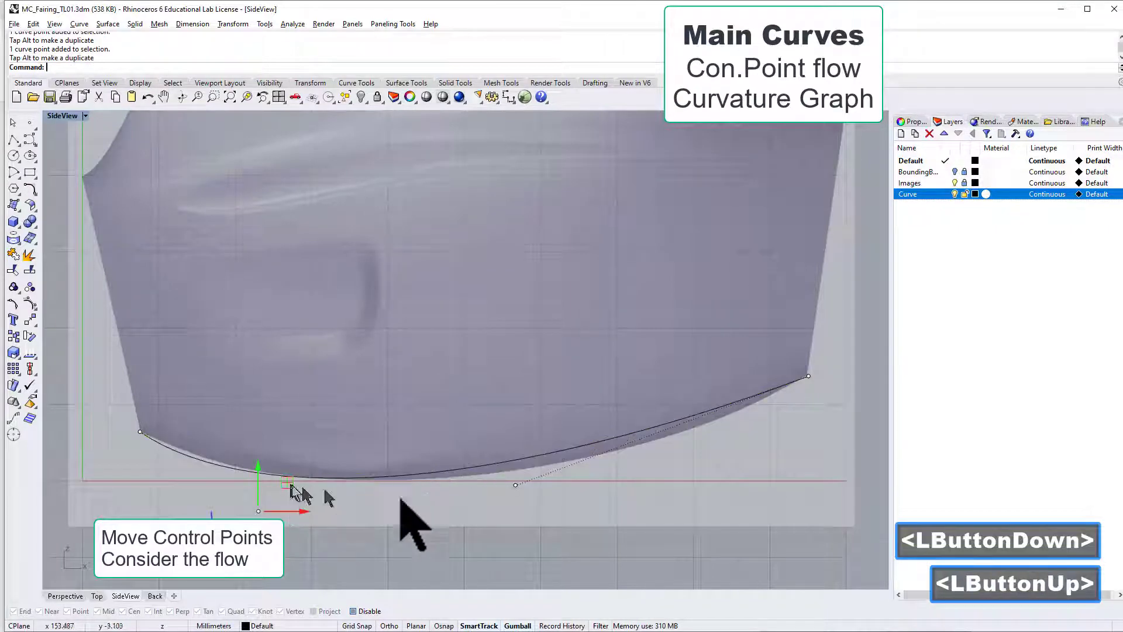
pyautogui.click(516, 484)
pyautogui.moveTo(542, 455); pyautogui.dragTo(582, 479)
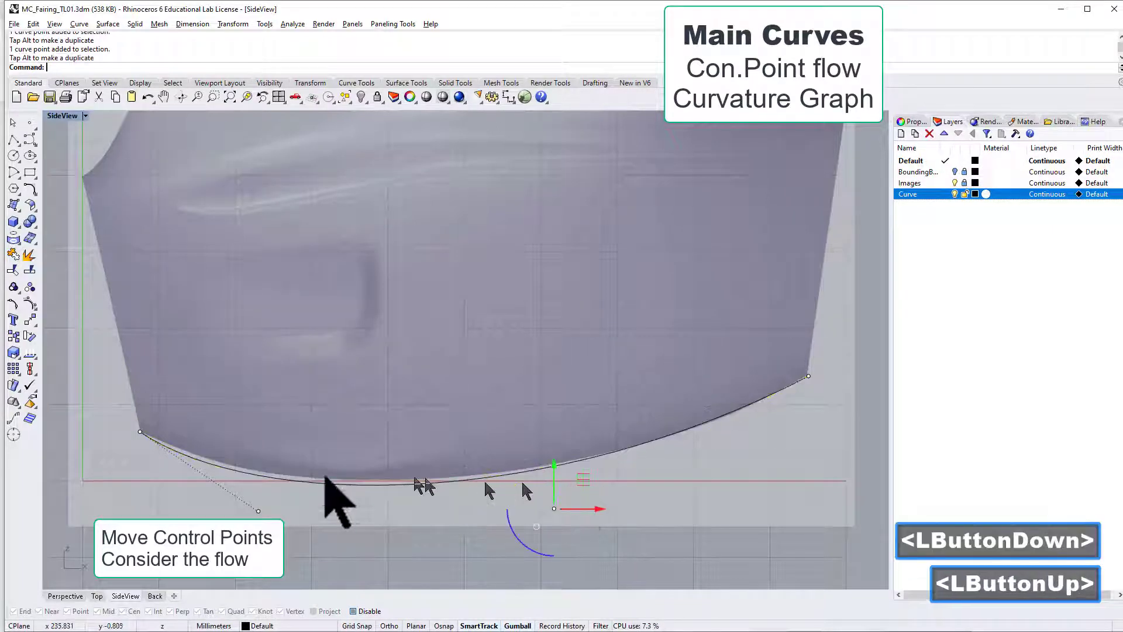
# - Fine-tune the front and rear inner control points alternately until the lower curve closely matches the fairing's bottom outline
pyautogui.click(258, 510)
pyautogui.moveTo(288, 477)
pyautogui.mouseDown()
pyautogui.moveTo(253, 456)
pyautogui.moveTo(280, 471)
pyautogui.mouseUp()
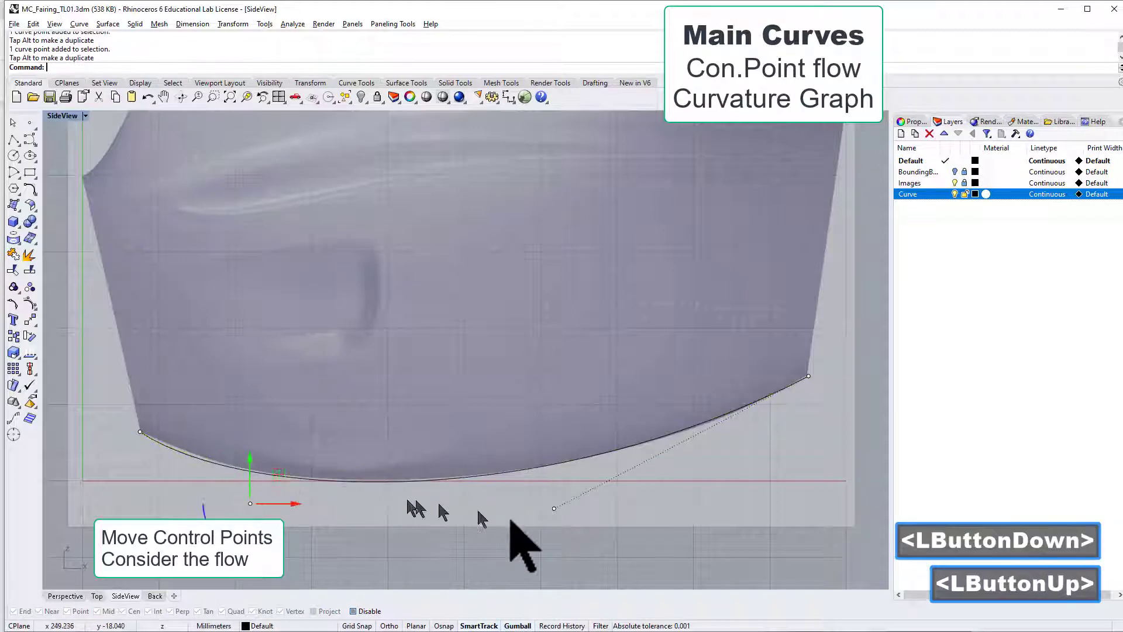
pyautogui.click(555, 509)
pyautogui.moveTo(584, 479)
pyautogui.mouseDown()
pyautogui.moveTo(564, 476)
pyautogui.moveTo(577, 475)
pyautogui.mouseUp()
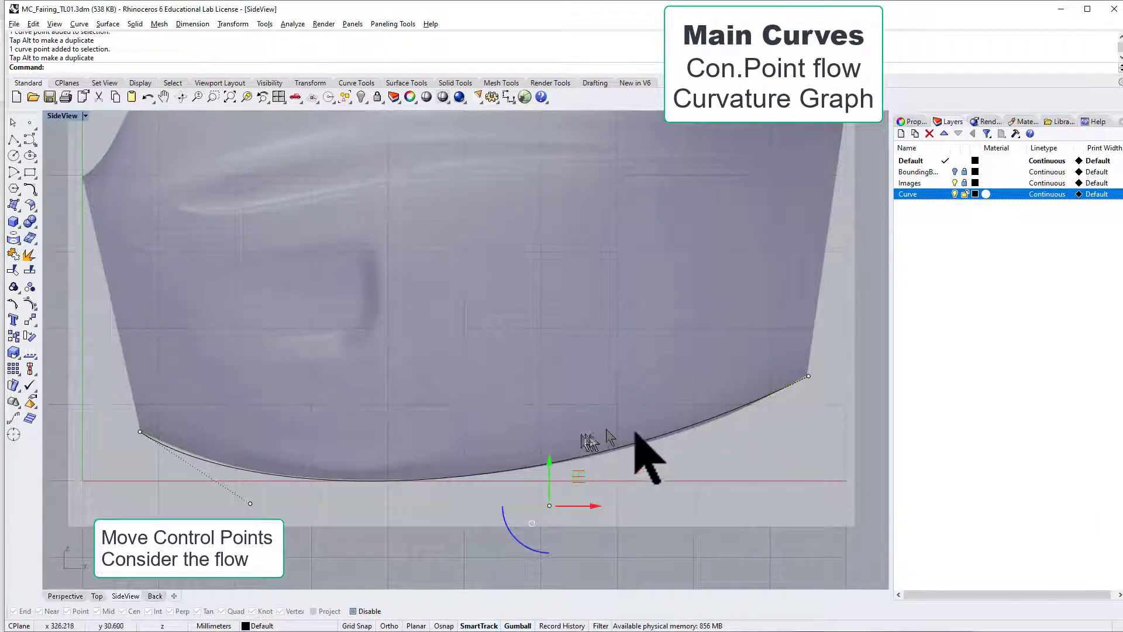
pyautogui.moveTo(579, 475); pyautogui.dragTo(602, 474)
pyautogui.click(250, 504)
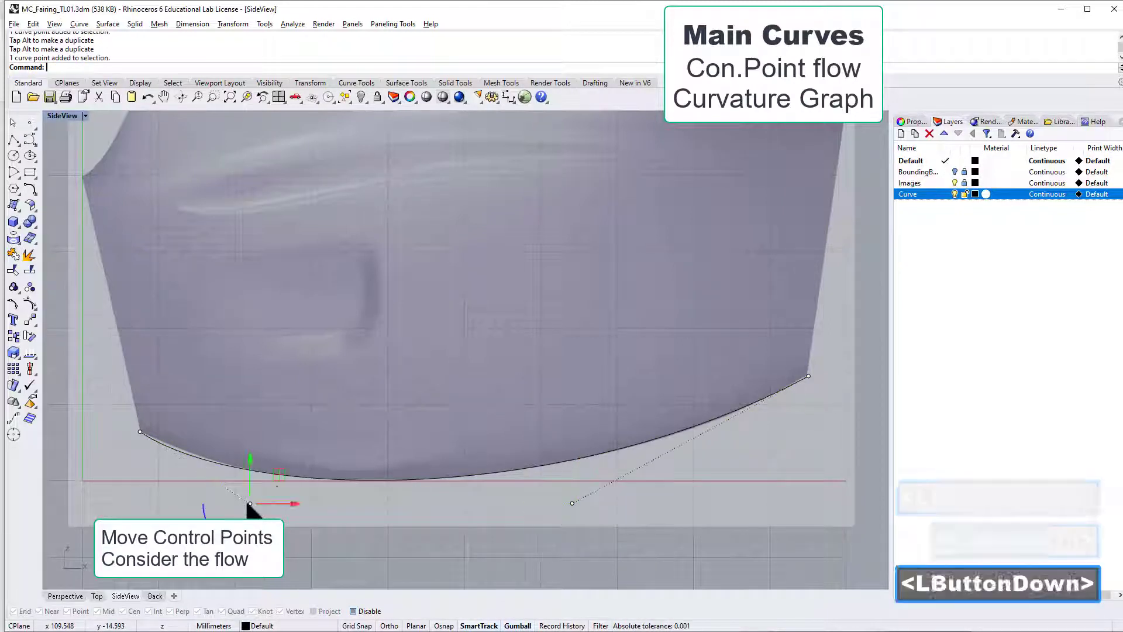
pyautogui.moveTo(280, 474); pyautogui.dragTo(315, 475)
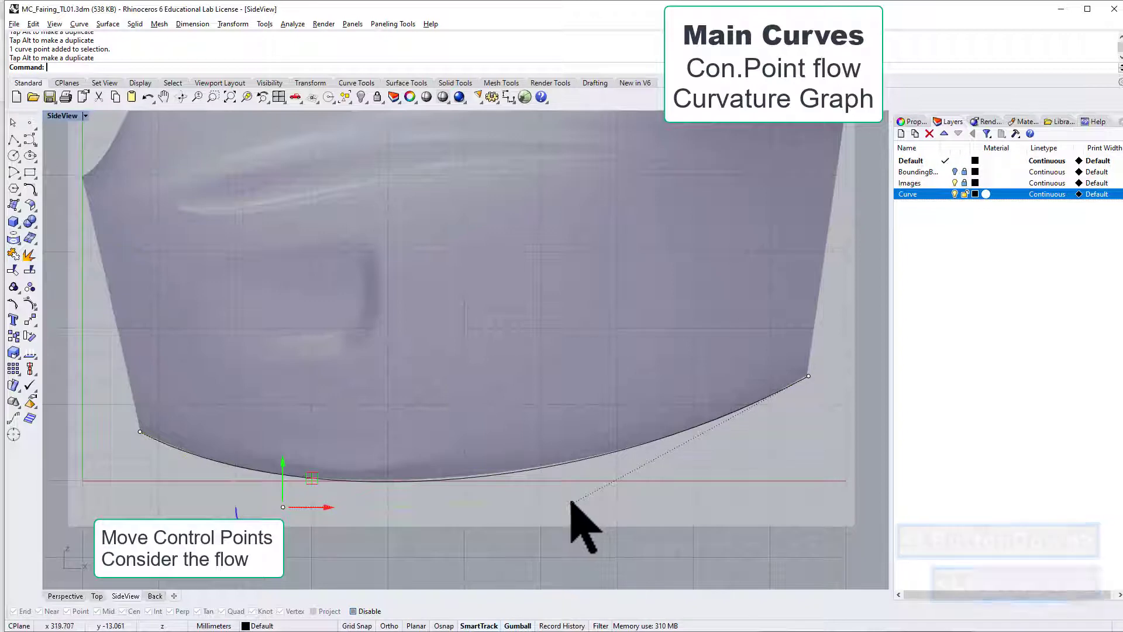
pyautogui.click(572, 503)
pyautogui.moveTo(595, 472); pyautogui.dragTo(602, 470)
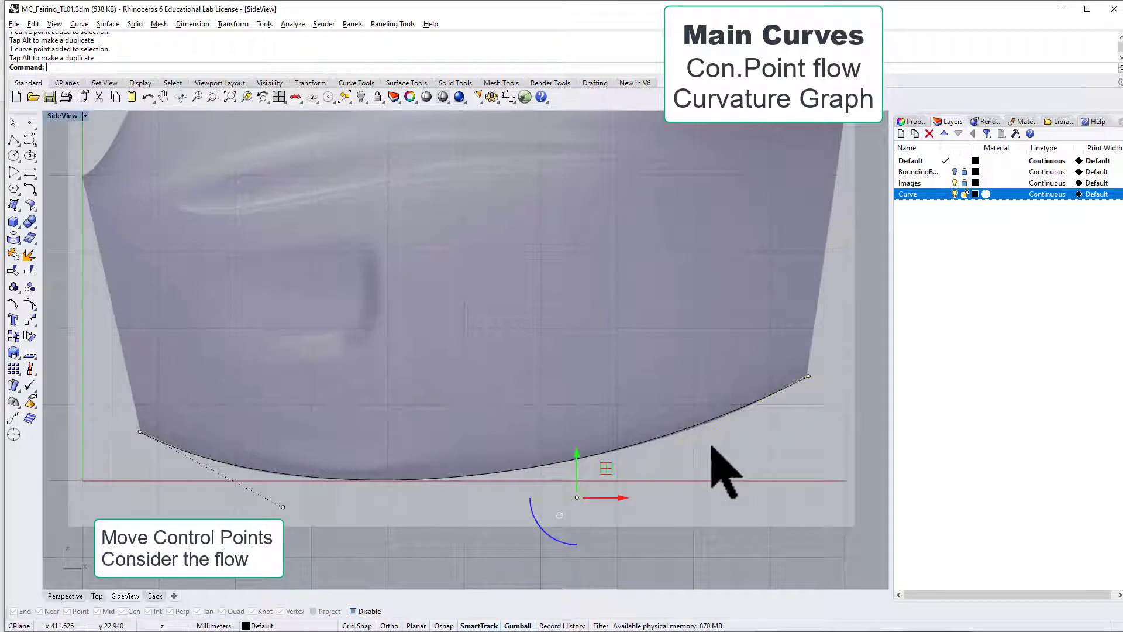
# - Display the curvature graph for the fairing's lower curve
pyautogui.click(292, 24)
pyautogui.moveTo(326, 50)
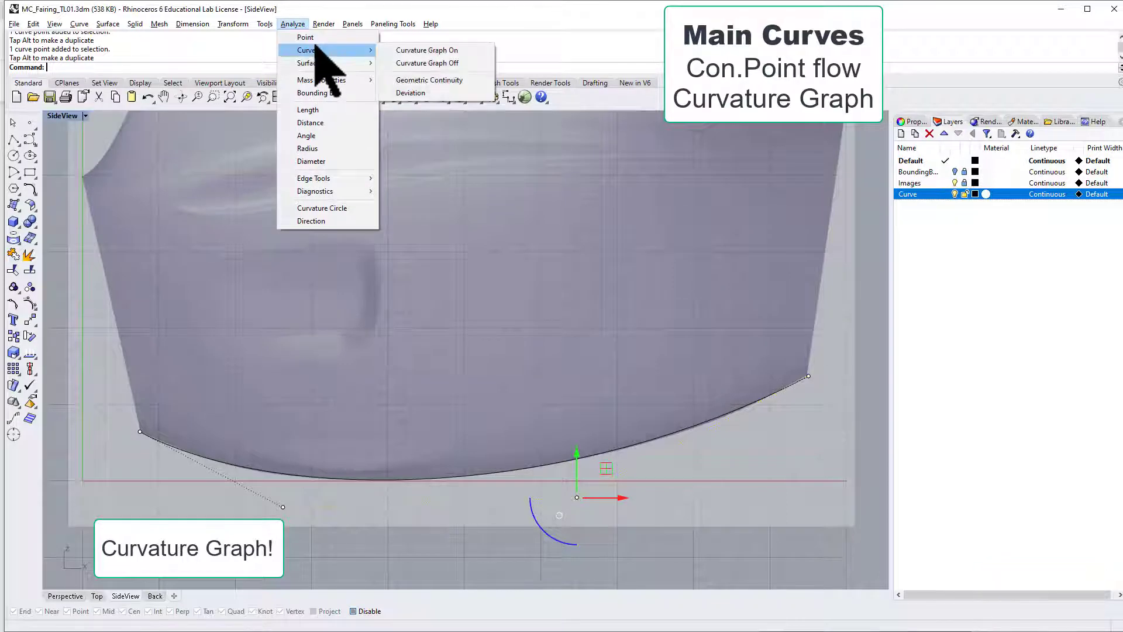
pyautogui.click(443, 51)
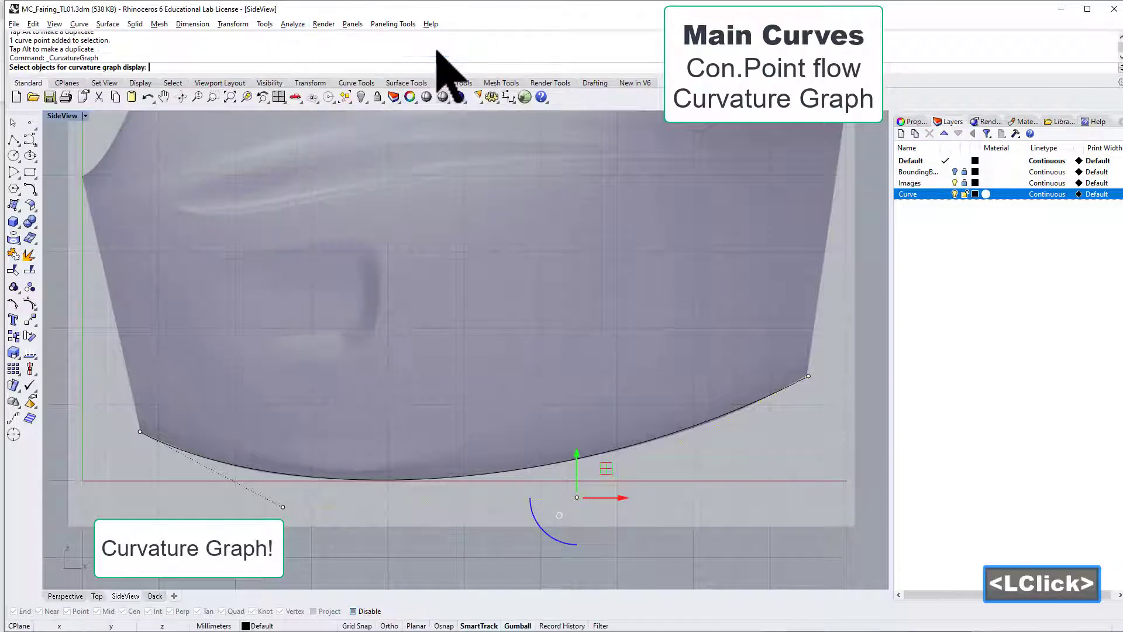
pyautogui.click(276, 473)
pyautogui.rightClick(287, 457)
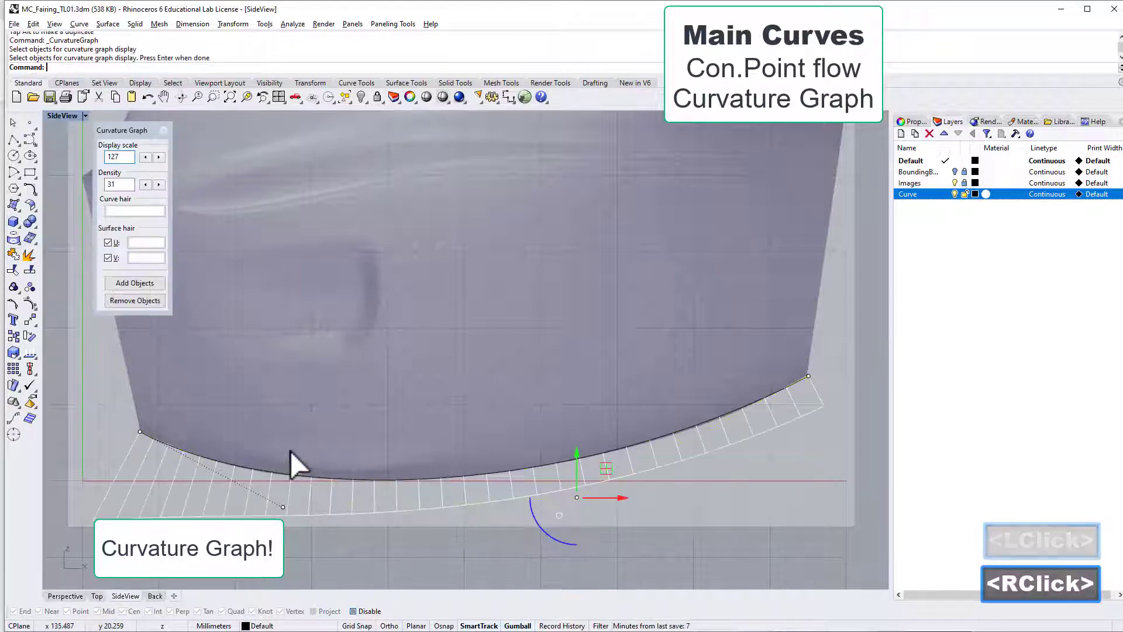
# - Set the curvature graph's display scale to 126 and its density to 35 to examine the lower curve's flow
pyautogui.click(145, 157)
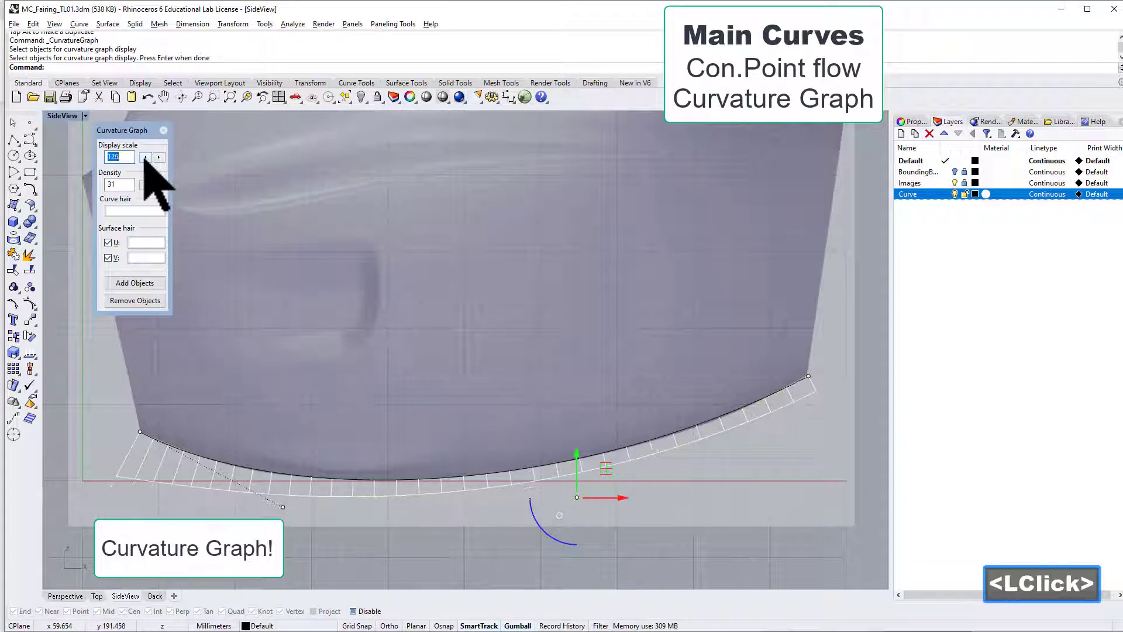
pyautogui.click(158, 156)
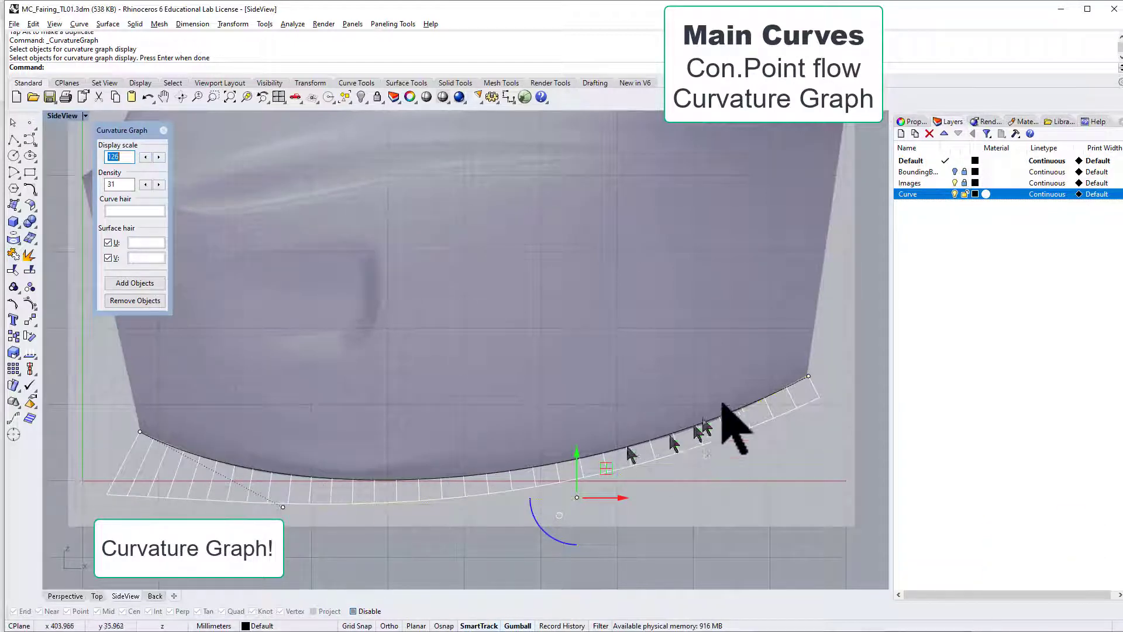
pyautogui.click(159, 185)
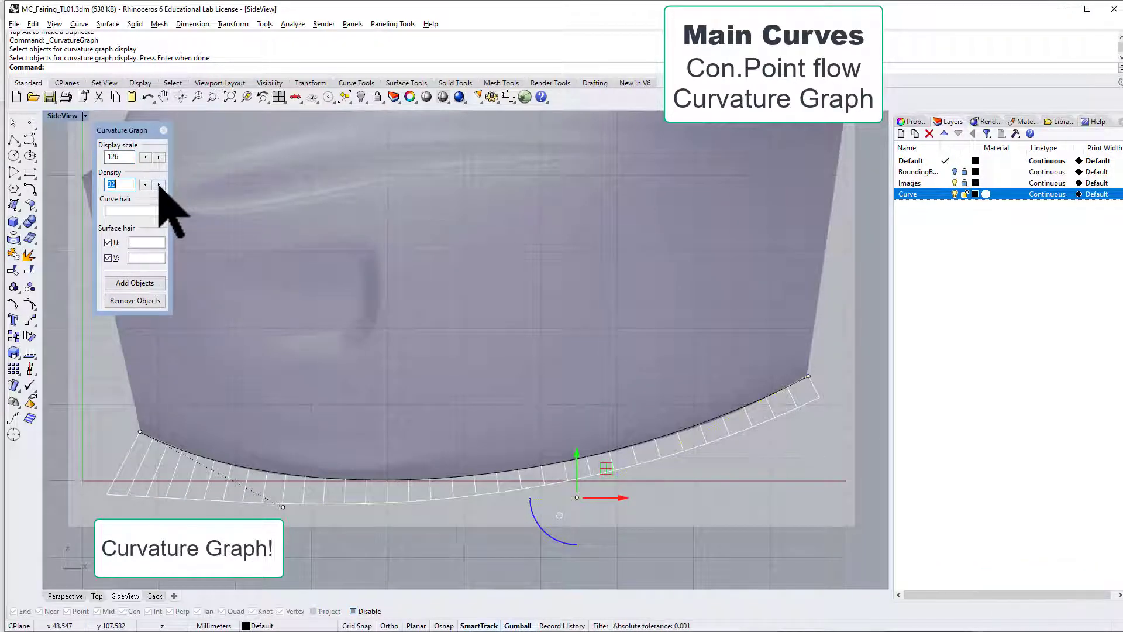
pyautogui.doubleClick(159, 185)
pyautogui.click(159, 184)
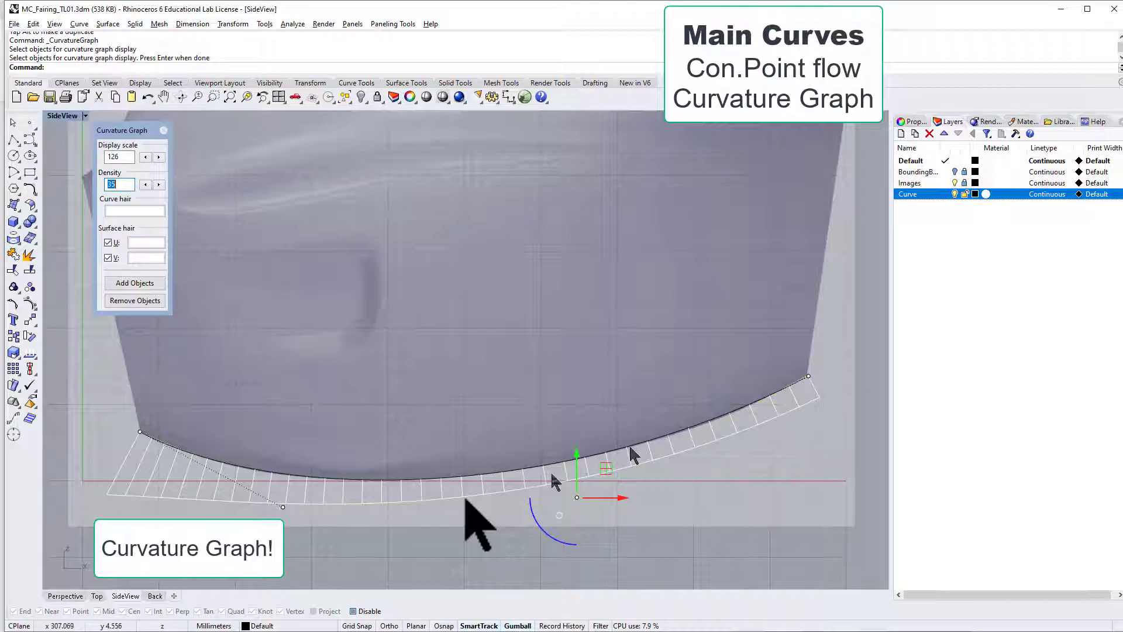
# - Shift the rear inner control point slightly forward and down to refine the curvature, then close the curvature graph
pyautogui.click(606, 468)
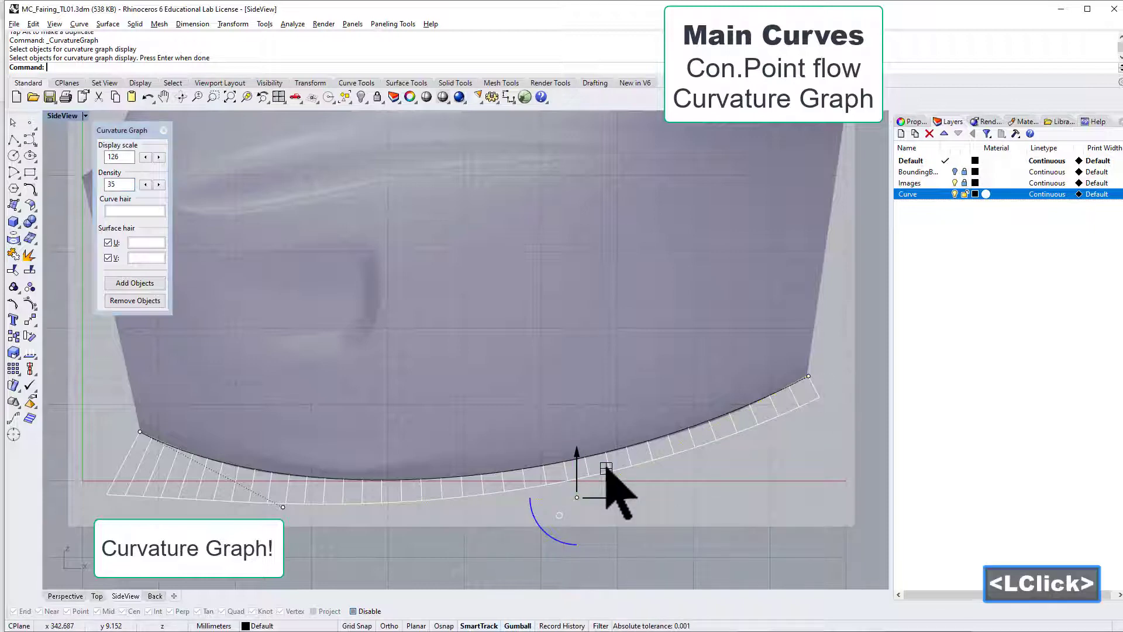
pyautogui.moveTo(605, 468); pyautogui.dragTo(589, 472)
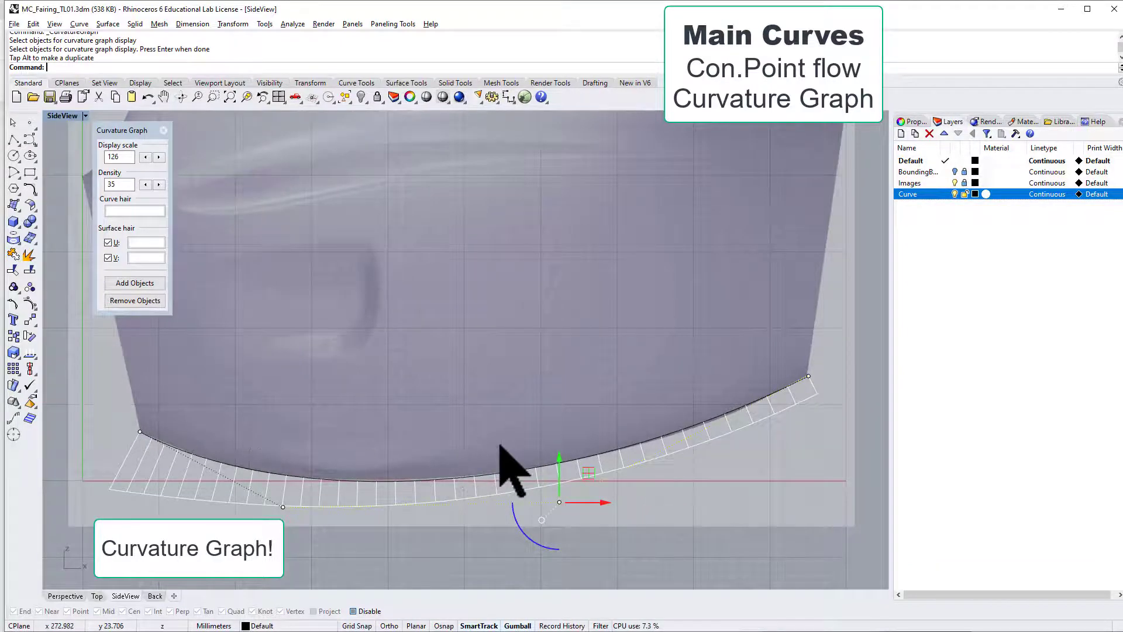
pyautogui.click(163, 130)
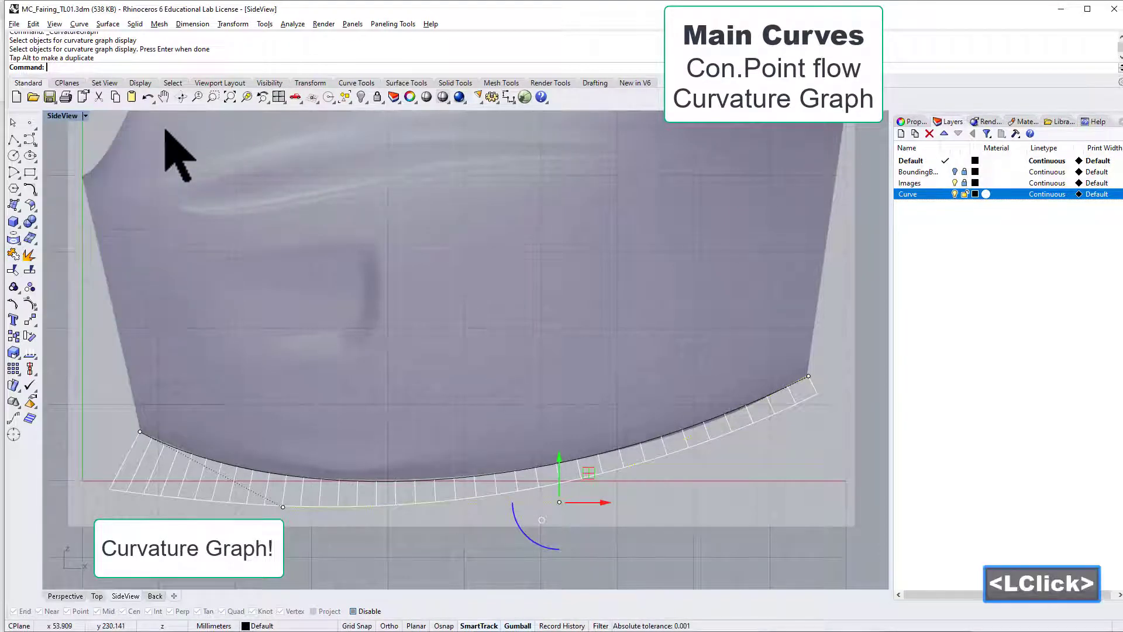
# - Copy the lower curve straight up to the middle of the fairing in the side view
pyautogui.keyDown('shift'); pyautogui.moveTo(534, 331); pyautogui.dragTo(544, 370, button='right'); pyautogui.keyUp('shift')
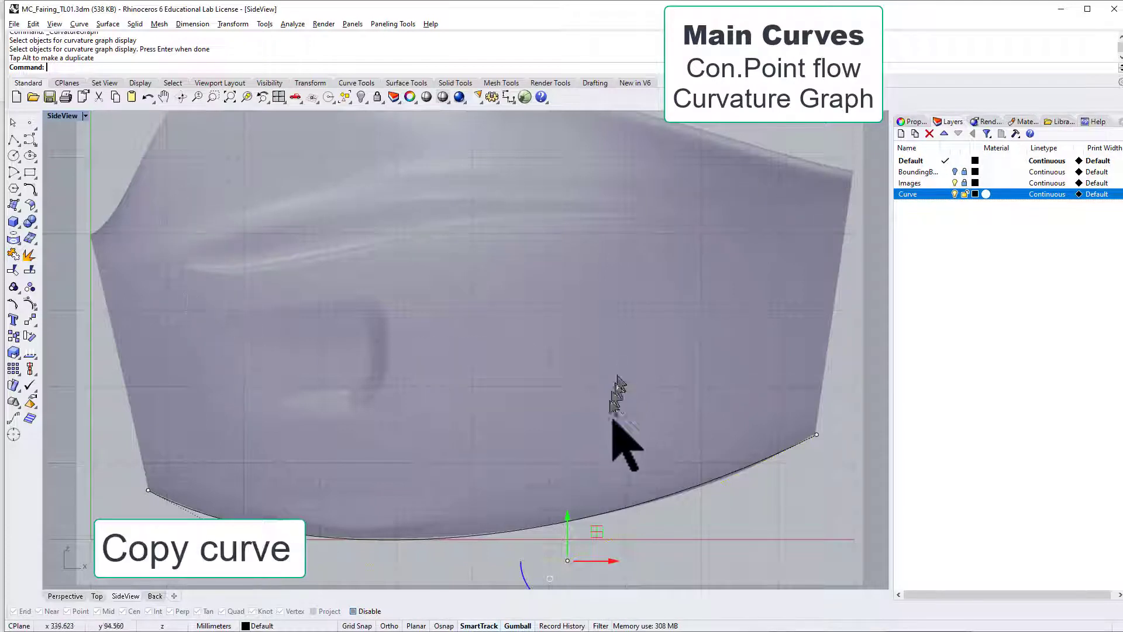
pyautogui.click(656, 501)
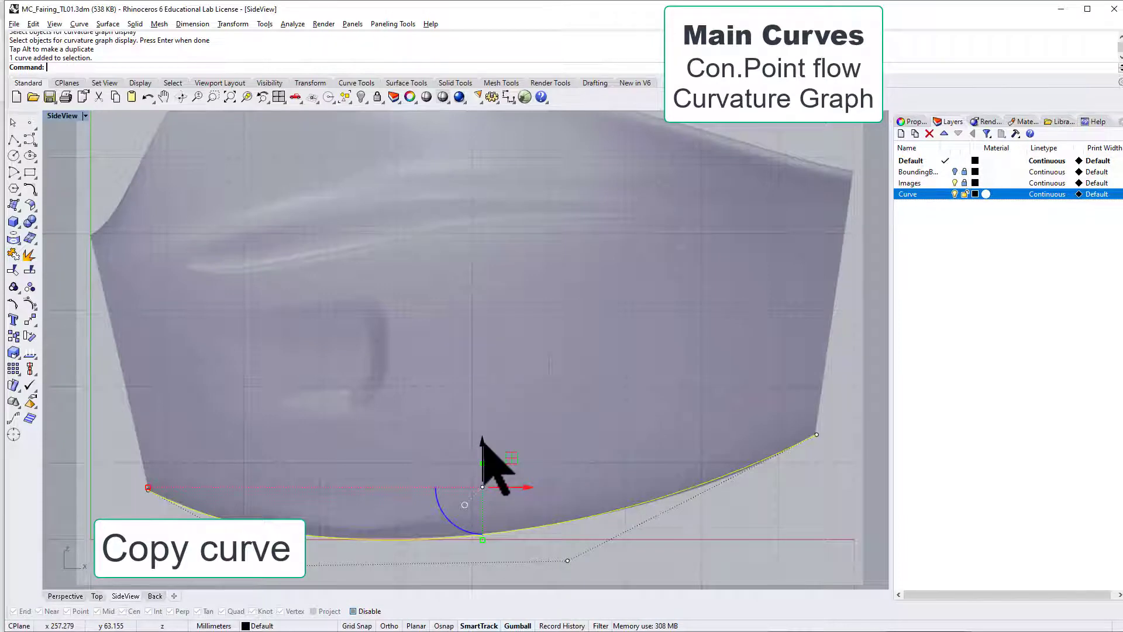
pyautogui.press('alt')
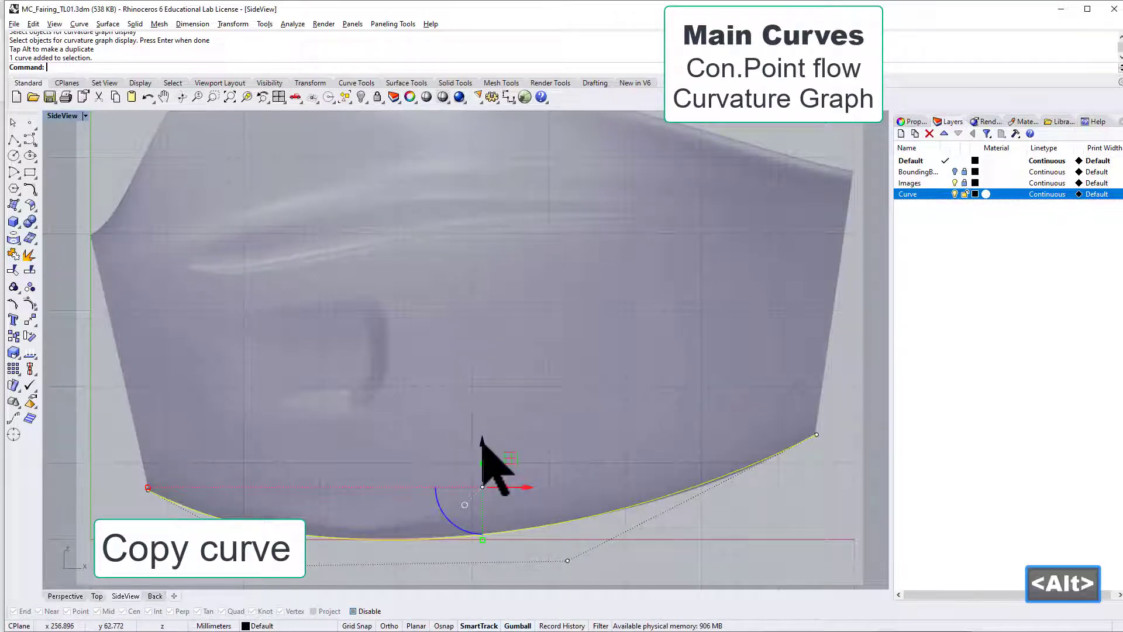
pyautogui.moveTo(484, 437); pyautogui.dragTo(509, 243)
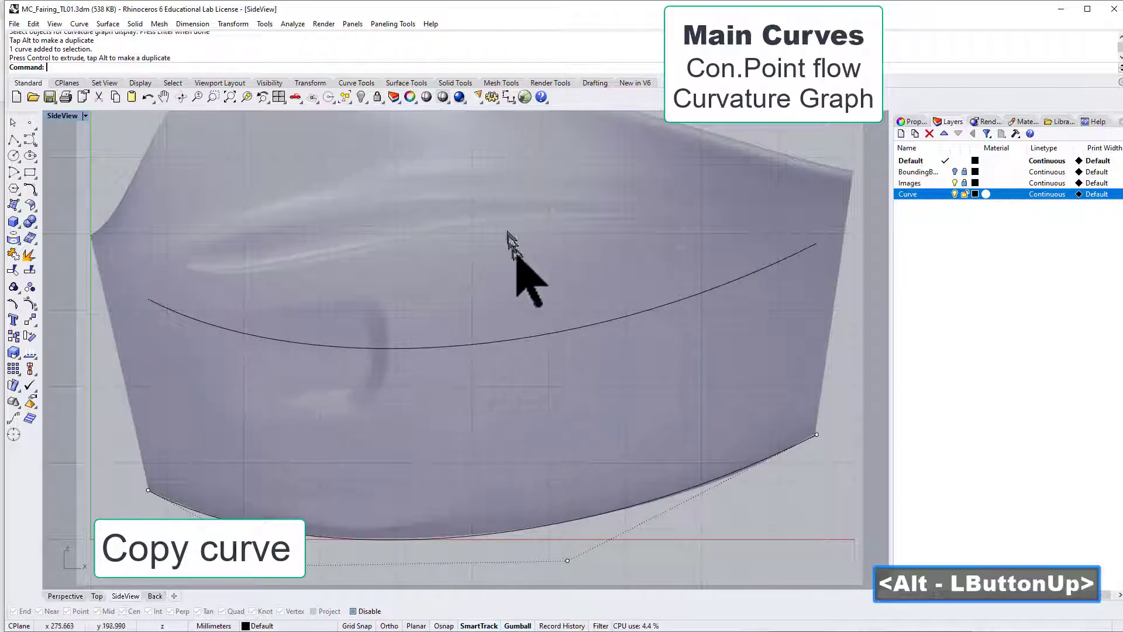
# - Flip the copied curve vertically by scaling it, and move its front end onto the fairing's upper front corner
pyautogui.click(413, 349)
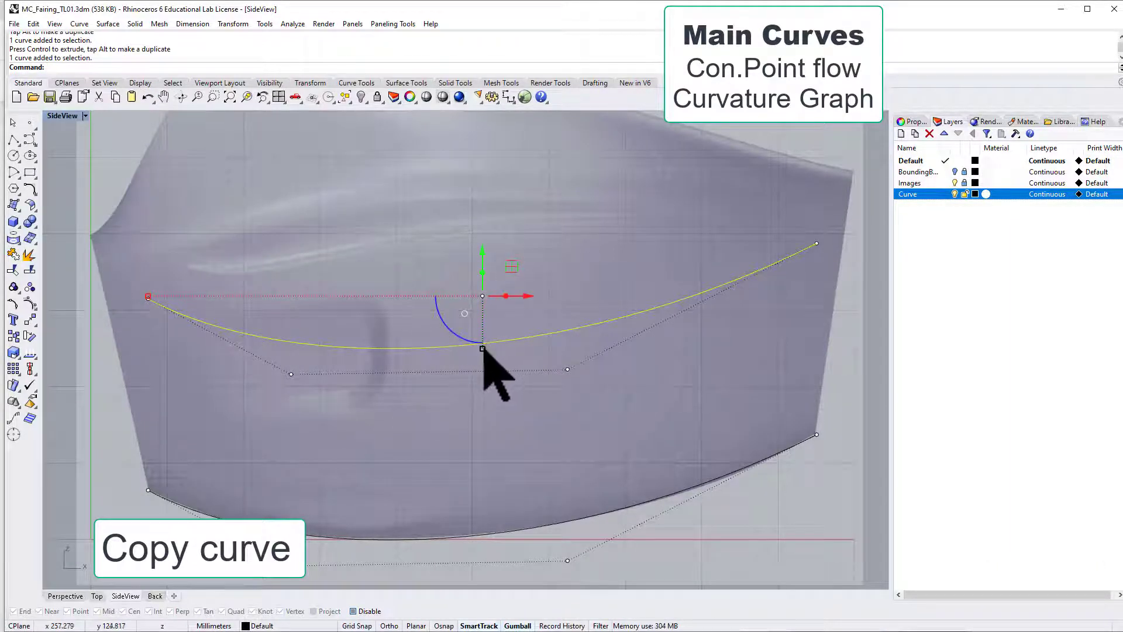
pyautogui.moveTo(483, 349); pyautogui.dragTo(579, 269)
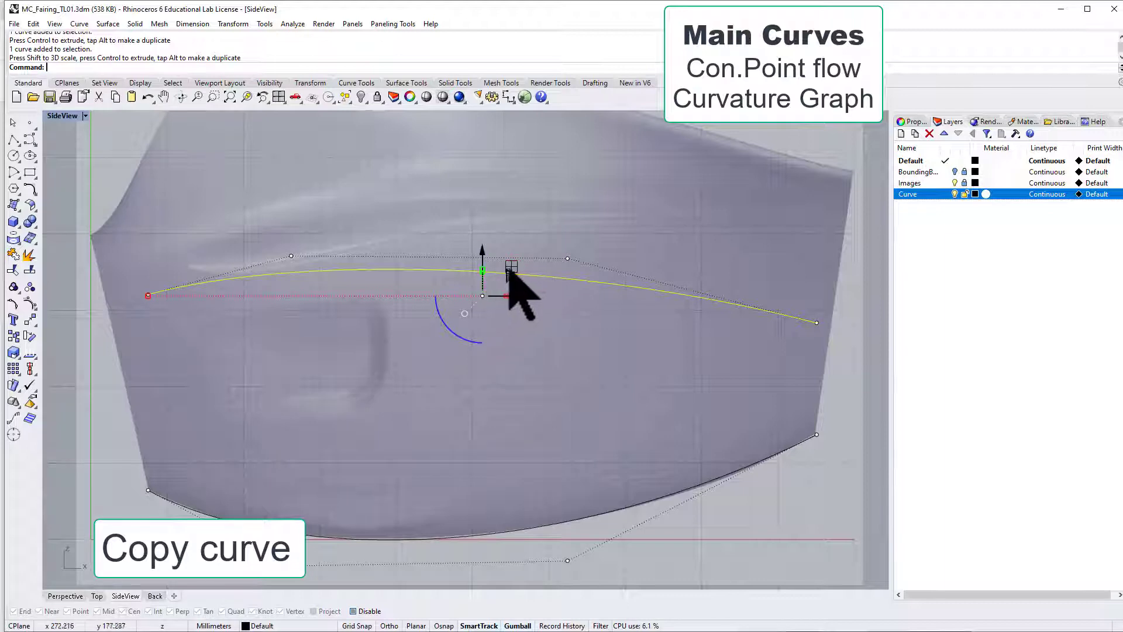
pyautogui.moveTo(511, 267); pyautogui.dragTo(462, 207)
pyautogui.click(411, 263)
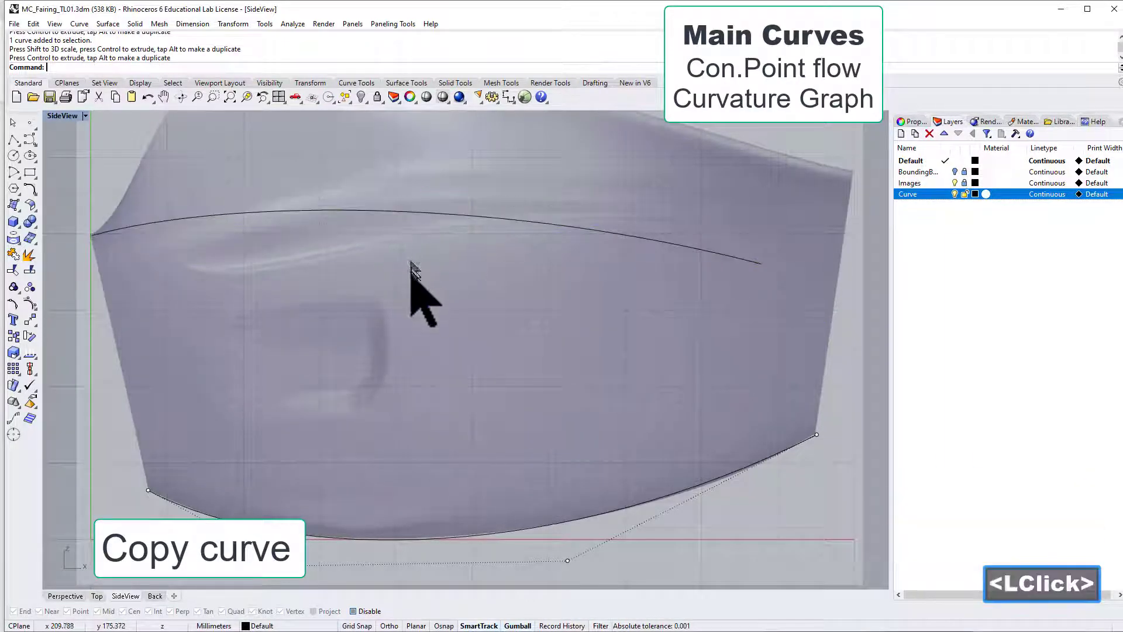
# - Relocate the upper curve's gumball origin to its front end, enabling object snaps and keeping the axes horizontal and vertical
pyautogui.click(436, 212)
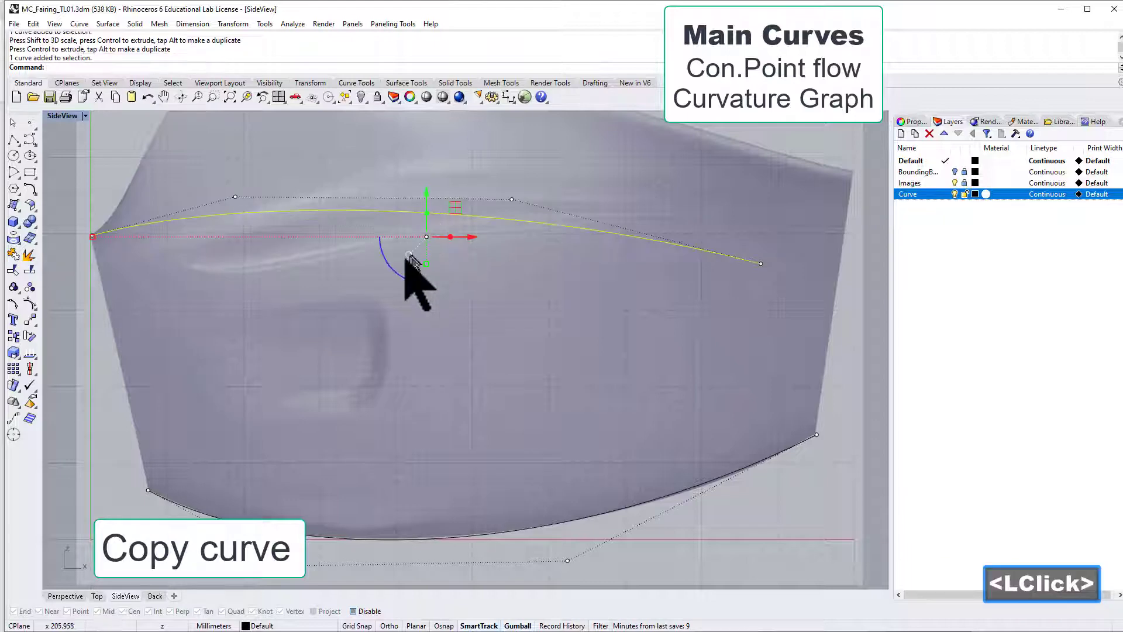
pyautogui.click(409, 255)
pyautogui.click(447, 259)
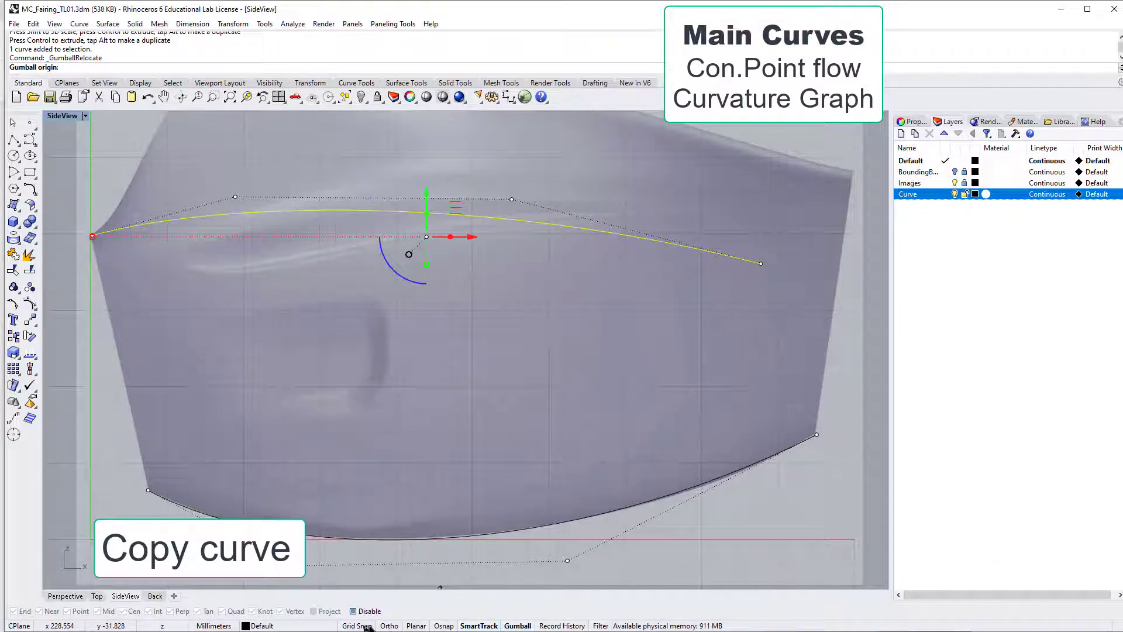
pyautogui.click(446, 626)
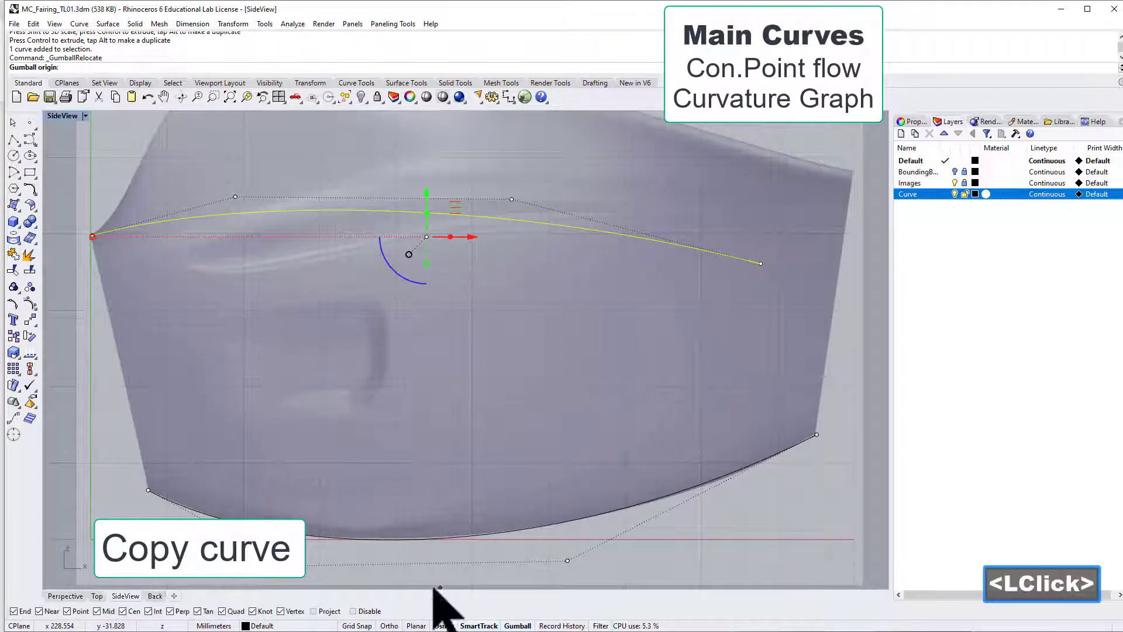
pyautogui.click(91, 236)
pyautogui.click(264, 237)
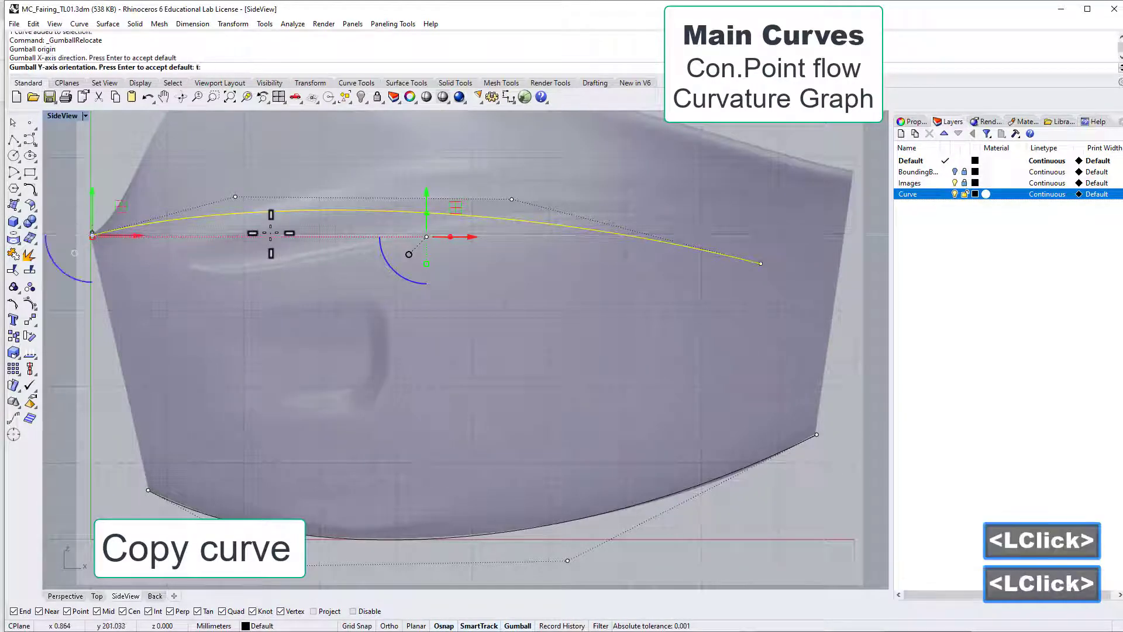
pyautogui.click(99, 154)
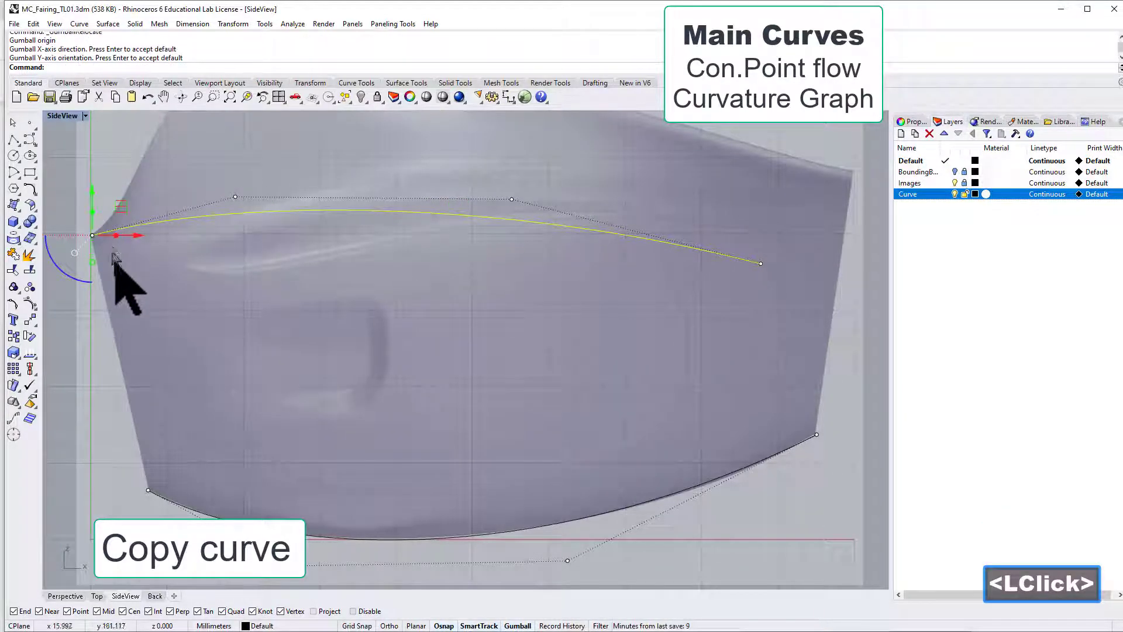
# - Rotate the upper curve about its front end toward the fairing's upper edge and scale it lengthwise to reach the upper rear corner
pyautogui.moveTo(71, 275); pyautogui.dragTo(80, 282)
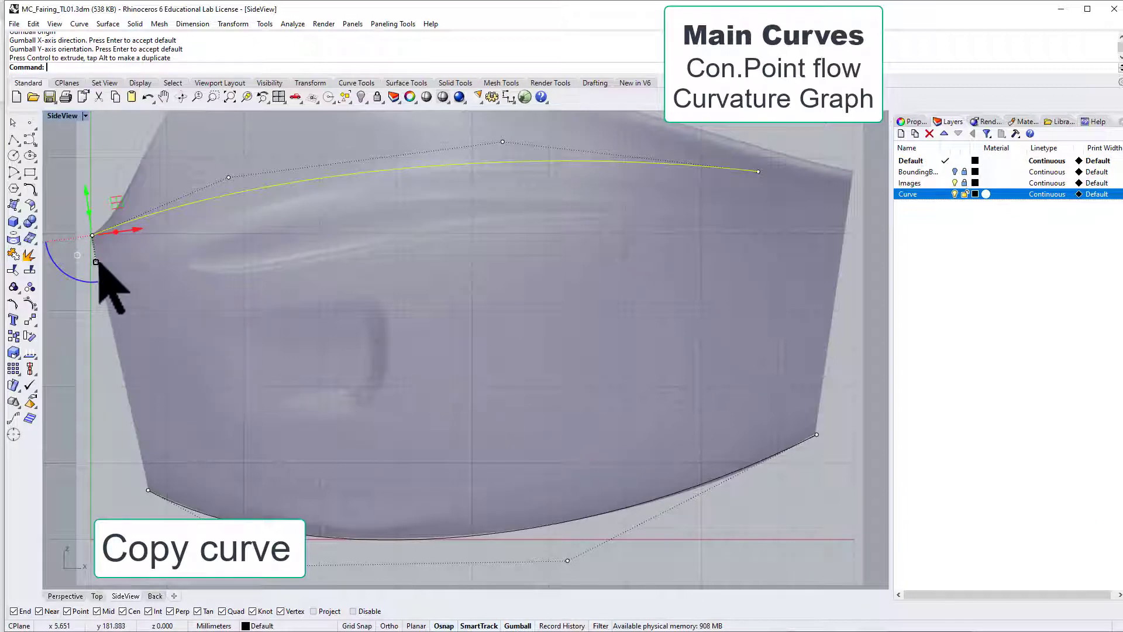
pyautogui.keyDown('shift'); pyautogui.moveTo(311, 317); pyautogui.dragTo(364, 346, button='right'); pyautogui.keyUp('shift')
pyautogui.keyDown('shift'); pyautogui.moveTo(375, 338); pyautogui.dragTo(346, 333, button='right'); pyautogui.keyUp('shift')
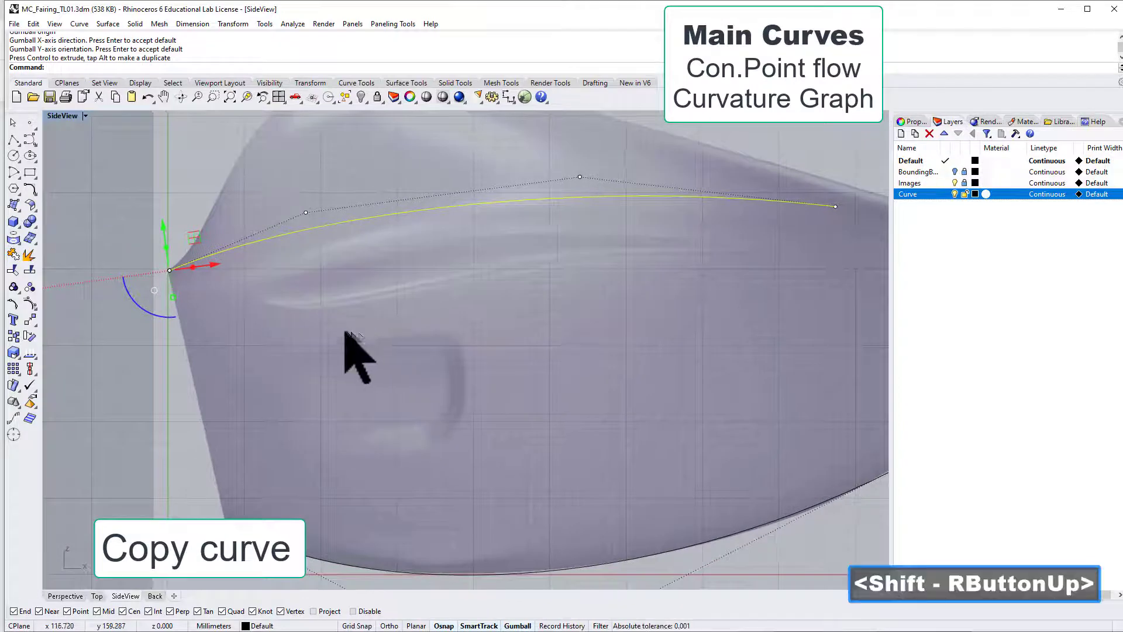
pyautogui.keyDown('shift'); pyautogui.scroll(-2, 345, 338); pyautogui.keyUp('shift')
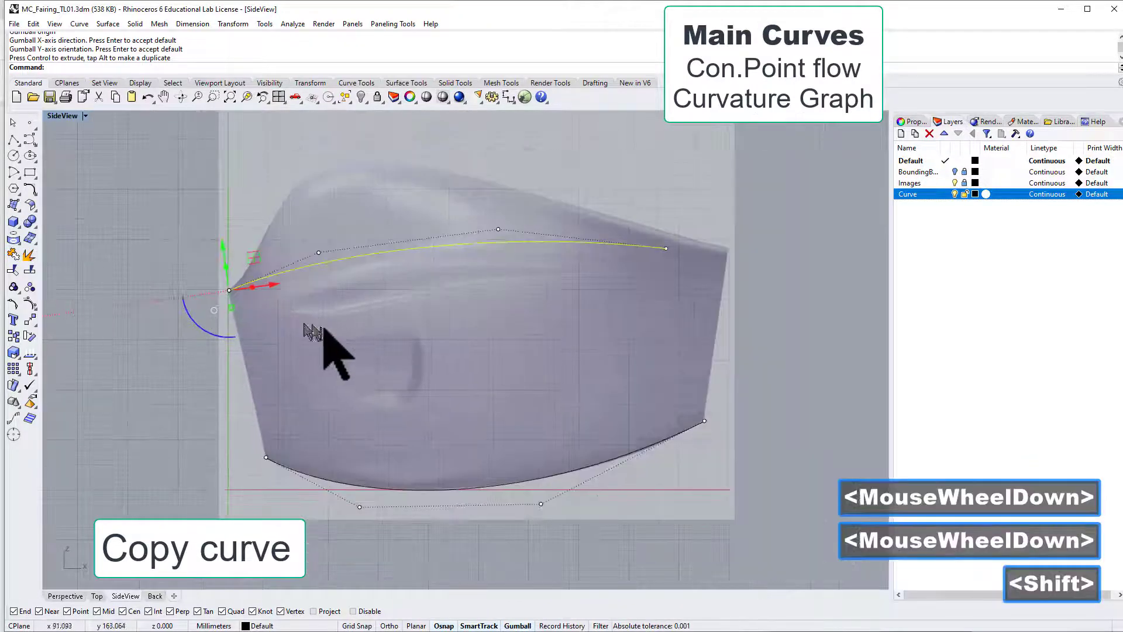
pyautogui.keyDown('shift'); pyautogui.scroll(-2, 325, 351); pyautogui.keyUp('shift')
pyautogui.click(119, 323)
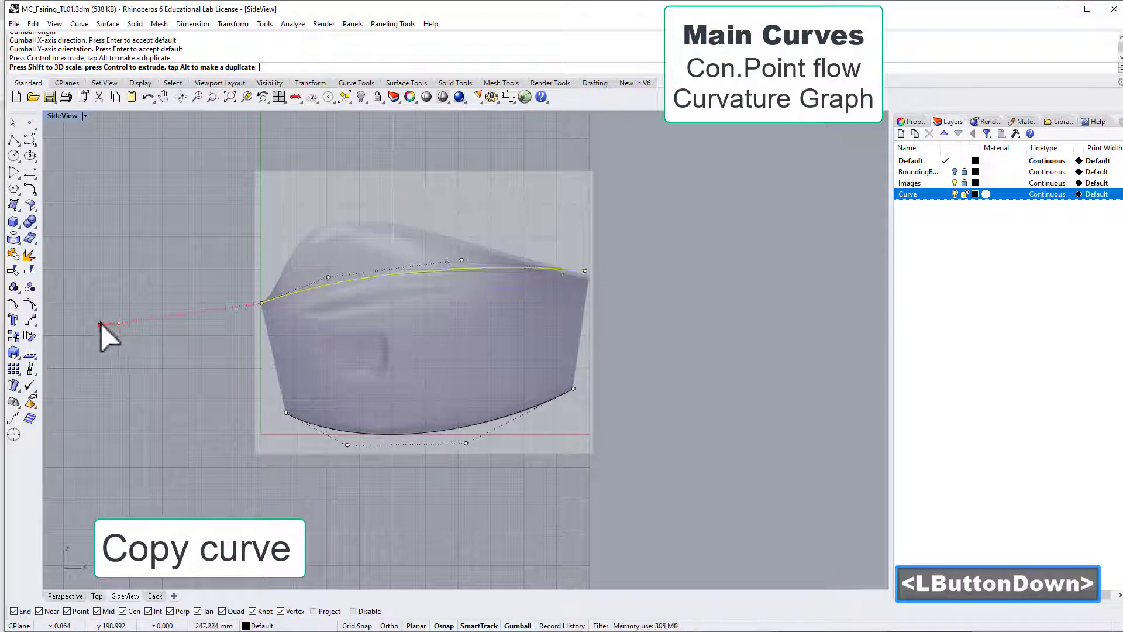
pyautogui.moveTo(100, 323); pyautogui.dragTo(100, 323)
pyautogui.press('shift')
pyautogui.press('shift')
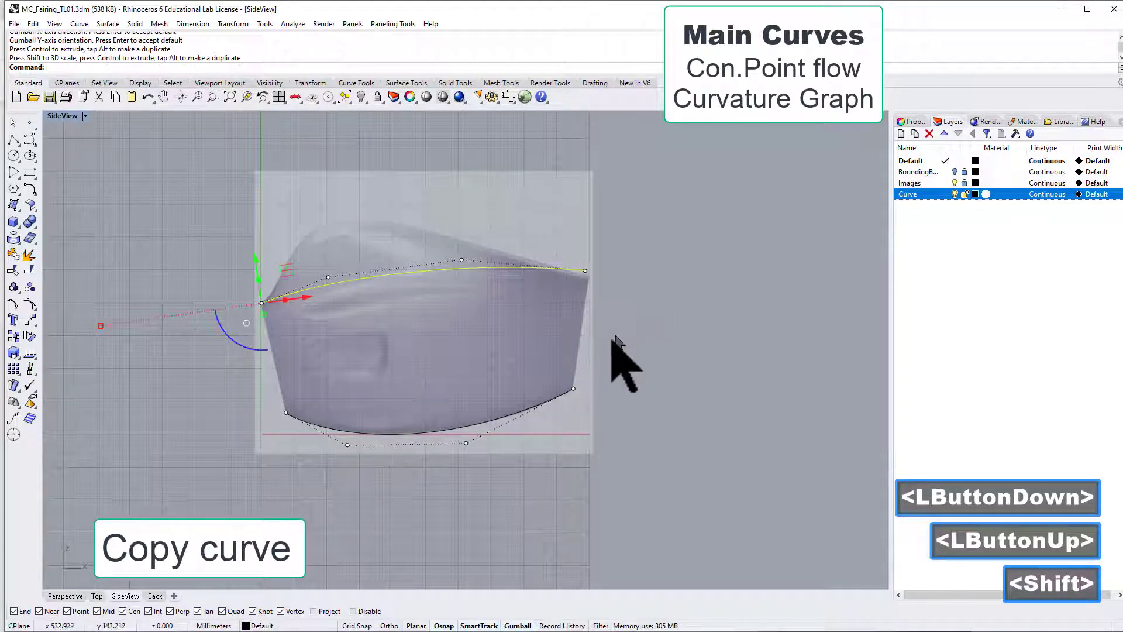
# - Move the upper curve's rear end control point onto the fairing's upper rear corner and shift its rear inner control point slightly forward
pyautogui.moveTo(621, 354)
pyautogui.keyDown('shift'); pyautogui.mouseDown(button='right')
pyautogui.moveTo(646, 372)
pyautogui.moveTo(615, 364)
pyautogui.mouseUp(button='right'); pyautogui.keyUp('shift')
pyautogui.scroll(2, 614, 364)
pyautogui.scroll(-1, 615, 364)
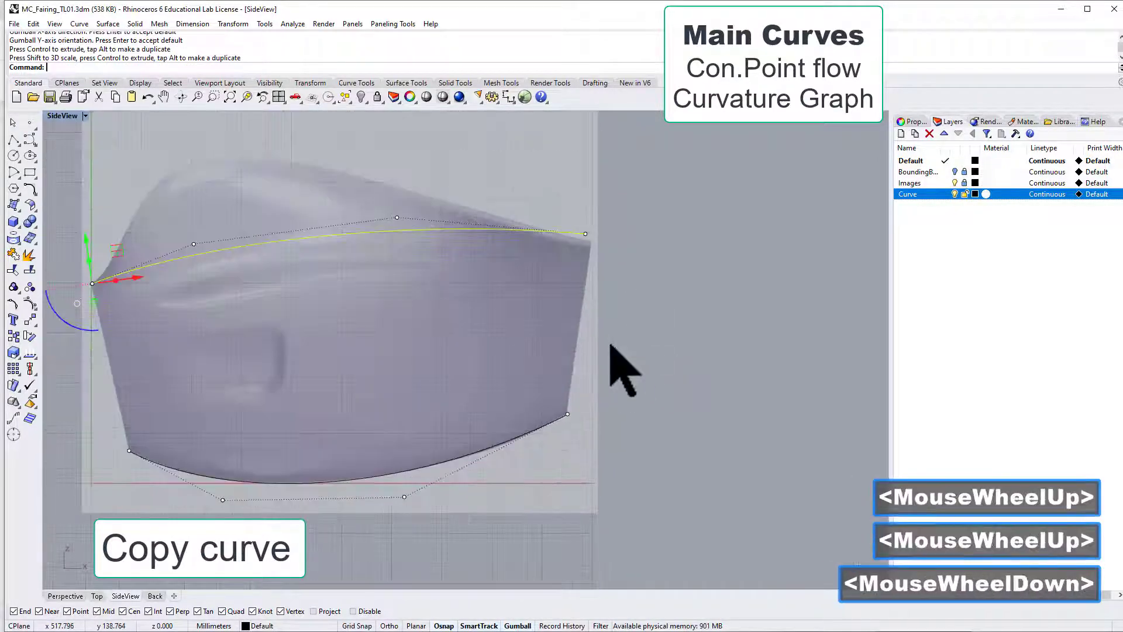
pyautogui.scroll(1, 611, 351)
pyautogui.scroll(1, 611, 345)
pyautogui.scroll(-1, 547, 288)
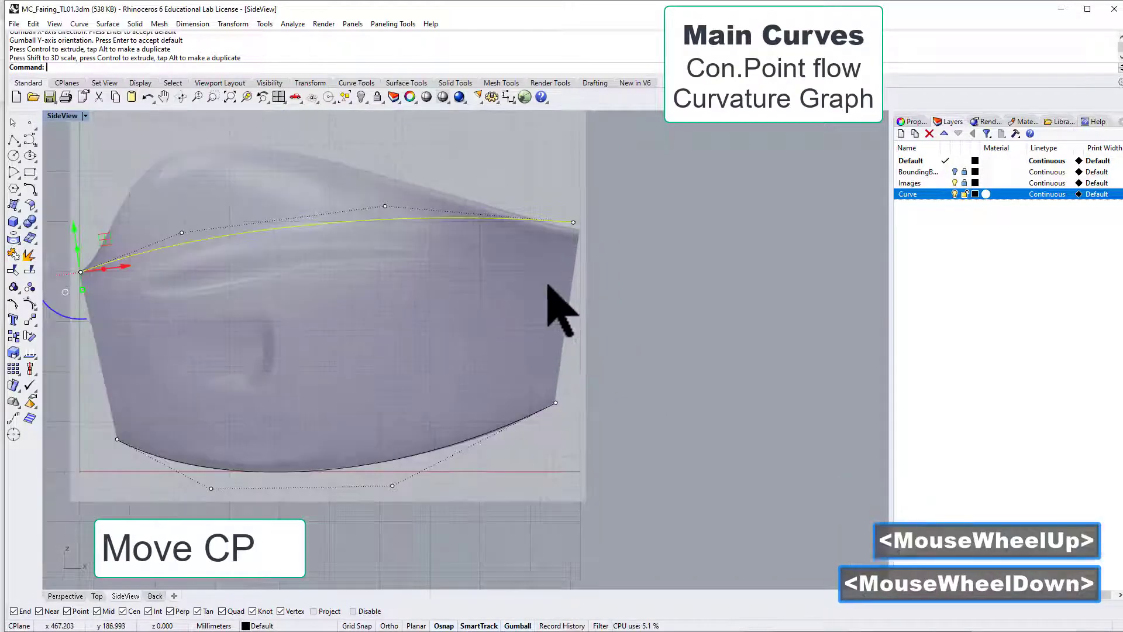
pyautogui.keyDown('shift'); pyautogui.moveTo(621, 307); pyautogui.dragTo(715, 366, button='right'); pyautogui.keyUp('shift')
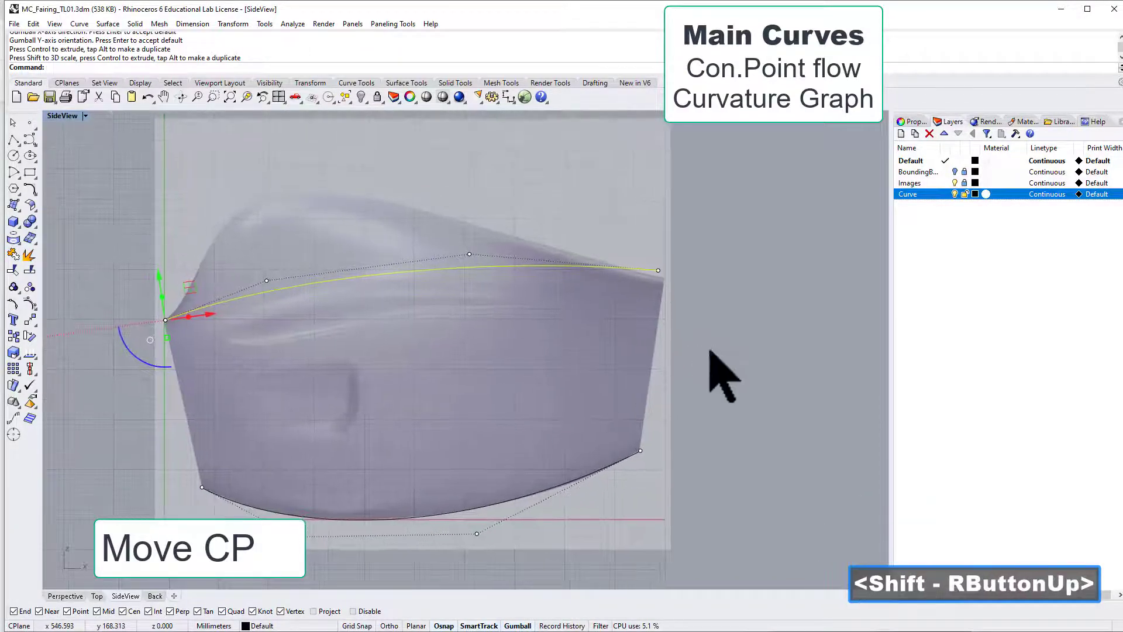
pyautogui.click(658, 271)
pyautogui.moveTo(687, 243)
pyautogui.mouseDown()
pyautogui.moveTo(688, 261)
pyautogui.moveTo(694, 251)
pyautogui.mouseUp()
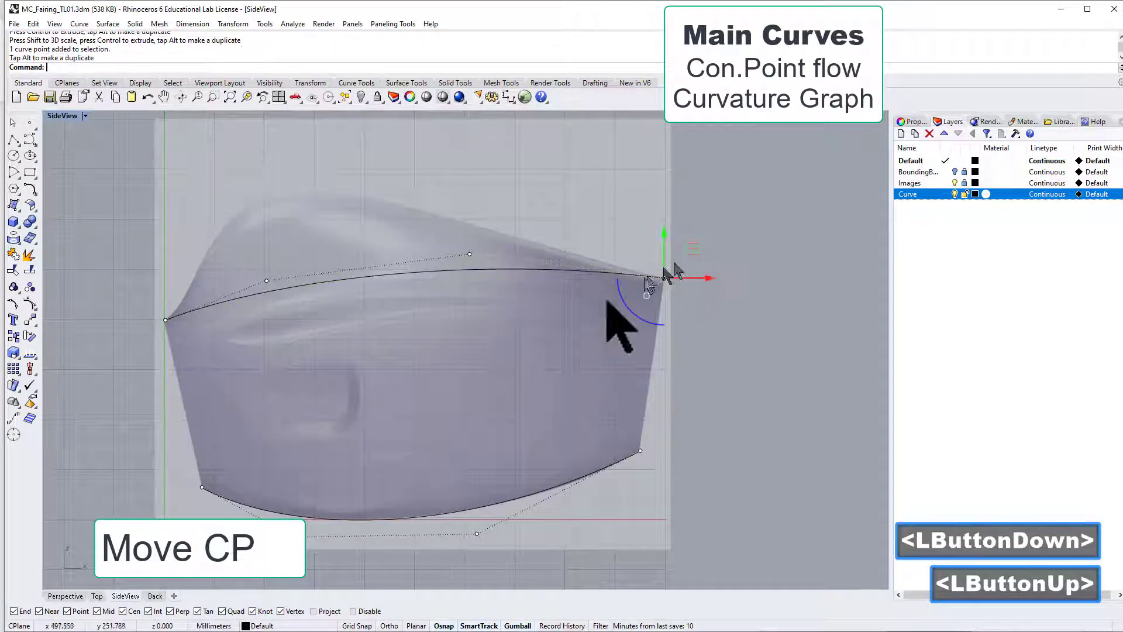
pyautogui.click(469, 254)
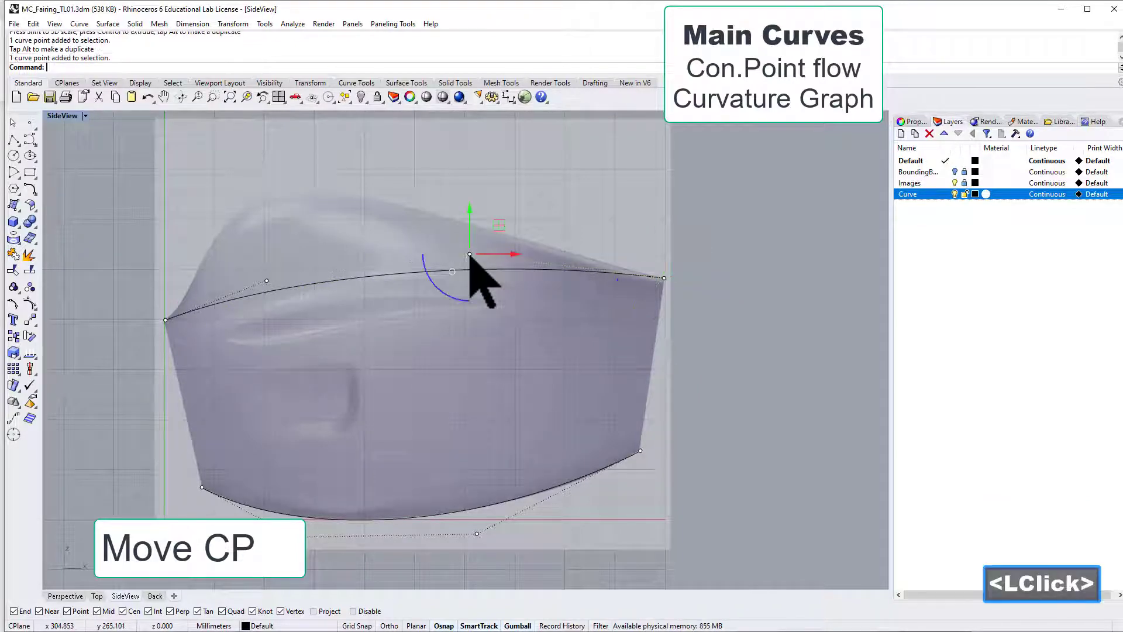
pyautogui.moveTo(497, 228); pyautogui.dragTo(476, 228)
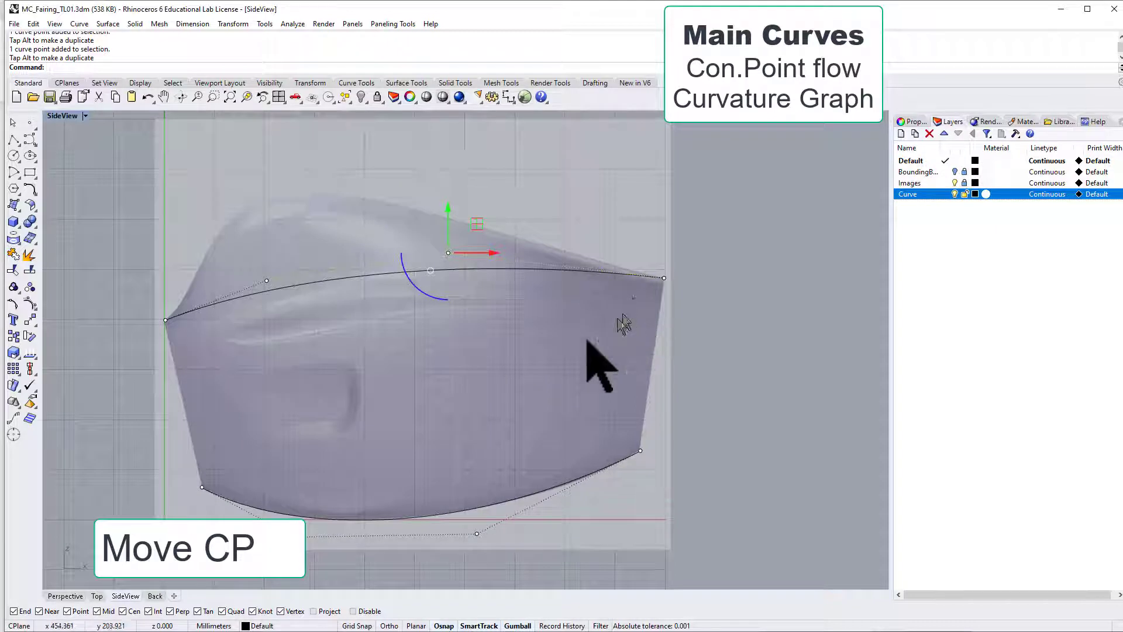
# - Examine the upper curve's flow in the perspective view with the curvature graph
pyautogui.click(66, 596)
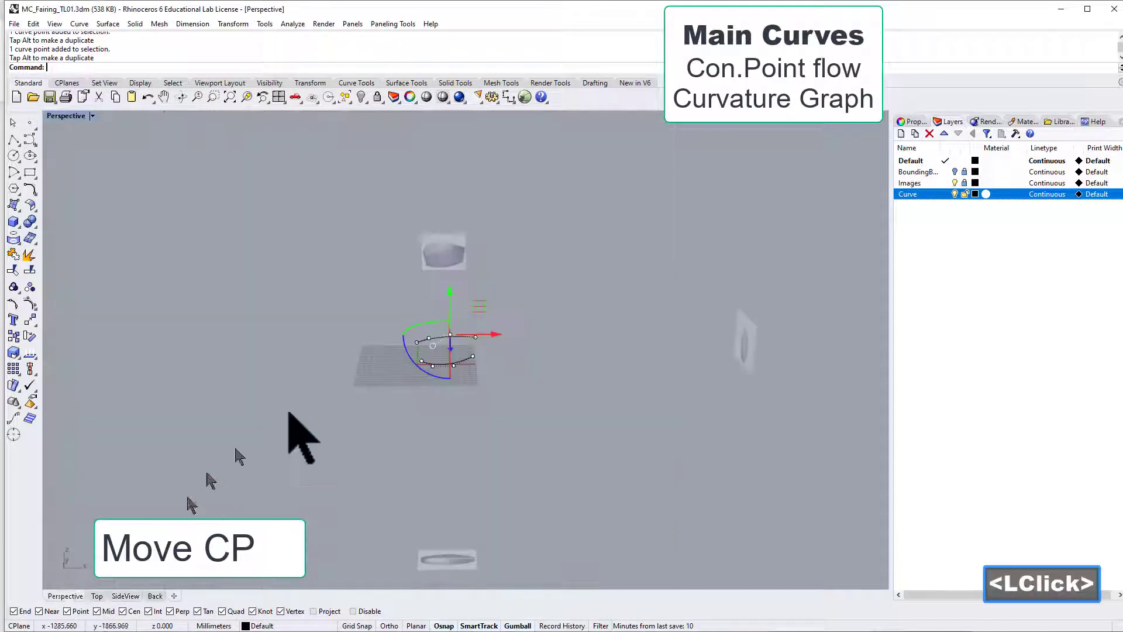
pyautogui.moveTo(300, 438); pyautogui.dragTo(271, 409, button='right')
pyautogui.scroll(3, 384, 371)
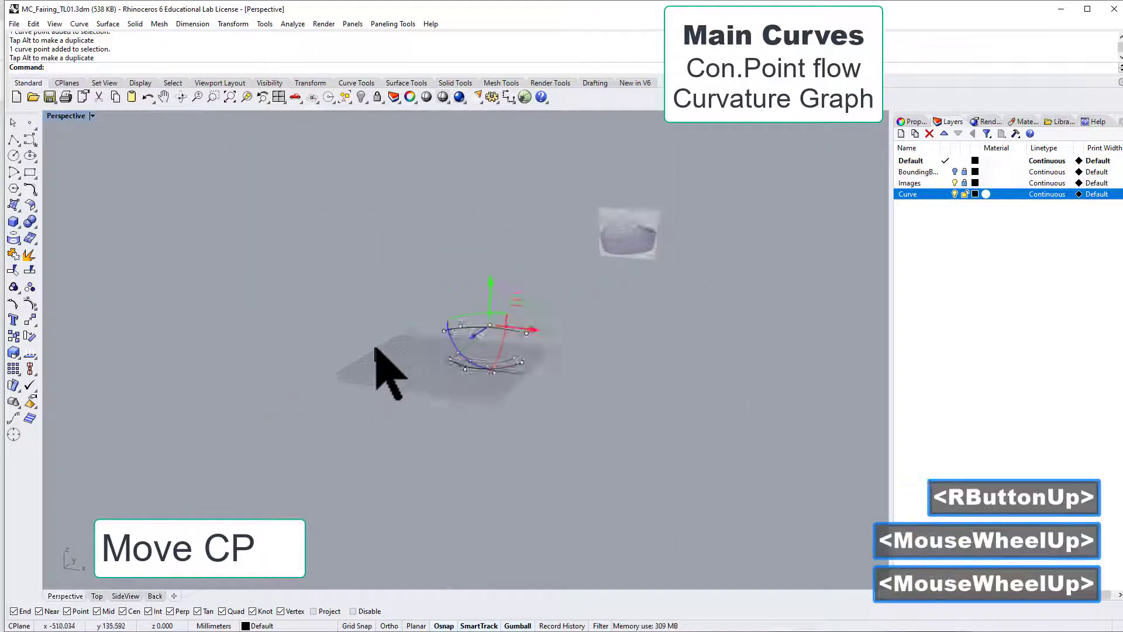
pyautogui.moveTo(514, 413); pyautogui.dragTo(663, 405, button='right')
pyautogui.scroll(5, 597, 313)
pyautogui.scroll(-1, 541, 359)
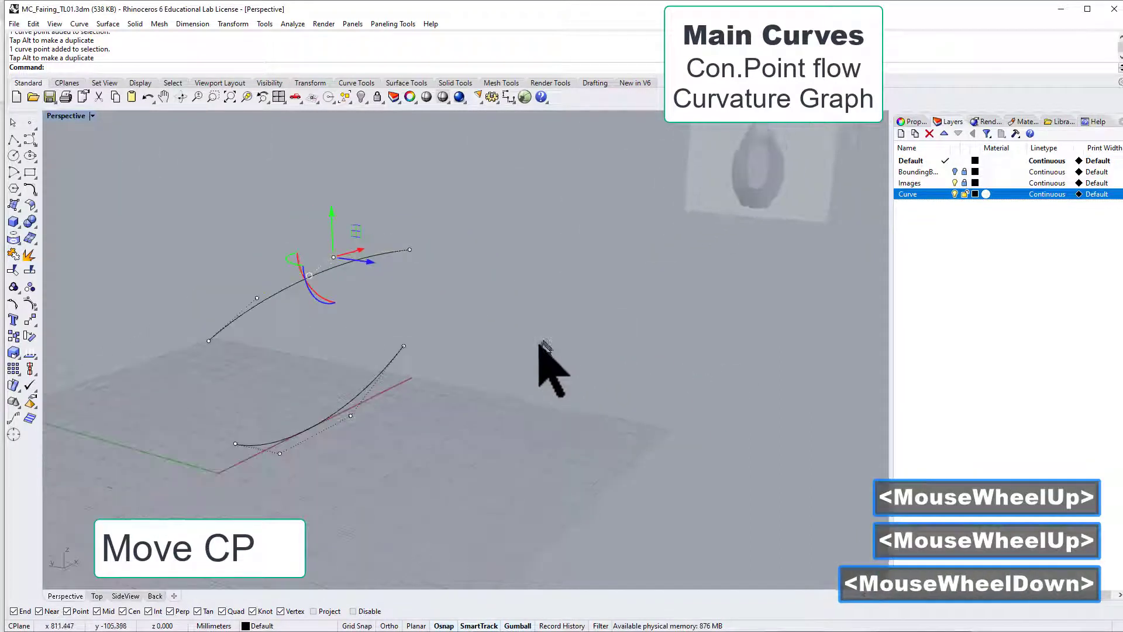
pyautogui.moveTo(542, 359); pyautogui.dragTo(489, 322, button='right')
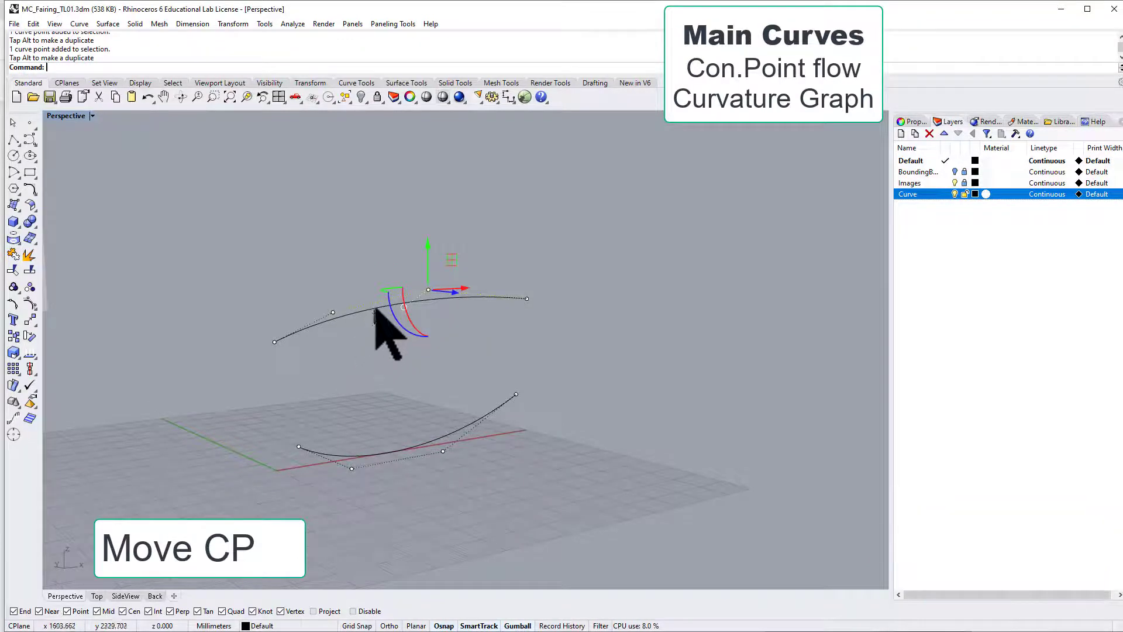
pyautogui.click(376, 308)
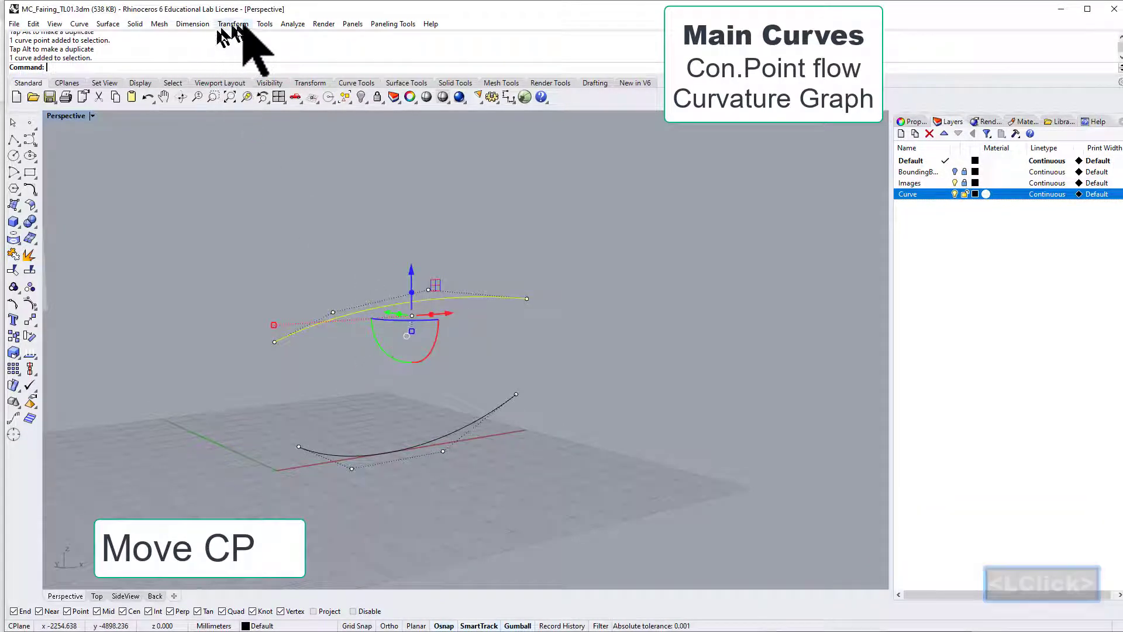
pyautogui.click(292, 24)
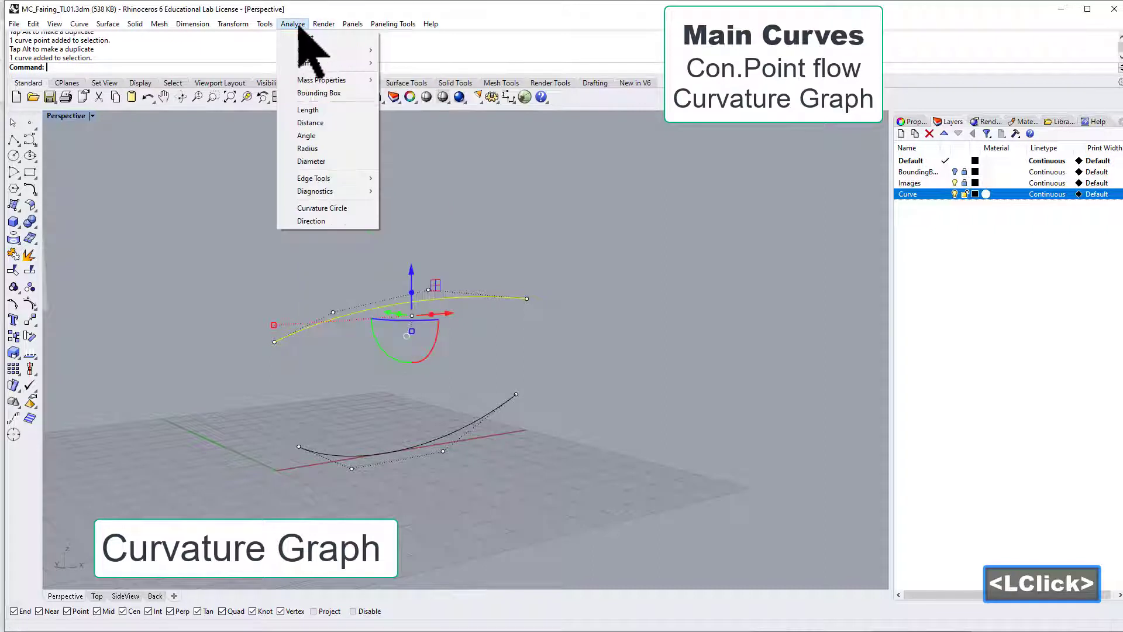
pyautogui.moveTo(325, 50)
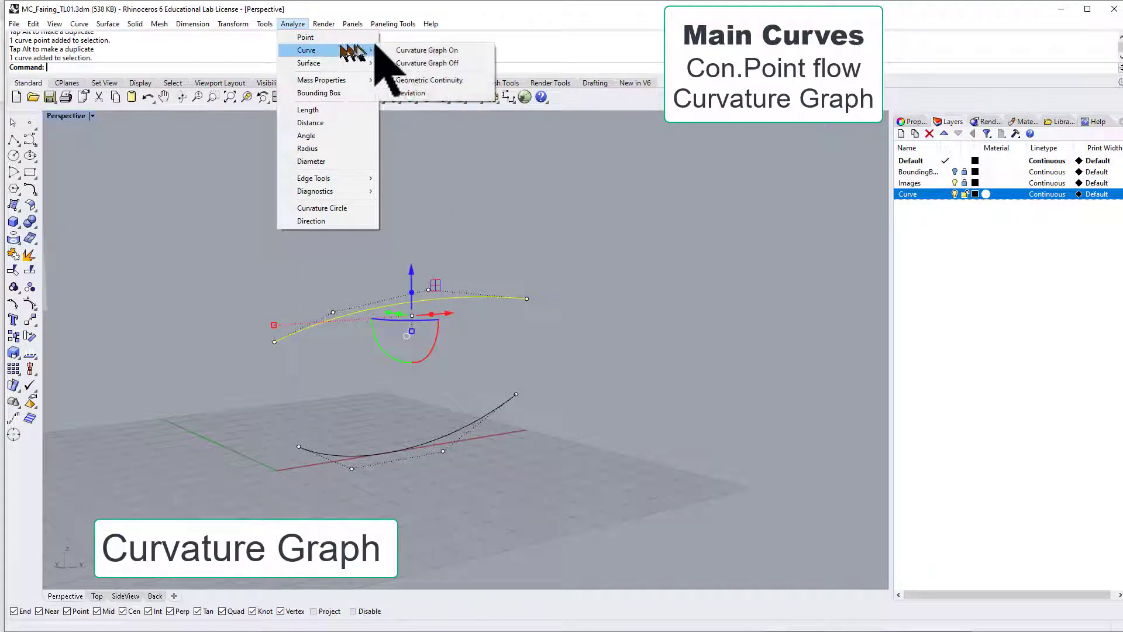
pyautogui.click(416, 50)
pyautogui.scroll(3, 398, 319)
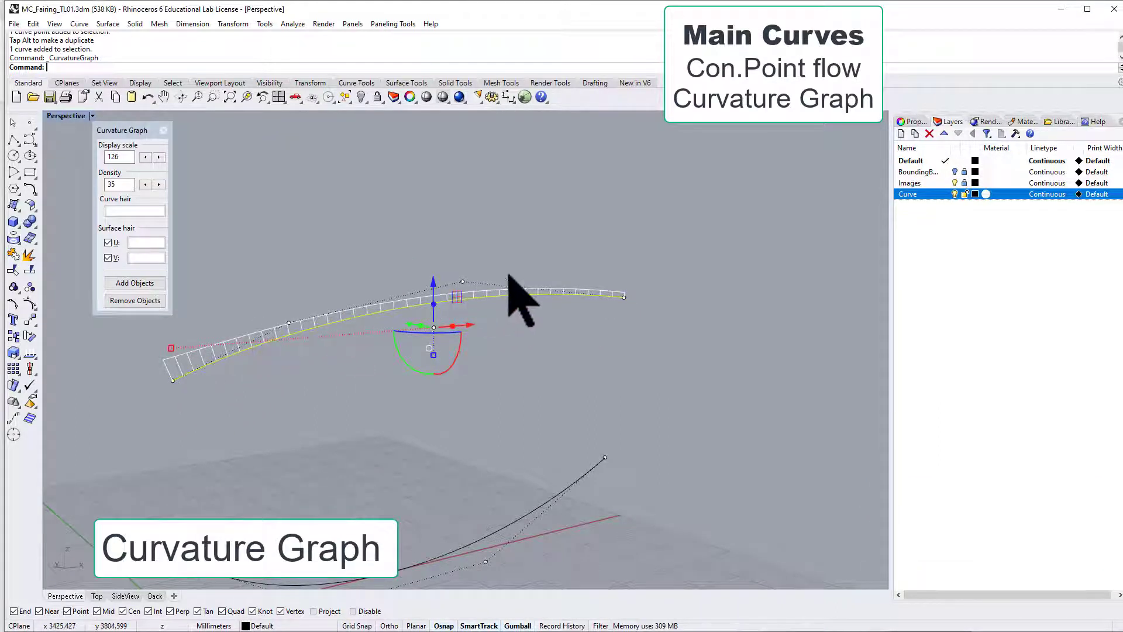
# - Close the curvature graph and inspect the two main curves in the perspective and back views
pyautogui.click(163, 130)
pyautogui.scroll(-3, 381, 233)
pyautogui.moveTo(472, 338); pyautogui.dragTo(510, 311, button='right')
pyautogui.moveTo(497, 341); pyautogui.dragTo(513, 340, button='middle')
pyautogui.keyDown('shift'); pyautogui.moveTo(477, 345); pyautogui.dragTo(579, 336, button='right'); pyautogui.keyUp('shift')
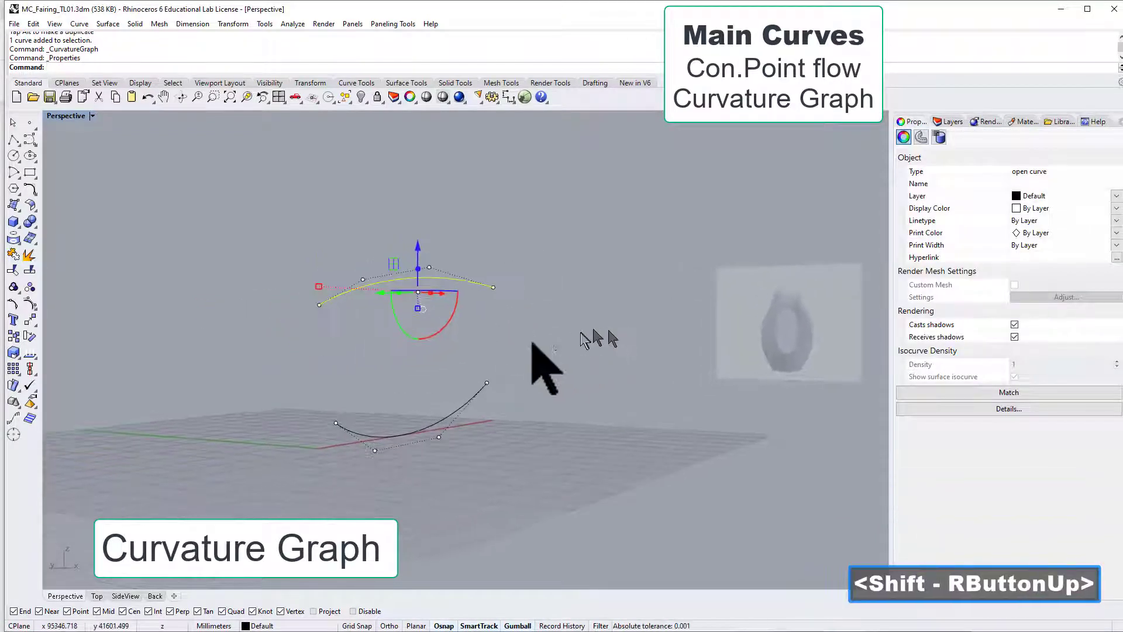
pyautogui.moveTo(331, 316); pyautogui.dragTo(494, 471, button='right')
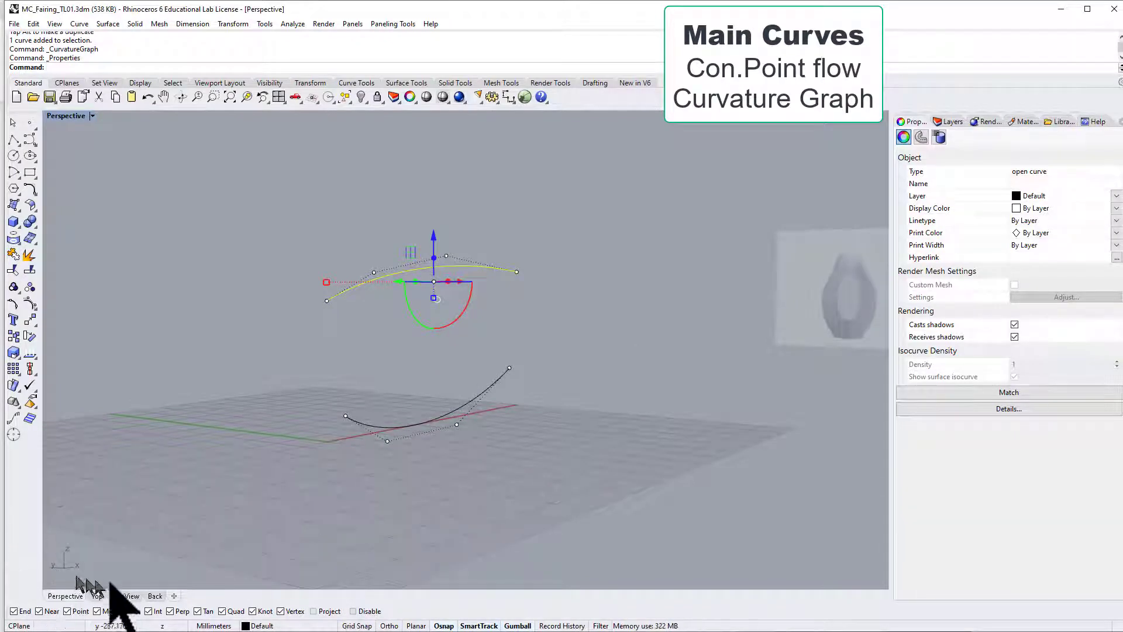
pyautogui.click(155, 595)
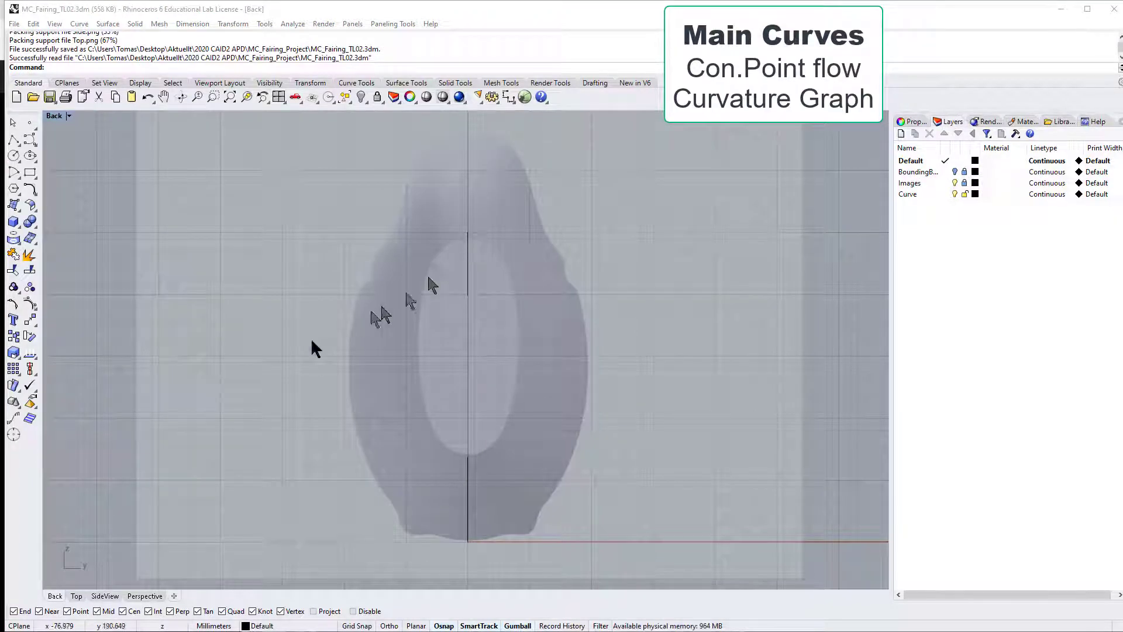
# - Create a new layer named SectionCurves and lock the Curve layer in the perspective view
pyautogui.click(142, 594)
pyautogui.moveTo(475, 368); pyautogui.dragTo(526, 225, button='right')
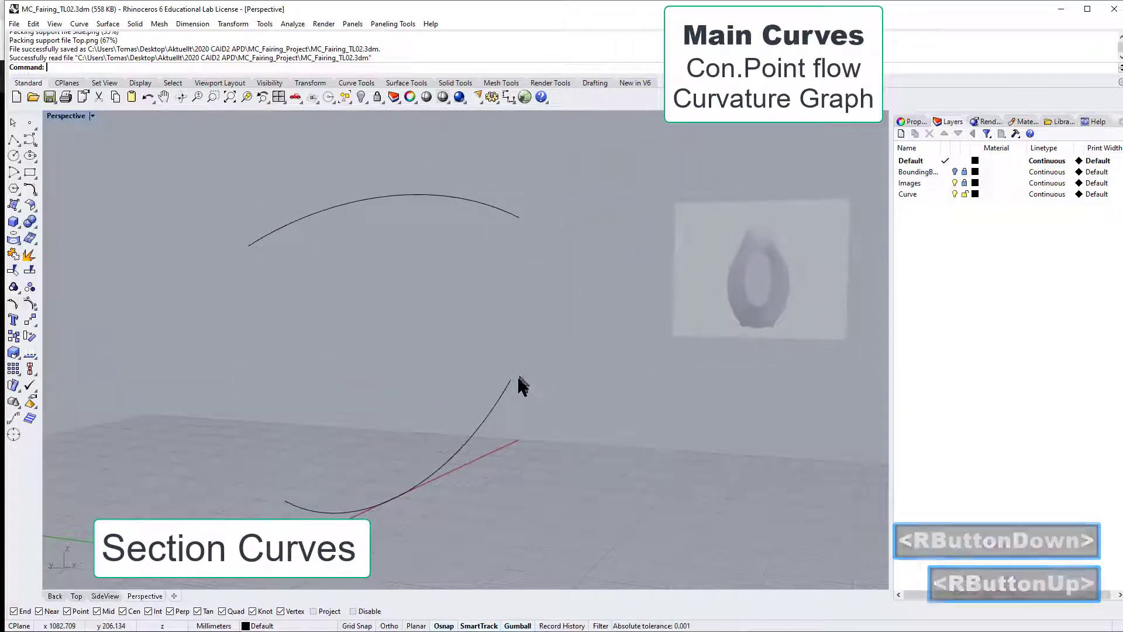
pyautogui.click(902, 139)
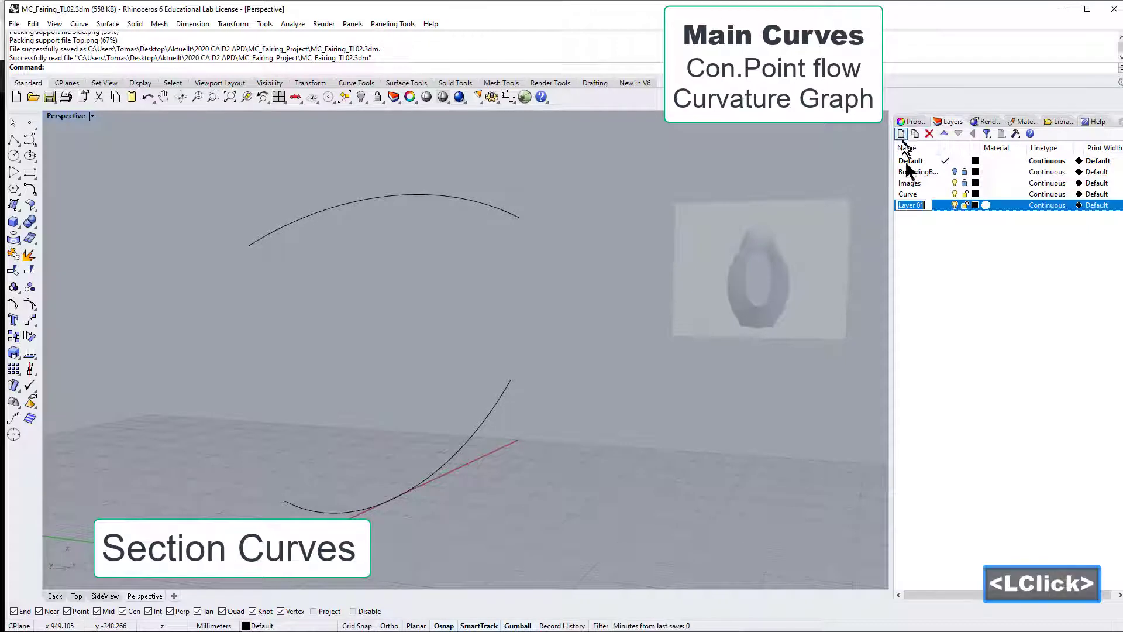
pyautogui.write('S')
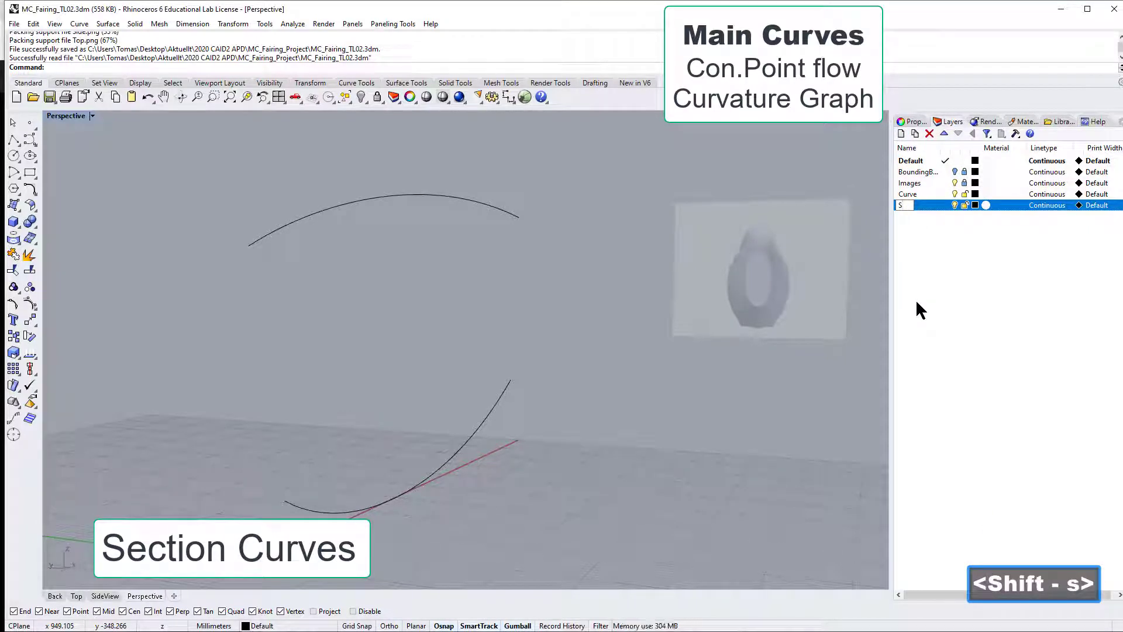
pyautogui.write('ection')
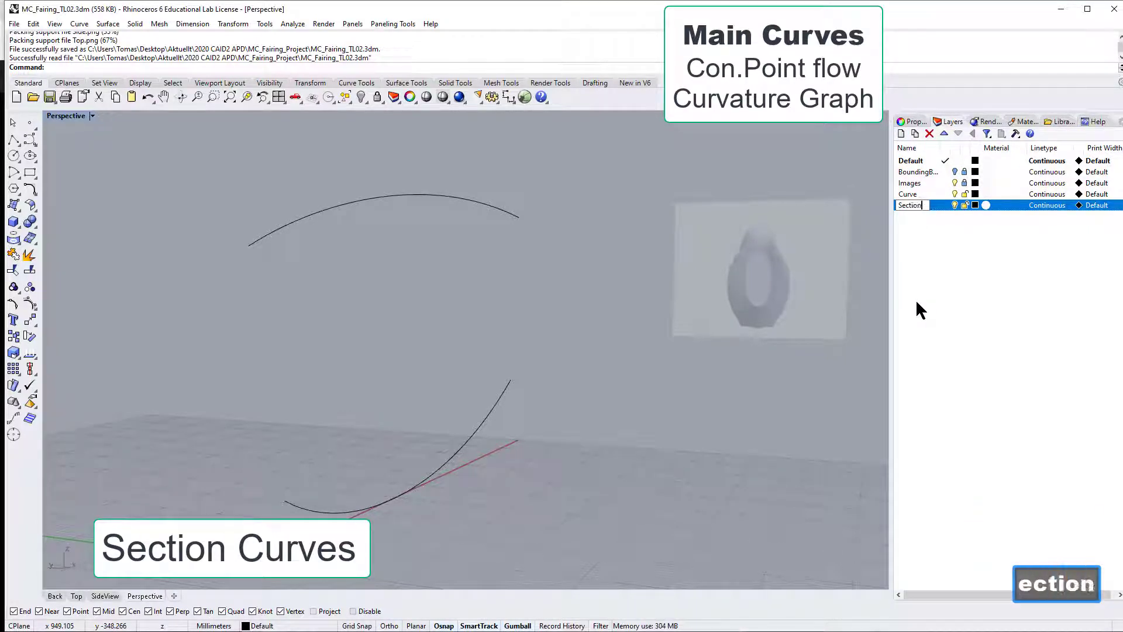
pyautogui.write('Curves')
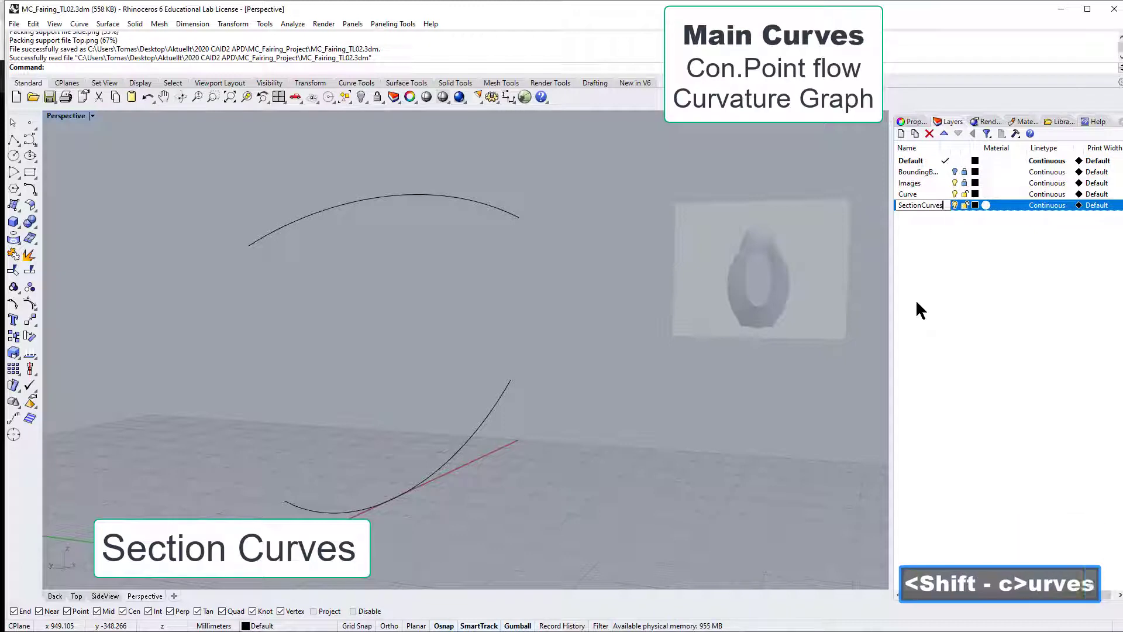
pyautogui.press('Return')
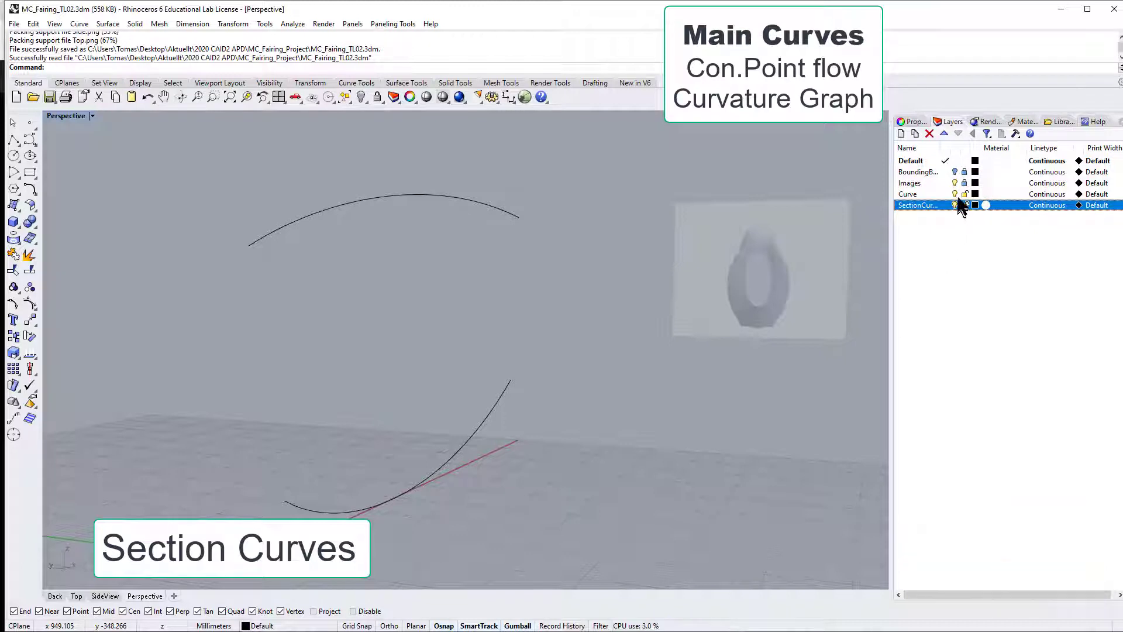
pyautogui.click(947, 194)
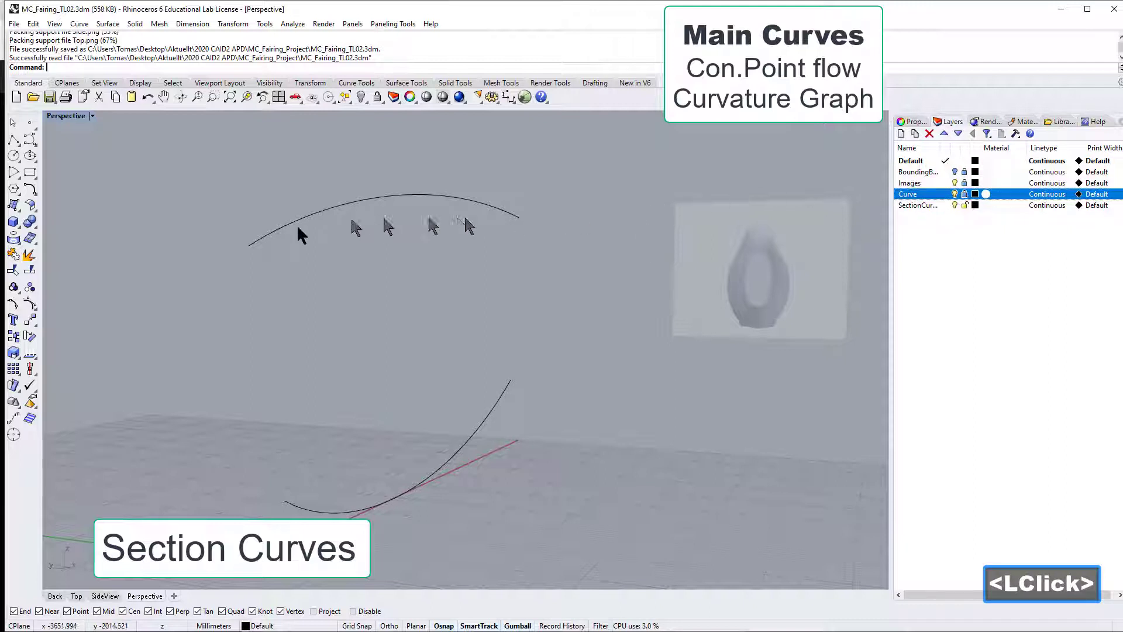
pyautogui.scroll(3, 556, 331)
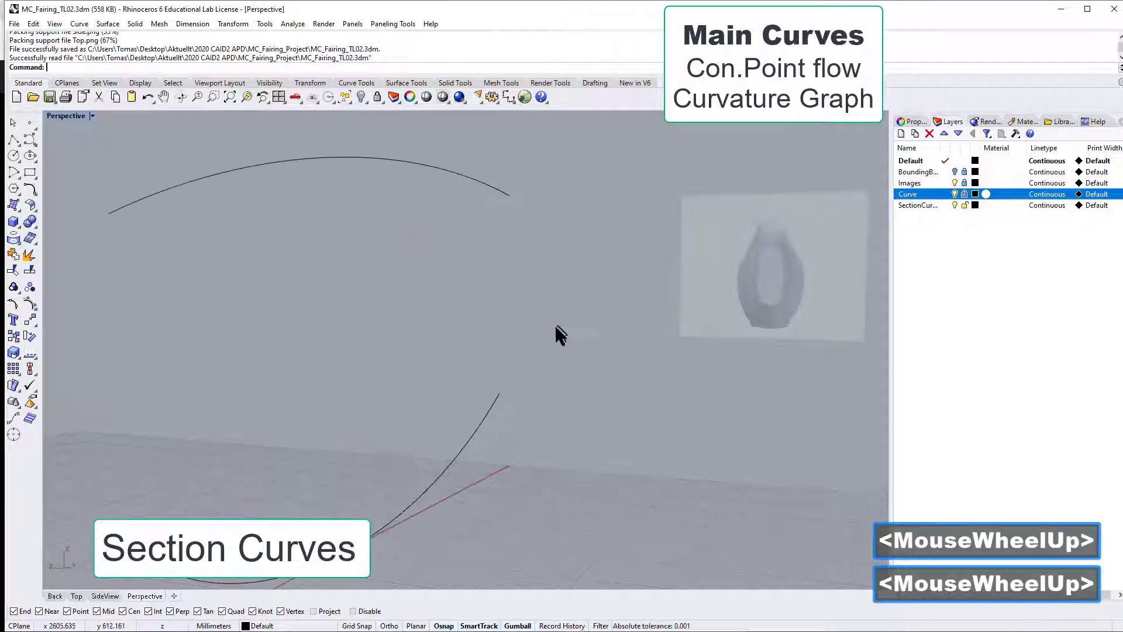
# - Select the SectionCurves layer and draw a straight control point curve from the lower curve's rear end to the upper curve's rear end
pyautogui.click(919, 205)
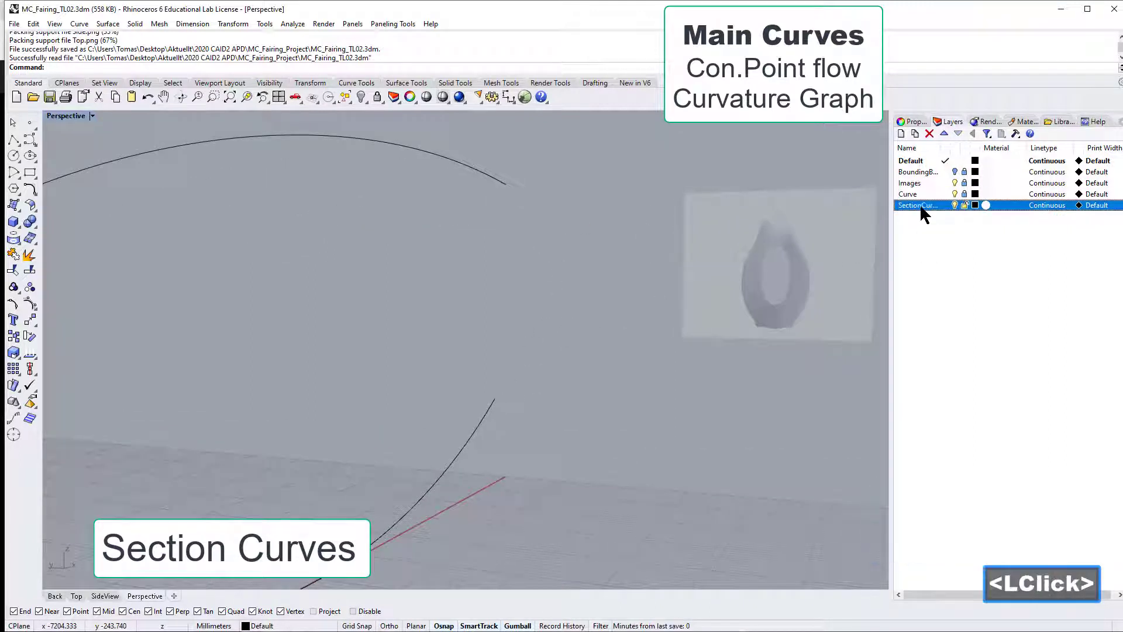
pyautogui.click(30, 141)
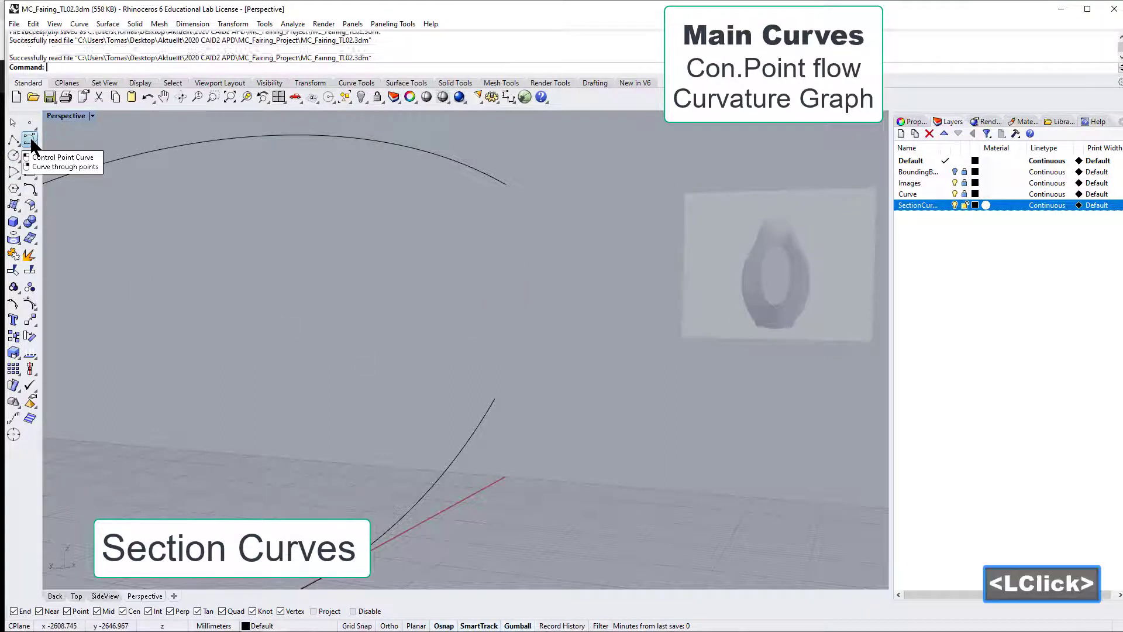
pyautogui.click(496, 400)
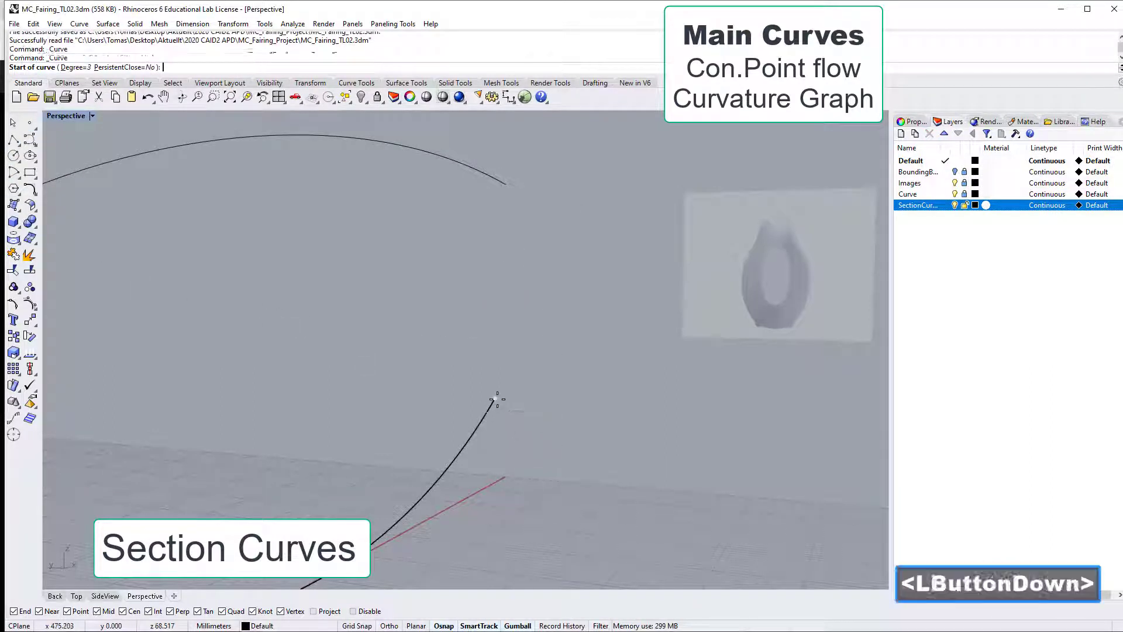
pyautogui.click(506, 184)
pyautogui.rightClick(589, 279)
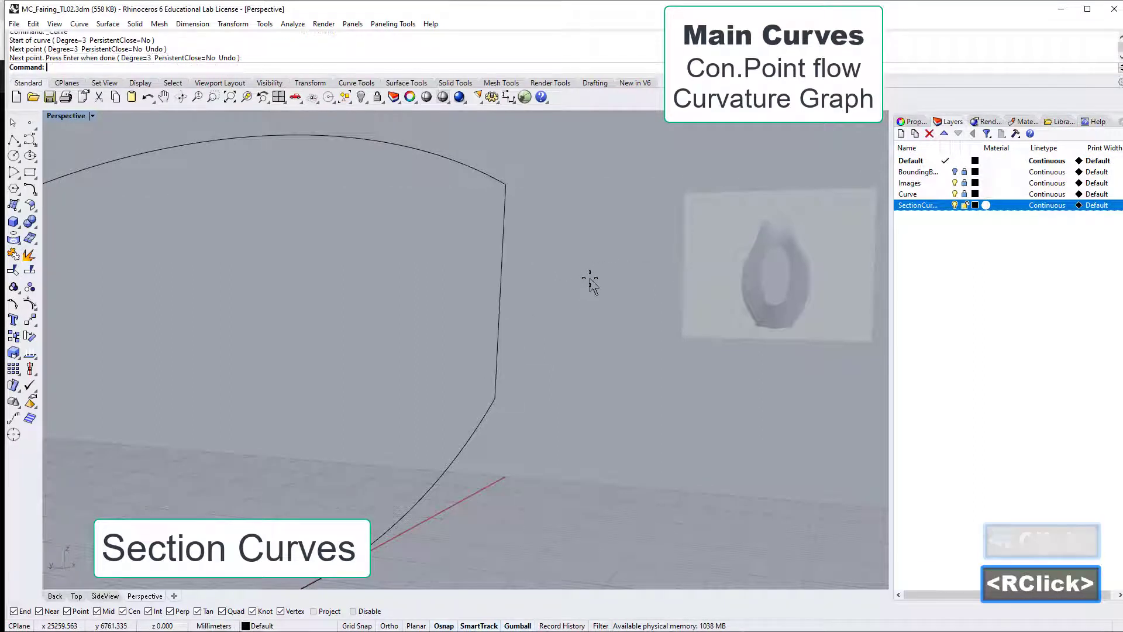
# - Rebuild the new section curve with 6 points and degree 5, deleting the input
pyautogui.click(502, 278)
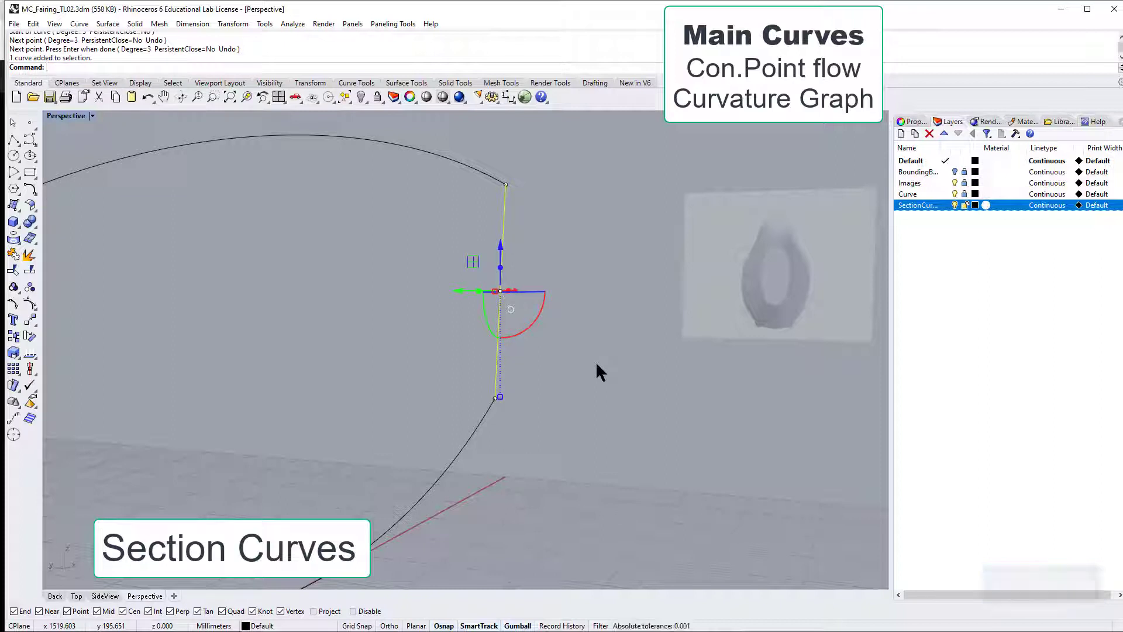
pyautogui.write('Rebuild')
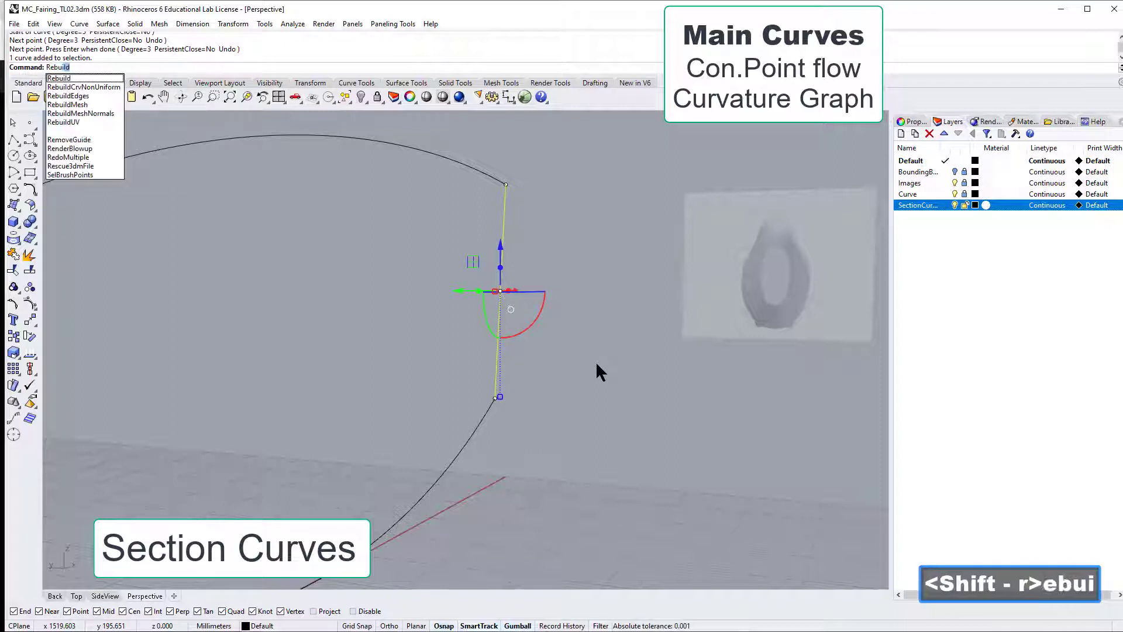
pyautogui.press('Return')
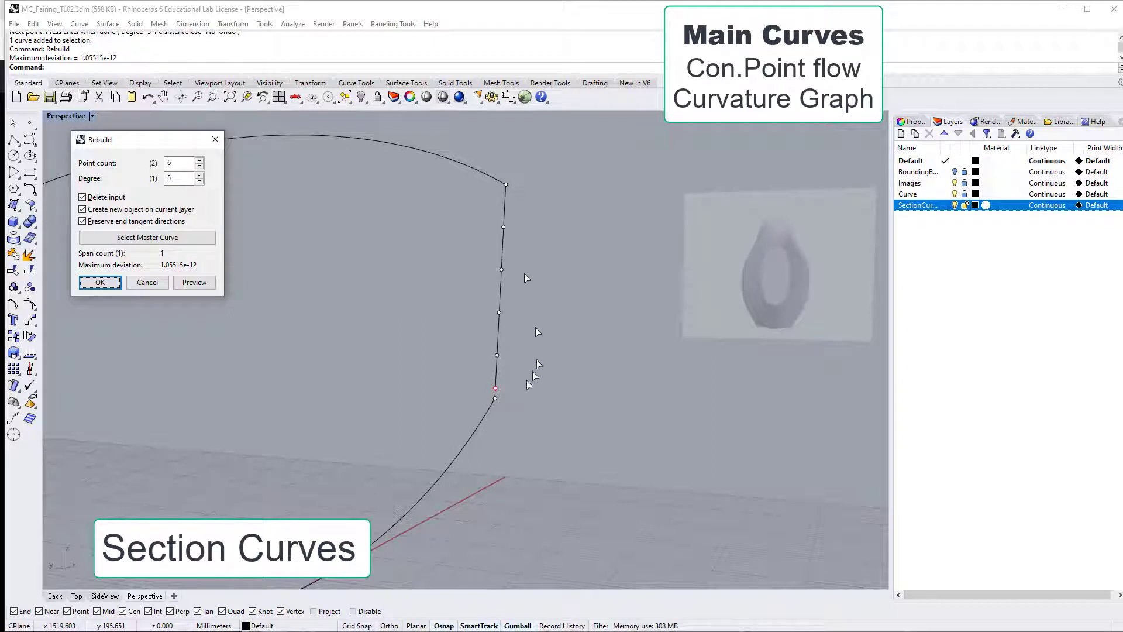
pyautogui.click(100, 283)
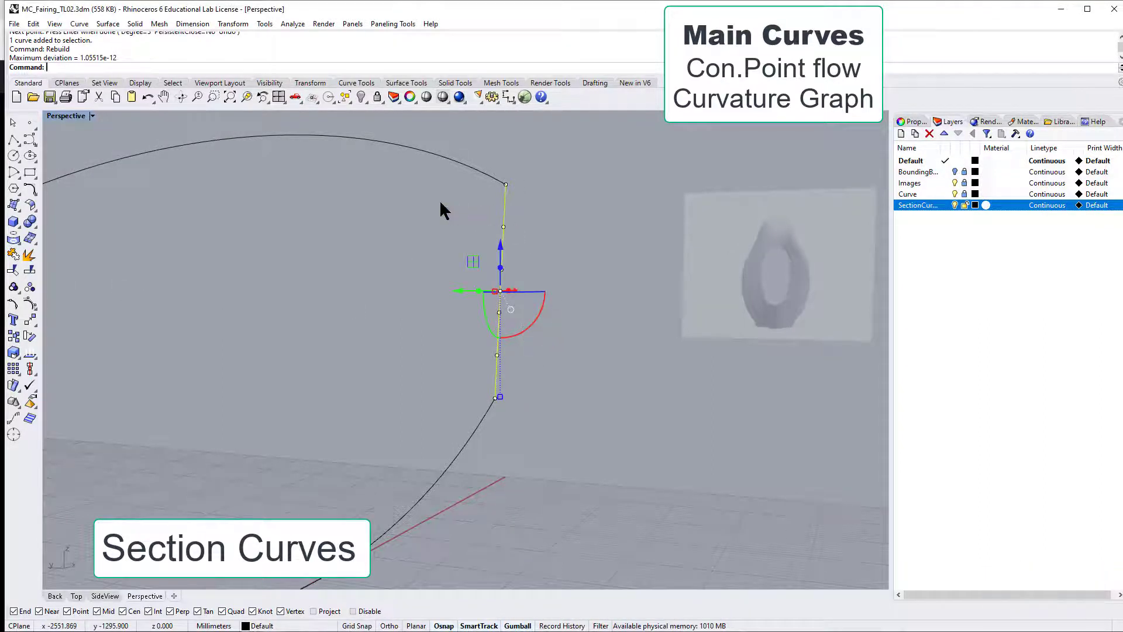
# - Move the section curve's four inner control points sideways together, away from the centre plane, so that the curve bows outward
pyautogui.moveTo(441, 202); pyautogui.dragTo(575, 359)
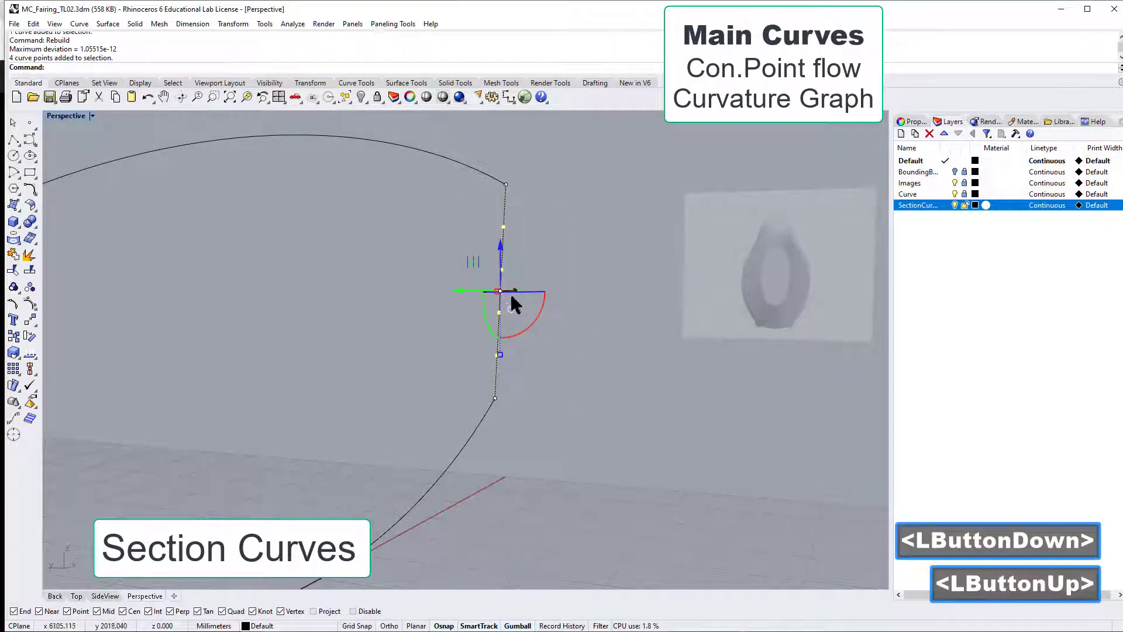
pyautogui.moveTo(617, 327); pyautogui.dragTo(597, 381, button='right')
pyautogui.keyDown('shift'); pyautogui.middleClick(608, 242); pyautogui.keyUp('shift')
pyautogui.moveTo(590, 198); pyautogui.dragTo(643, 206)
pyautogui.scroll(-3, 728, 264)
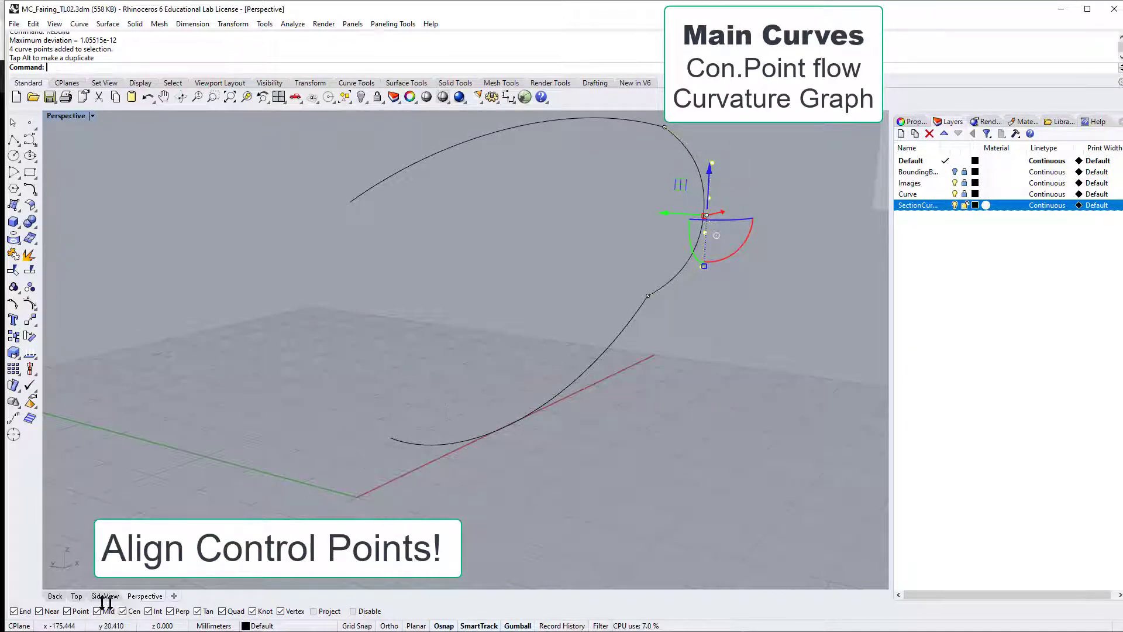
# - In the back view, raise the section curve's uppermost inner control point to nearly the height of its upper end point
pyautogui.click(55, 596)
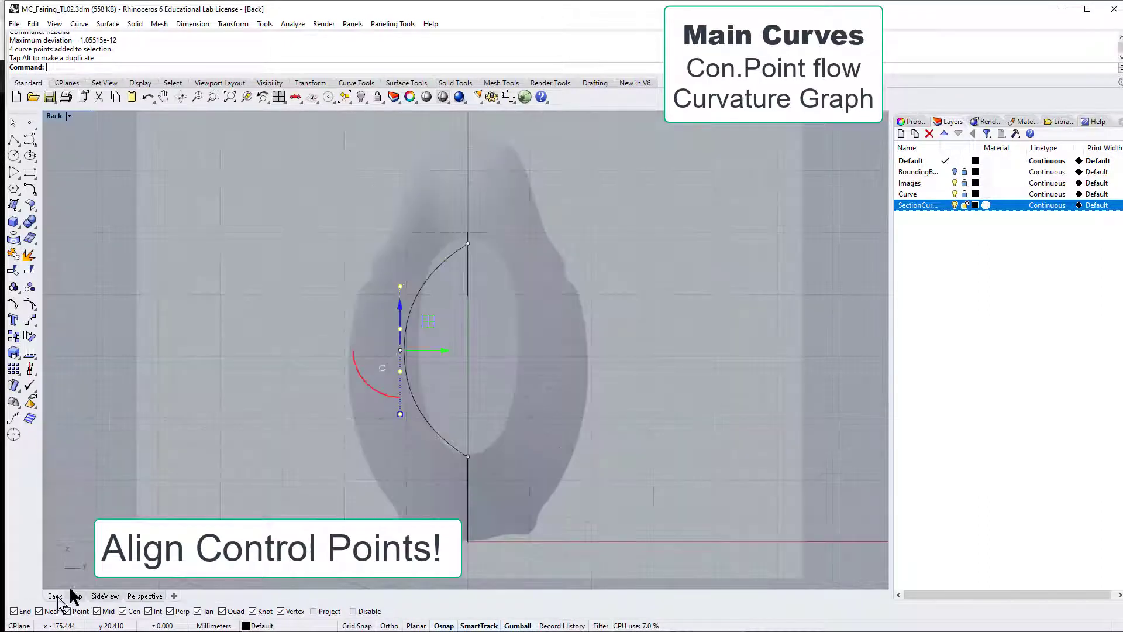
pyautogui.scroll(3, 472, 245)
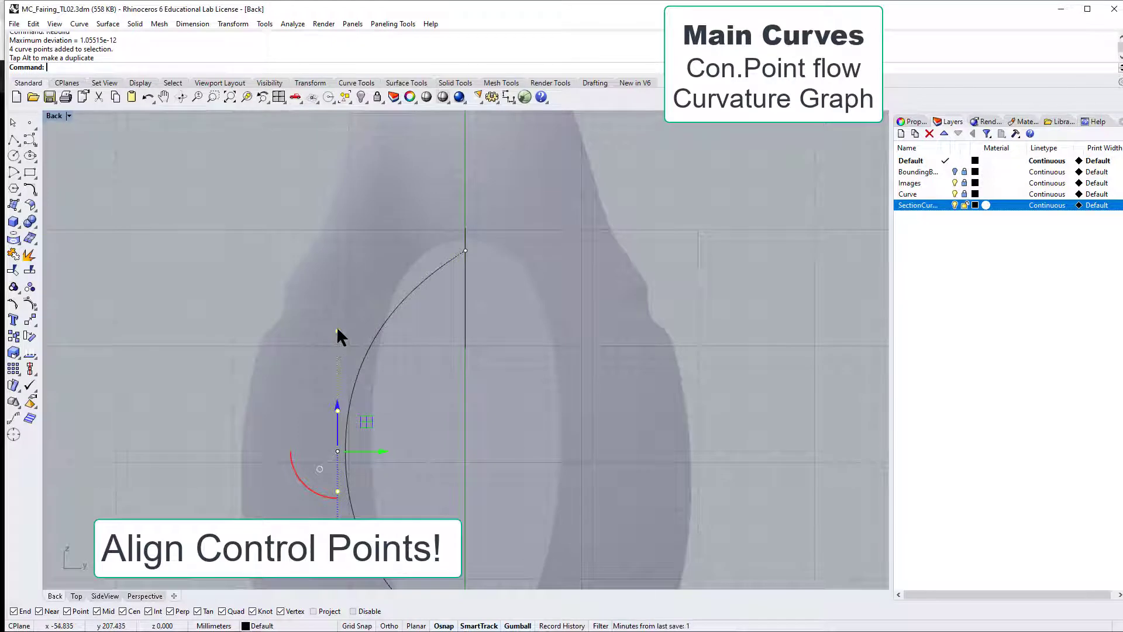
pyautogui.click(338, 332)
pyautogui.moveTo(365, 299); pyautogui.dragTo(365, 236)
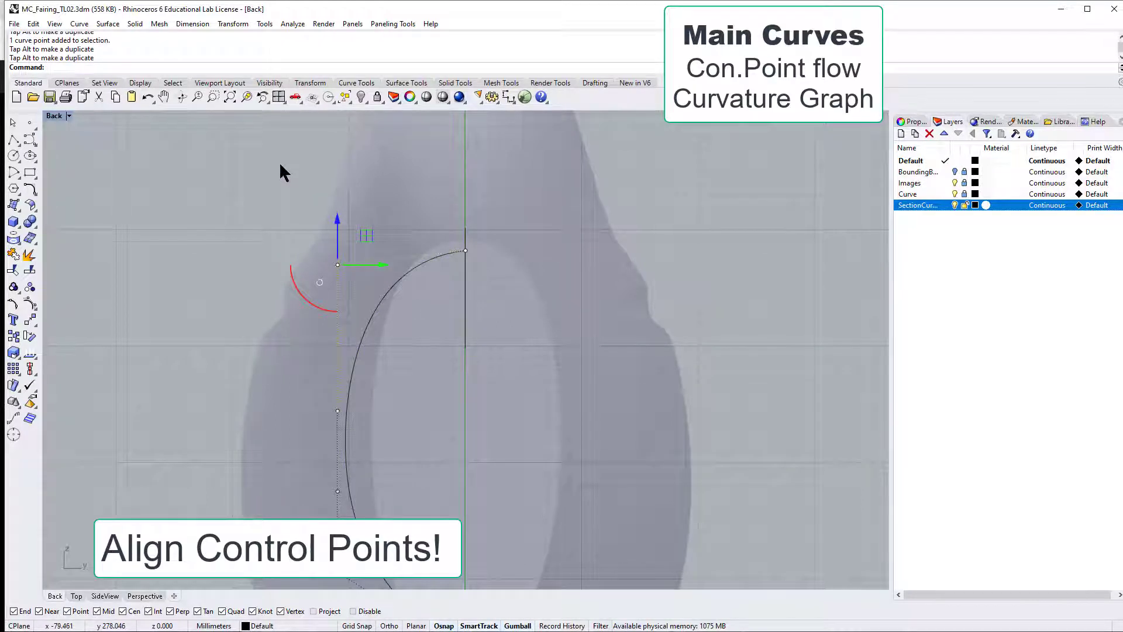
# - Select the section curve's two uppermost control points and relocate the gumball to the upper end point with horizontal and vertical axes
pyautogui.moveTo(266, 167); pyautogui.dragTo(534, 300)
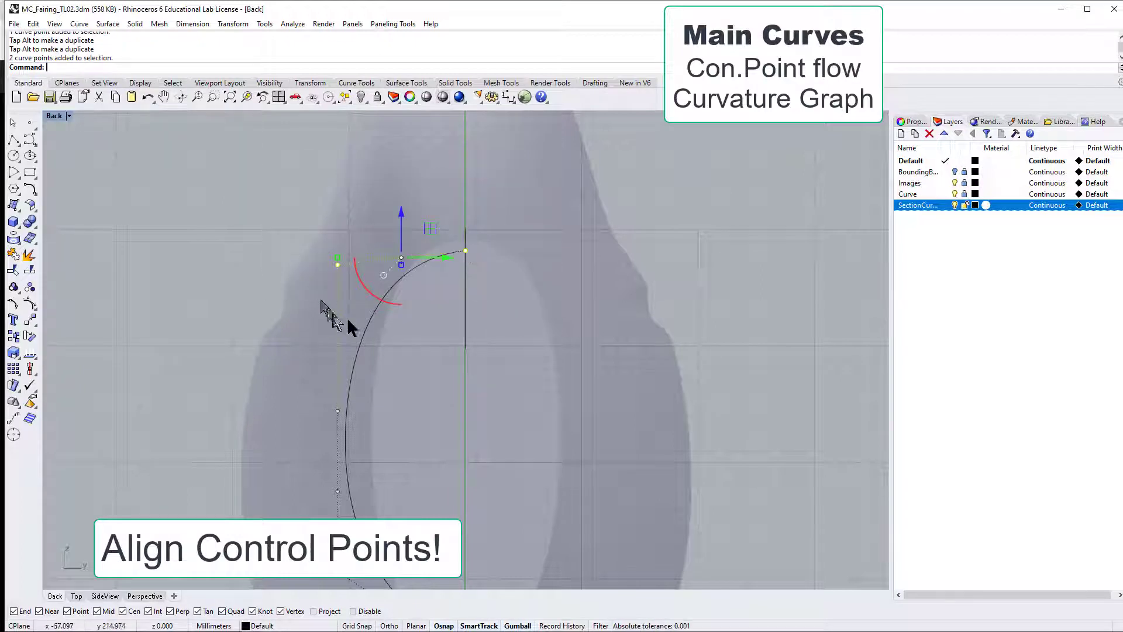
pyautogui.click(383, 274)
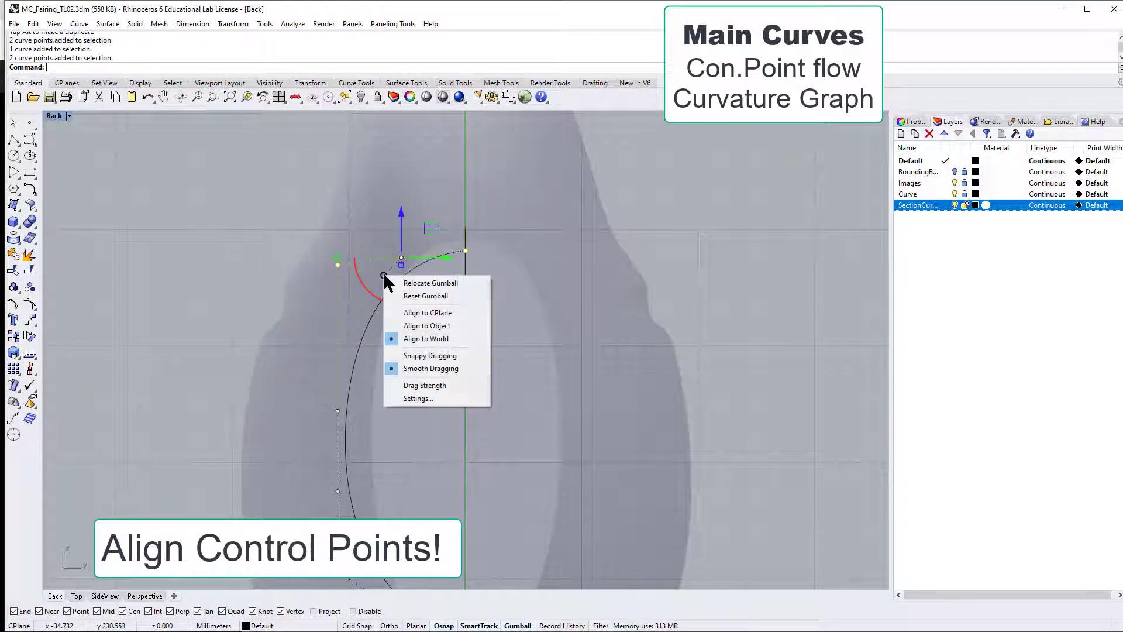
pyautogui.click(416, 283)
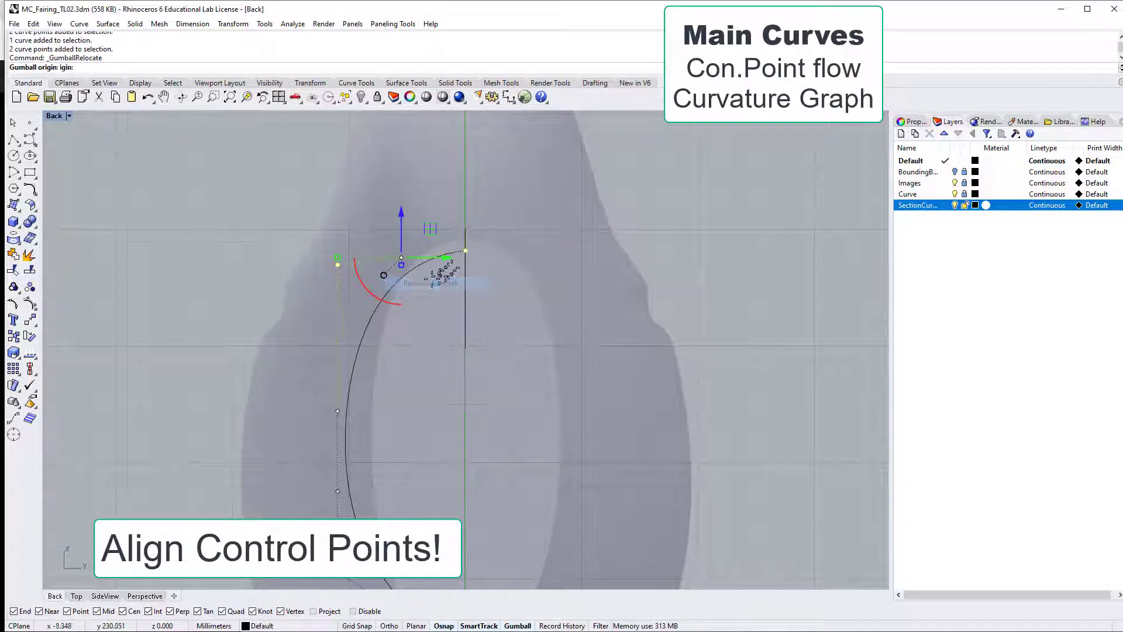
pyautogui.click(465, 251)
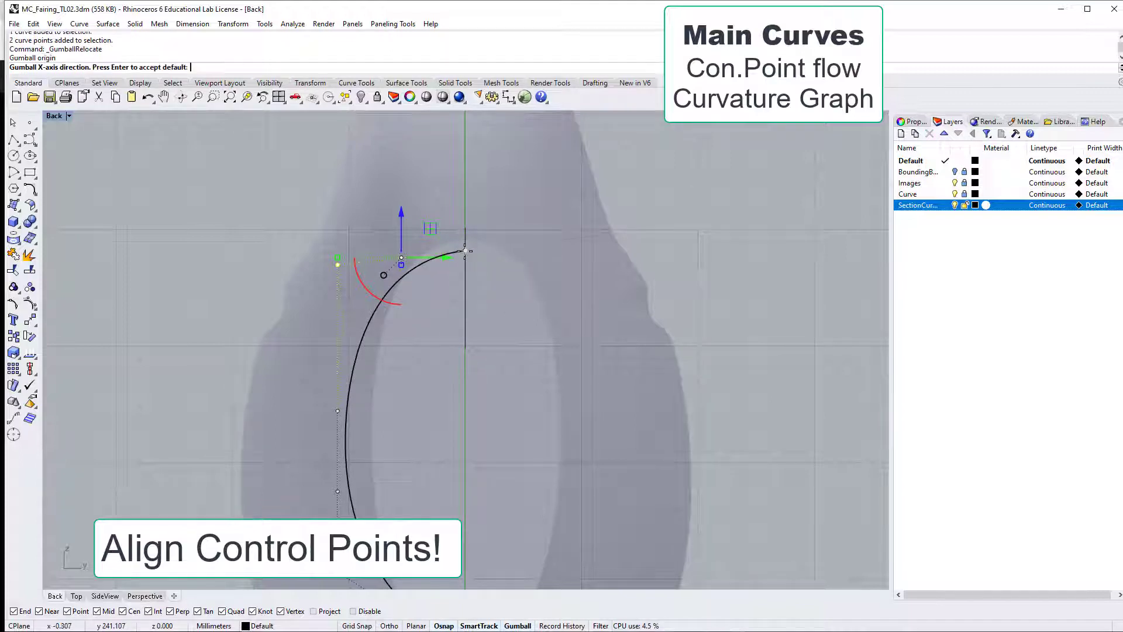
pyautogui.click(582, 253)
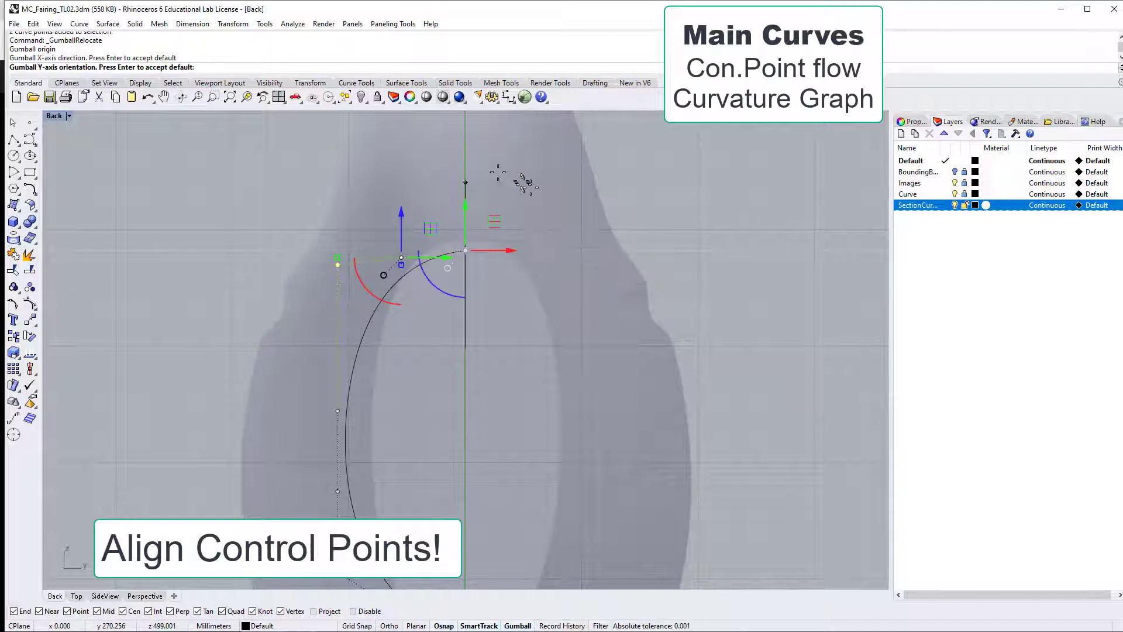
pyautogui.click(466, 148)
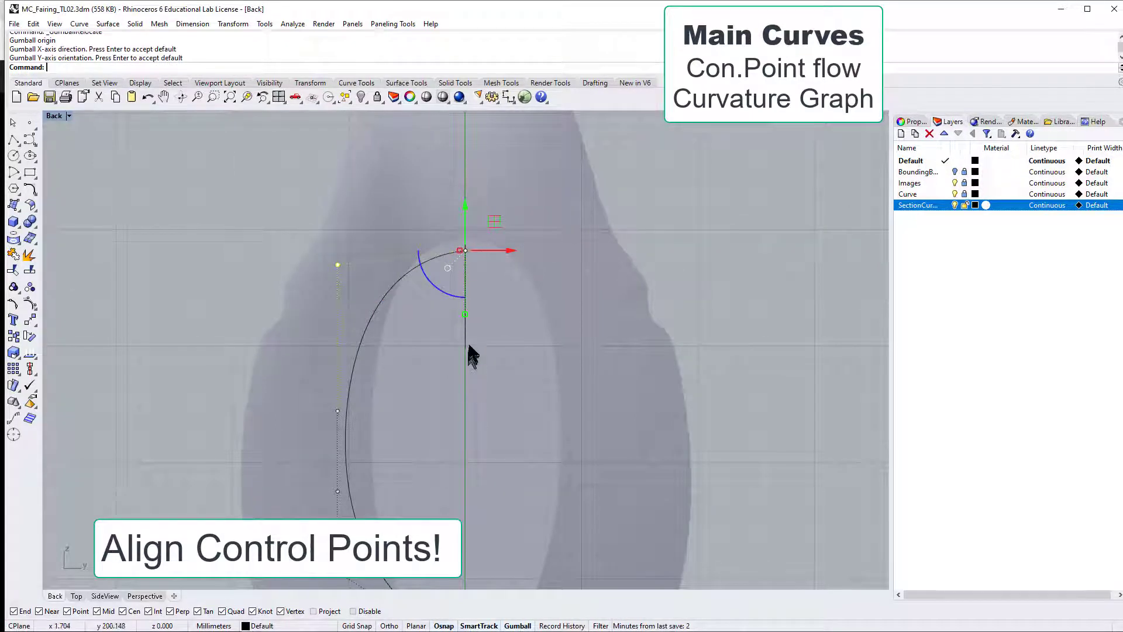
# - Align the two uppermost control points horizontally by scaling them vertically to 0
pyautogui.click(466, 315)
pyautogui.moveTo(466, 315); pyautogui.dragTo(506, 316)
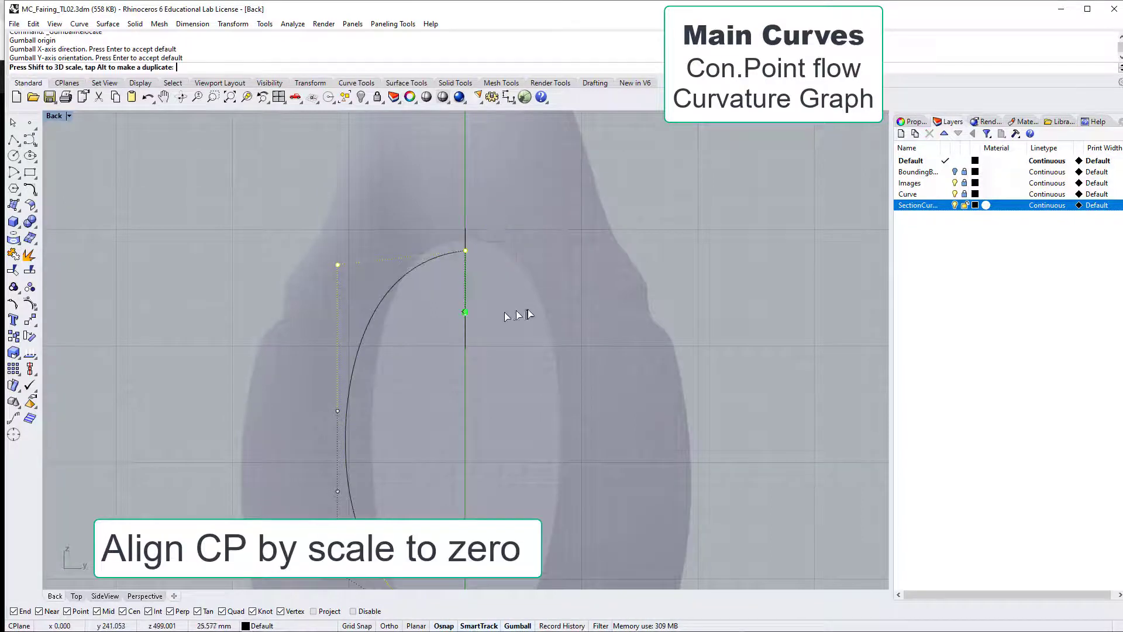
pyautogui.moveTo(593, 309); pyautogui.dragTo(651, 284)
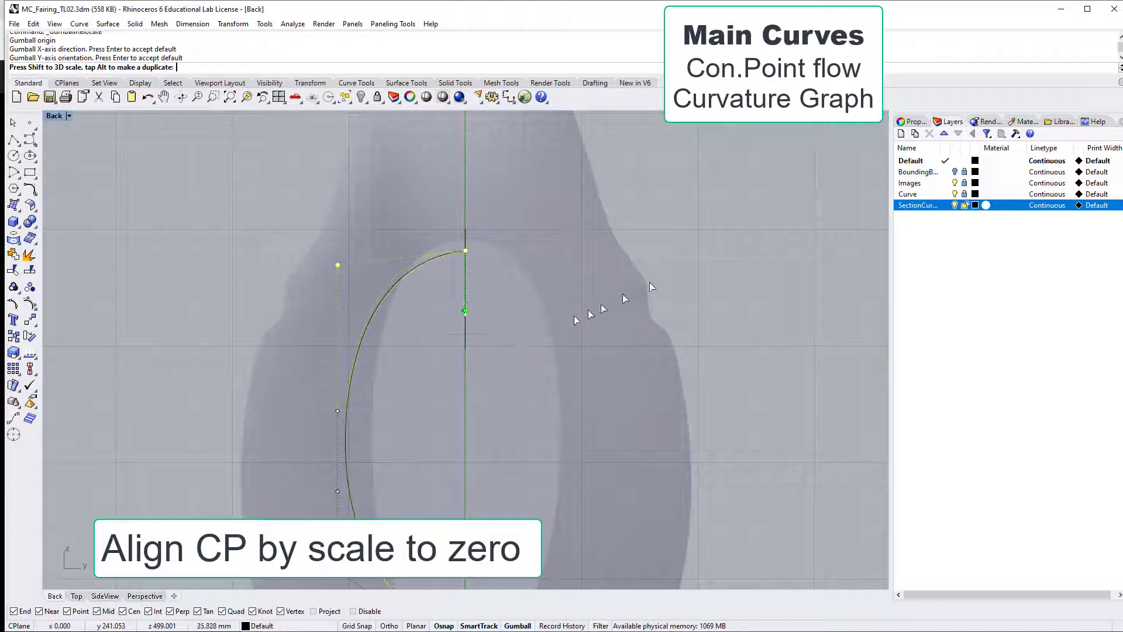
pyautogui.moveTo(733, 241); pyautogui.dragTo(753, 266)
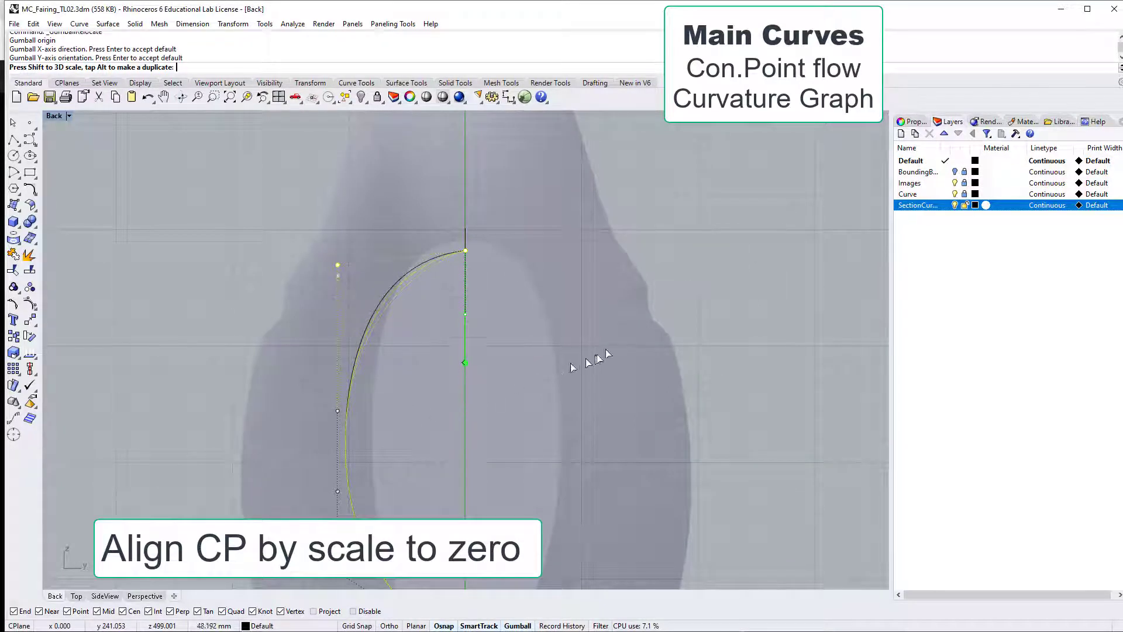
pyautogui.moveTo(608, 354); pyautogui.dragTo(728, 289)
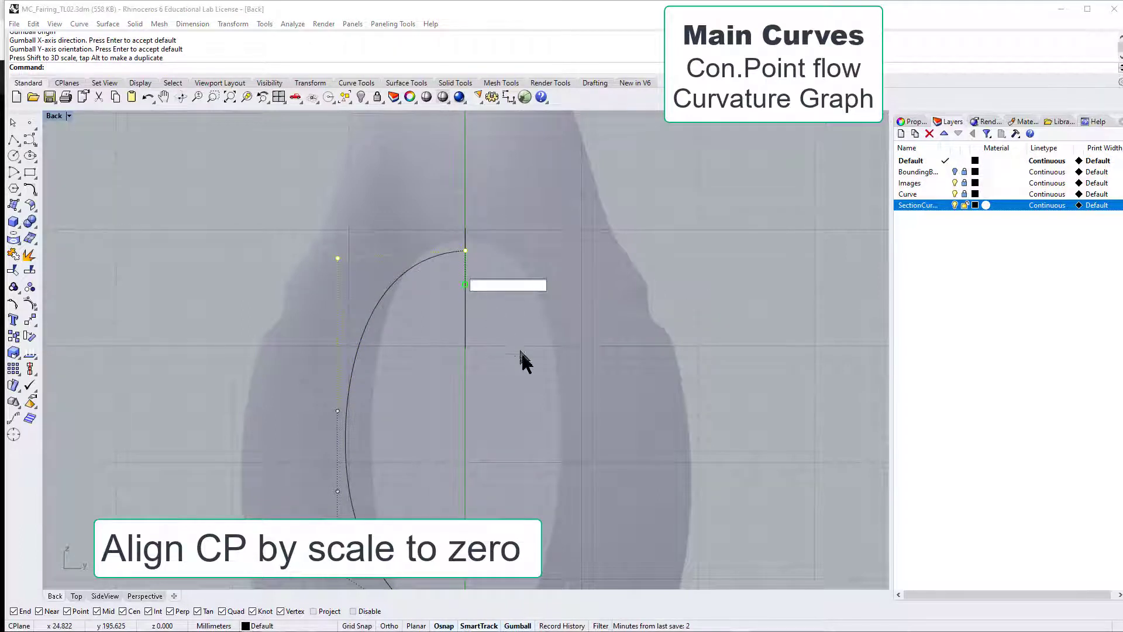
pyautogui.write('0')
pyautogui.press('Return')
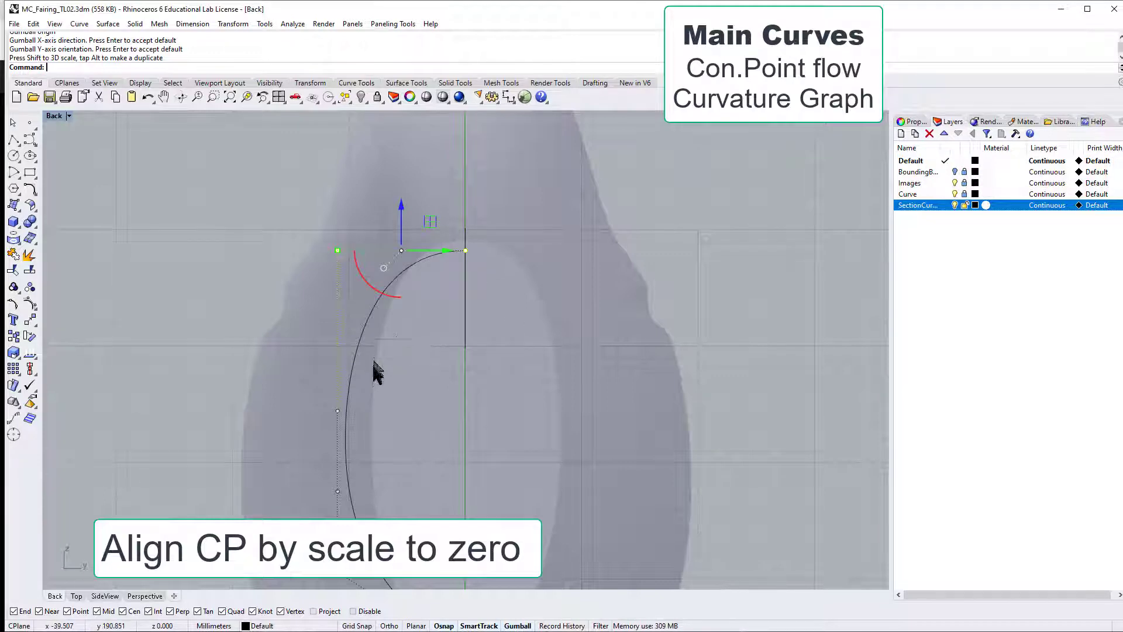
# - Select the section curve's two lowest control points and relocate the gumball to the lower end point with horizontal and vertical axes
pyautogui.scroll(-4, 376, 370)
pyautogui.scroll(4, 360, 485)
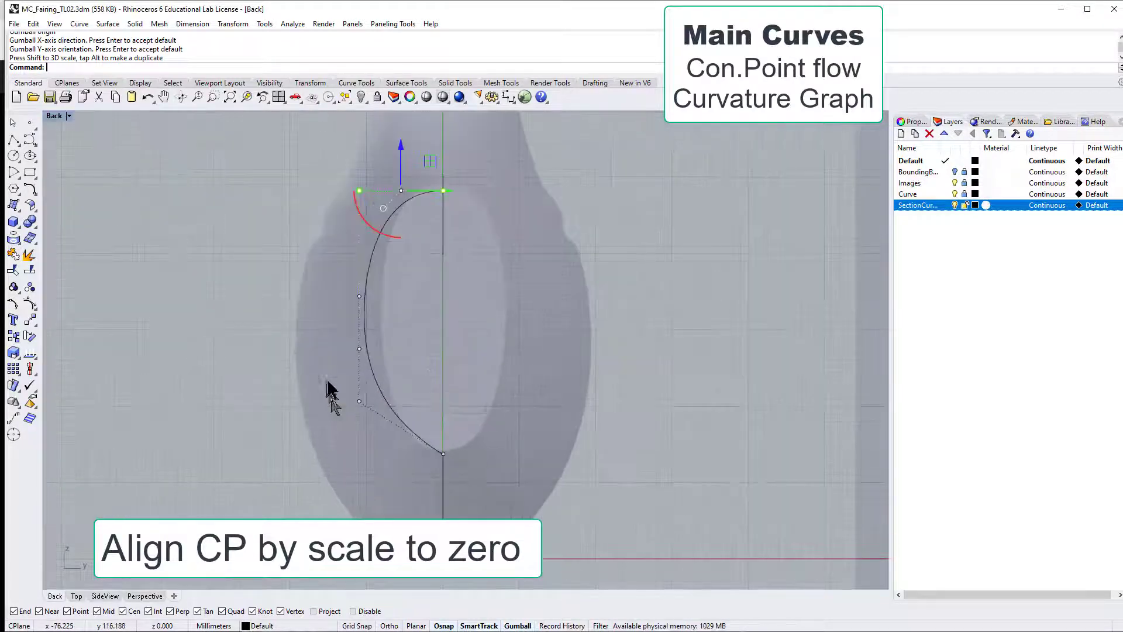
pyautogui.moveTo(326, 393); pyautogui.dragTo(475, 490)
pyautogui.scroll(2, 476, 490)
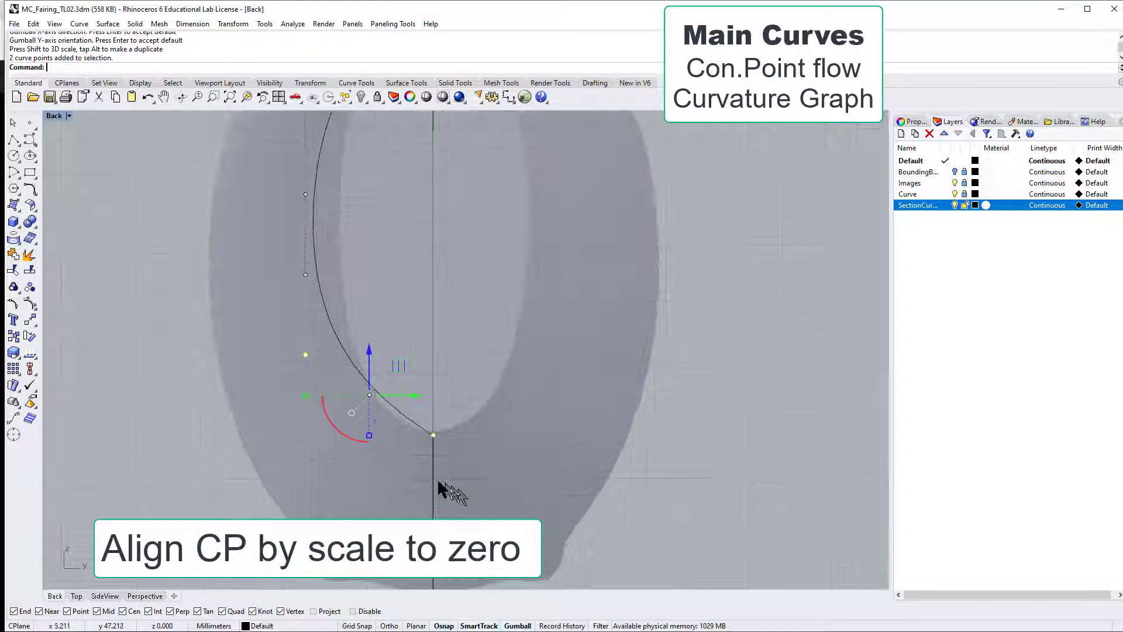
pyautogui.click(351, 412)
pyautogui.click(386, 420)
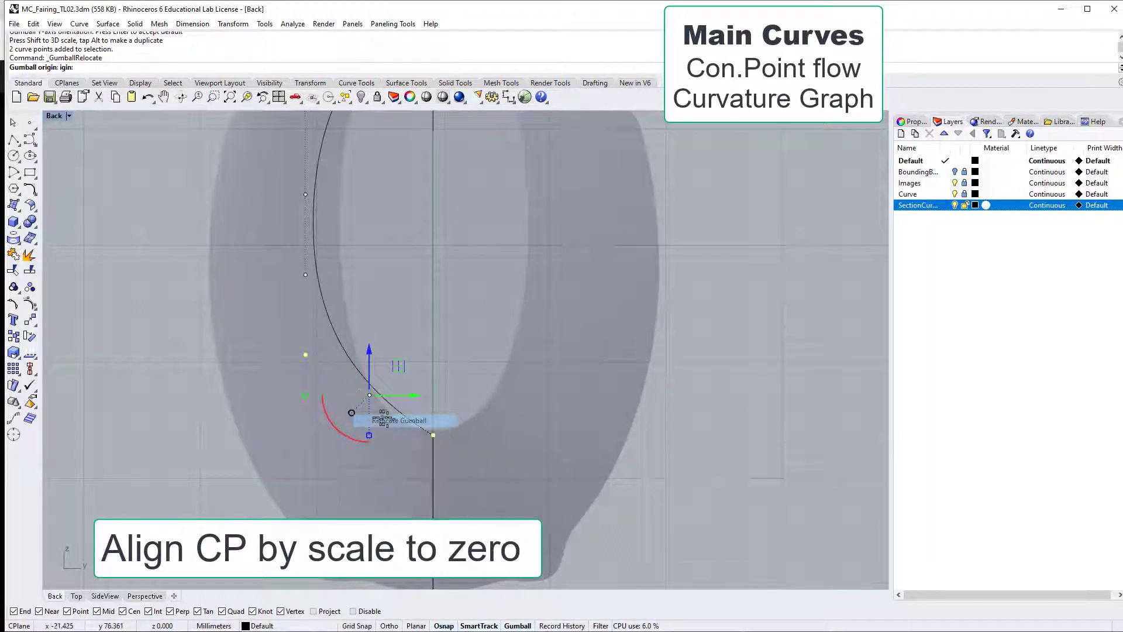
pyautogui.click(428, 434)
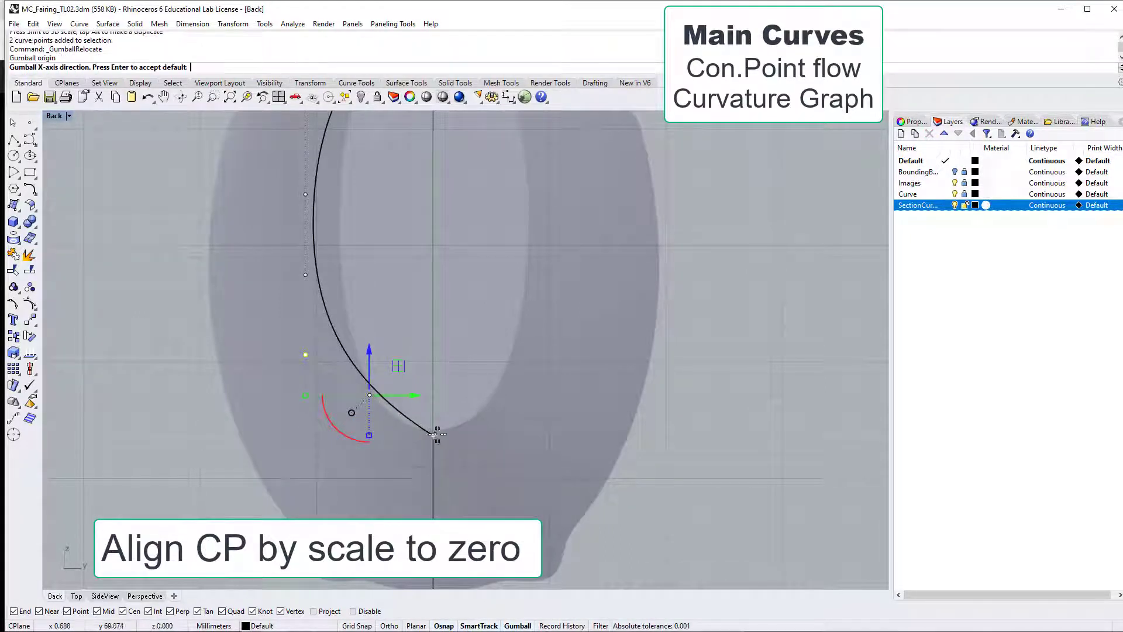
pyautogui.click(537, 434)
pyautogui.click(440, 304)
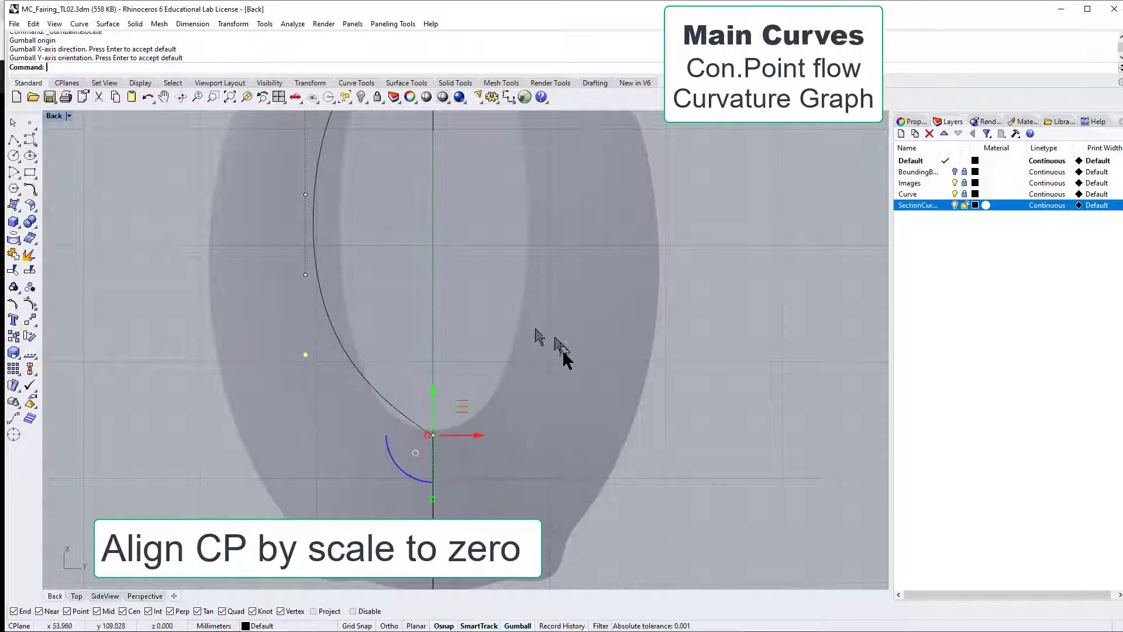
# - Align the two lowest control points horizontally by scaling them vertically to 0
pyautogui.click(432, 499)
pyautogui.write('0')
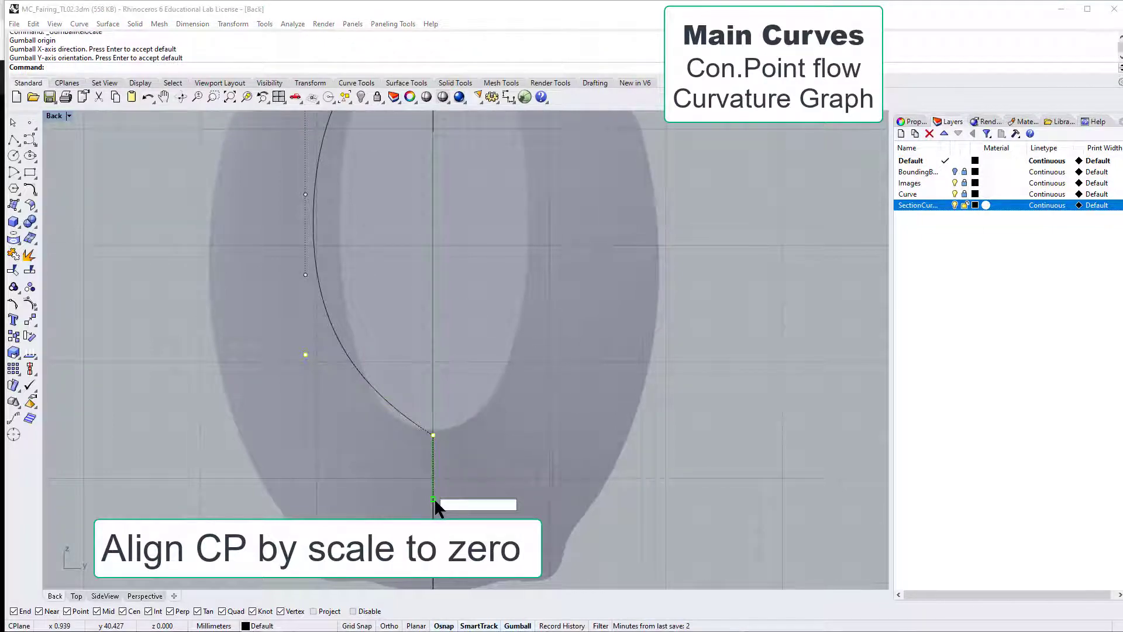
pyautogui.press('Return')
pyautogui.scroll(4, 437, 309)
pyautogui.scroll(-10, 442, 318)
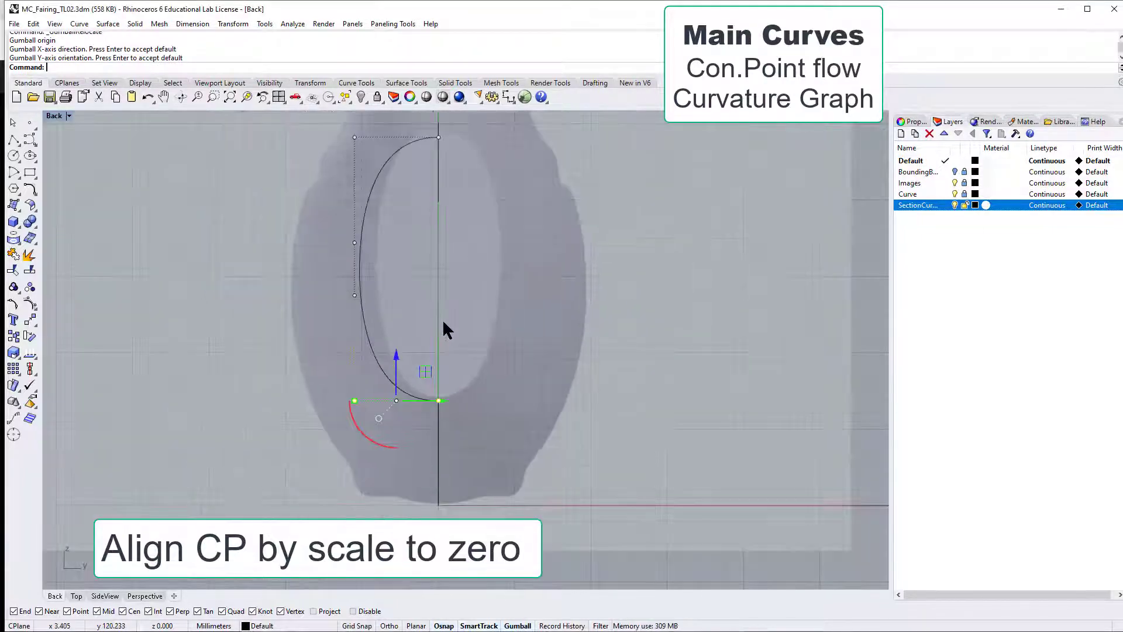
# - Spread the section curve's two middle control points farther apart by scaling them vertically
pyautogui.moveTo(330, 224); pyautogui.dragTo(392, 323)
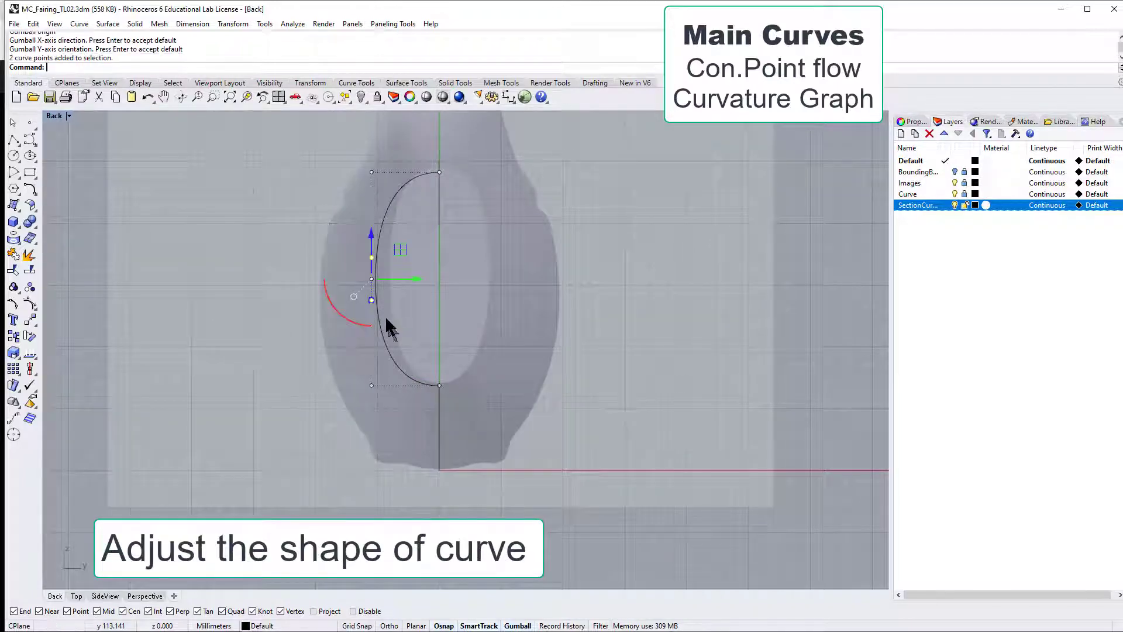
pyautogui.scroll(3, 401, 316)
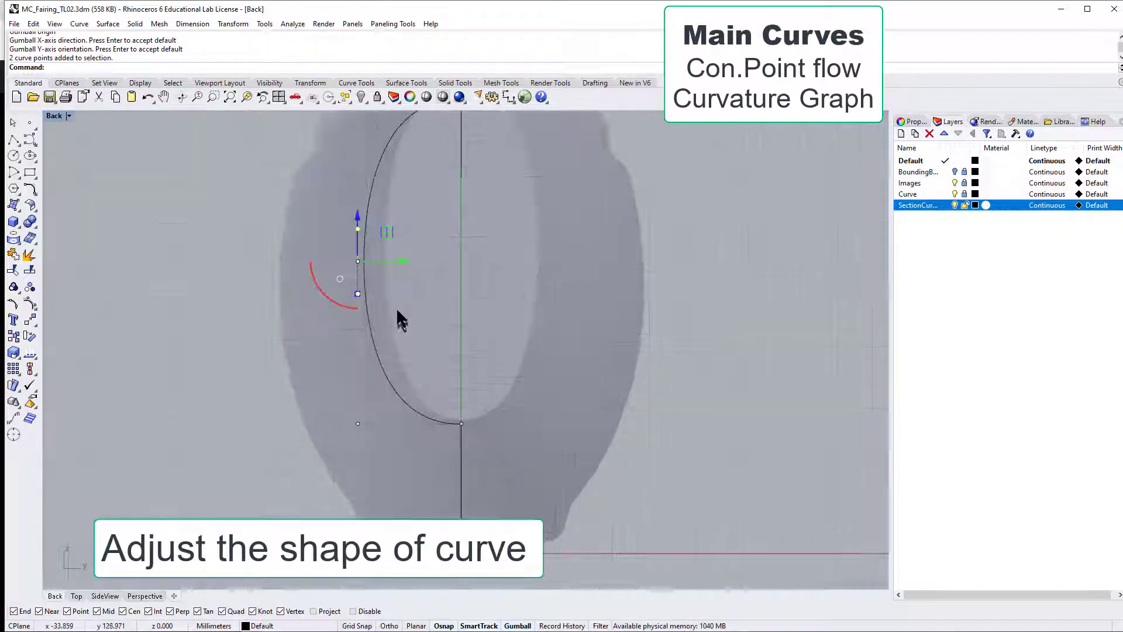
pyautogui.scroll(1, 366, 256)
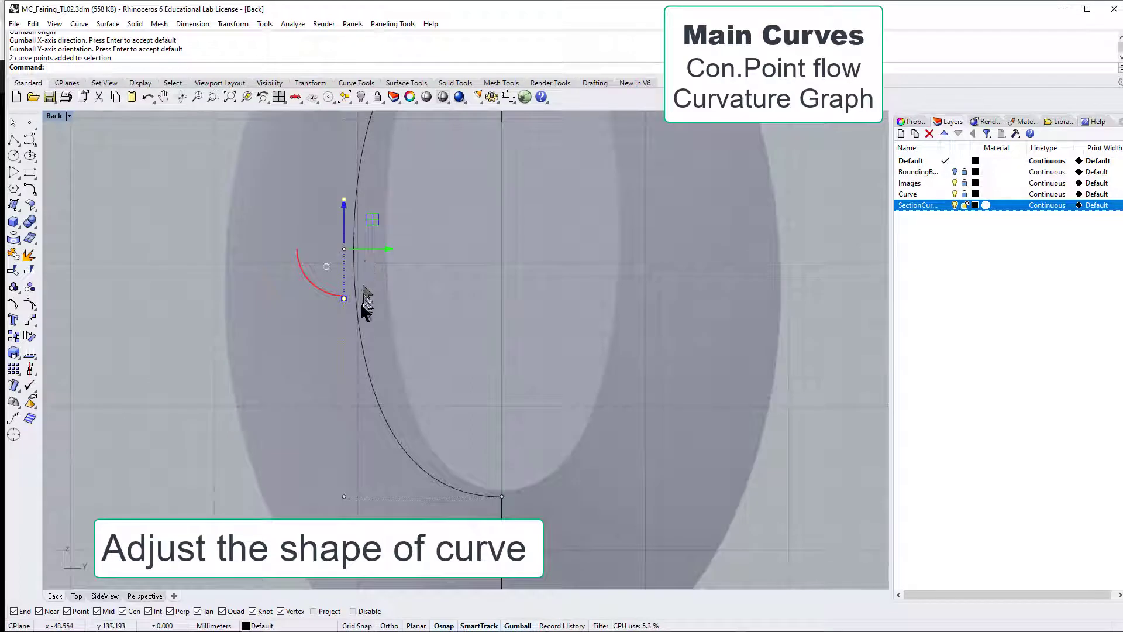
pyautogui.moveTo(344, 297)
pyautogui.mouseDown()
pyautogui.moveTo(368, 293)
pyautogui.moveTo(346, 317)
pyautogui.mouseUp()
pyautogui.moveTo(304, 367); pyautogui.dragTo(310, 369)
pyautogui.scroll(-4, 316, 370)
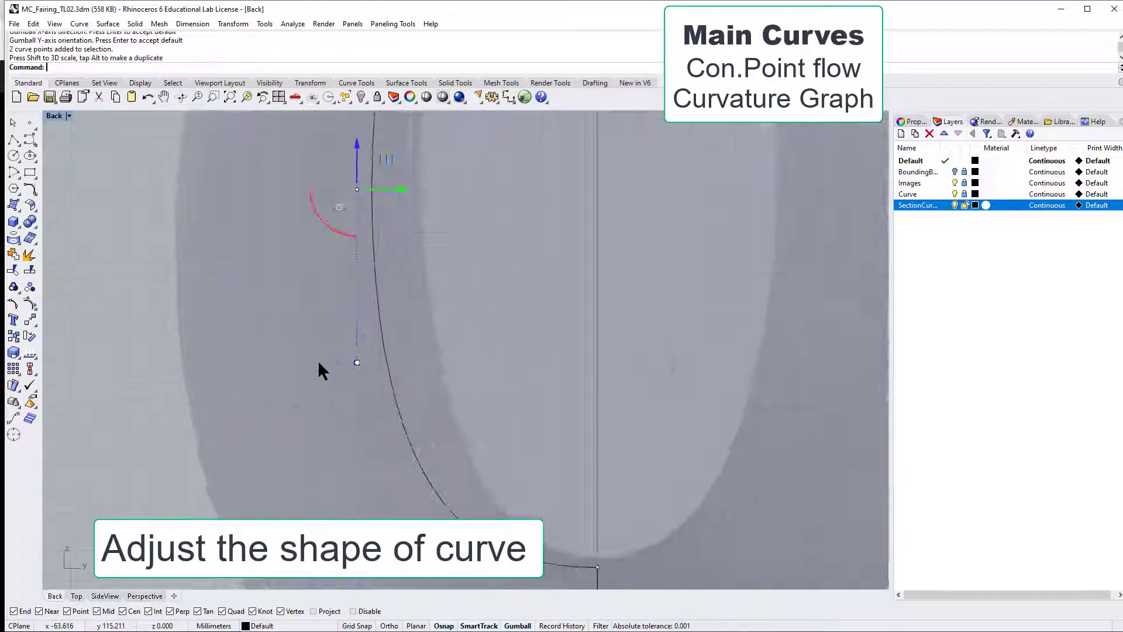
# - Reshape the rear section curve by moving its middle and outer control-point pairs horizontally to match the opening in the back-view image
pyautogui.moveTo(372, 312); pyautogui.dragTo(393, 314)
pyautogui.moveTo(336, 204); pyautogui.dragTo(336, 206)
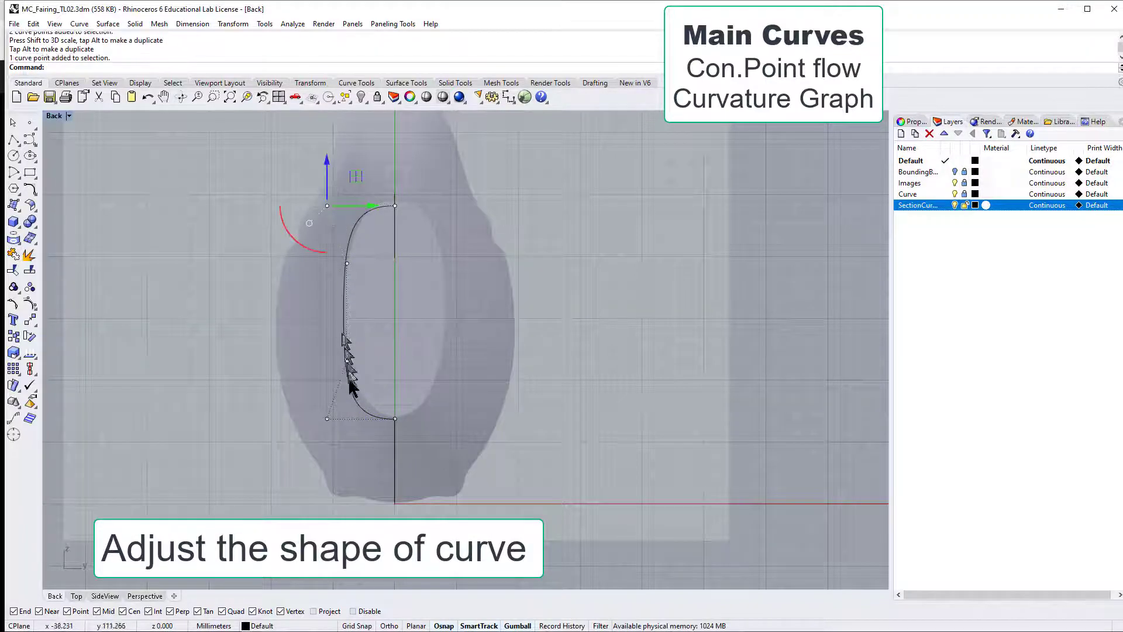
pyautogui.keyDown('shift'); pyautogui.moveTo(340, 437); pyautogui.dragTo(340, 438); pyautogui.keyUp('shift')
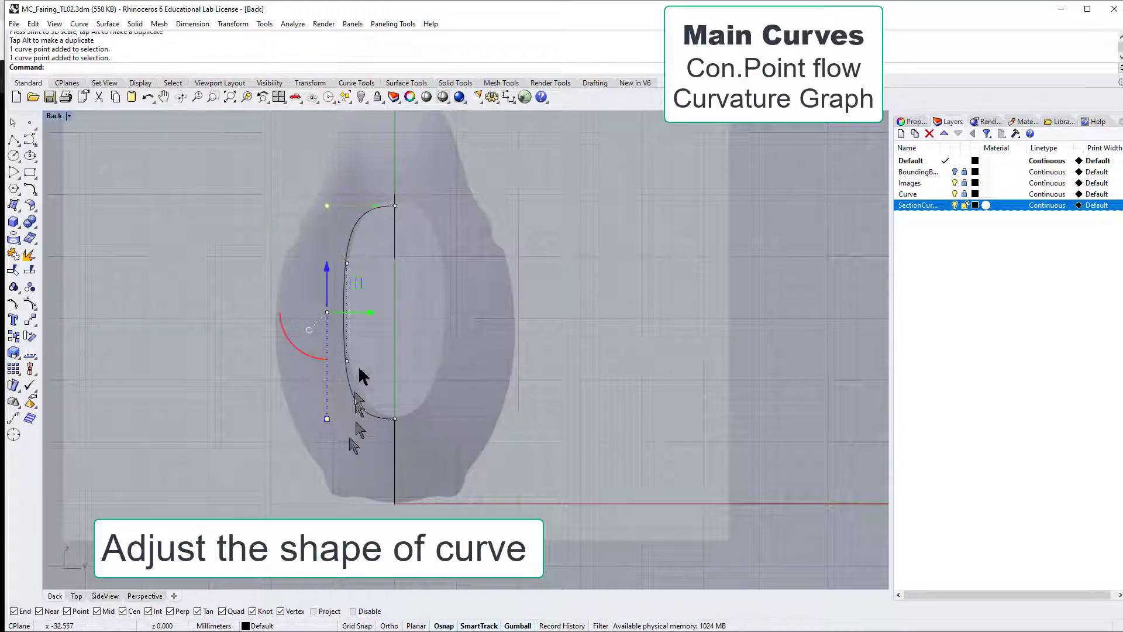
pyautogui.moveTo(381, 316)
pyautogui.mouseDown()
pyautogui.moveTo(405, 314)
pyautogui.moveTo(374, 371)
pyautogui.moveTo(389, 311)
pyautogui.moveTo(373, 313)
pyautogui.mouseUp()
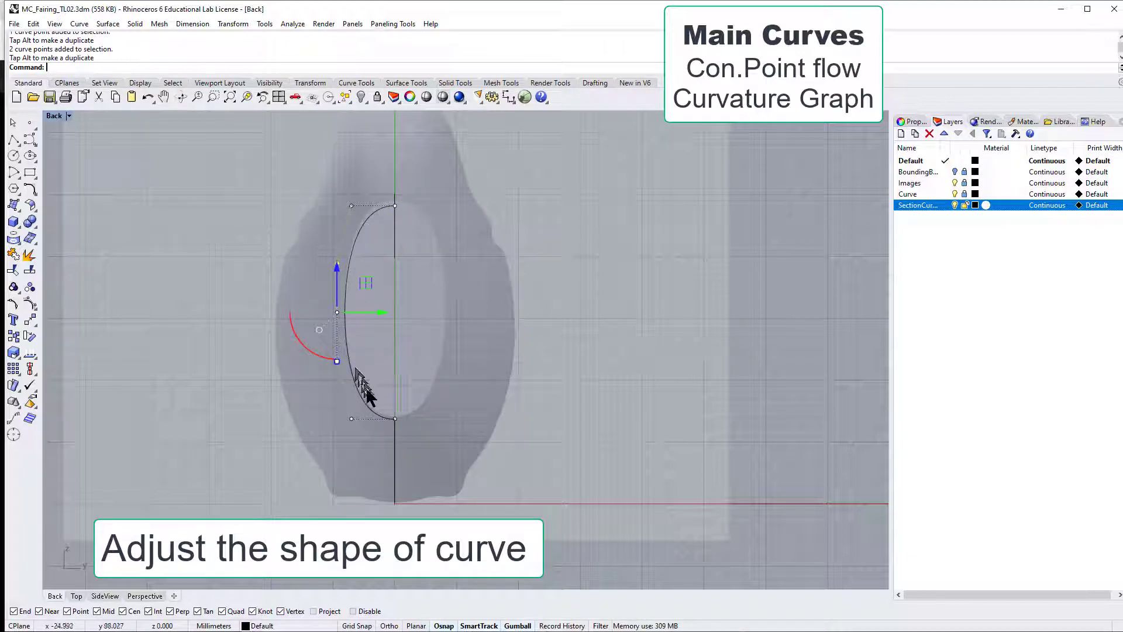
# - Check the rear section curve's curvature graph, close it, and examine how the control points flow along the curve
pyautogui.click(364, 220)
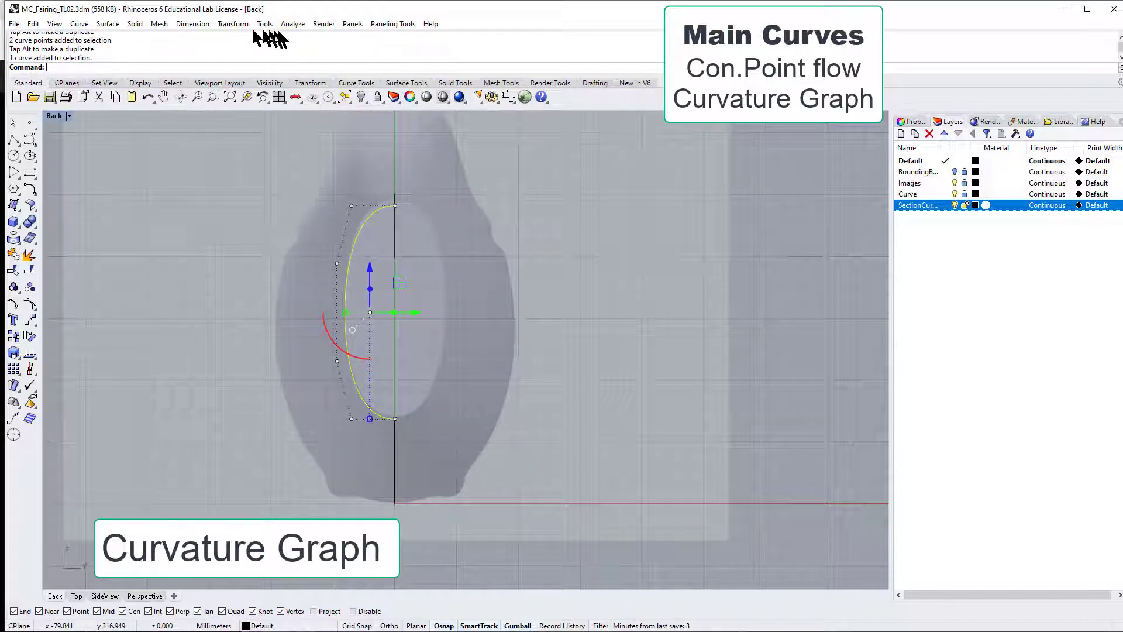
pyautogui.click(292, 24)
pyautogui.moveTo(328, 50)
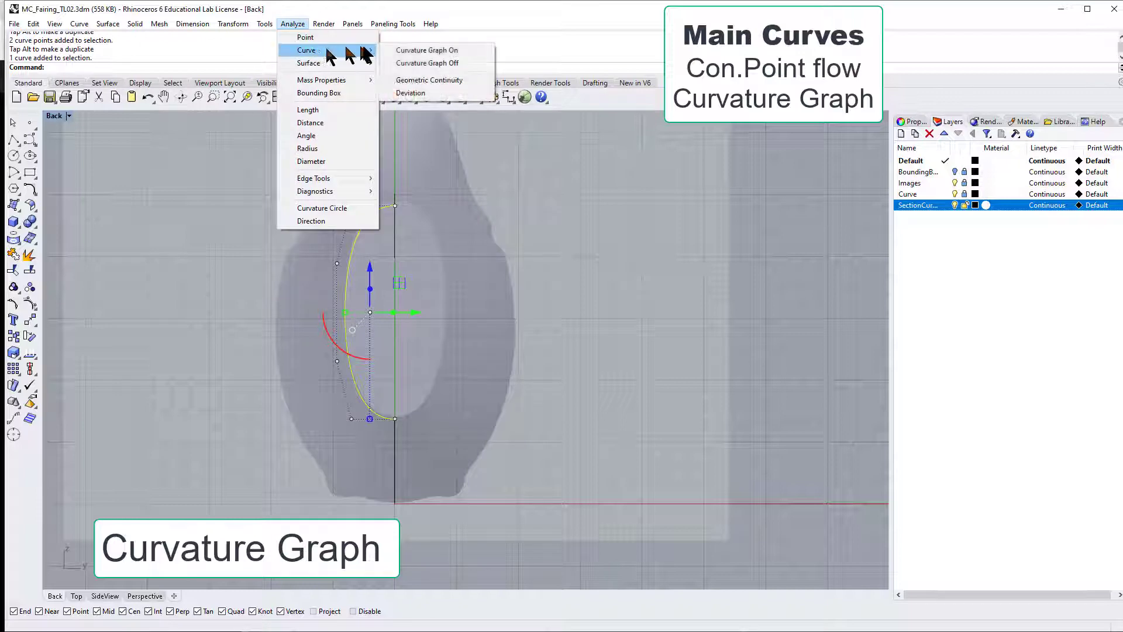
pyautogui.click(445, 51)
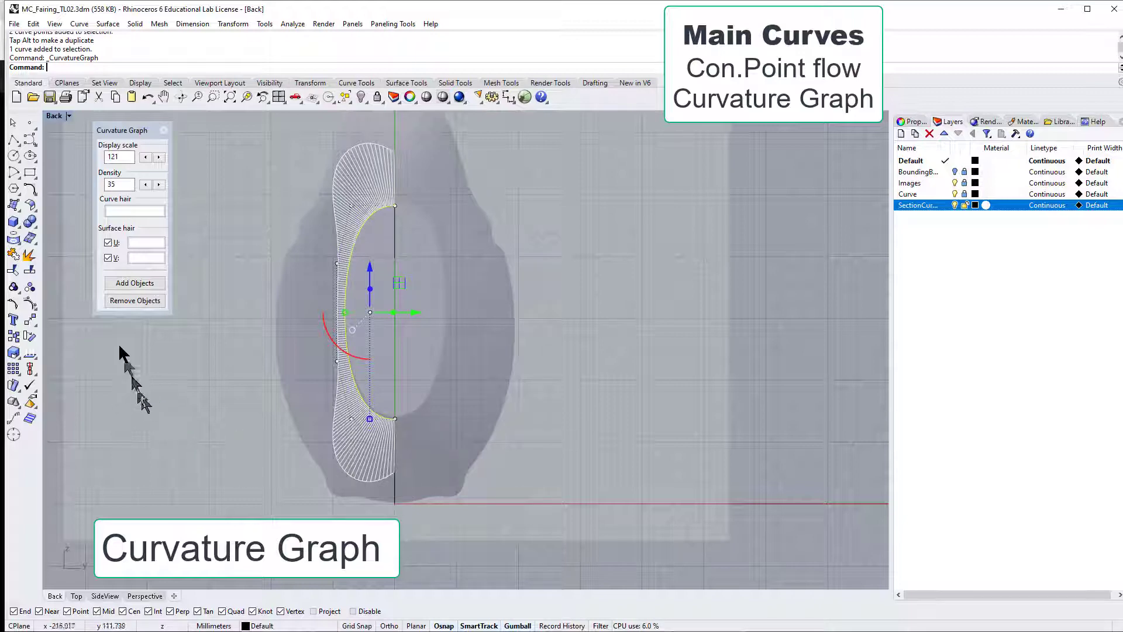
pyautogui.click(164, 134)
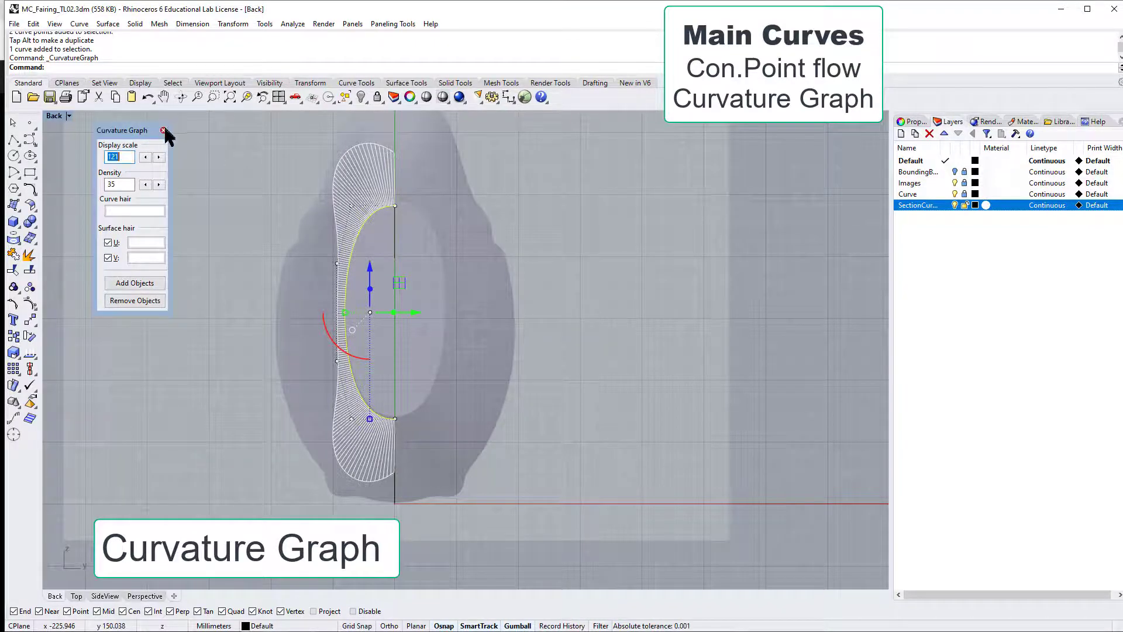
pyautogui.click(163, 130)
pyautogui.scroll(5, 383, 212)
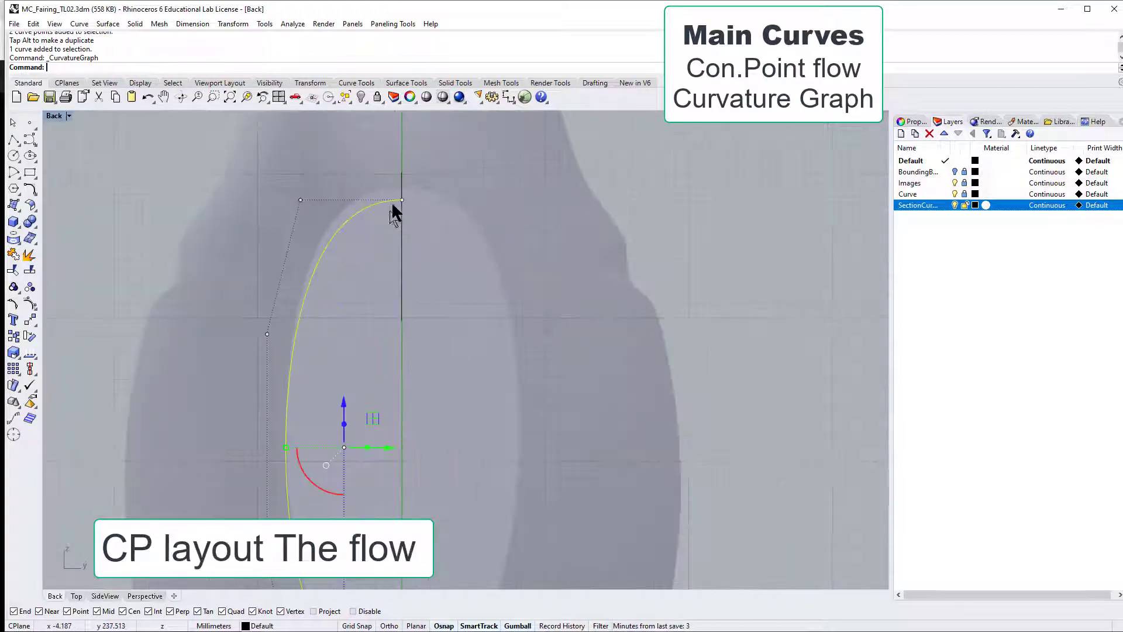
pyautogui.scroll(-3, 269, 331)
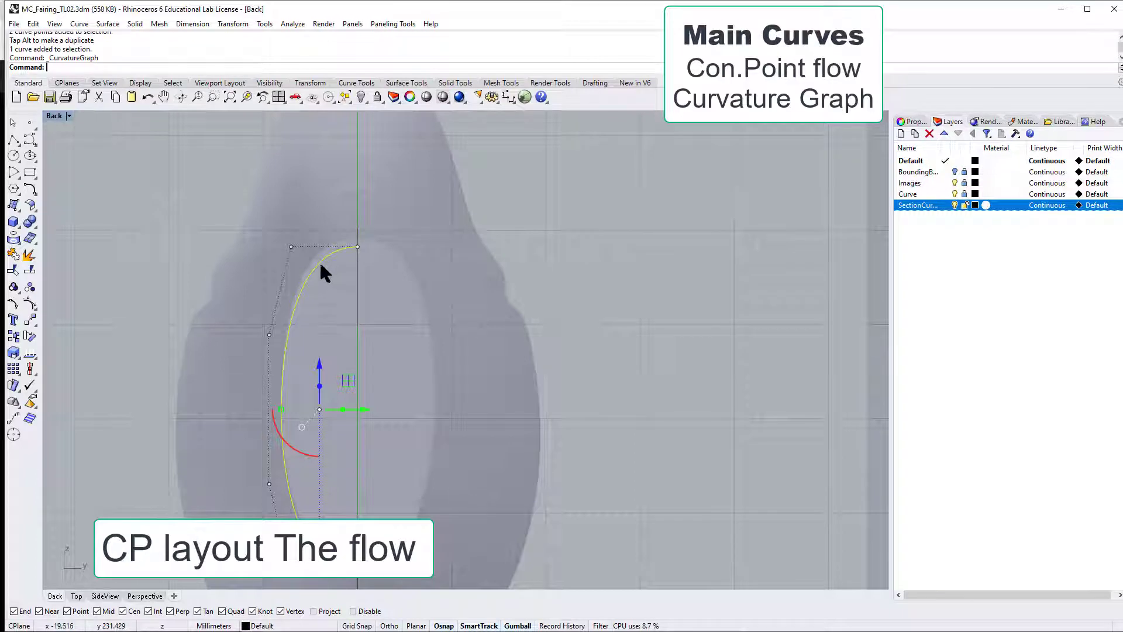
pyautogui.scroll(-2, 264, 415)
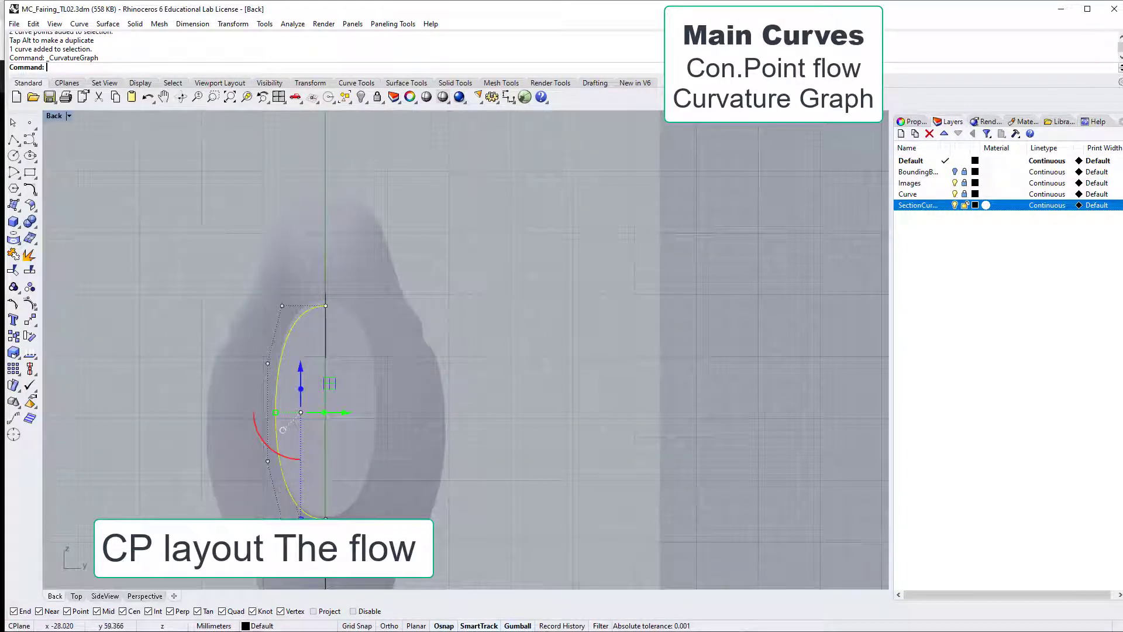
pyautogui.scroll(3, 324, 477)
pyautogui.scroll(-4, 324, 477)
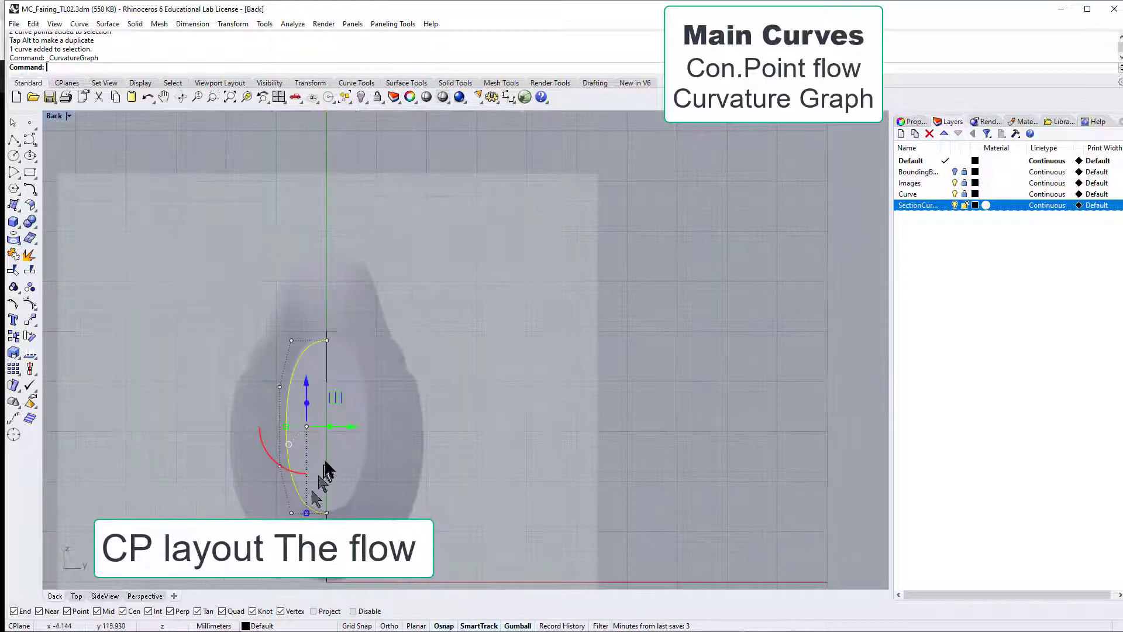
# - Copy the rear section curve along the X axis toward the front ends of the main curves in the Perspective view
pyautogui.click(145, 595)
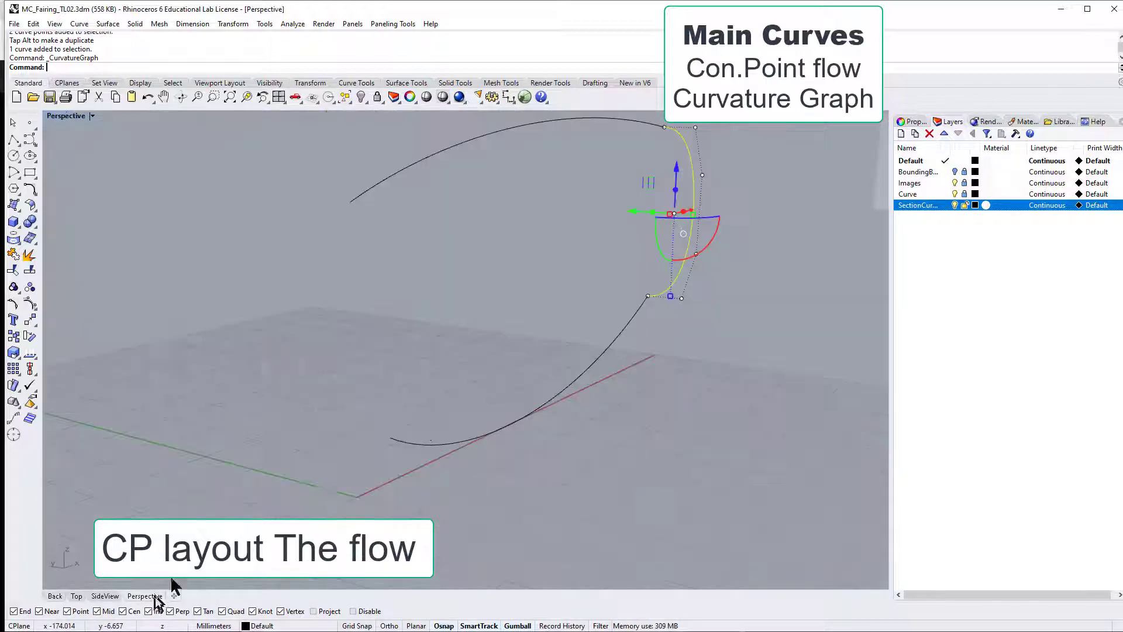
pyautogui.moveTo(568, 389)
pyautogui.mouseDown(button='right')
pyautogui.moveTo(625, 333)
pyautogui.moveTo(653, 346)
pyautogui.moveTo(569, 414)
pyautogui.moveTo(524, 416)
pyautogui.moveTo(552, 402)
pyautogui.moveTo(449, 408)
pyautogui.mouseUp(button='right')
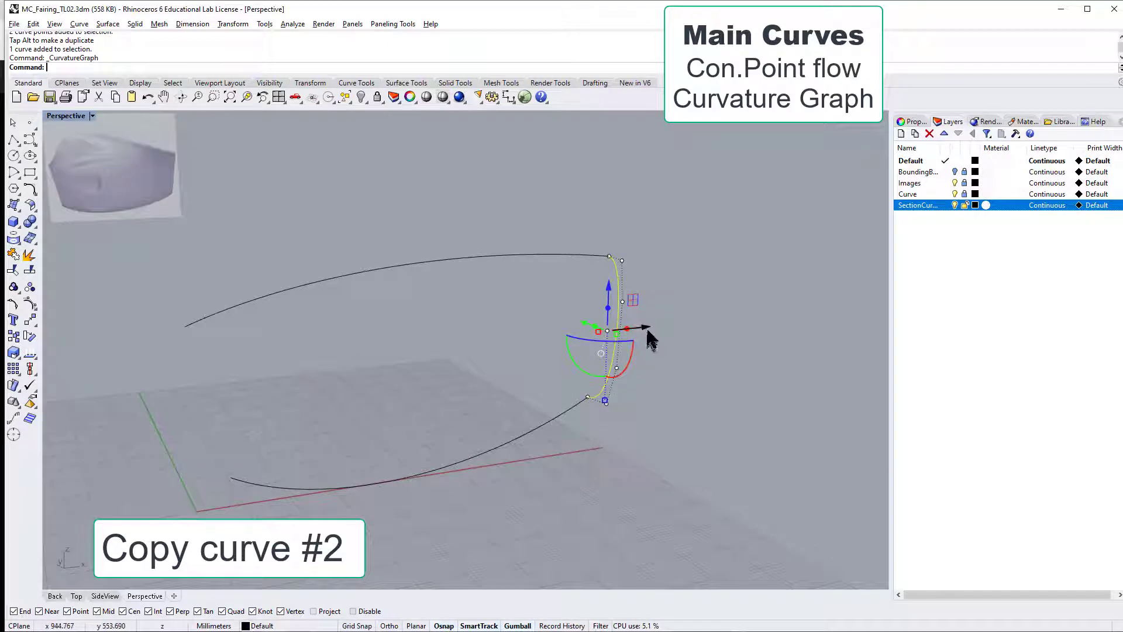
pyautogui.moveTo(644, 332); pyautogui.dragTo(273, 351)
pyautogui.scroll(1, 236, 449)
pyautogui.scroll(2, 237, 448)
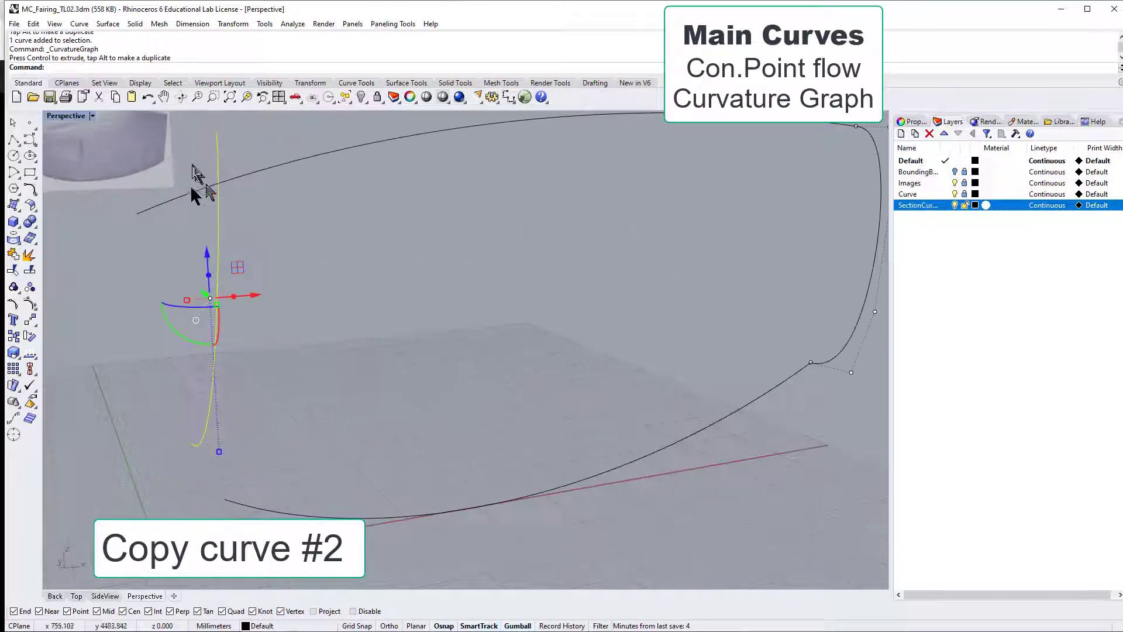
# - Relocate the copied section curve's gumball to its lower end point with one horizontal and one vertical axis
pyautogui.moveTo(305, 438); pyautogui.dragTo(338, 434, button='right')
pyautogui.moveTo(248, 405); pyautogui.dragTo(644, 441, button='right')
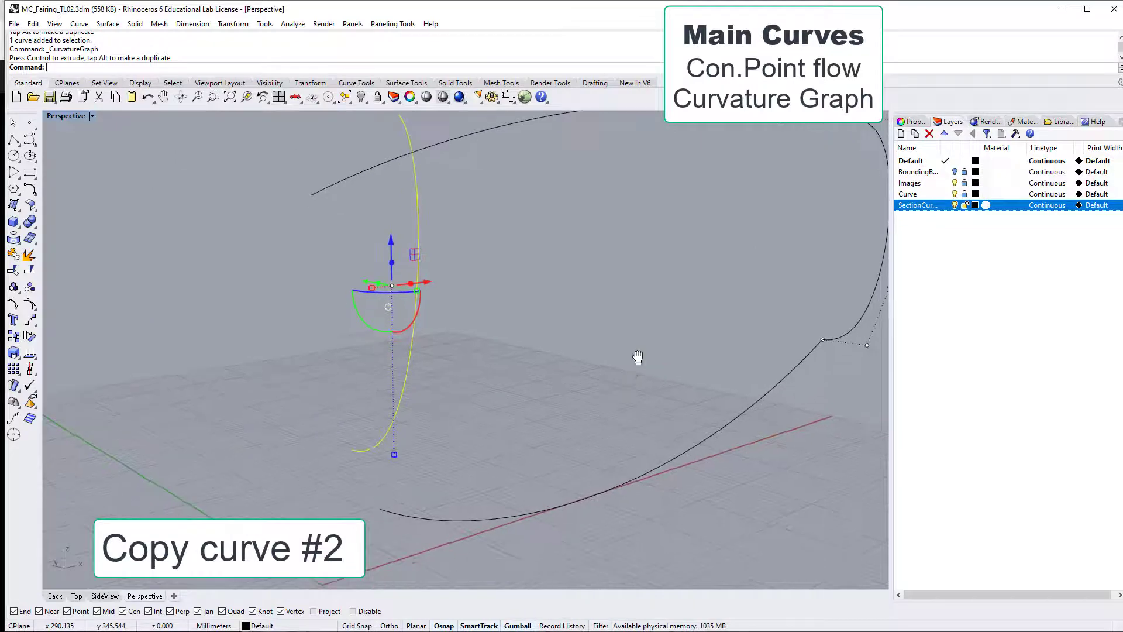
pyautogui.click(388, 306)
pyautogui.click(423, 313)
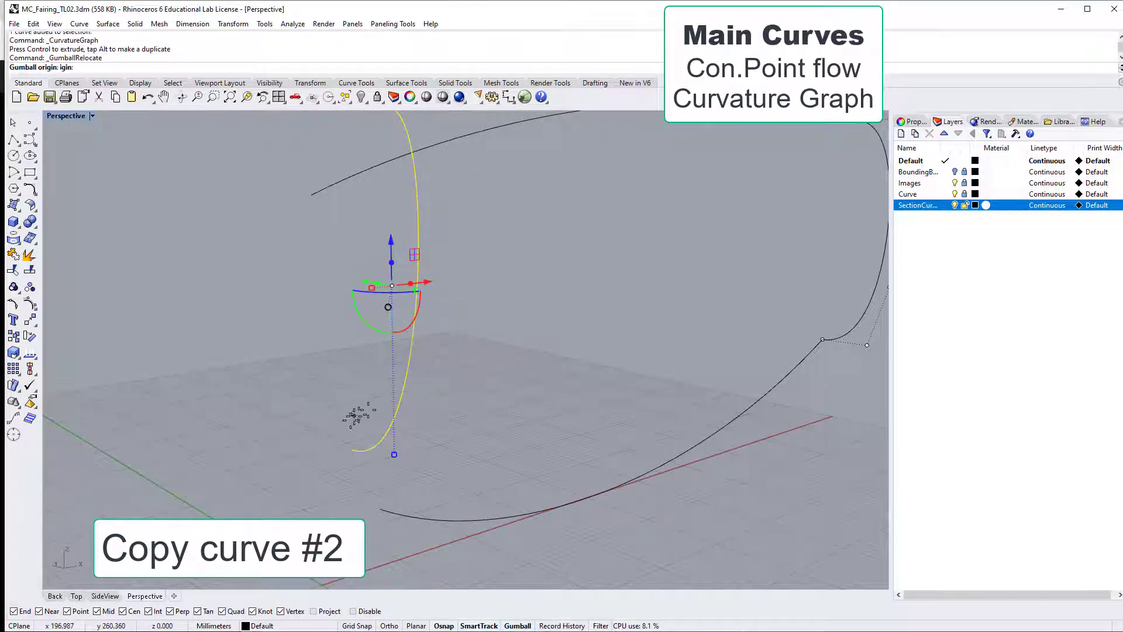
pyautogui.click(355, 449)
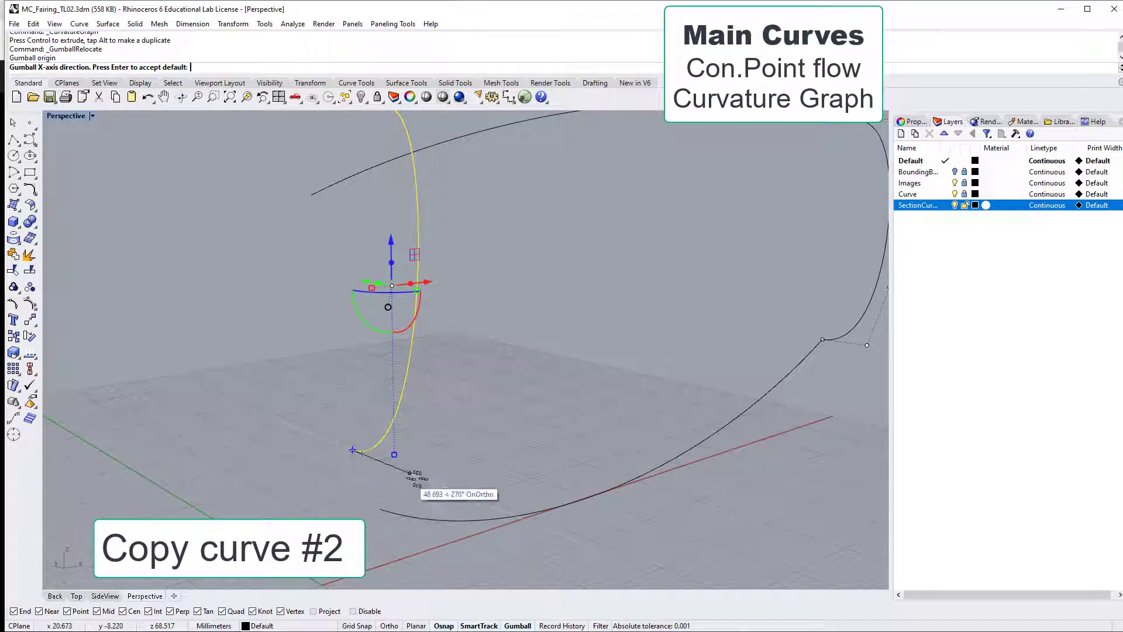
pyautogui.click(439, 490)
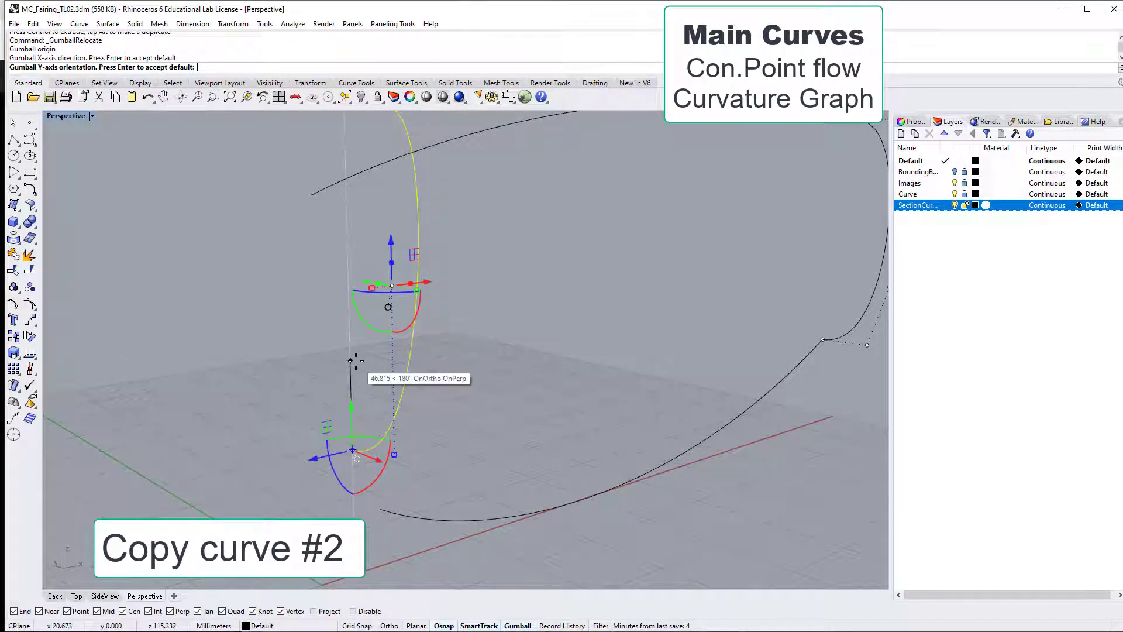
pyautogui.click(356, 361)
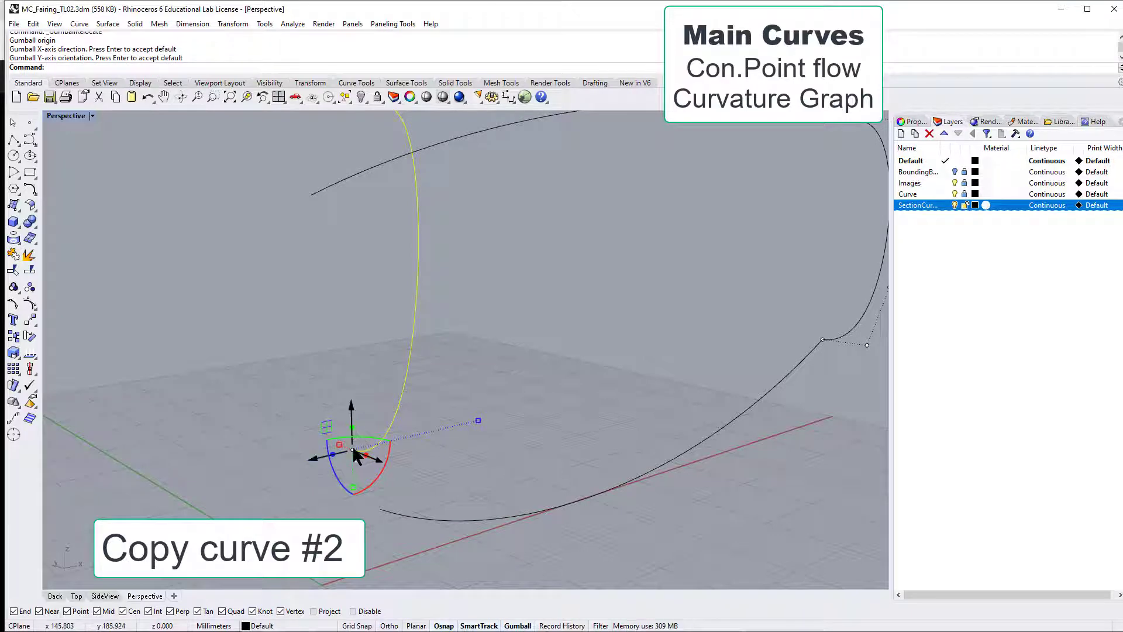
# - Move the copied section curve so its lower end point snaps to the front end of the lower main curve
pyautogui.moveTo(354, 450); pyautogui.dragTo(382, 510)
pyautogui.scroll(-3, 528, 454)
pyautogui.moveTo(528, 453); pyautogui.dragTo(456, 434, button='right')
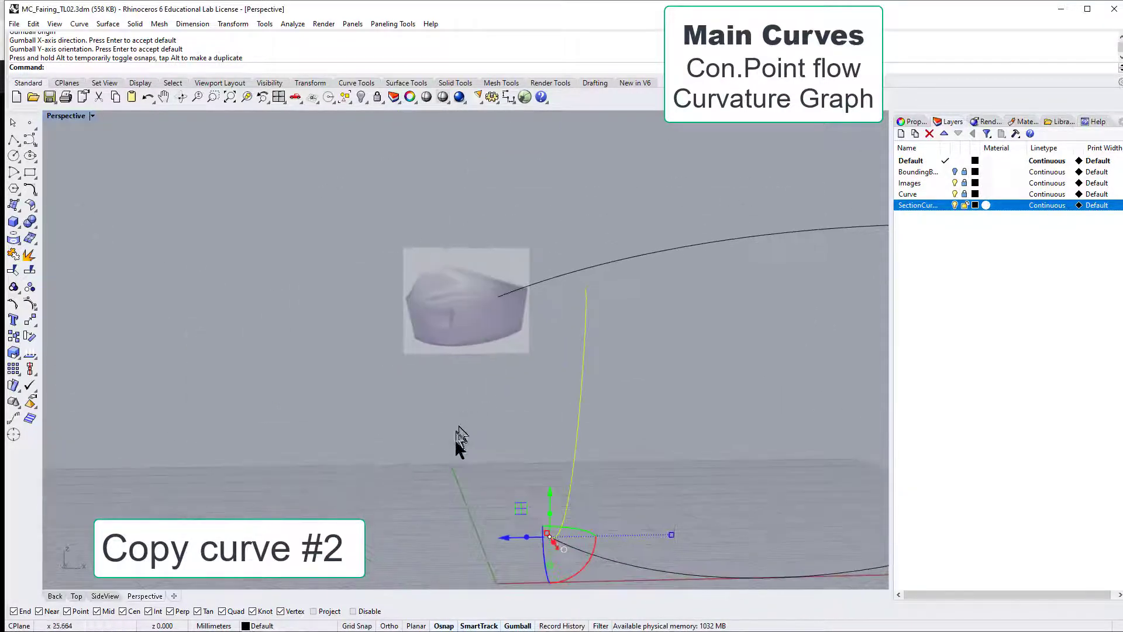
# - Rotate the copied section curve about its lower end in the side view to follow the fairing's slanted front edge
pyautogui.click(101, 596)
pyautogui.scroll(2, 186, 503)
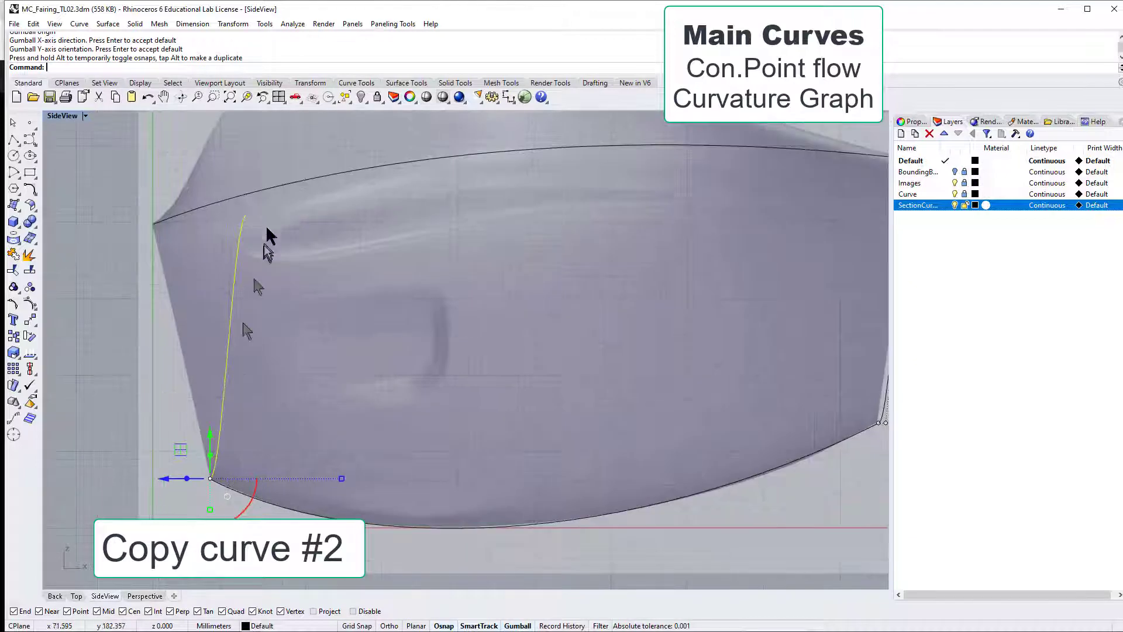
pyautogui.scroll(-2, 212, 441)
pyautogui.scroll(-1, 214, 450)
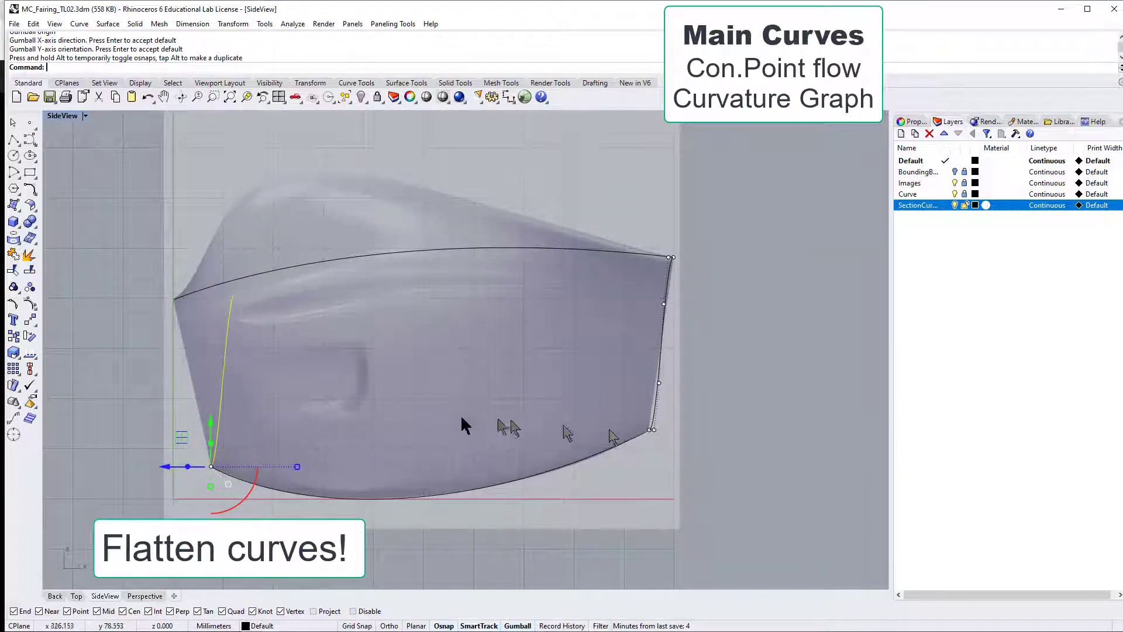
pyautogui.scroll(1, 643, 432)
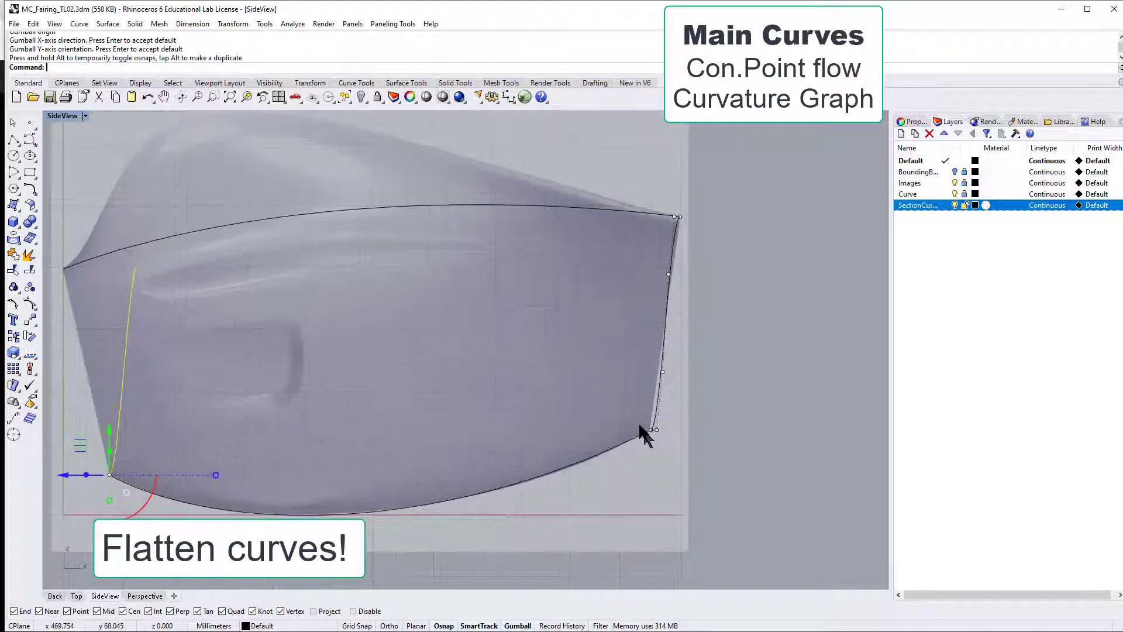
pyautogui.scroll(-2, 675, 393)
pyautogui.scroll(2, 410, 427)
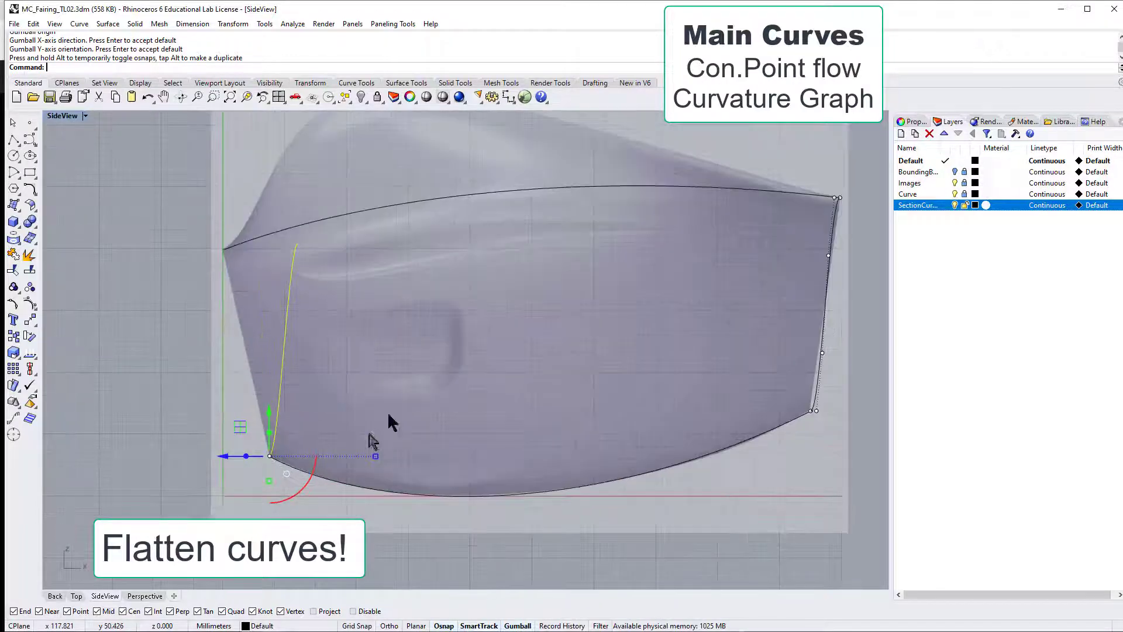
pyautogui.scroll(1, 357, 438)
pyautogui.moveTo(294, 498); pyautogui.dragTo(301, 478)
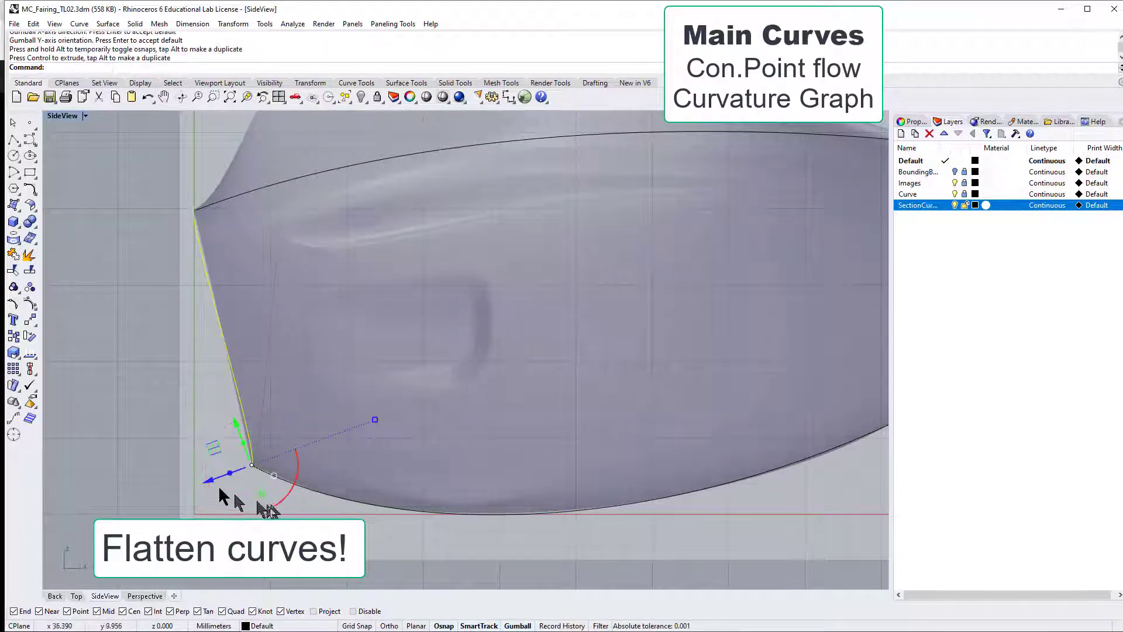
# - Scale the front section curve along its length so its upper end meets the front end of the upper main curve
pyautogui.scroll(-2, 269, 482)
pyautogui.scroll(2, 269, 483)
pyautogui.moveTo(261, 493); pyautogui.dragTo(262, 493)
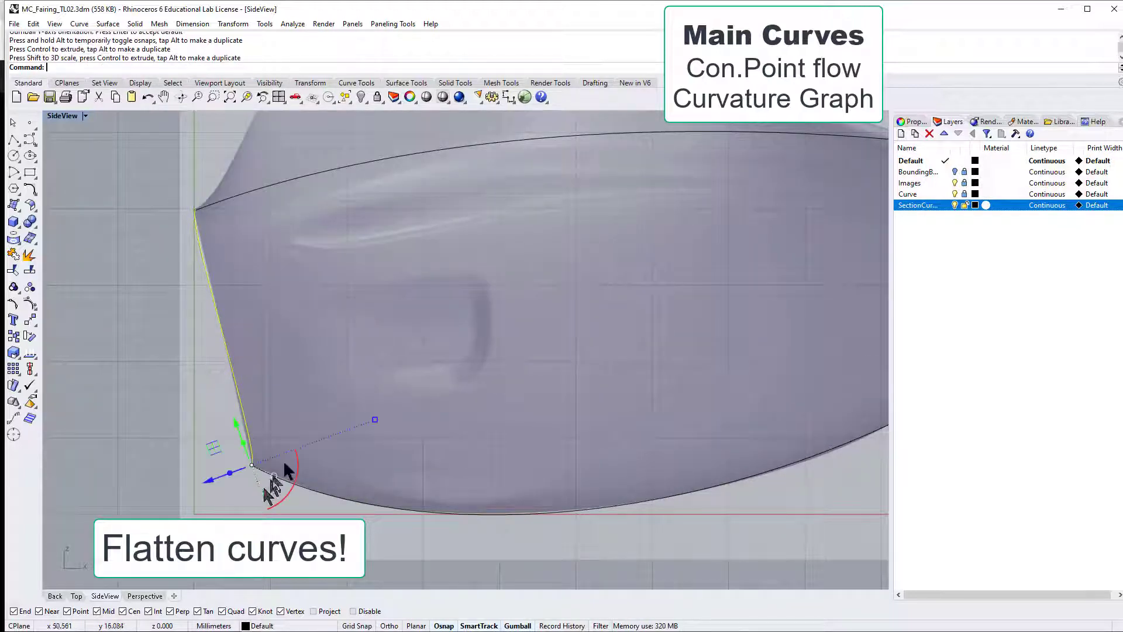
# - Display the rear section curve's curvature graph in the side view and examine whether the curve lies flat
pyautogui.scroll(-3, 257, 456)
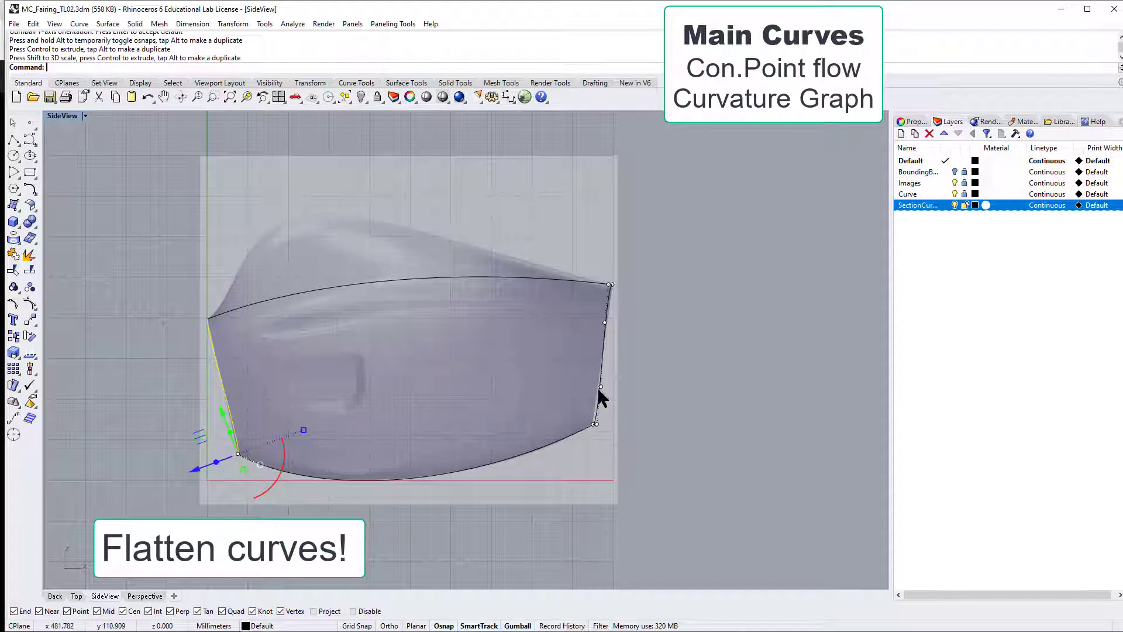
pyautogui.click(599, 399)
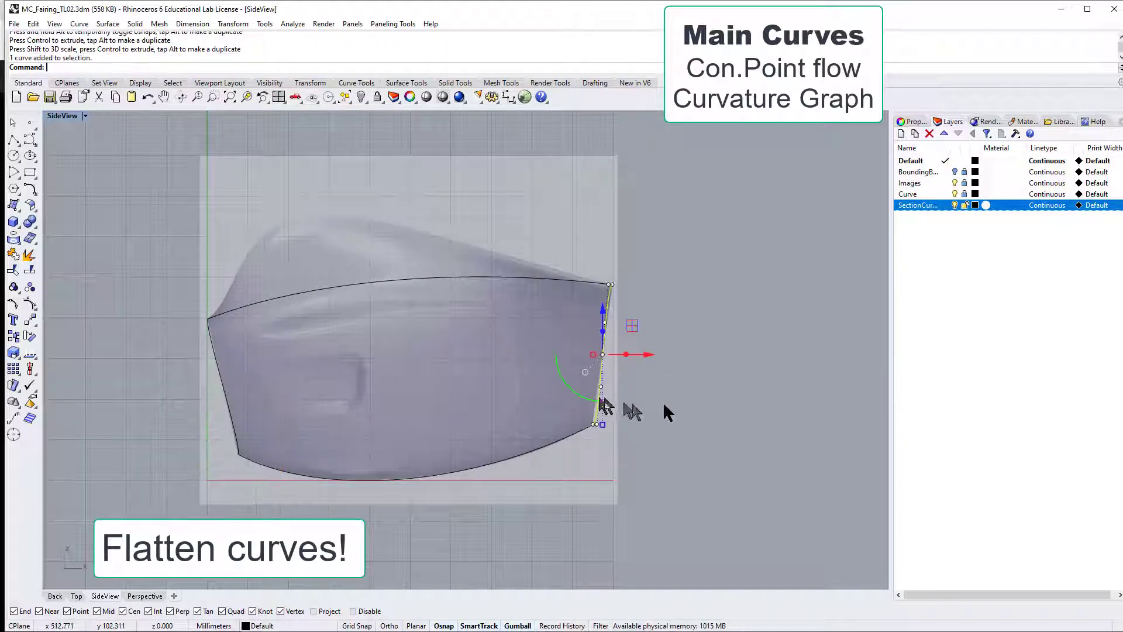
pyautogui.scroll(3, 678, 391)
pyautogui.scroll(1, 455, 328)
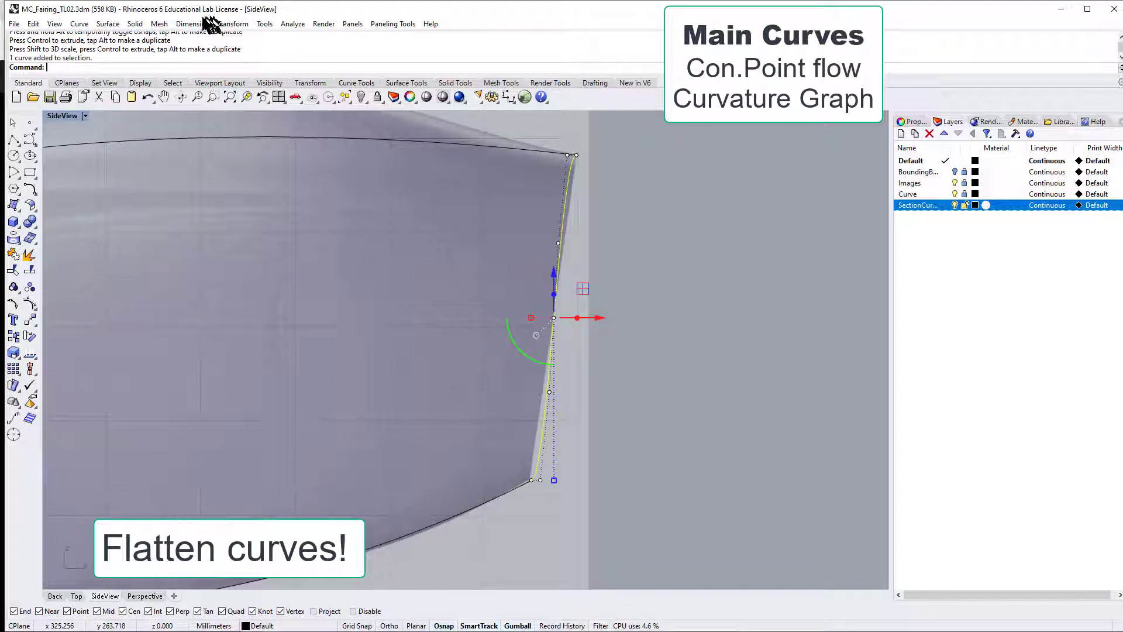
pyautogui.click(267, 23)
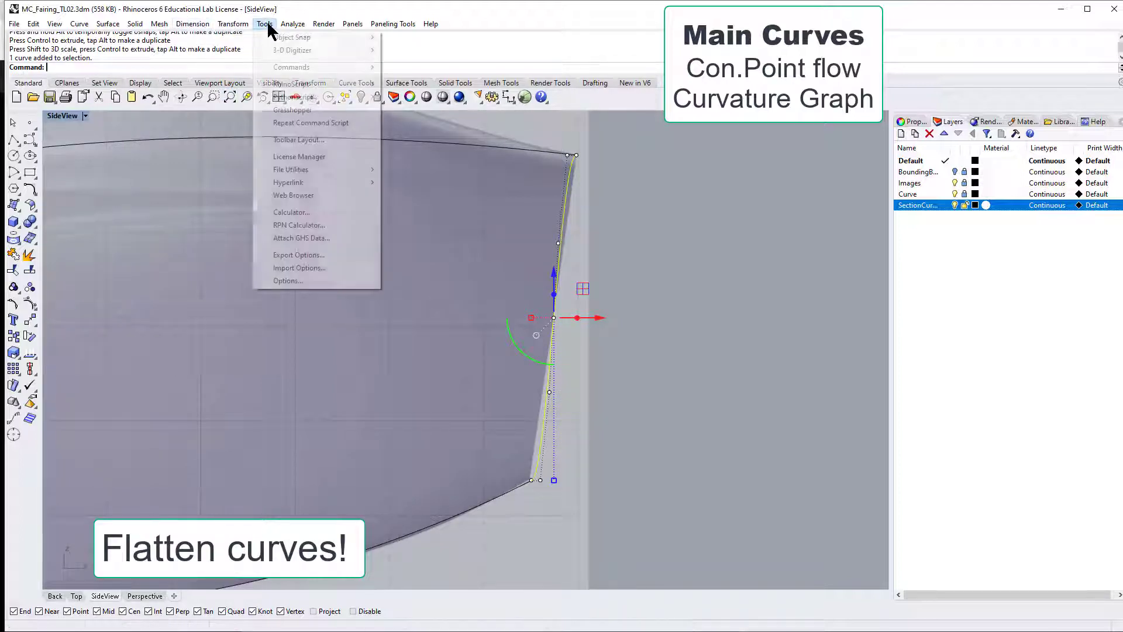
pyautogui.moveTo(294, 24)
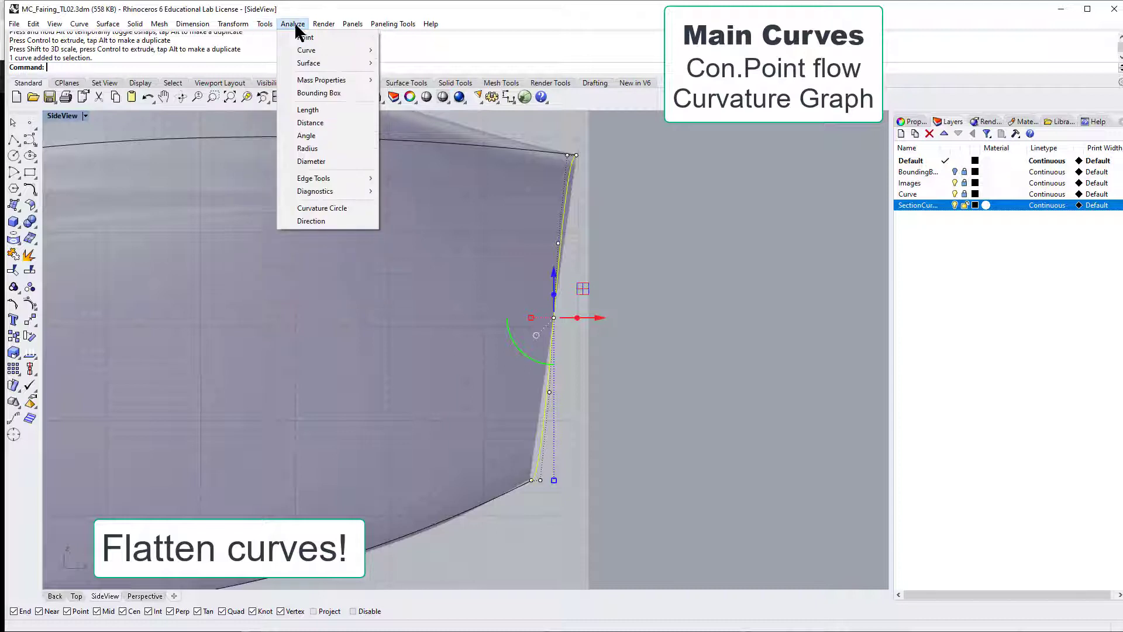
pyautogui.moveTo(334, 51)
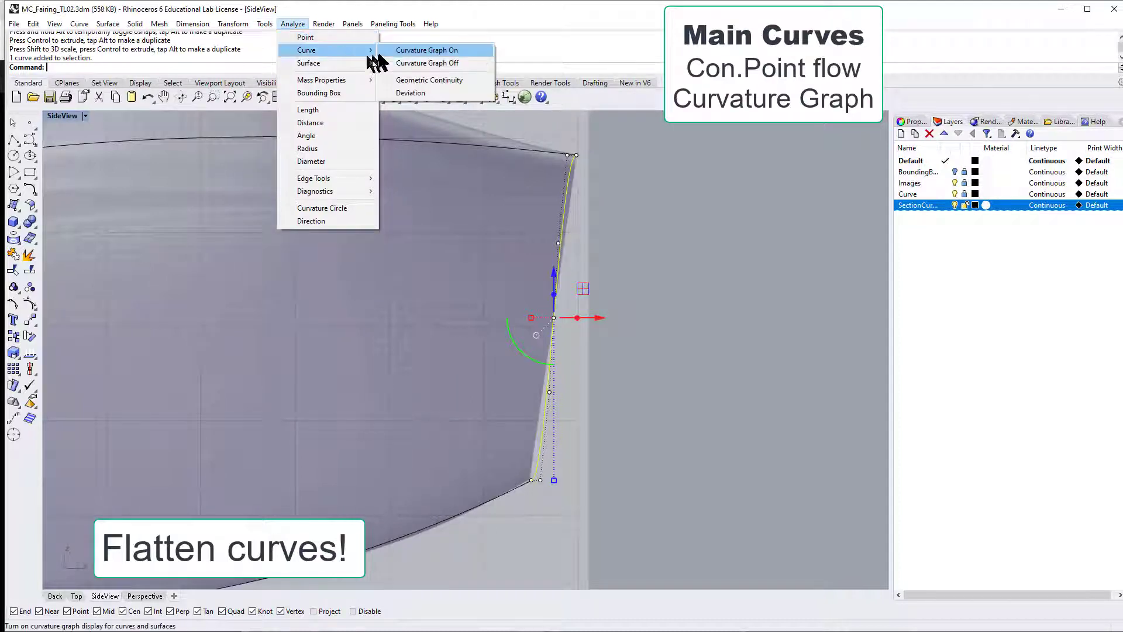
pyautogui.click(413, 50)
pyautogui.scroll(-3, 631, 236)
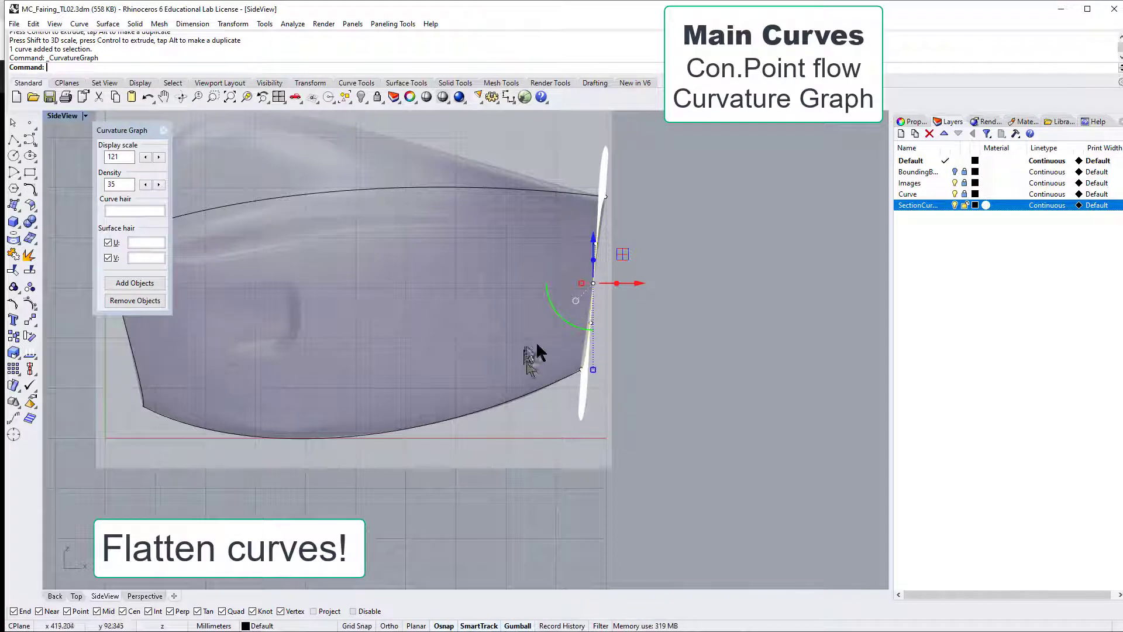
pyautogui.scroll(2, 618, 266)
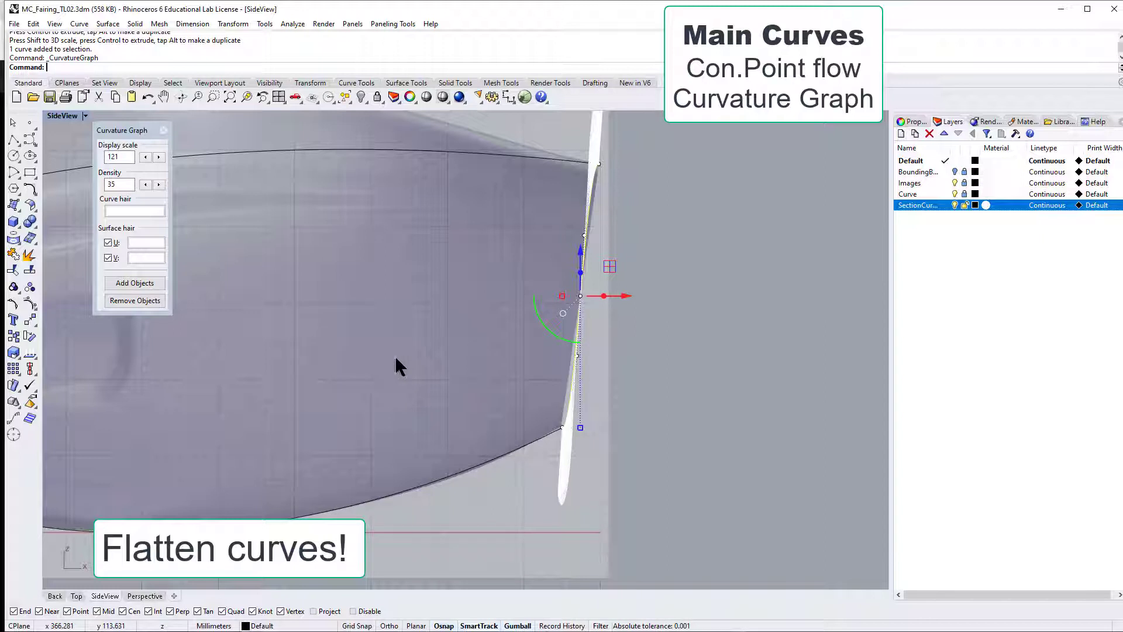
pyautogui.scroll(2, 404, 355)
pyautogui.scroll(-6, 404, 354)
pyautogui.scroll(2, 603, 271)
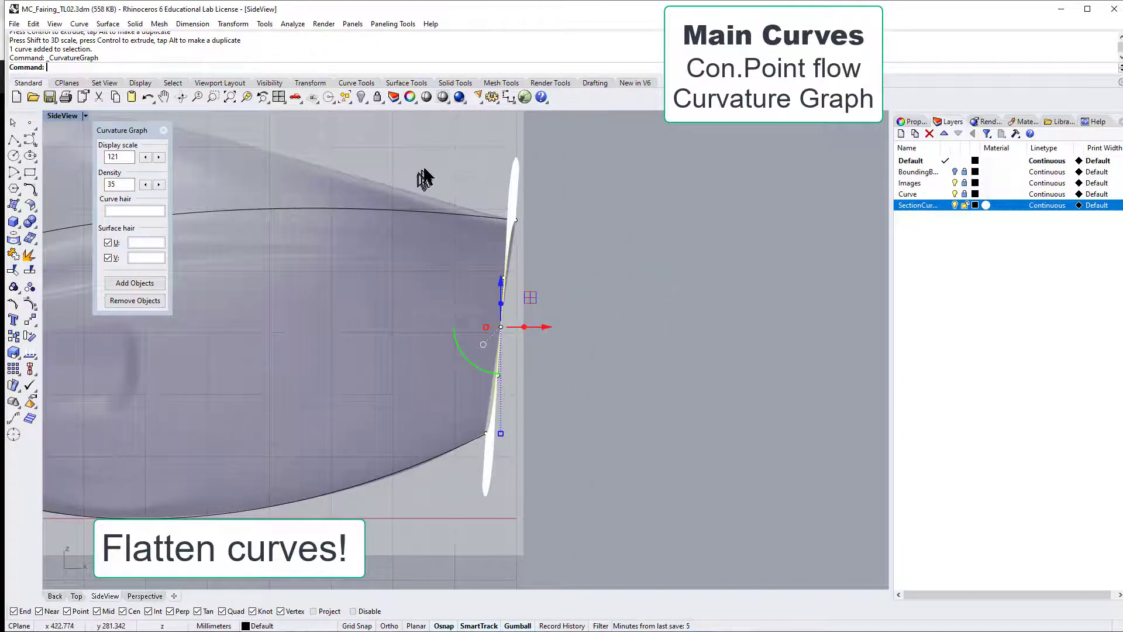
# - Relocate the gumball for all the rear section curve's control points to its lower end, with the X axis aimed at the upper end
pyautogui.moveTo(425, 166); pyautogui.dragTo(584, 462)
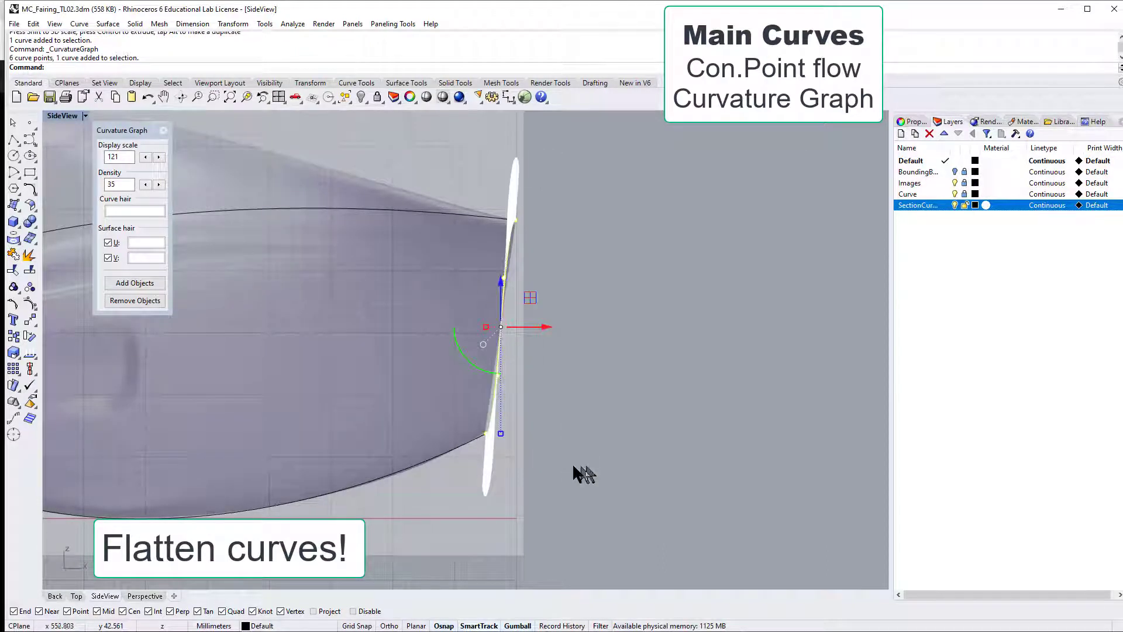
pyautogui.scroll(2, 529, 430)
pyautogui.click(475, 320)
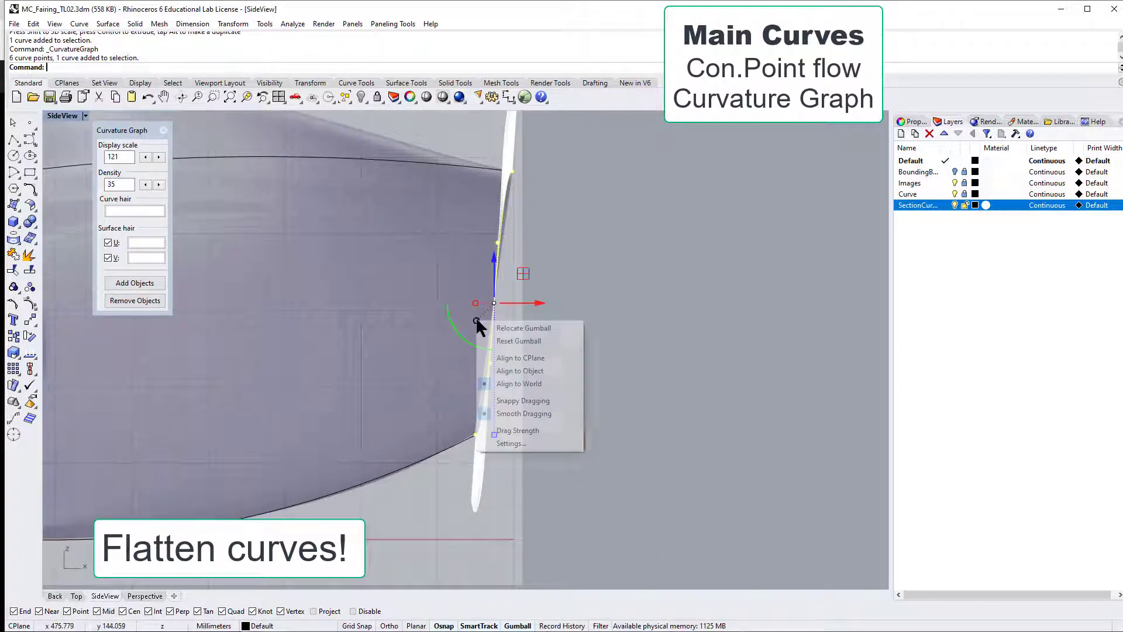
pyautogui.click(510, 327)
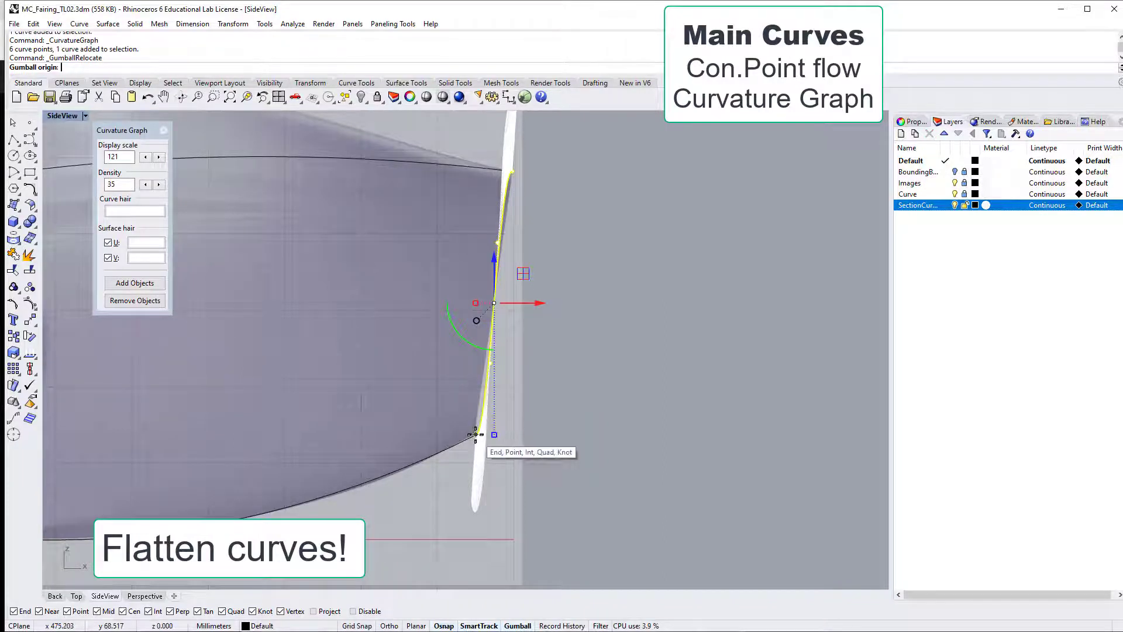
pyautogui.click(476, 434)
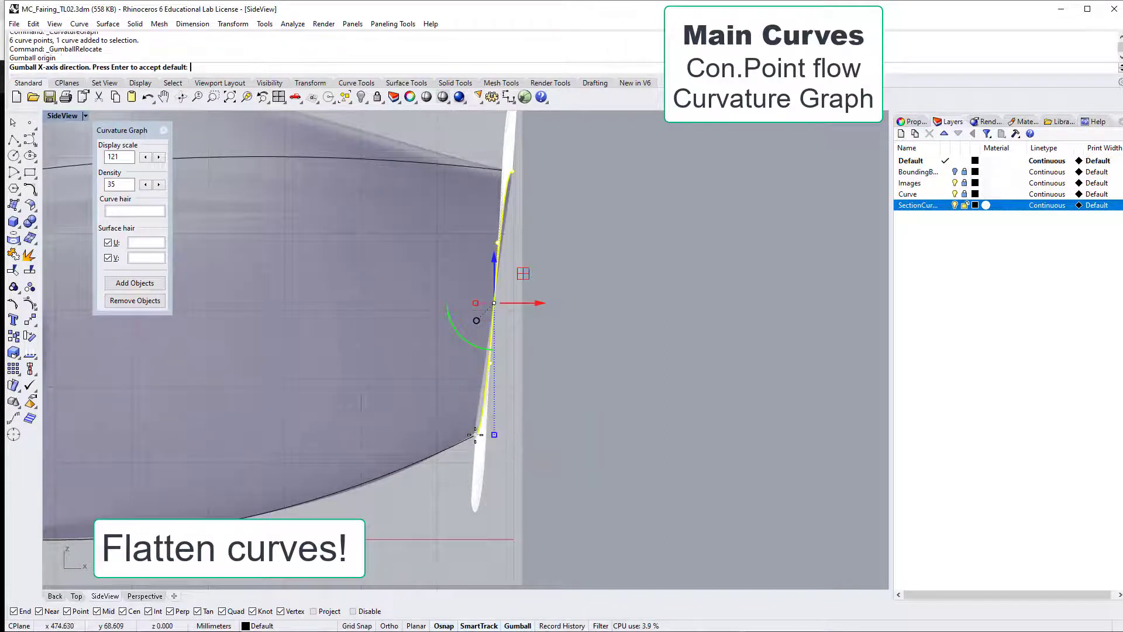
pyautogui.click(514, 166)
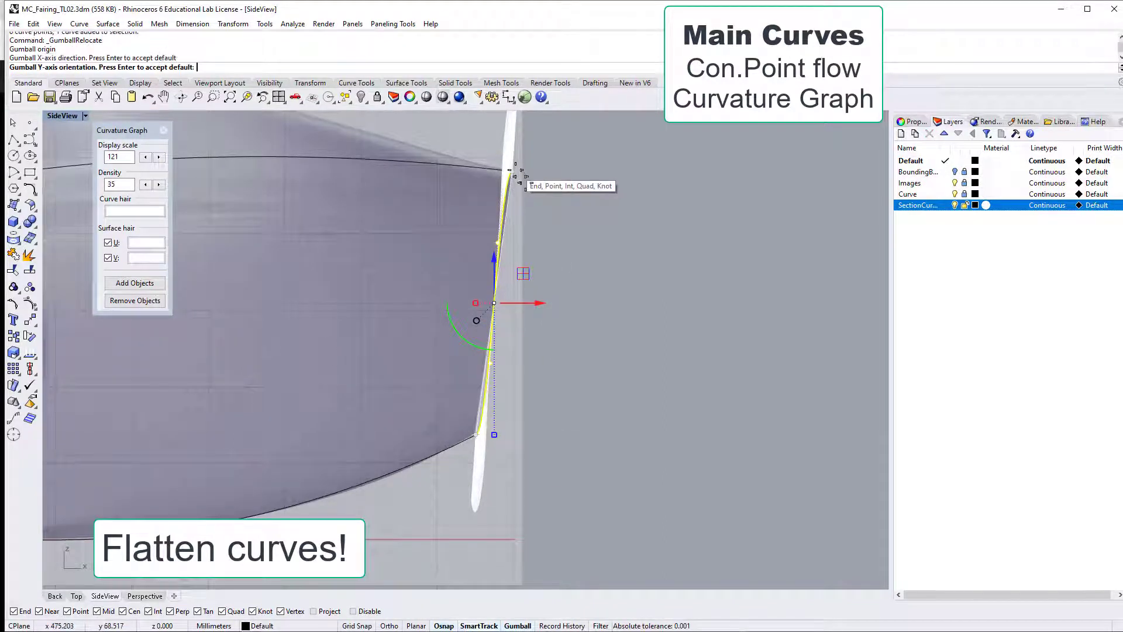
pyautogui.click(615, 448)
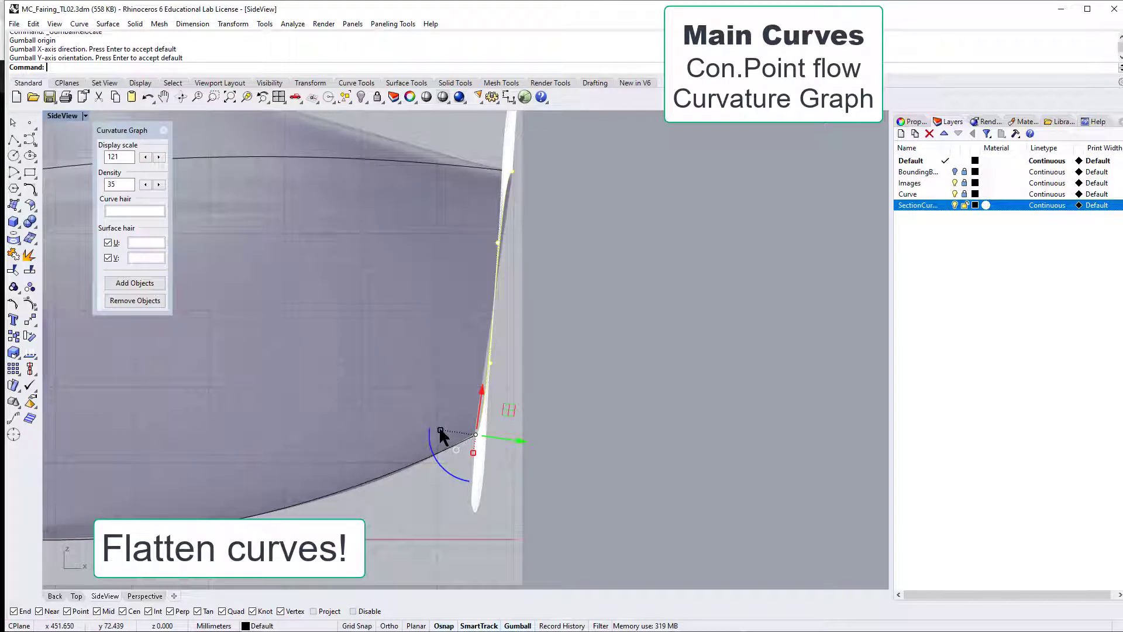
# - Flatten the rear section curve by scaling its control points by 0 perpendicular to the line between its ends
pyautogui.moveTo(441, 431); pyautogui.dragTo(335, 451)
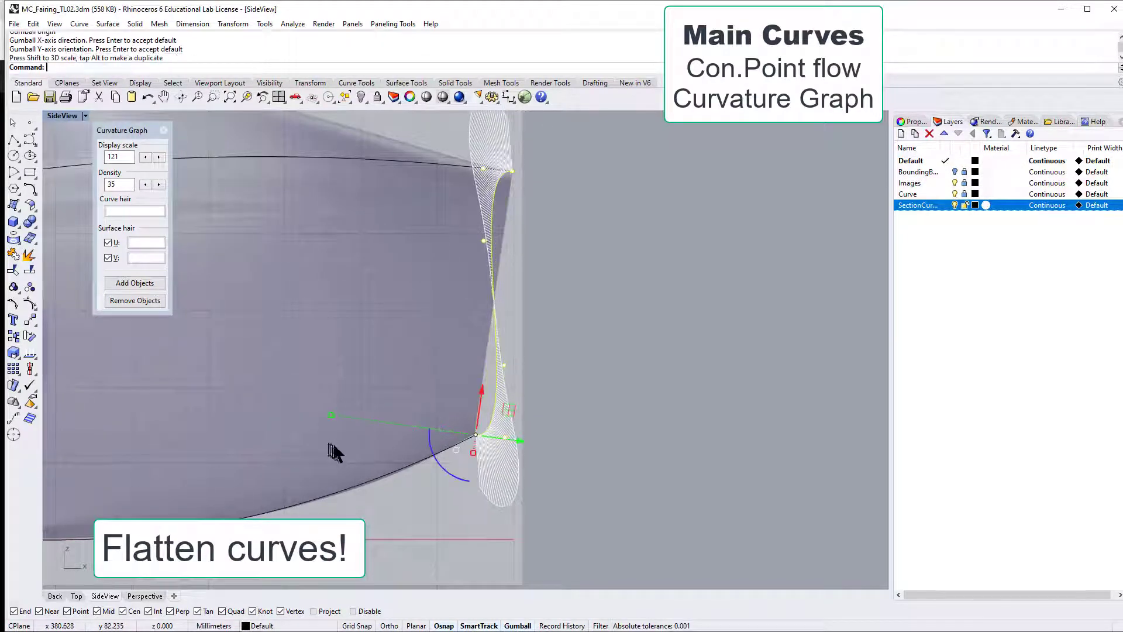
pyautogui.click(331, 415)
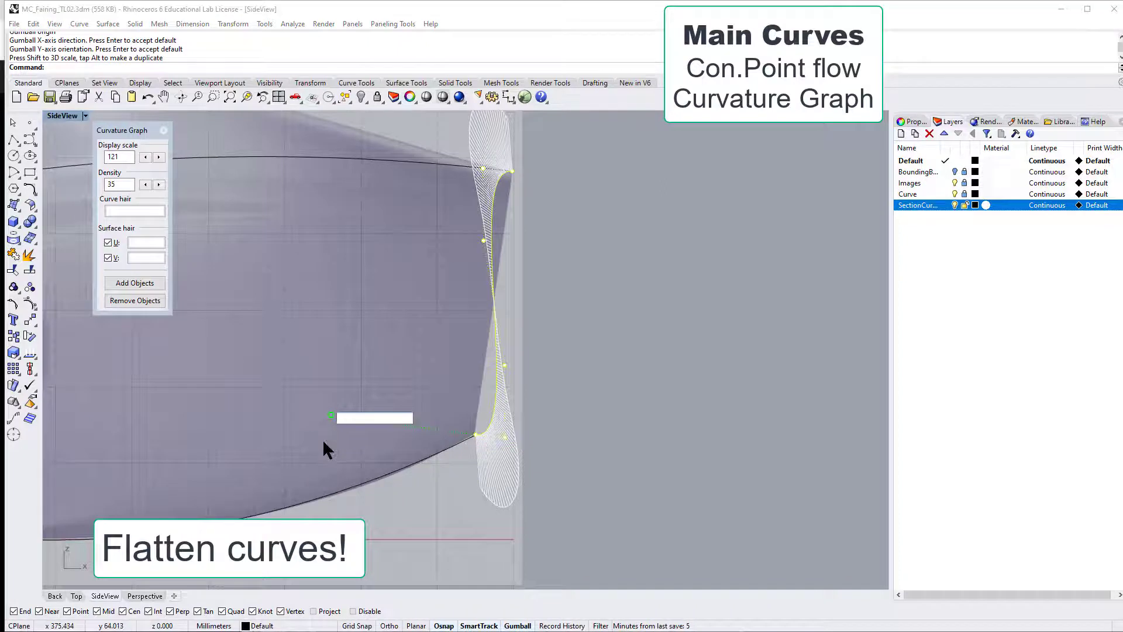
pyautogui.write('0')
pyautogui.press('Return')
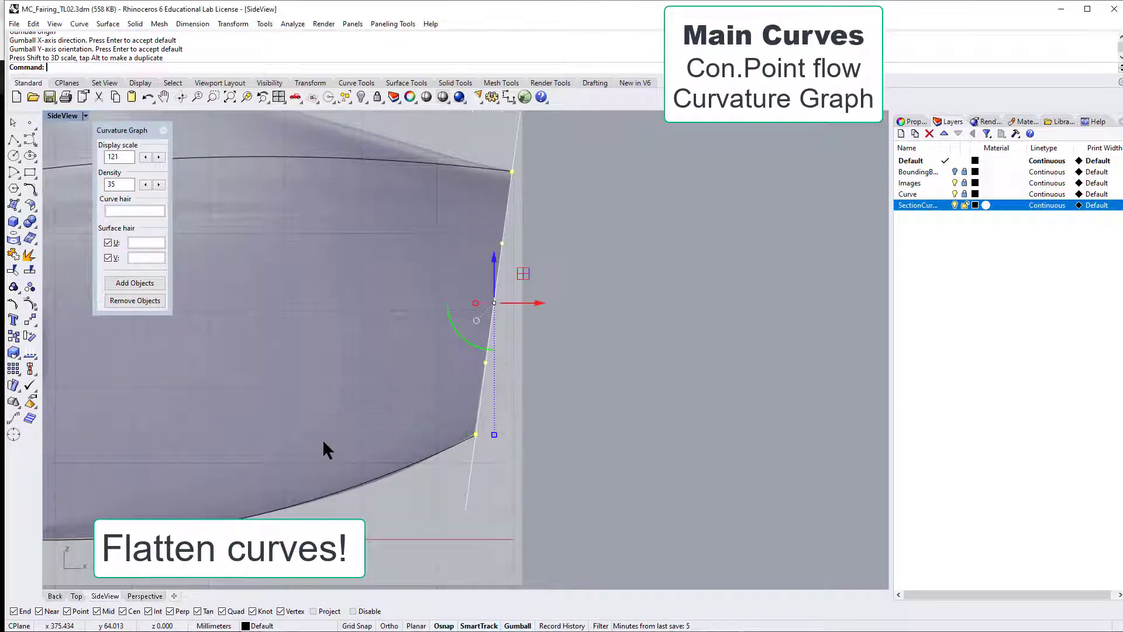
# - Examine in the side and perspective views whether the front section curve's upper end meets the front end of the upper main curve
pyautogui.scroll(-3, 510, 398)
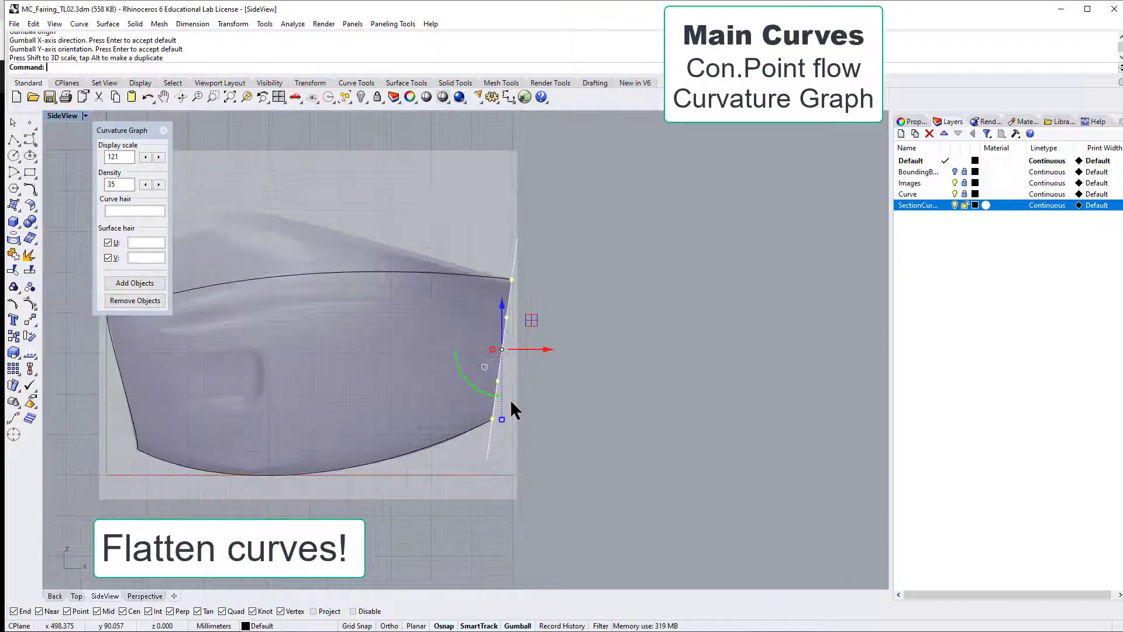
pyautogui.scroll(-3, 366, 375)
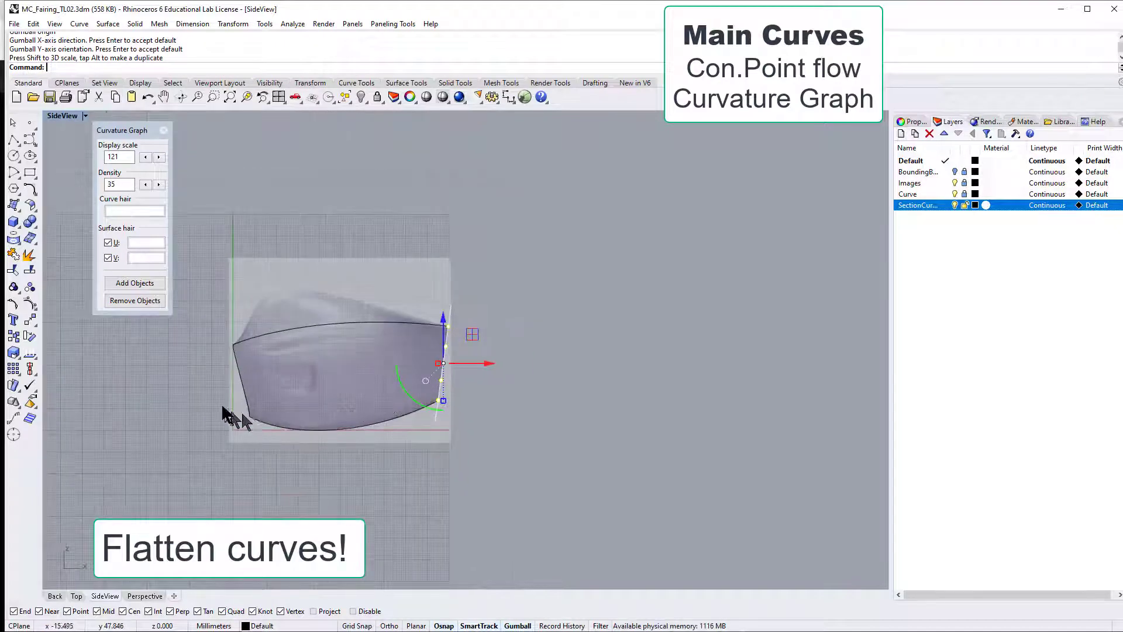
pyautogui.scroll(4, 224, 409)
pyautogui.scroll(1, 250, 340)
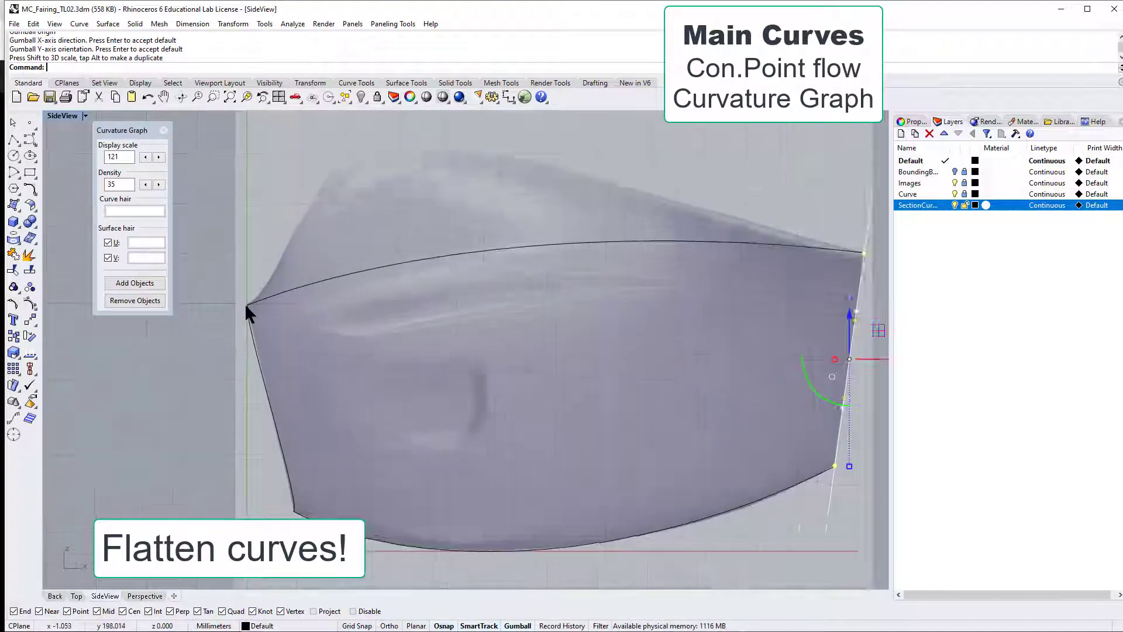
pyautogui.scroll(2, 245, 304)
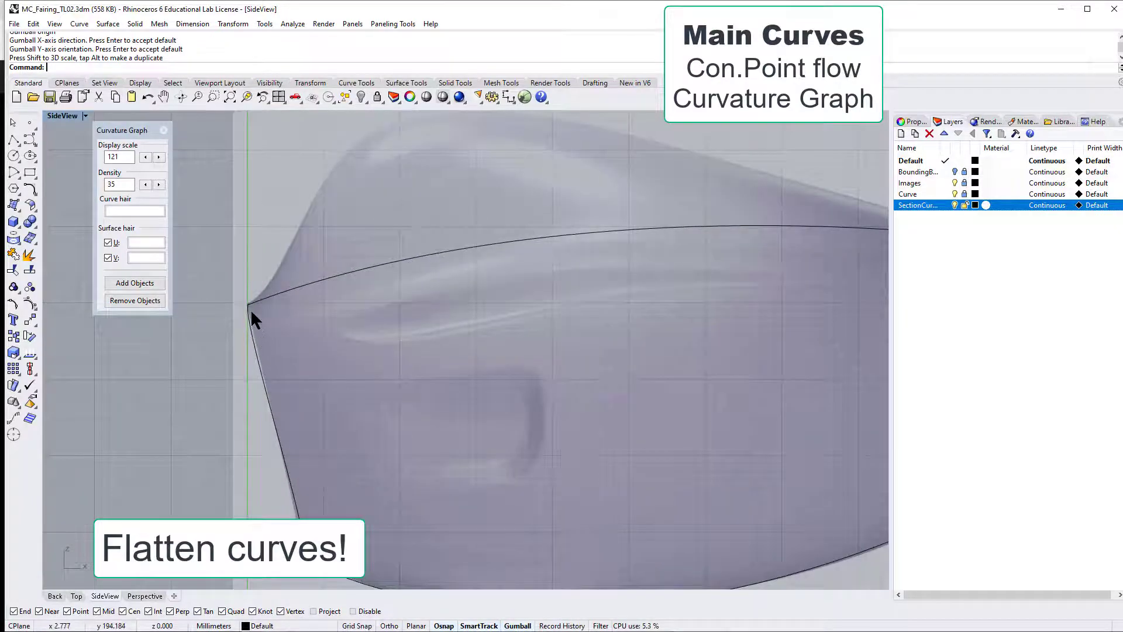
pyautogui.scroll(-4, 250, 309)
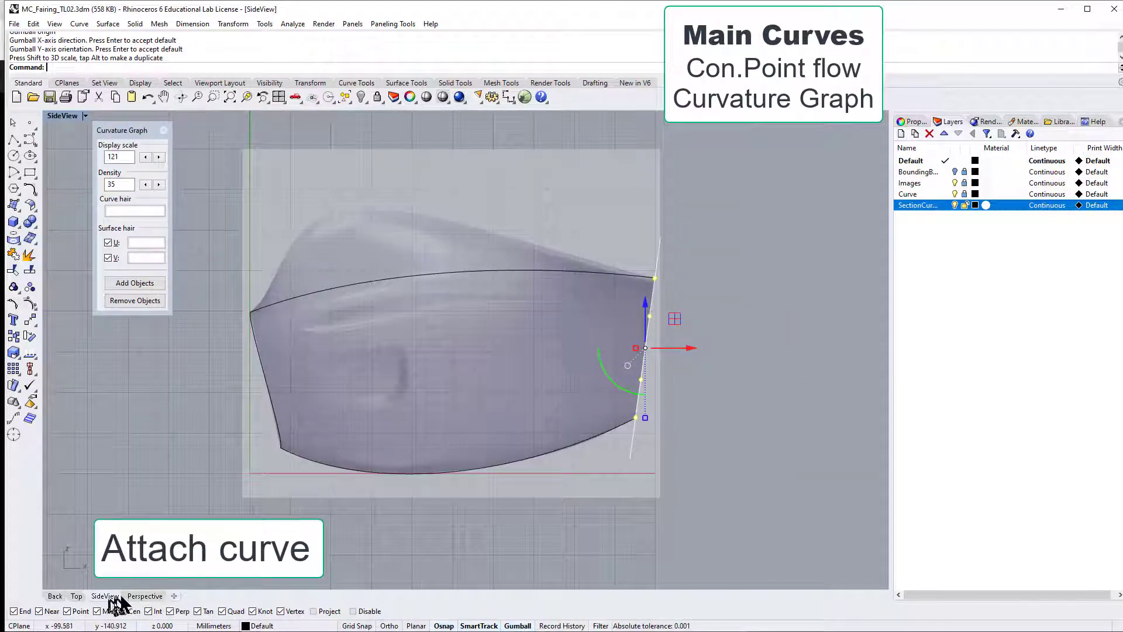
pyautogui.click(138, 595)
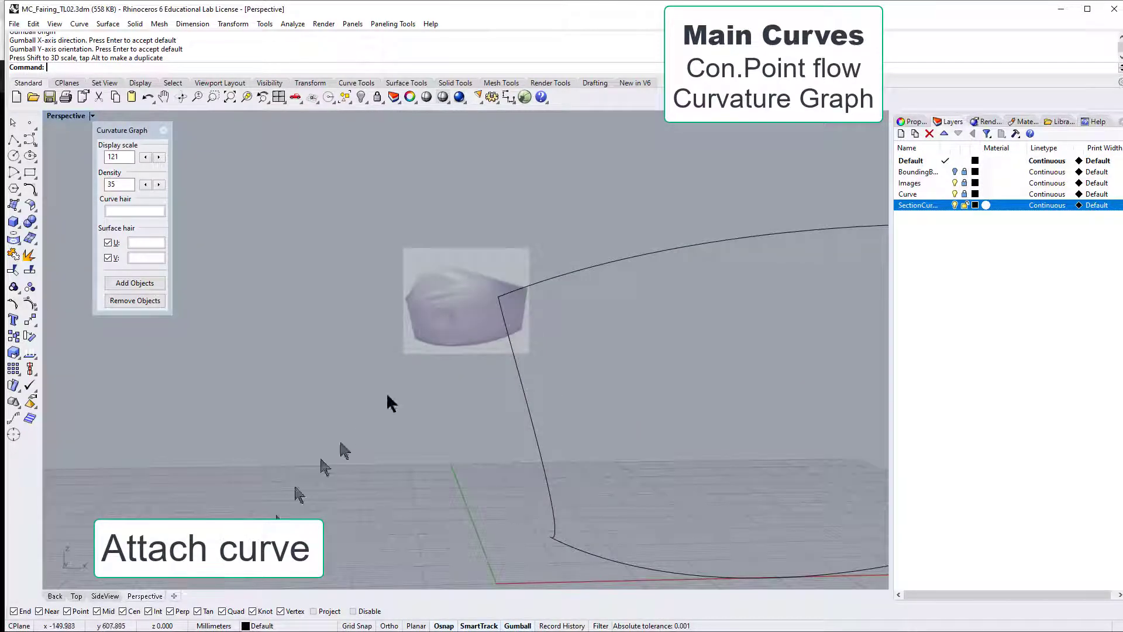
pyautogui.click(518, 368)
pyautogui.scroll(5, 483, 361)
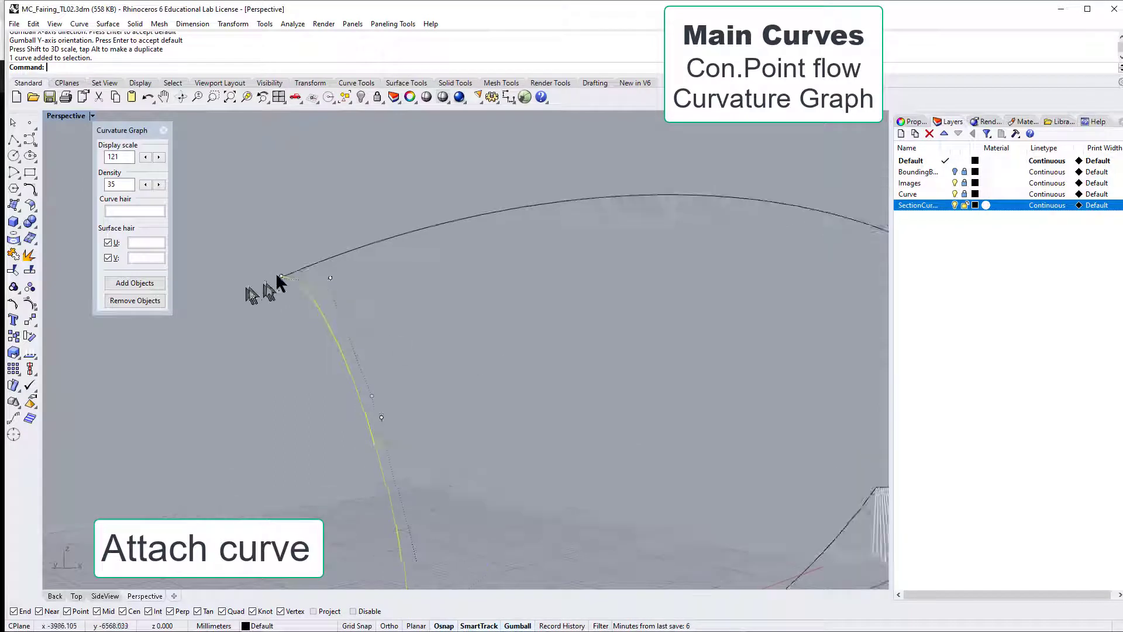
pyautogui.scroll(12, 283, 263)
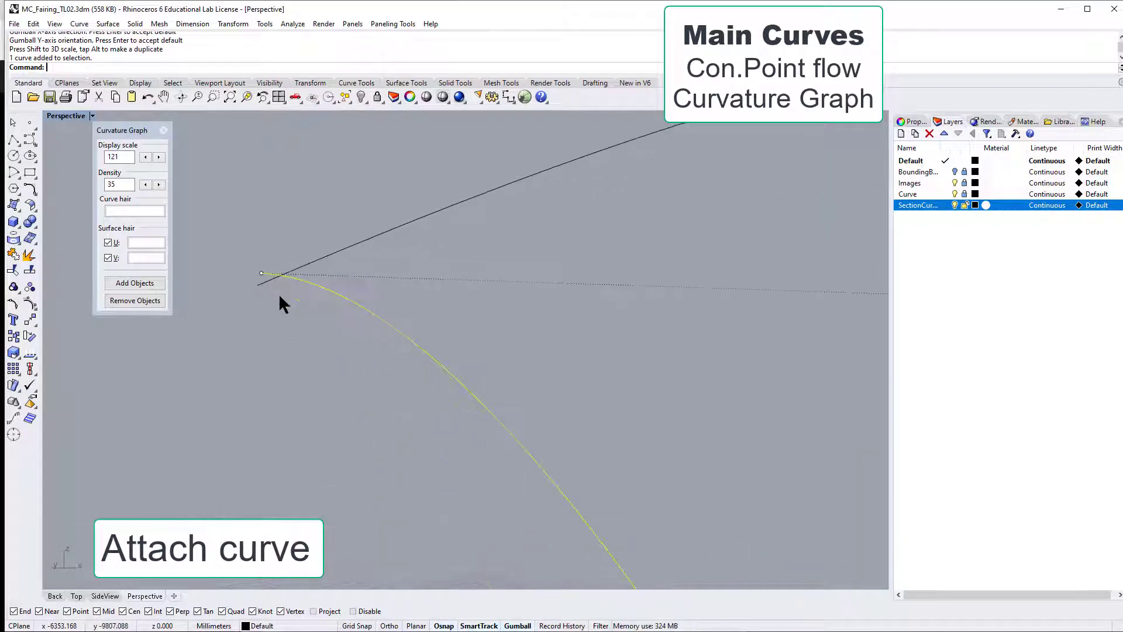
pyautogui.scroll(-2, 280, 296)
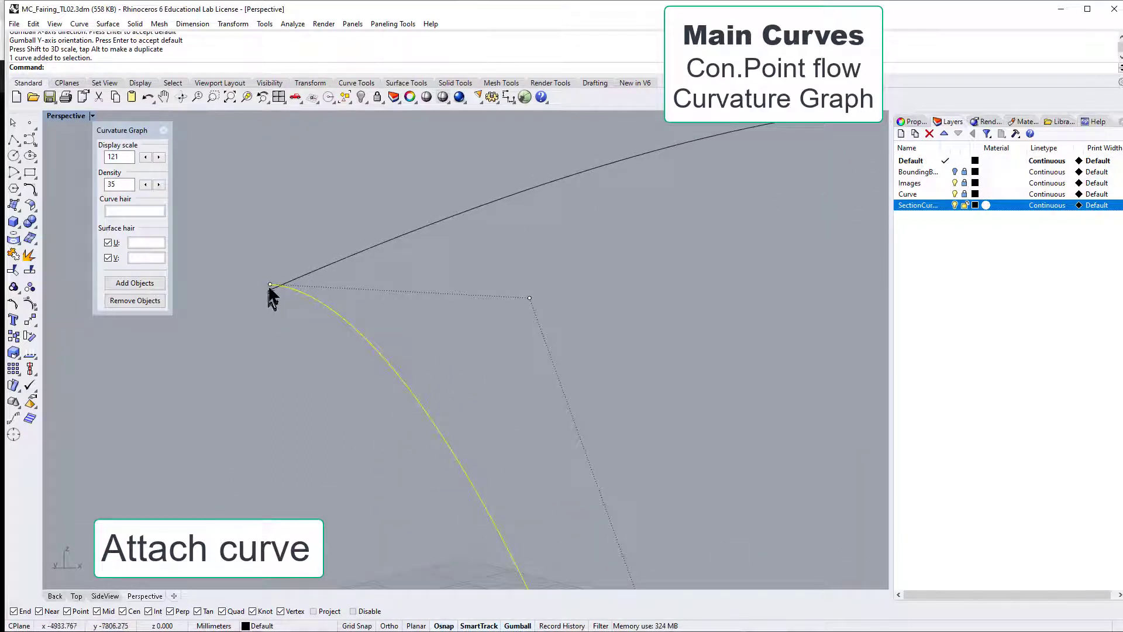
# - Move the front section curve's upper end point so it snaps onto the front end of the upper main curve
pyautogui.click(270, 285)
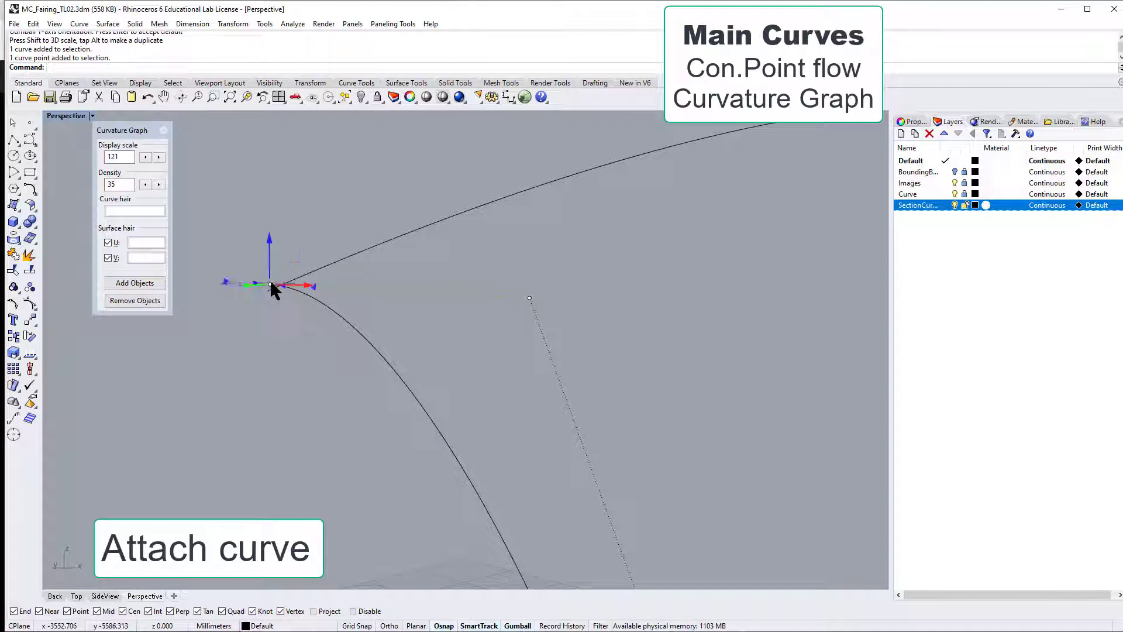
pyautogui.moveTo(271, 285); pyautogui.dragTo(272, 290)
pyautogui.scroll(12, 272, 288)
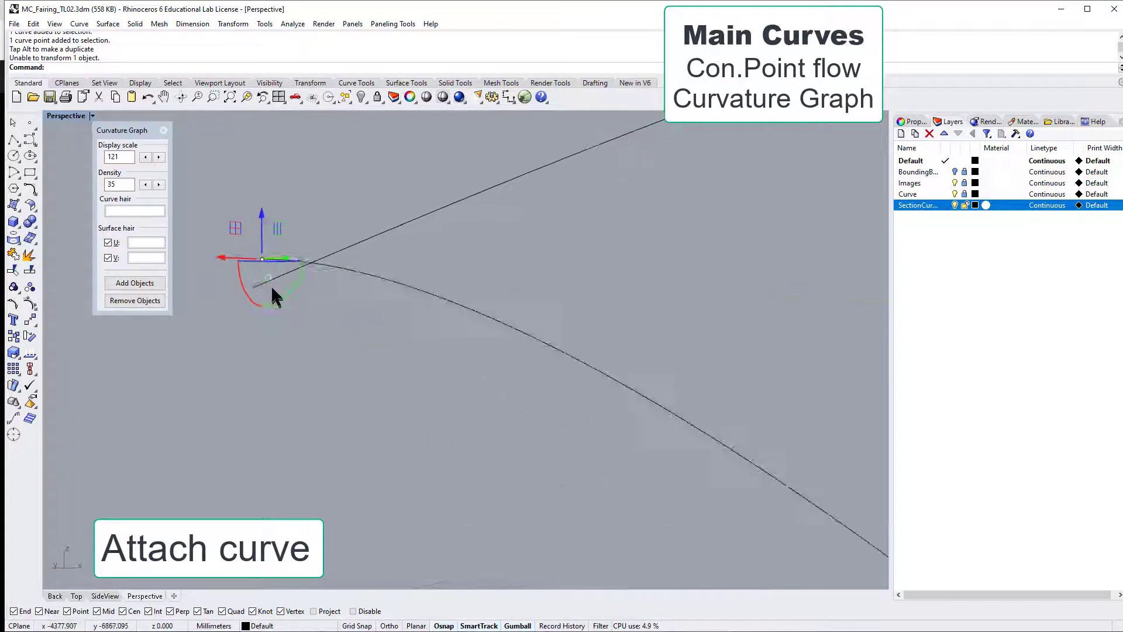
pyautogui.moveTo(255, 235); pyautogui.dragTo(243, 300)
pyautogui.scroll(-8, 361, 336)
pyautogui.moveTo(441, 364); pyautogui.dragTo(347, 392, button='right')
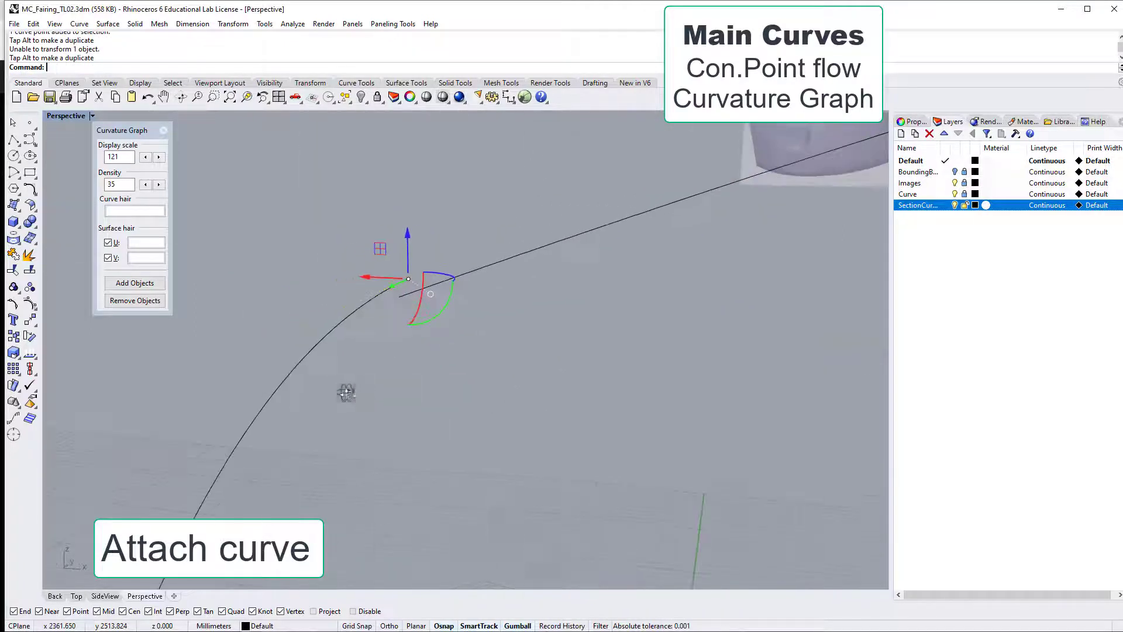
pyautogui.moveTo(408, 281); pyautogui.dragTo(407, 301)
pyautogui.scroll(5, 416, 356)
pyautogui.scroll(-14, 415, 357)
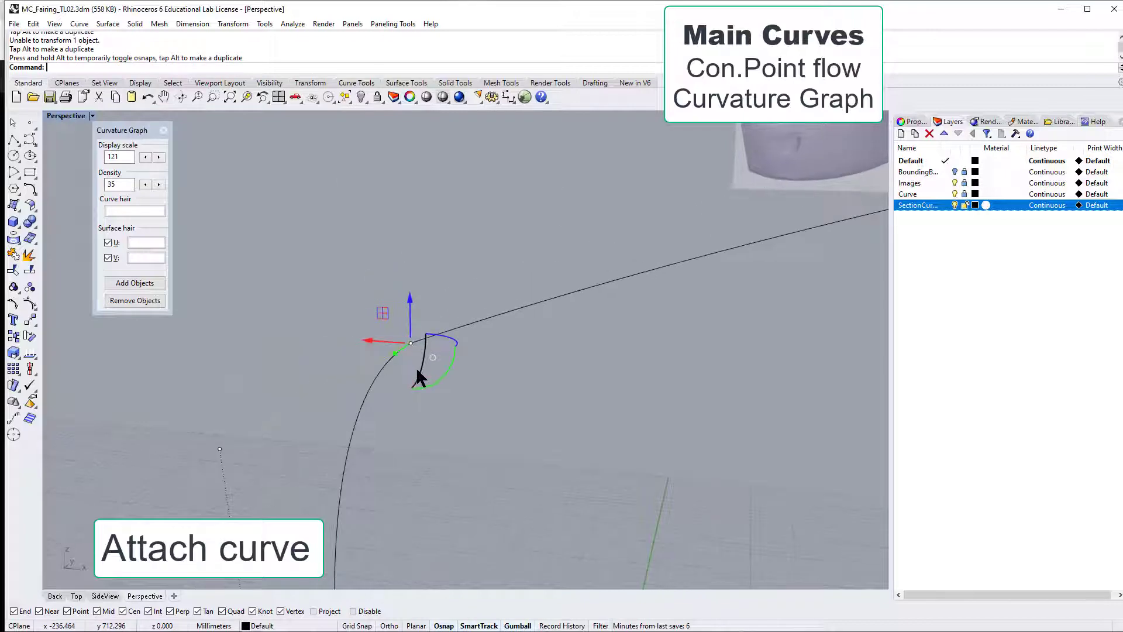
# - Select all the front section curve's control points and relocate the gumball origin to its lower end in the side view
pyautogui.moveTo(425, 401); pyautogui.dragTo(472, 451, button='right')
pyautogui.moveTo(409, 381); pyautogui.dragTo(277, 300, button='right')
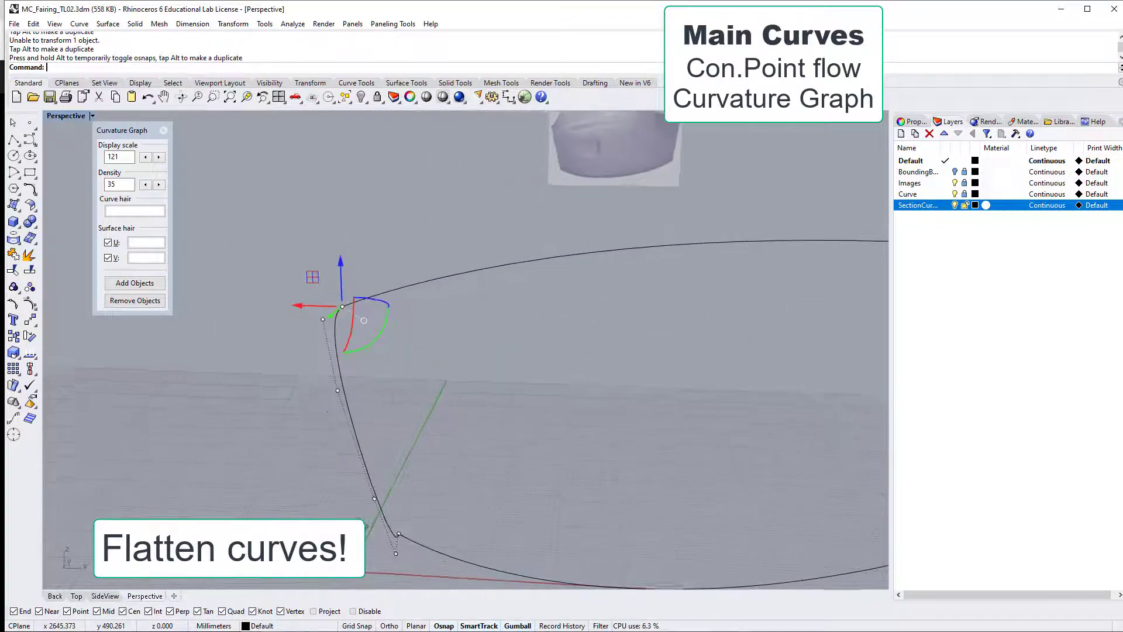
pyautogui.click(276, 301)
pyautogui.moveTo(246, 257); pyautogui.dragTo(465, 580)
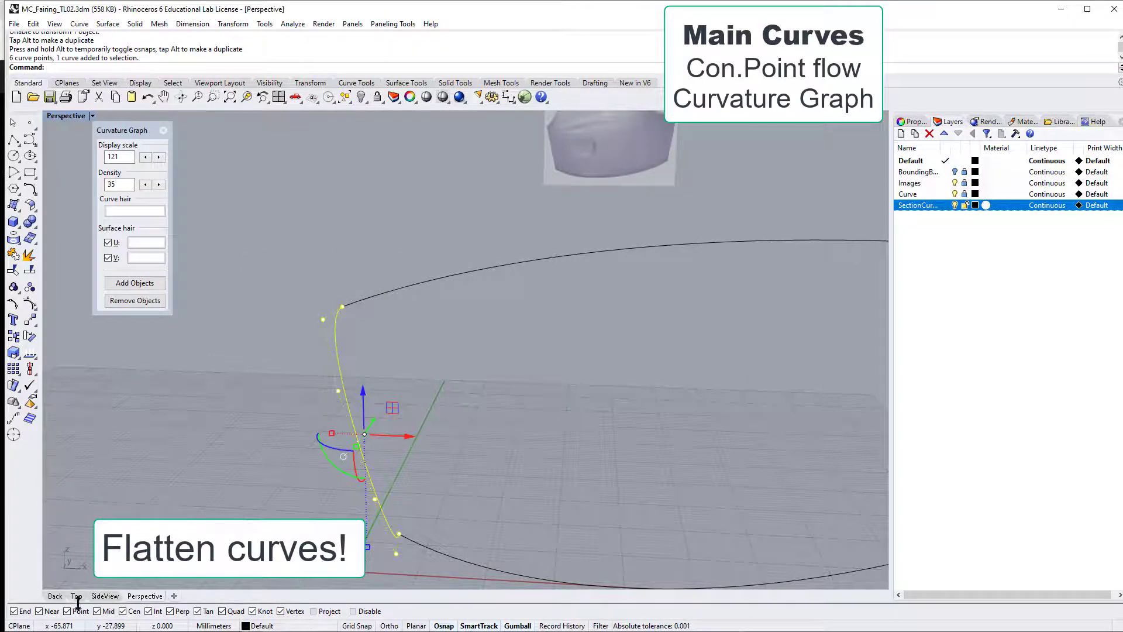
pyautogui.click(104, 595)
pyautogui.scroll(2, 168, 489)
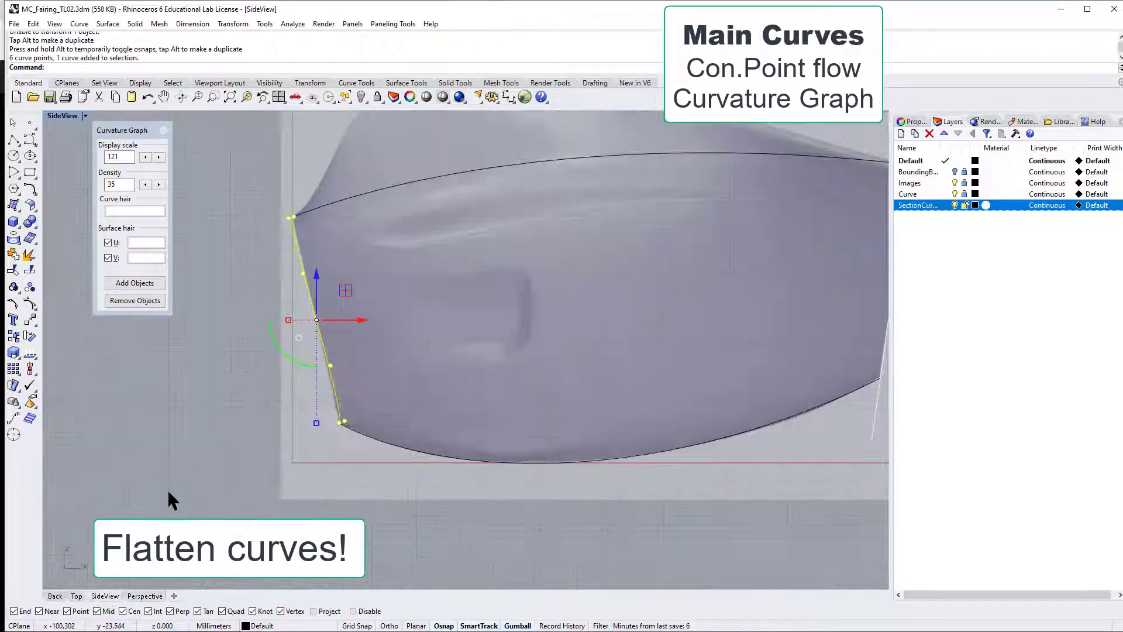
pyautogui.click(299, 338)
pyautogui.click(345, 345)
pyautogui.scroll(5, 381, 408)
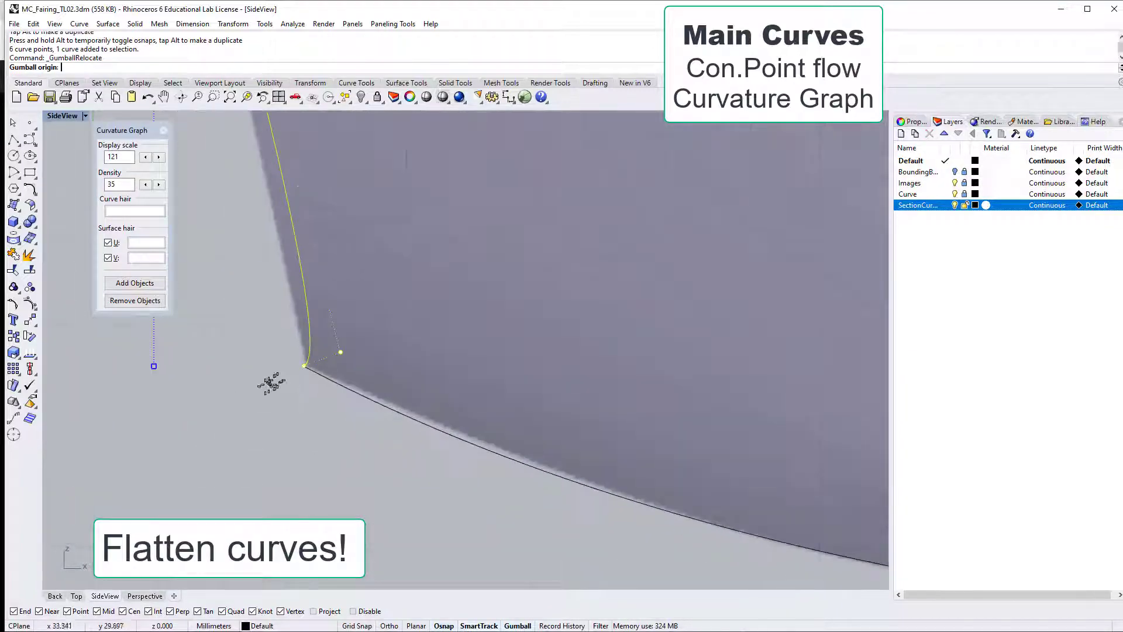
pyautogui.click(303, 366)
# - Aim the gumball's X axis at the front section curve's upper end and set its Y axis perpendicular to it
pyautogui.scroll(-4, 304, 366)
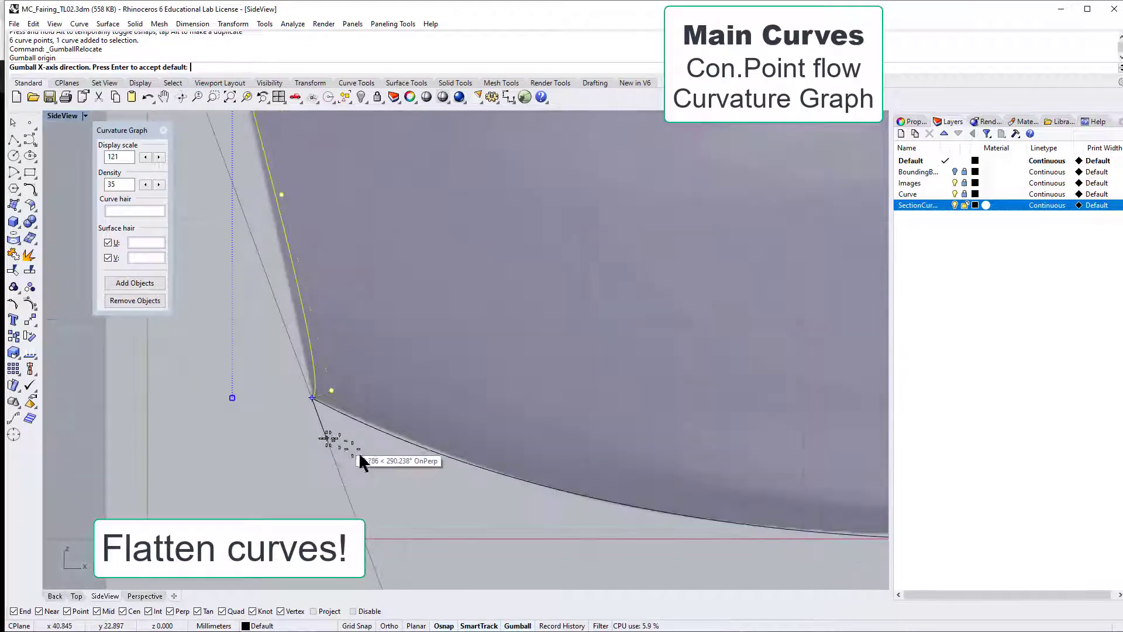
pyautogui.scroll(-8, 423, 309)
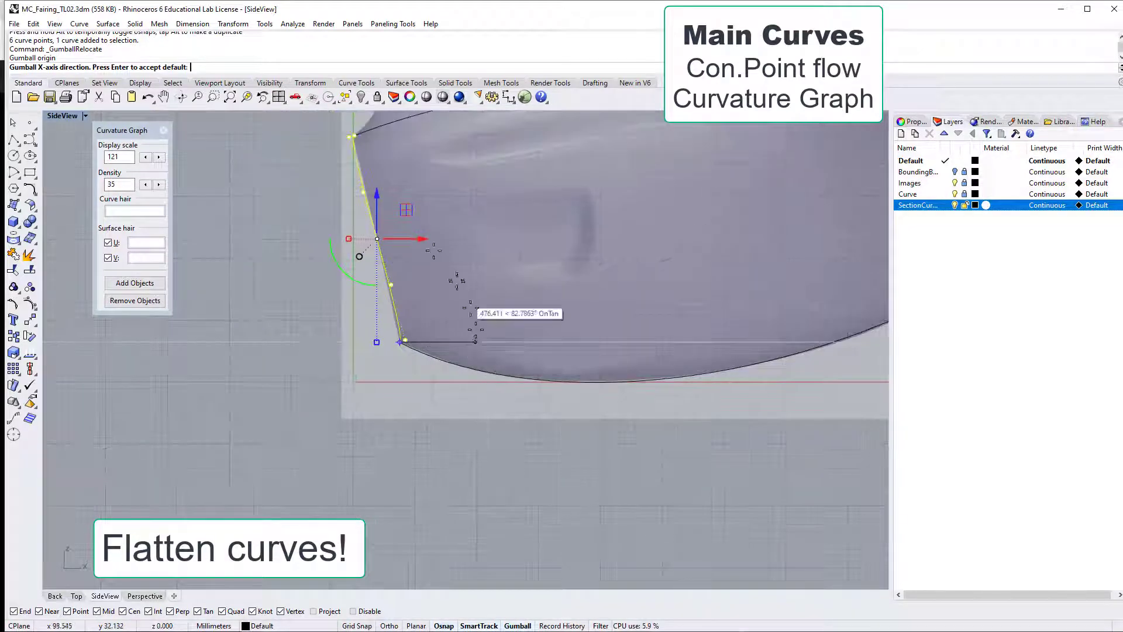
pyautogui.scroll(2, 365, 133)
pyautogui.scroll(5, 365, 133)
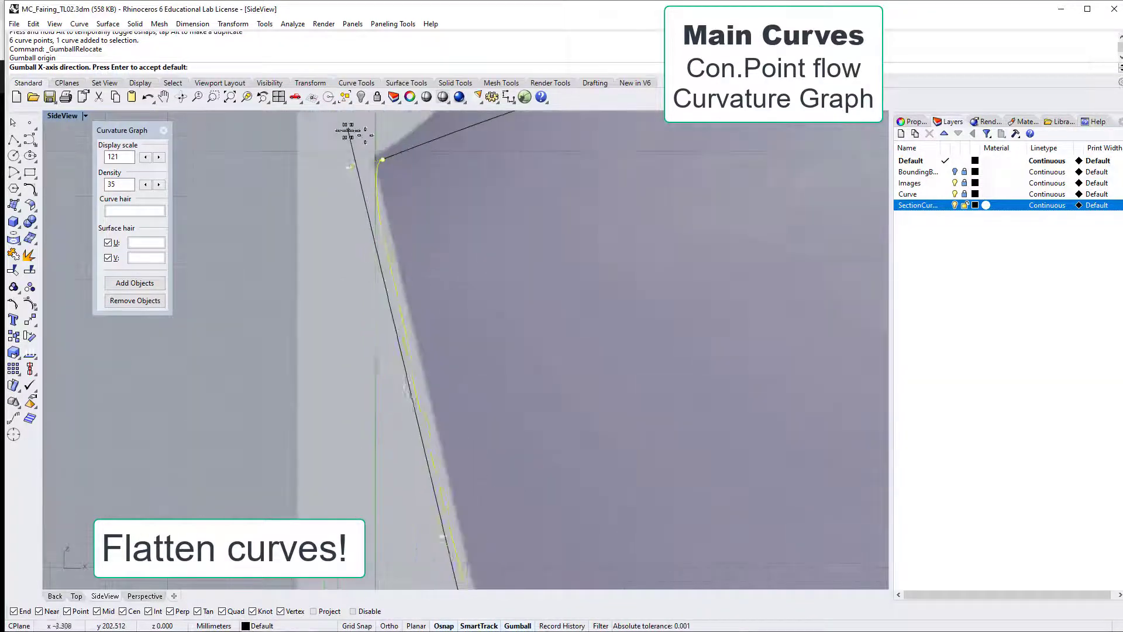
pyautogui.click(383, 159)
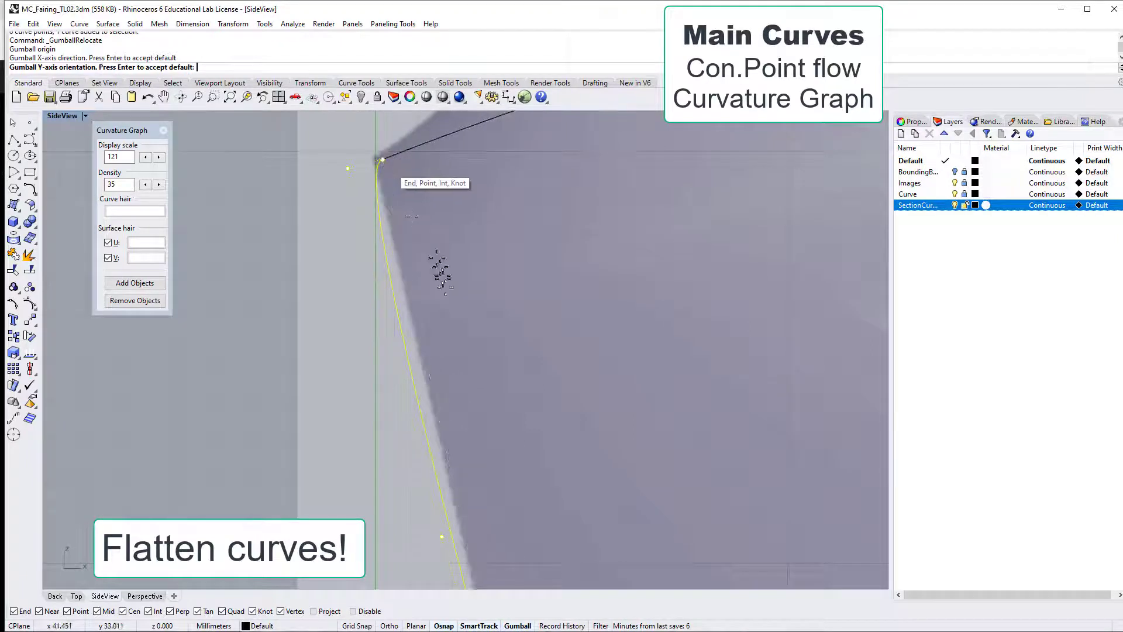
pyautogui.scroll(-5, 497, 410)
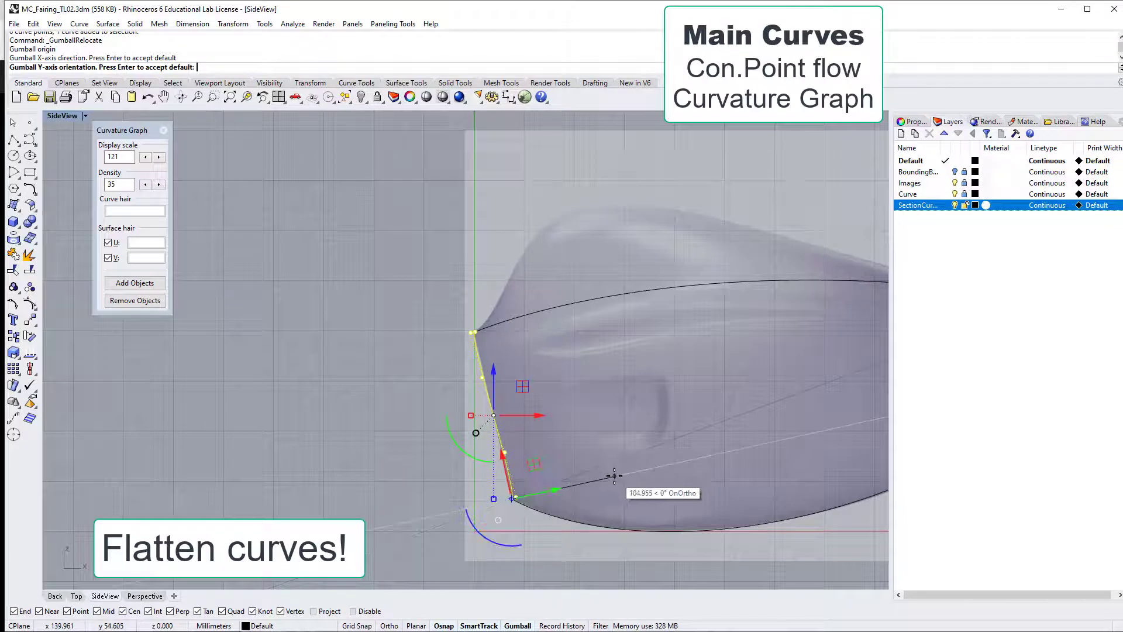
pyautogui.click(612, 475)
# - Flatten the front section curve by scaling its control points by 0 along the gumball's Y axis
pyautogui.scroll(-1, 612, 479)
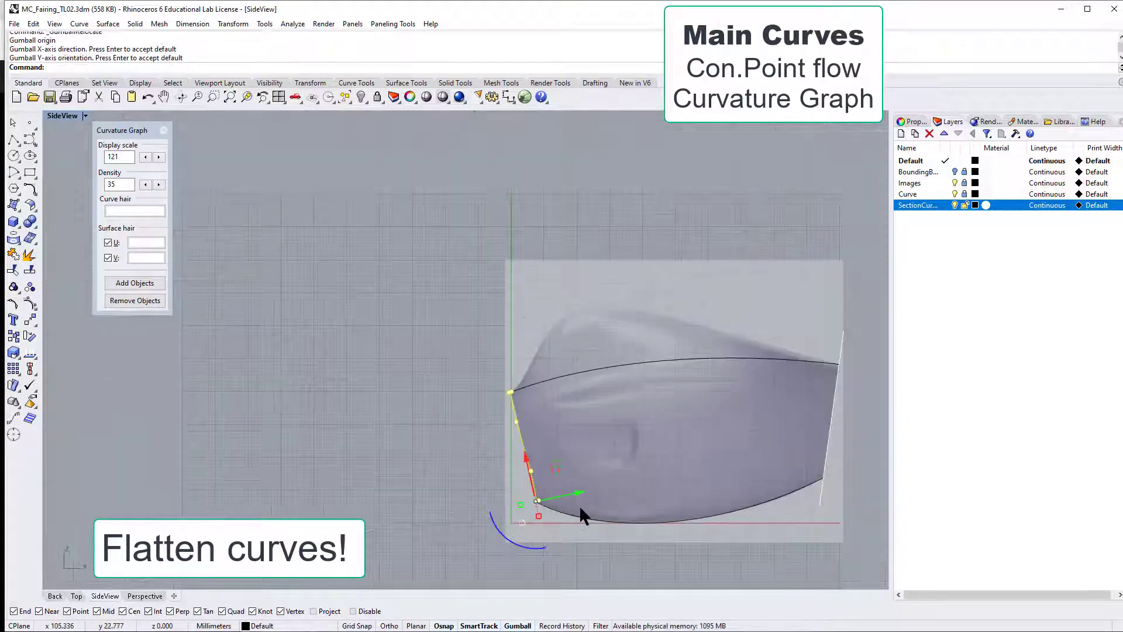
pyautogui.scroll(5, 560, 506)
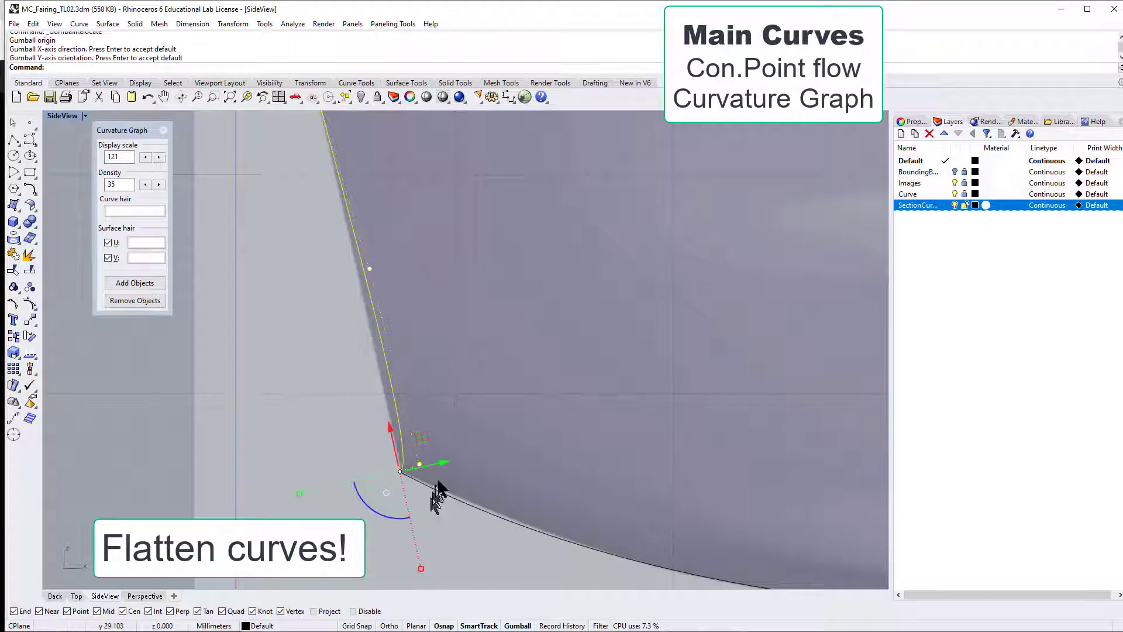
pyautogui.click(299, 493)
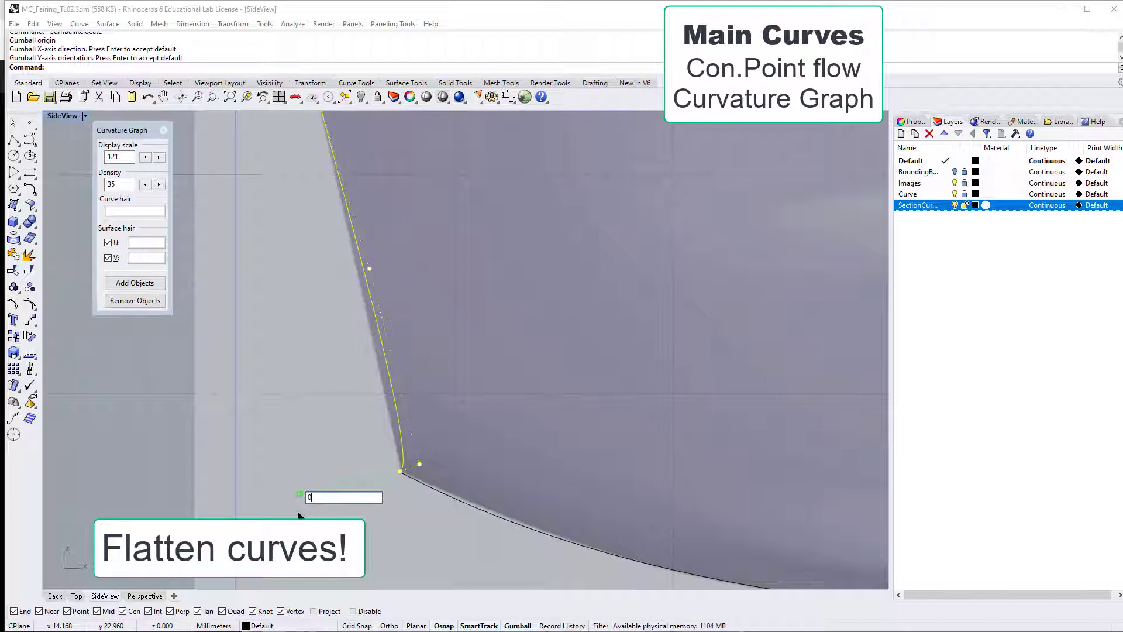
pyautogui.press('Return')
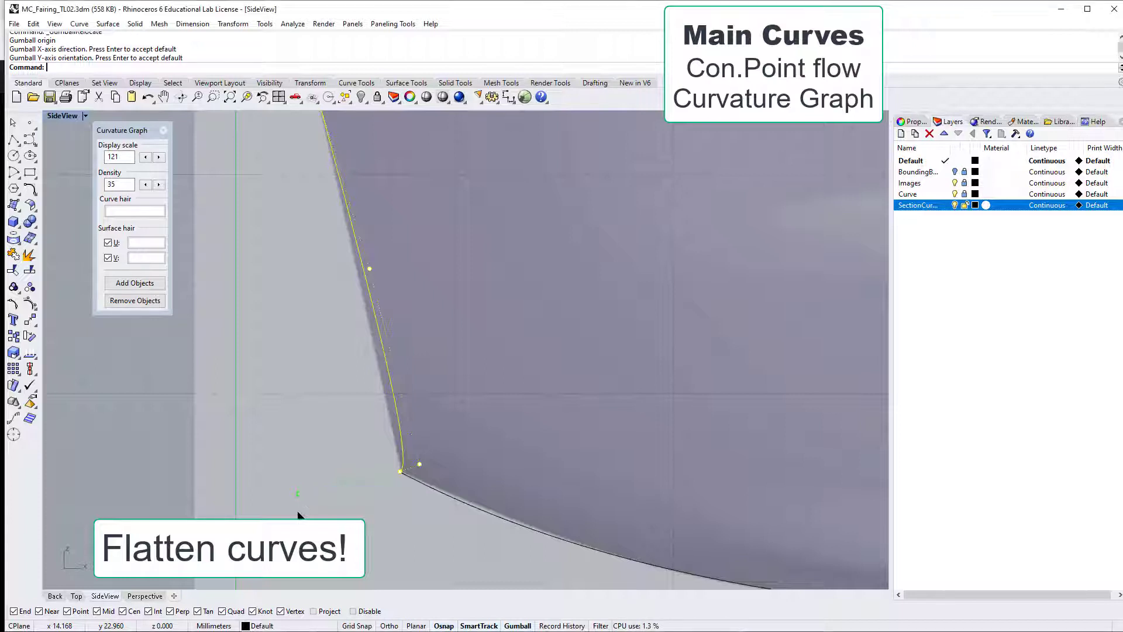
# - Duplicate the flattened front section curve along the X axis in the perspective view, placing the copy a short way behind the original
pyautogui.scroll(-8, 325, 202)
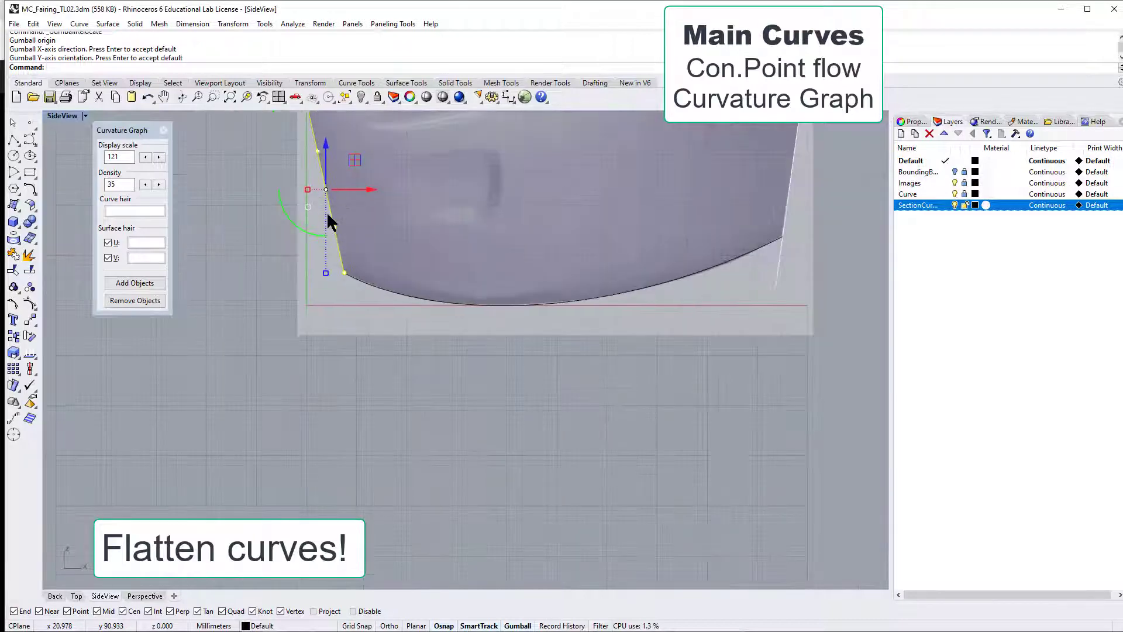
pyautogui.scroll(6, 393, 199)
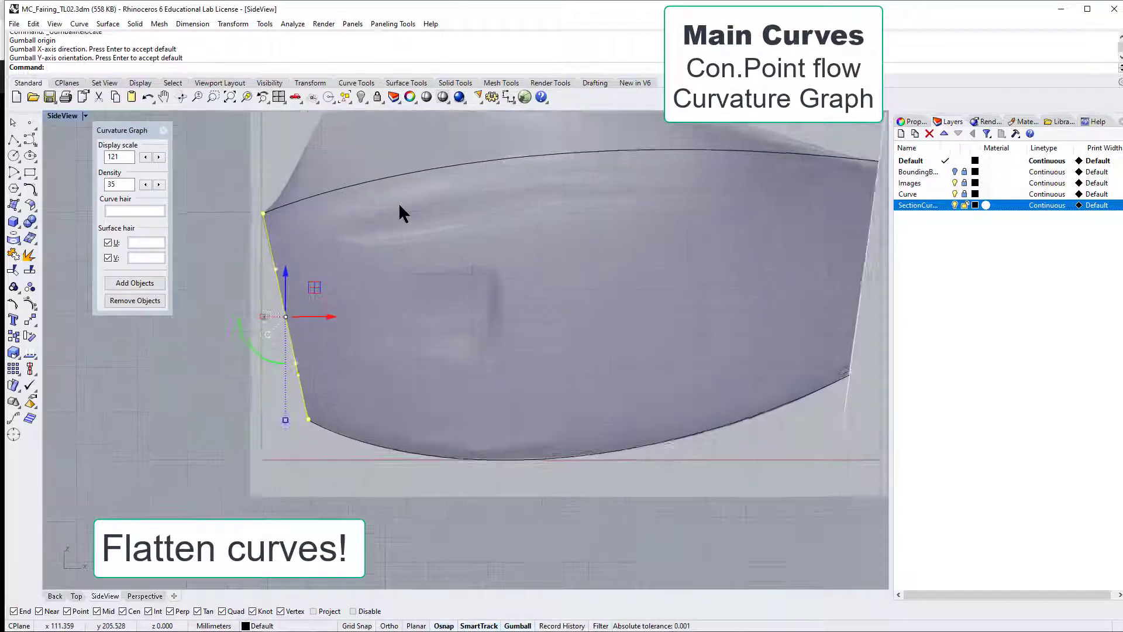
pyautogui.scroll(-6, 400, 209)
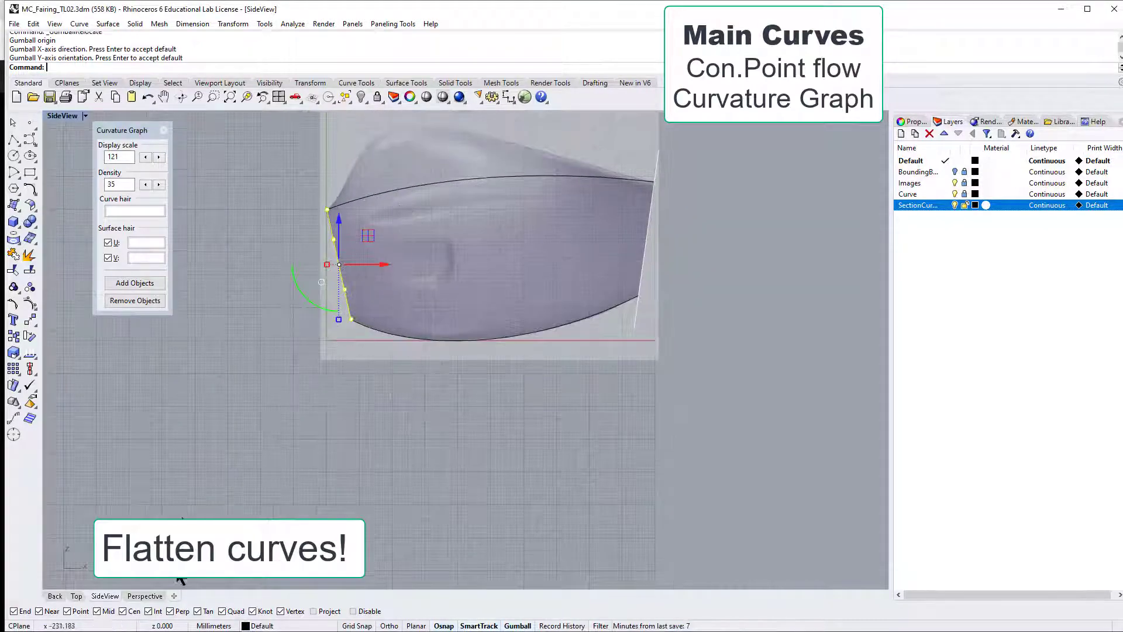
pyautogui.click(146, 595)
pyautogui.moveTo(233, 445); pyautogui.dragTo(272, 433, button='right')
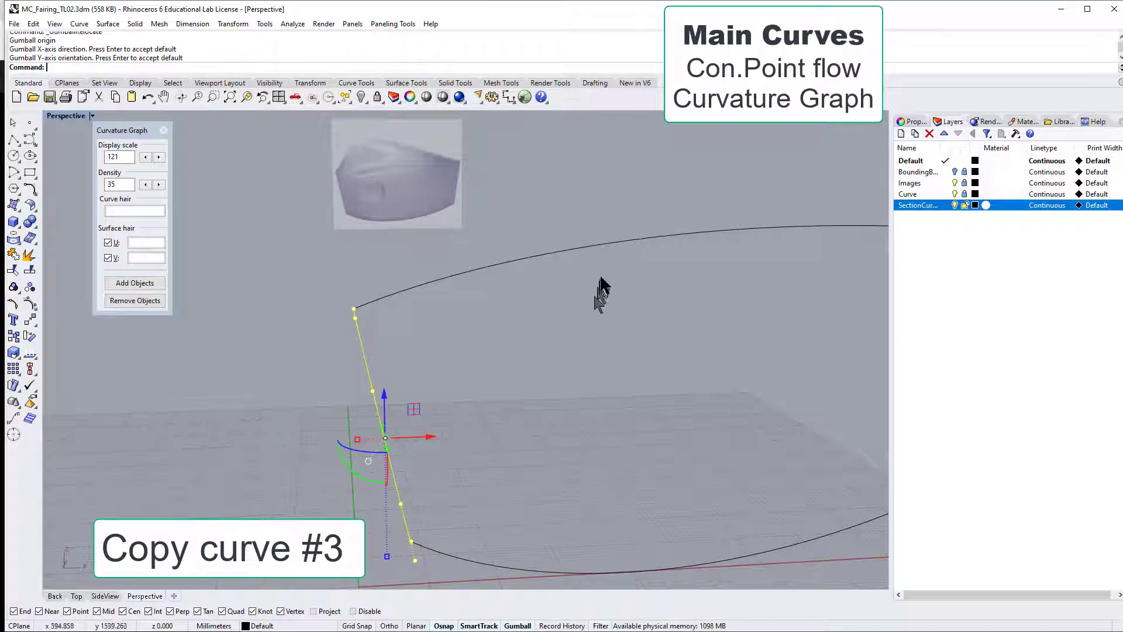
pyautogui.moveTo(602, 292); pyautogui.dragTo(448, 393, button='right')
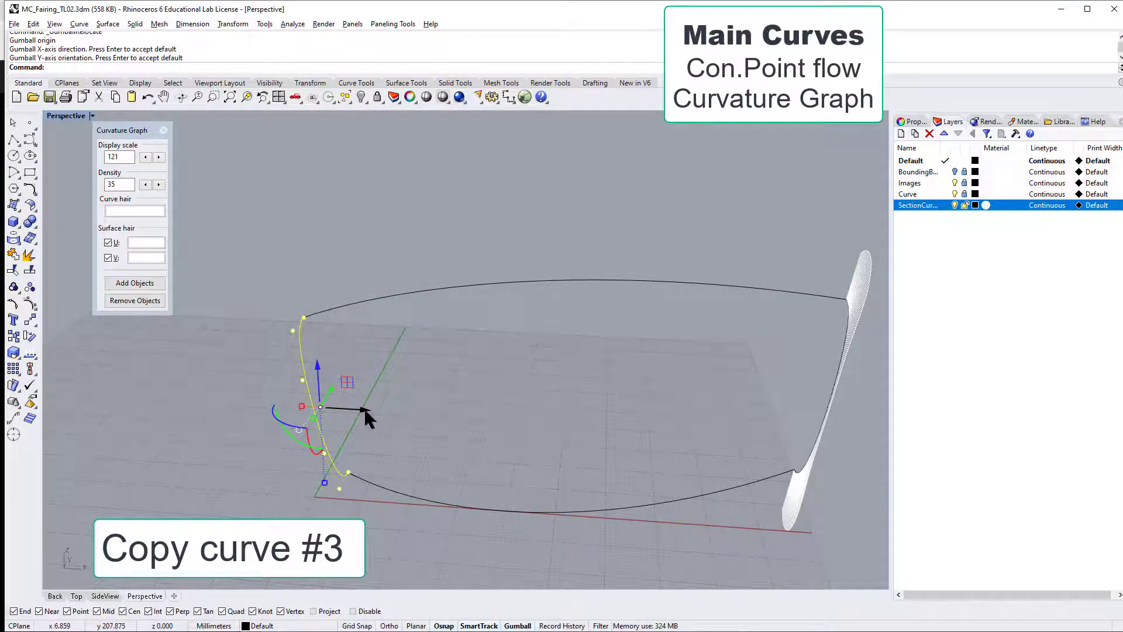
pyautogui.moveTo(366, 408); pyautogui.dragTo(501, 414)
pyautogui.press('alt')
pyautogui.moveTo(522, 420); pyautogui.dragTo(492, 441, button='right')
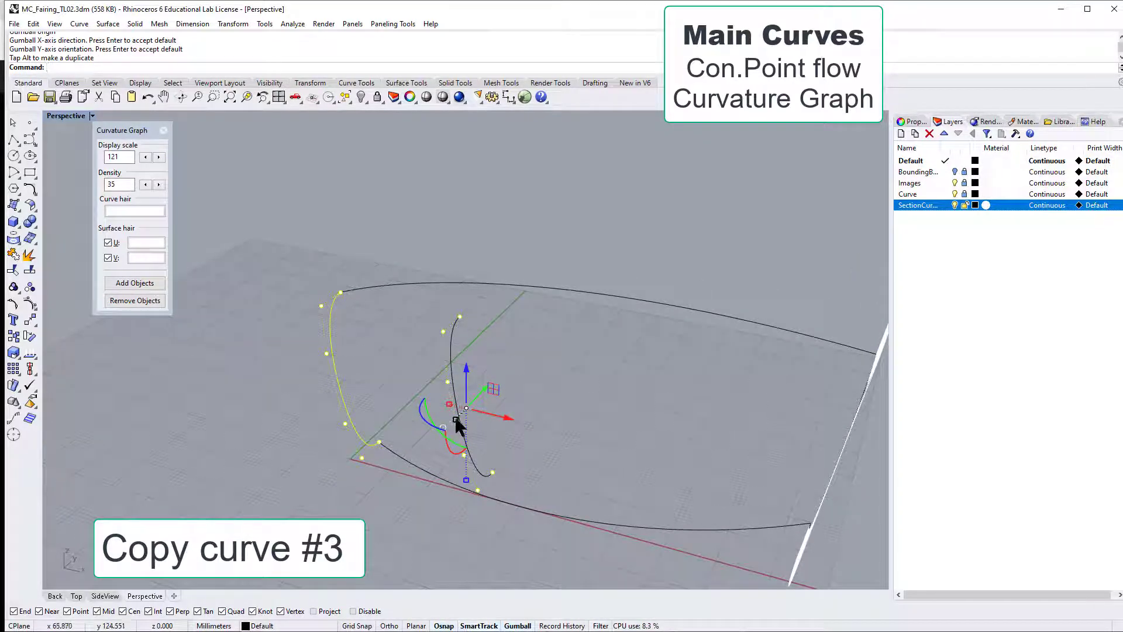
# - Select only the copied section curve and scale it up uniformly to span the upper and lower main curves
pyautogui.keyDown('shift'); pyautogui.moveTo(456, 420); pyautogui.dragTo(461, 416); pyautogui.keyUp('shift')
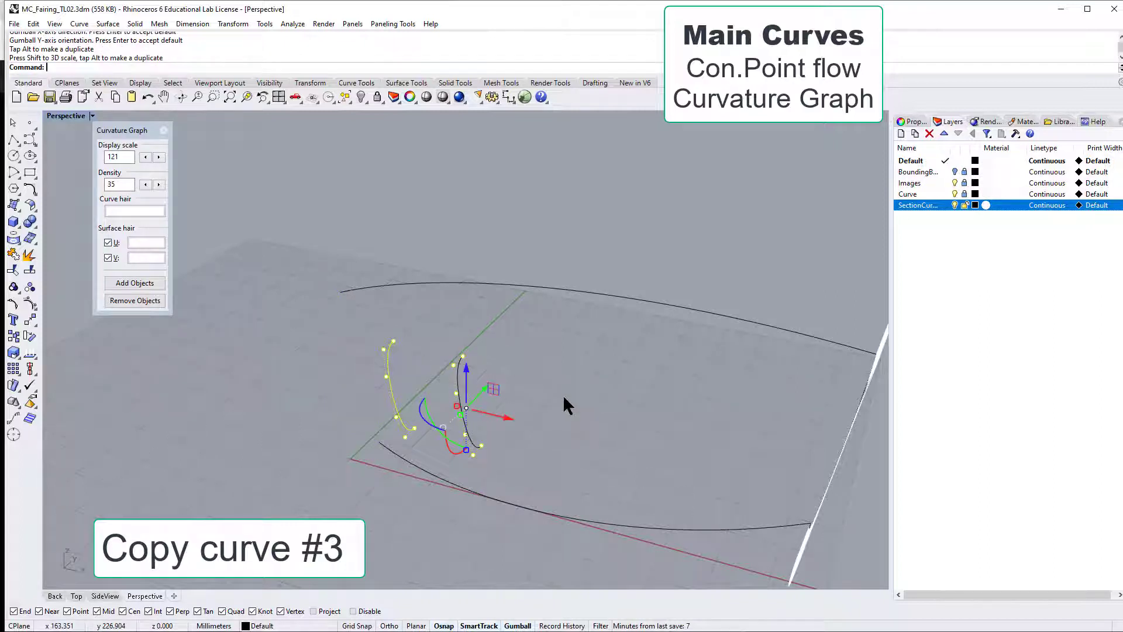
pyautogui.hotkey('ctrl', 'z')
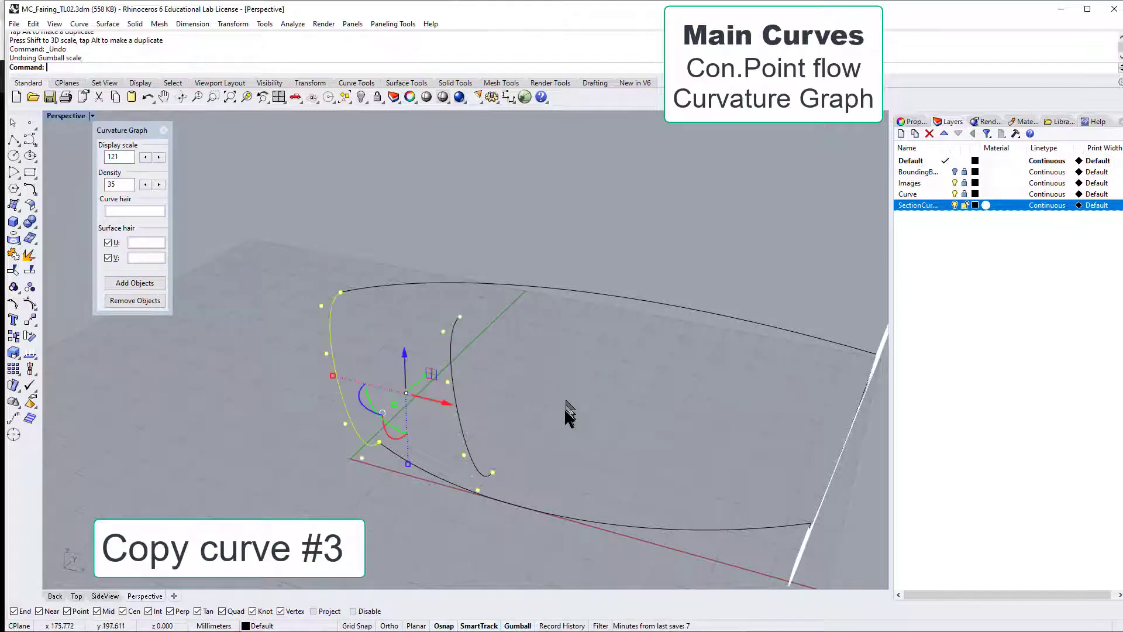
pyautogui.click(453, 380)
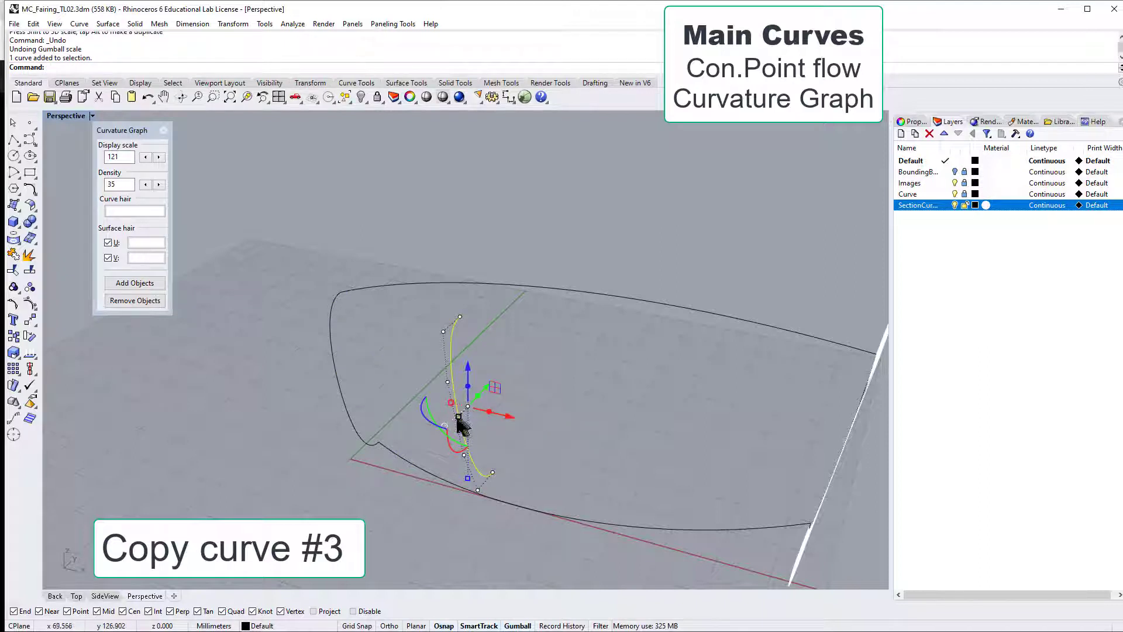
pyautogui.moveTo(458, 419)
pyautogui.mouseDown()
pyautogui.moveTo(468, 417)
pyautogui.moveTo(458, 426)
pyautogui.mouseUp()
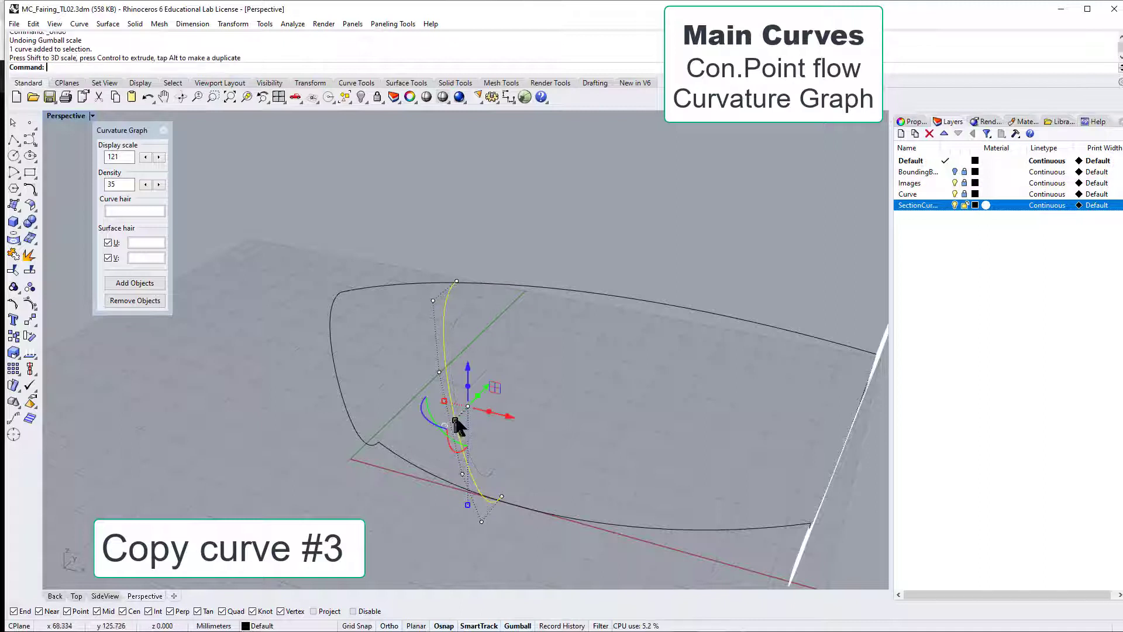
# - Rotate the copied section curve nearly vertical in the side view and move it back along the main curves
pyautogui.click(100, 596)
pyautogui.scroll(3, 513, 271)
pyautogui.scroll(-4, 514, 281)
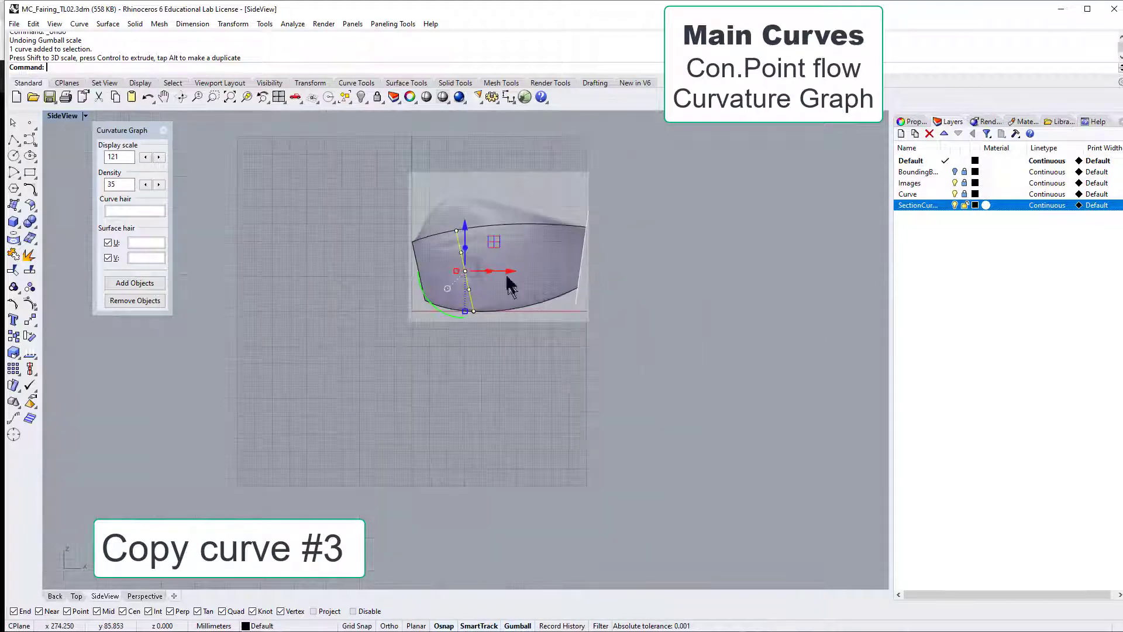
pyautogui.scroll(3, 485, 193)
pyautogui.scroll(2, 489, 225)
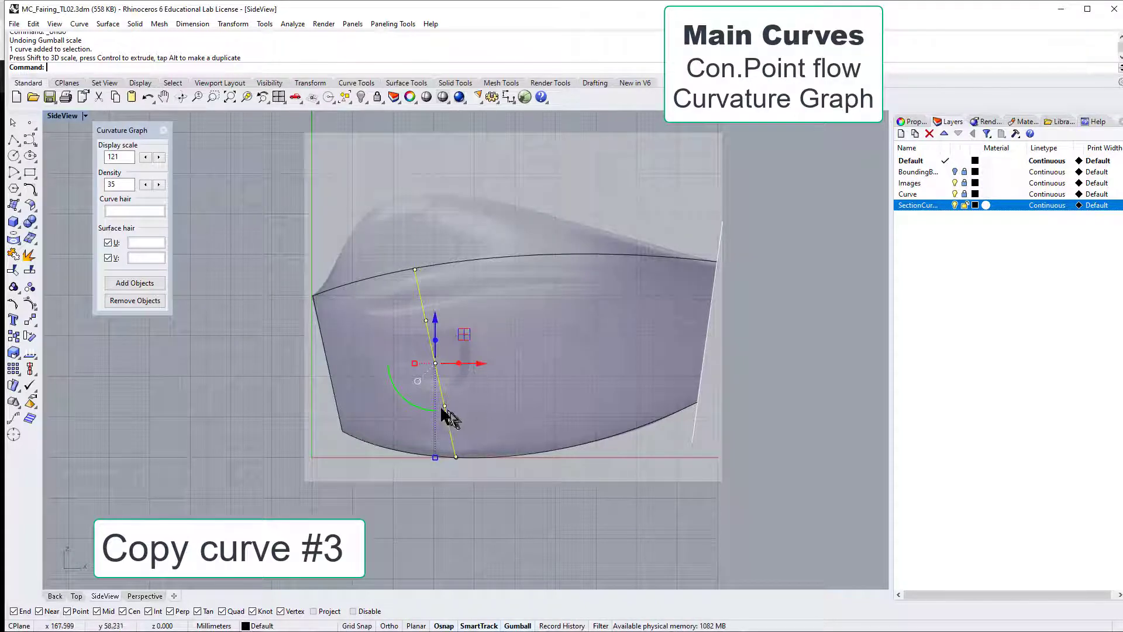
pyautogui.moveTo(421, 404); pyautogui.dragTo(420, 407)
pyautogui.moveTo(466, 332); pyautogui.dragTo(510, 334)
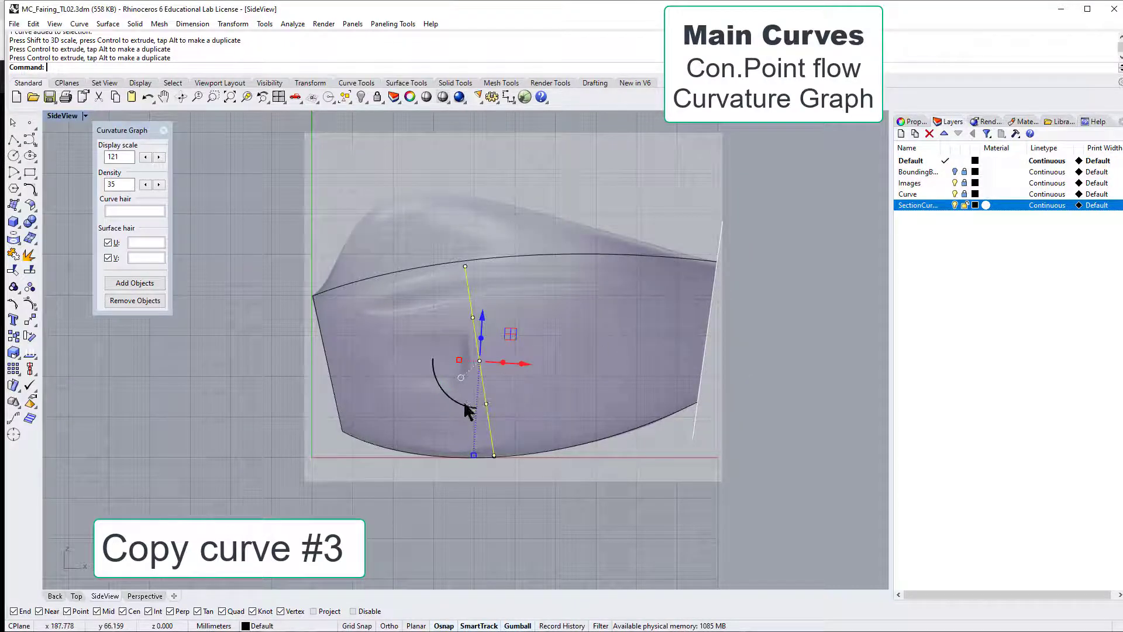
pyautogui.moveTo(465, 401); pyautogui.dragTo(459, 406)
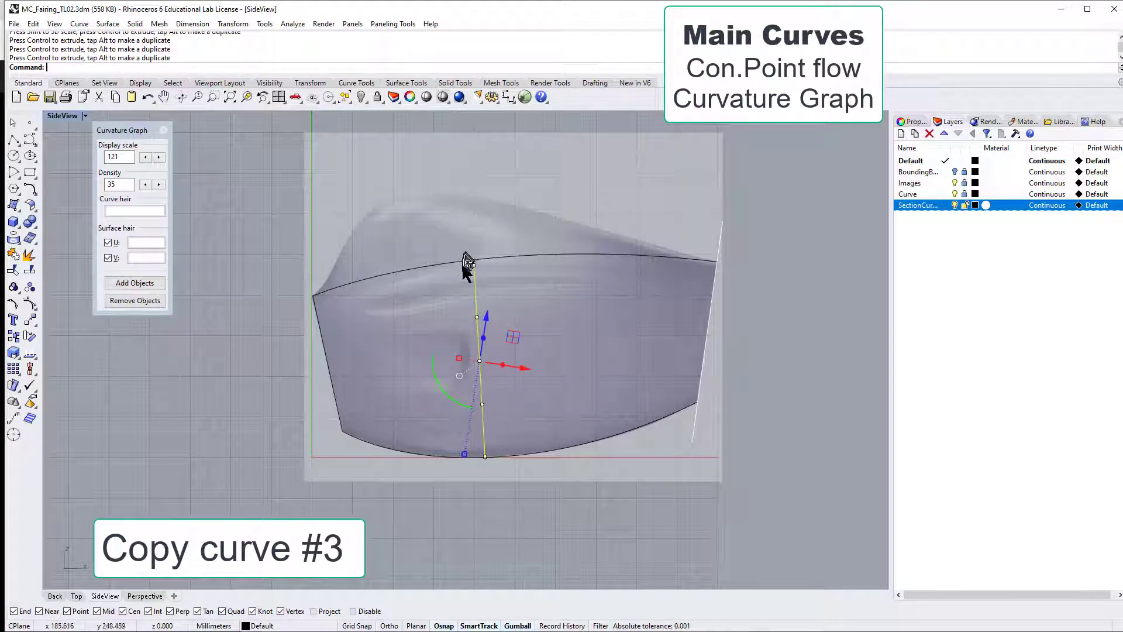
pyautogui.moveTo(512, 336); pyautogui.dragTo(514, 336)
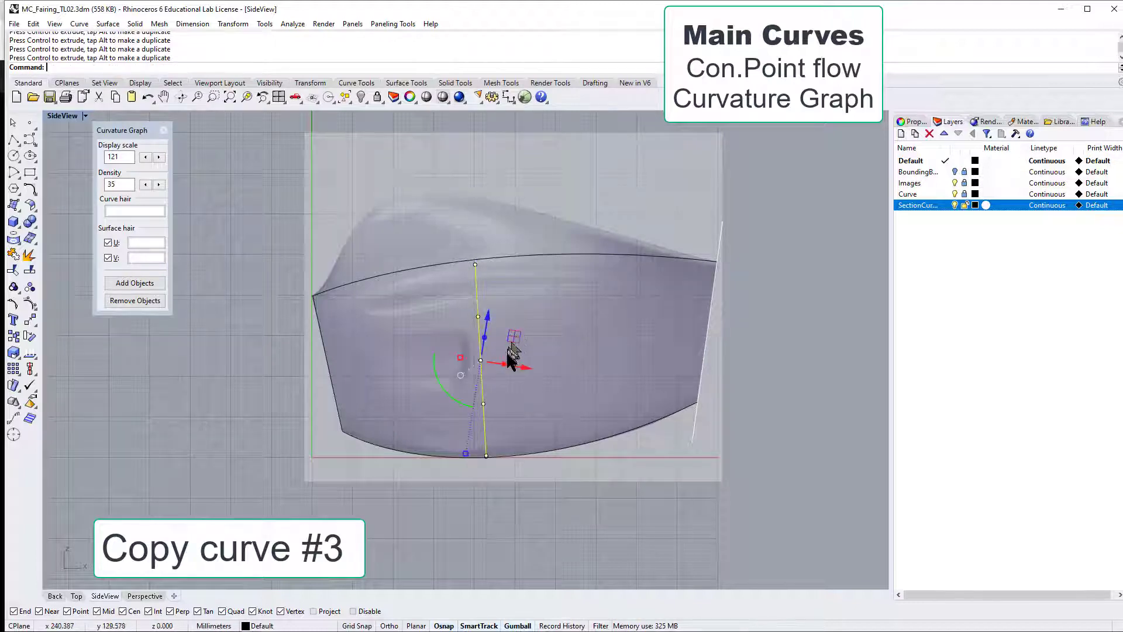
# - Scale the copied section curve slightly larger in the side view so its ends reach the upper and lower main curves
pyautogui.scroll(1, 529, 391)
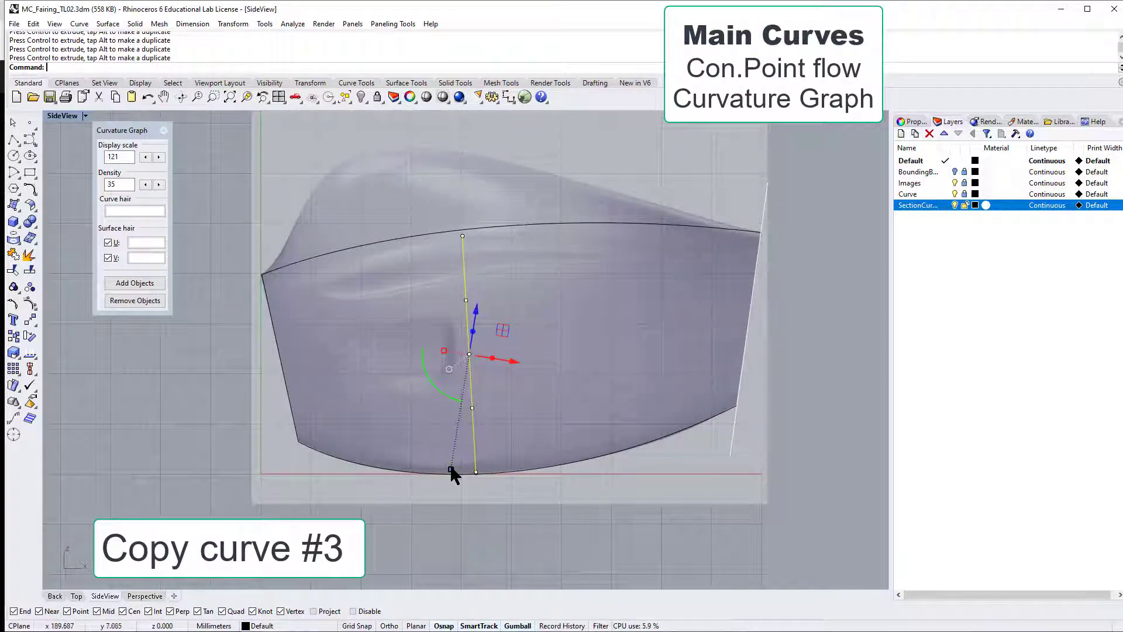
pyautogui.moveTo(452, 469); pyautogui.dragTo(450, 472)
pyautogui.scroll(4, 451, 497)
pyautogui.scroll(-8, 450, 497)
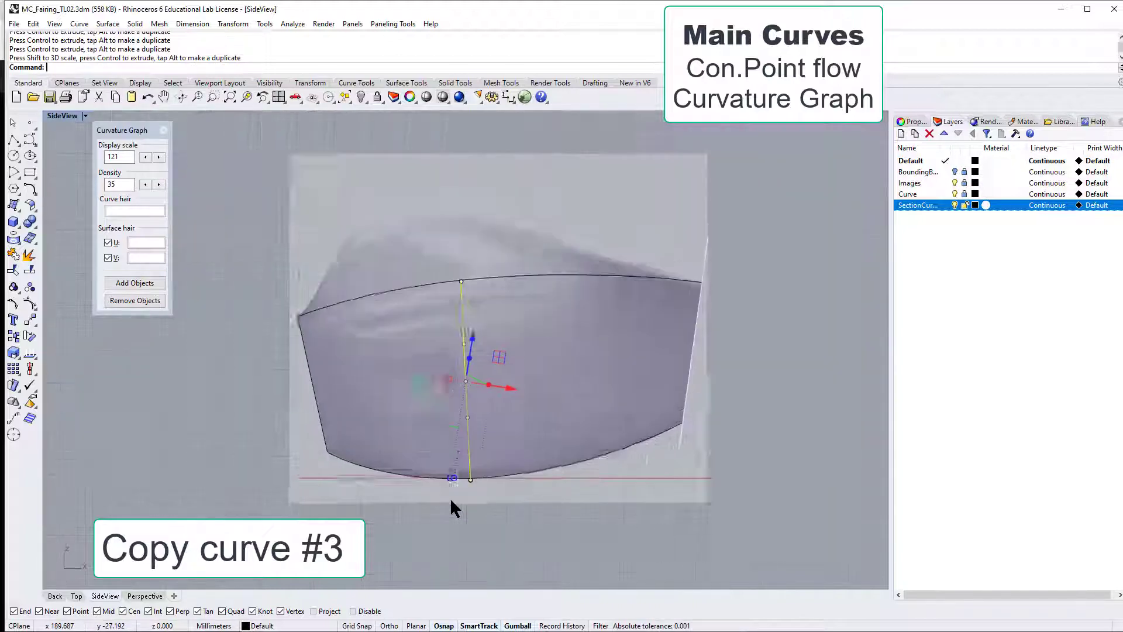
pyautogui.scroll(5, 465, 497)
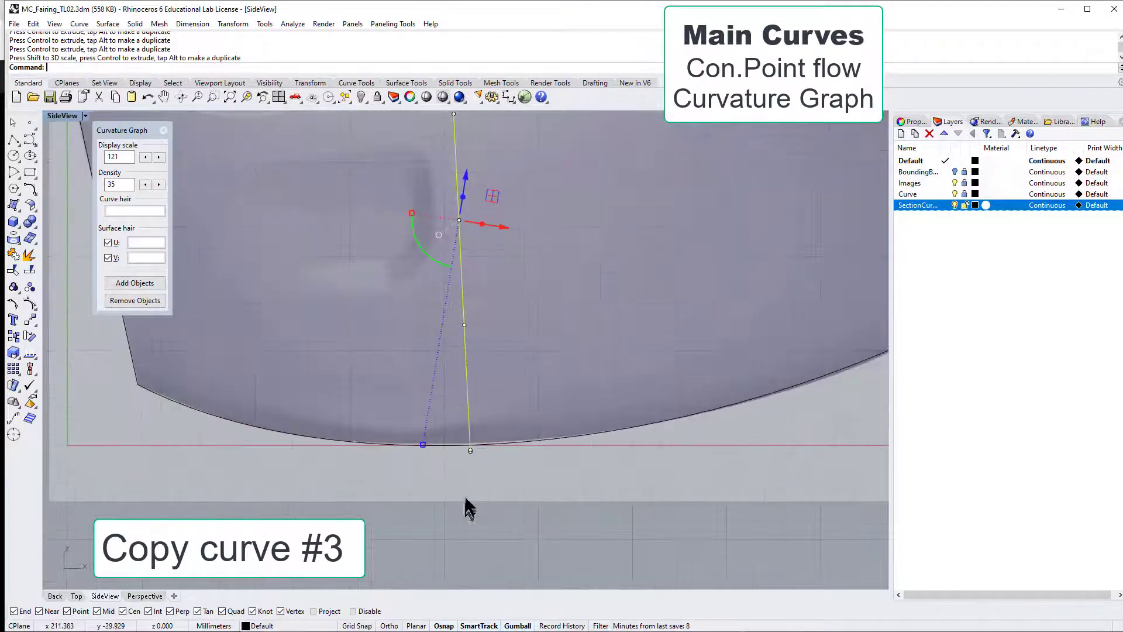
pyautogui.scroll(5, 484, 455)
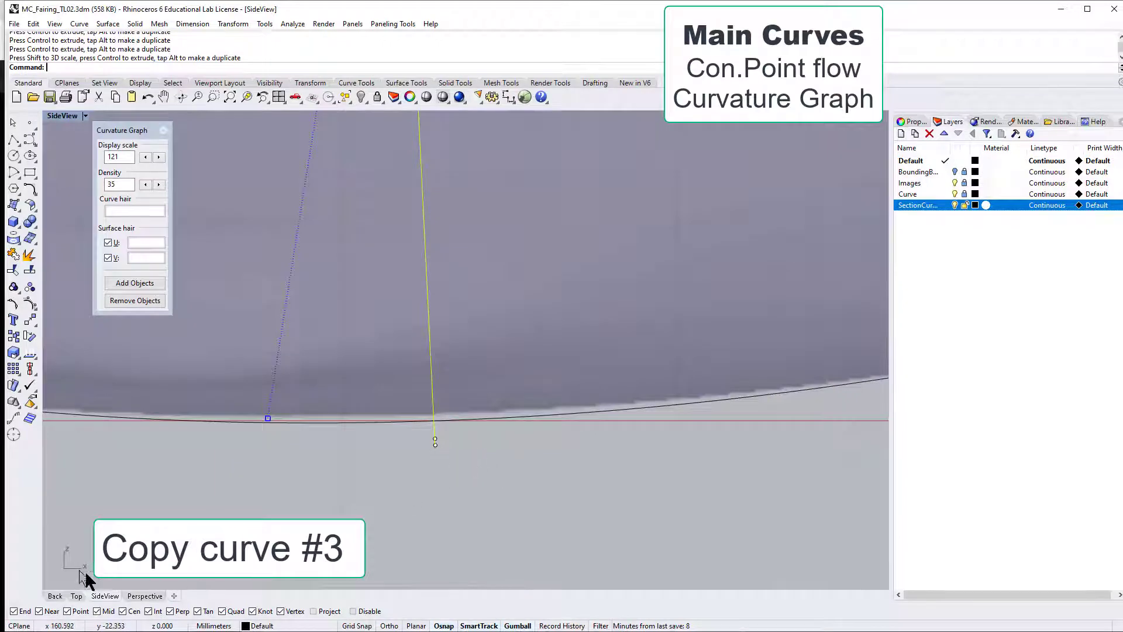
# - Move the middle section curve's lower end point in the perspective view so it snaps onto the lower main curve
pyautogui.scroll(-5, 83, 579)
pyautogui.scroll(10, 522, 504)
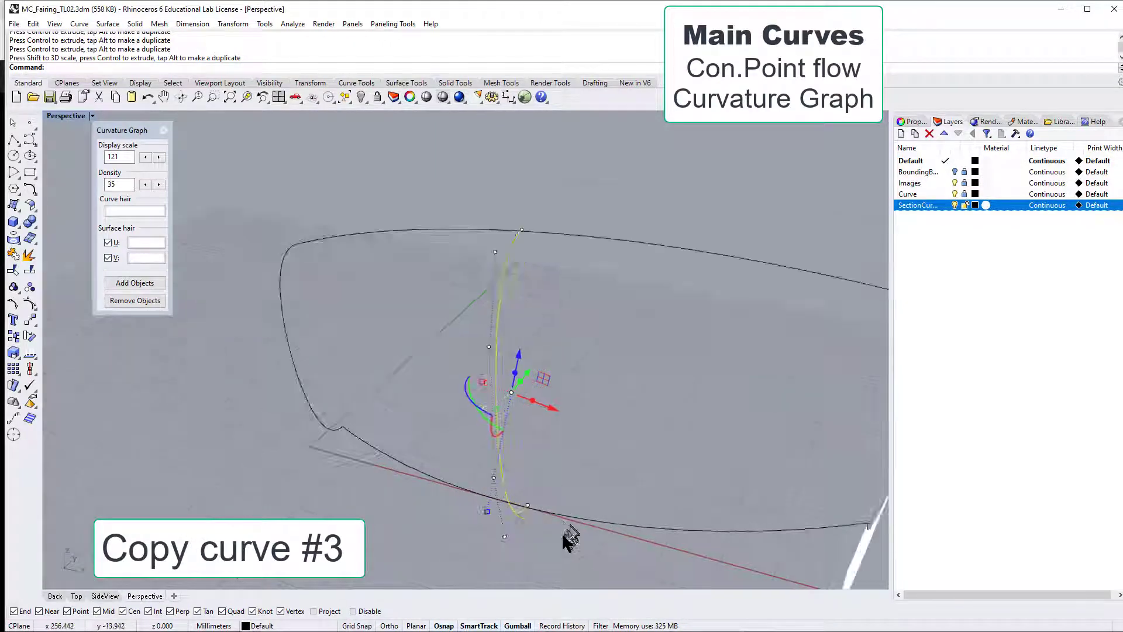
pyautogui.scroll(3, 518, 496)
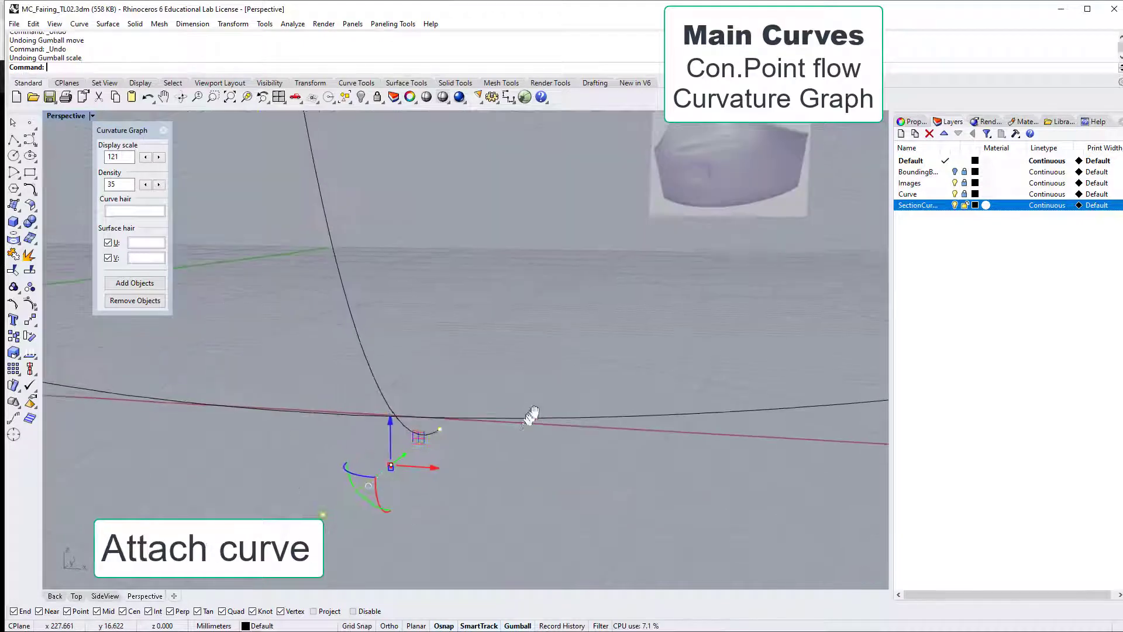
pyautogui.moveTo(526, 413)
pyautogui.keyDown('shift'); pyautogui.mouseDown(button='right')
pyautogui.moveTo(548, 398)
pyautogui.moveTo(533, 397)
pyautogui.mouseUp(button='right'); pyautogui.keyUp('shift')
pyautogui.scroll(6, 531, 396)
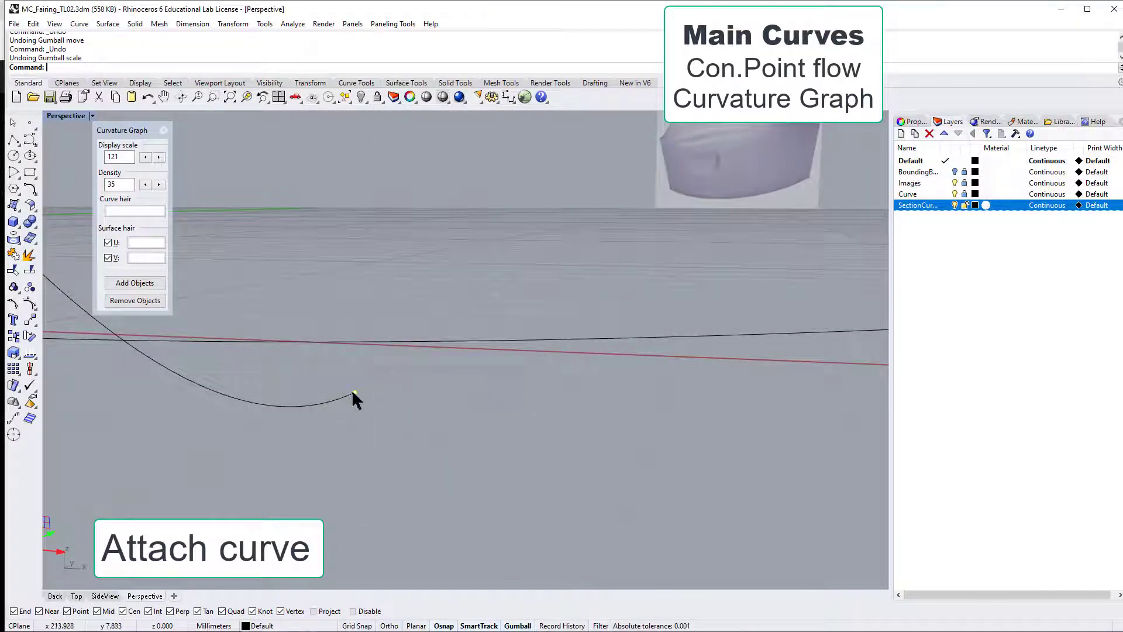
pyautogui.click(353, 392)
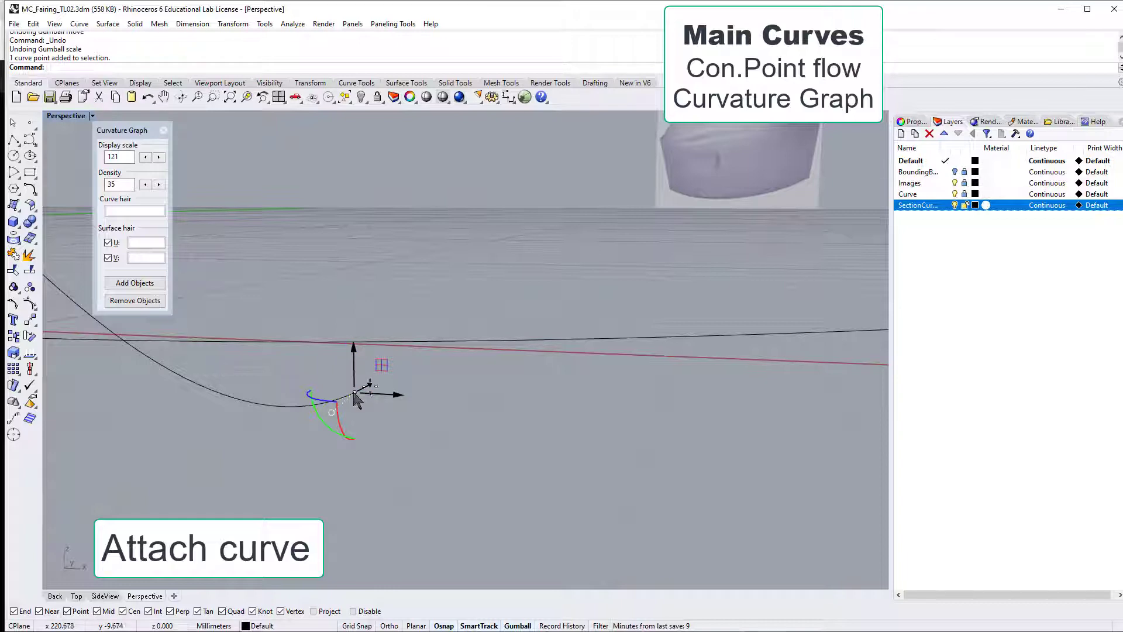
pyautogui.moveTo(354, 393); pyautogui.dragTo(380, 350)
# - Move the middle section curve's upper end point so it snaps onto the upper main curve
pyautogui.moveTo(380, 350); pyautogui.dragTo(535, 447, button='right')
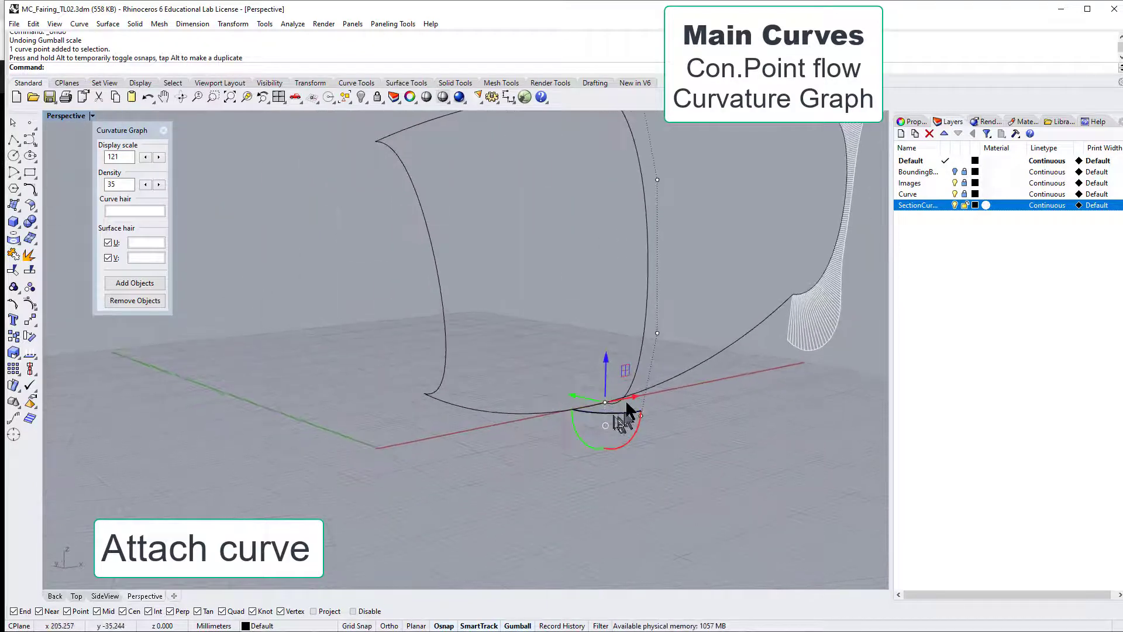
pyautogui.middleClick(602, 297)
pyautogui.keyDown('shift'); pyautogui.moveTo(589, 352); pyautogui.dragTo(553, 474, button='right'); pyautogui.keyUp('shift')
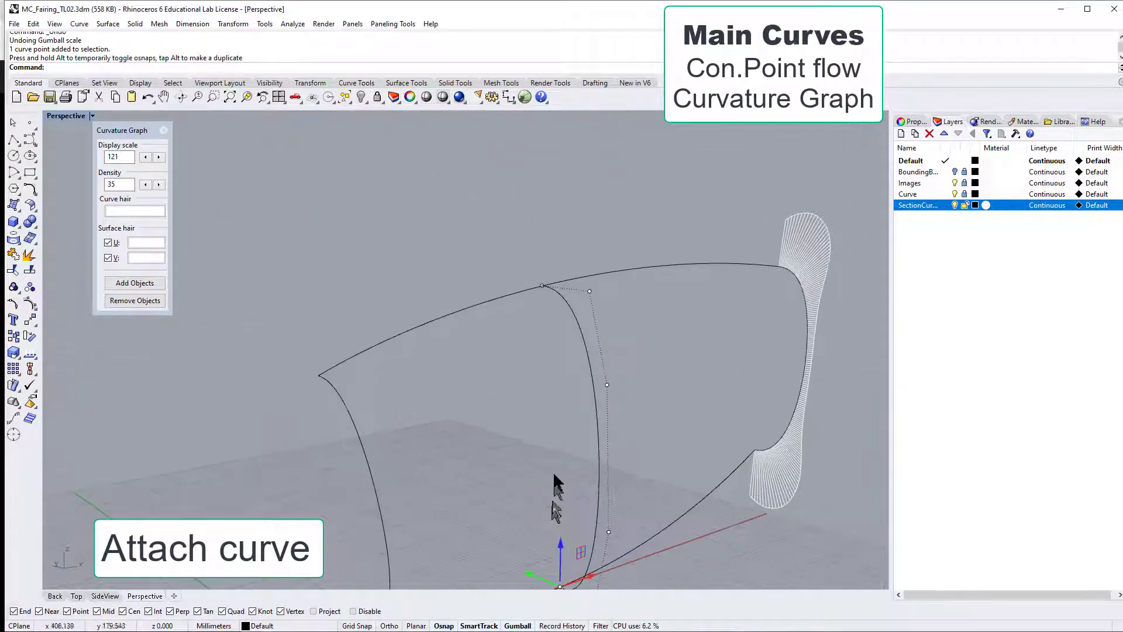
pyautogui.middleClick(534, 321)
pyautogui.keyDown('shift'); pyautogui.moveTo(532, 397); pyautogui.dragTo(515, 452, button='right'); pyautogui.keyUp('shift')
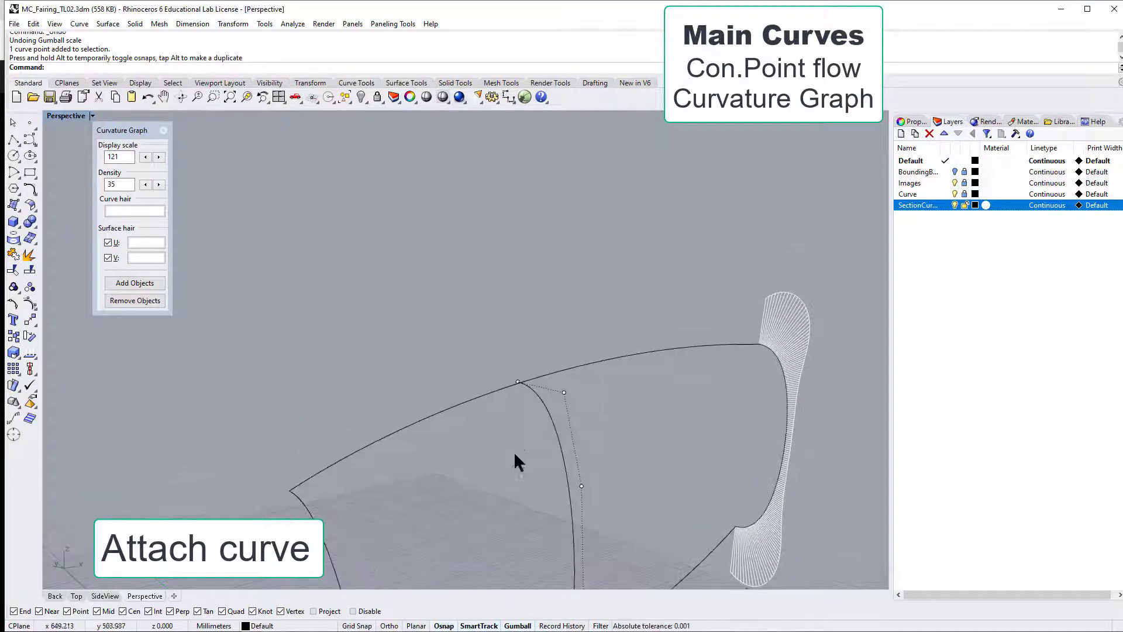
pyautogui.scroll(12, 519, 428)
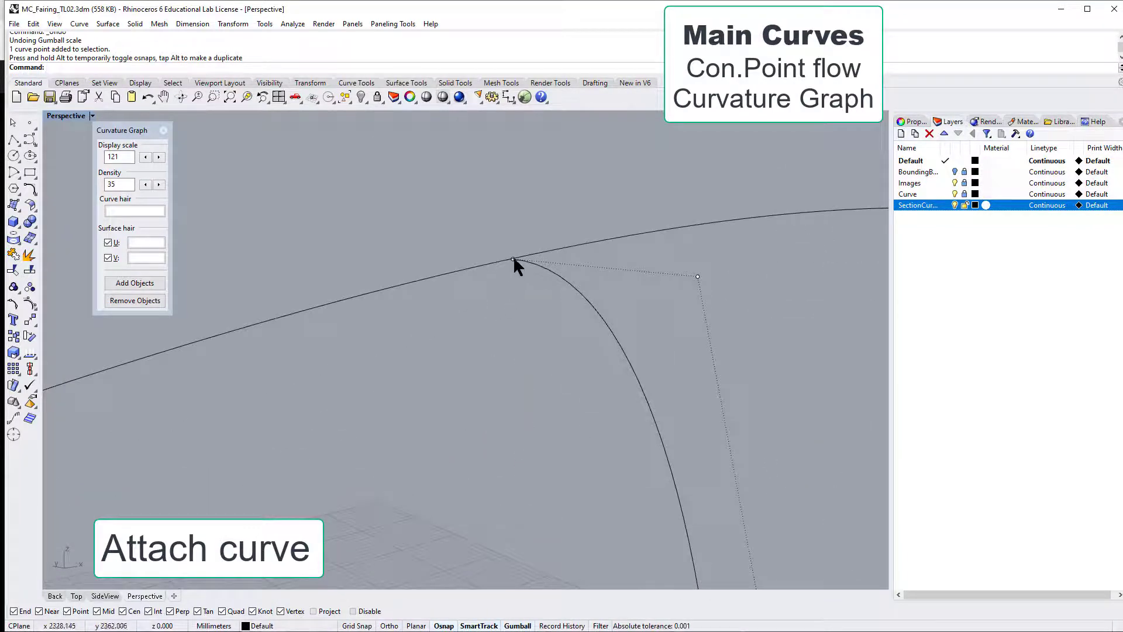
pyautogui.click(513, 259)
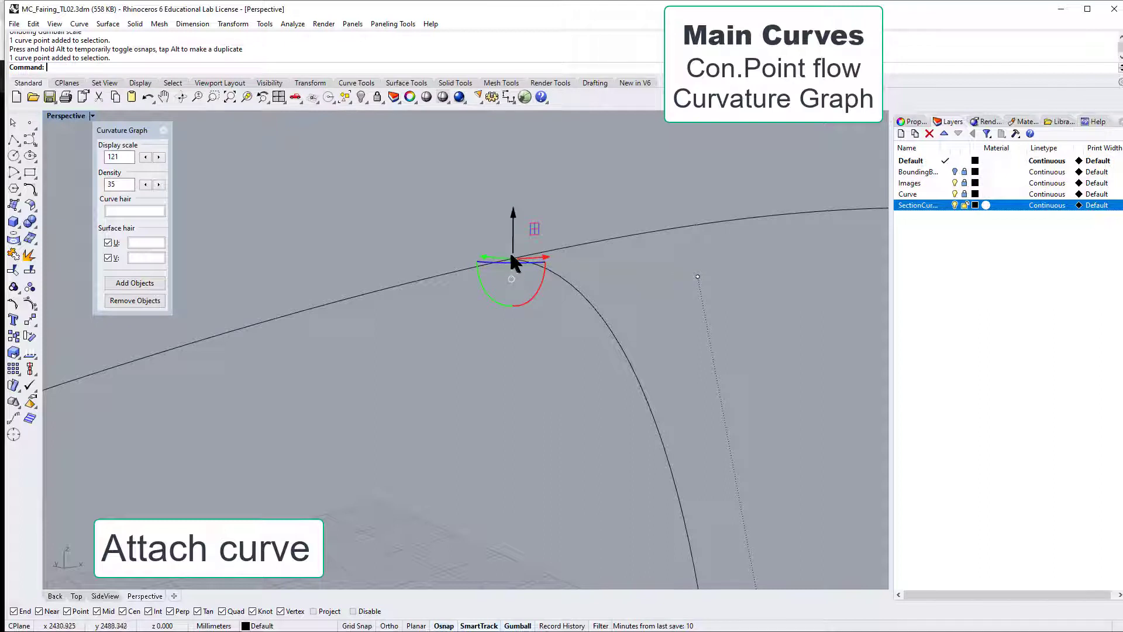
pyautogui.moveTo(511, 257)
pyautogui.mouseDown()
pyautogui.moveTo(552, 250)
pyautogui.moveTo(505, 266)
pyautogui.mouseUp()
pyautogui.scroll(-5, 509, 271)
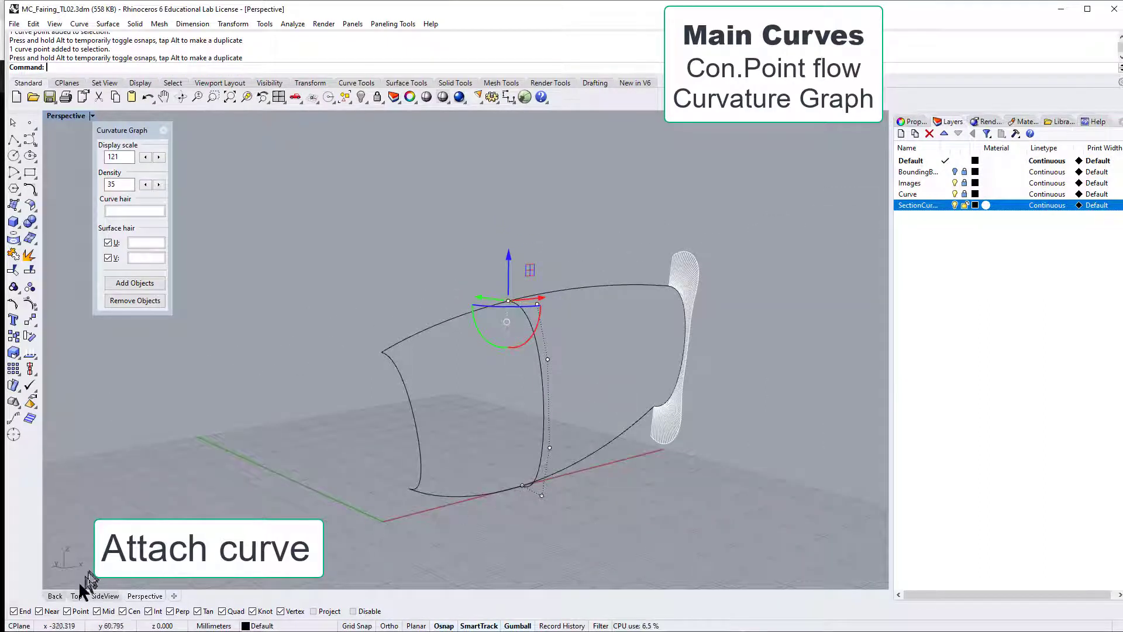
# - In the back view, align the middle section curve's two upper control points by relocating the gumball to the end point and flattening them vertically
pyautogui.click(55, 596)
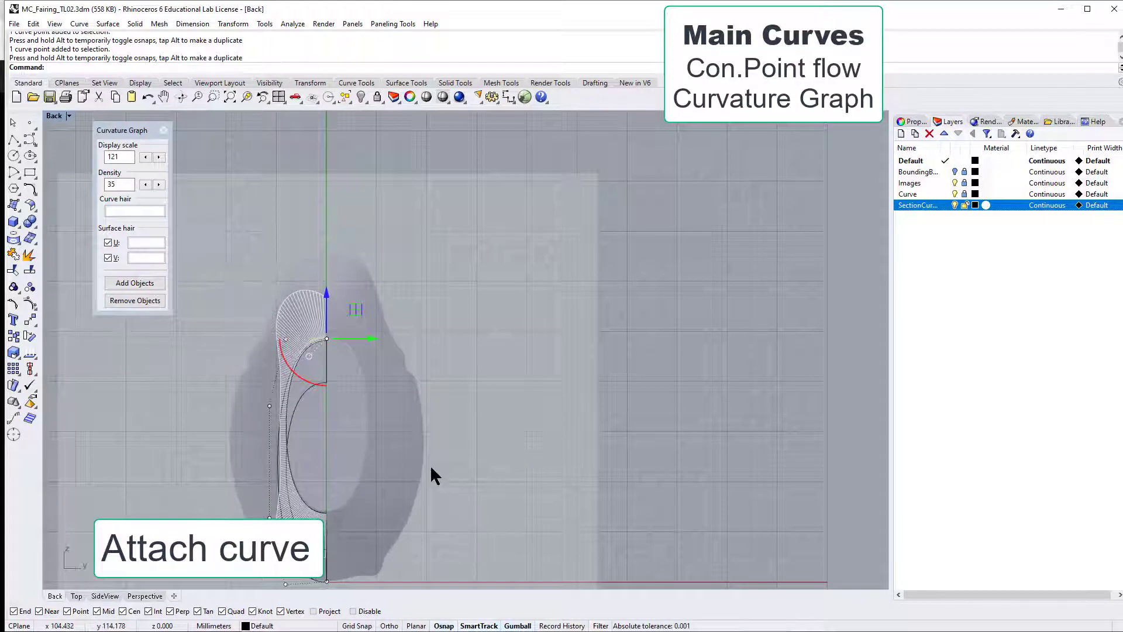
pyautogui.scroll(5, 334, 356)
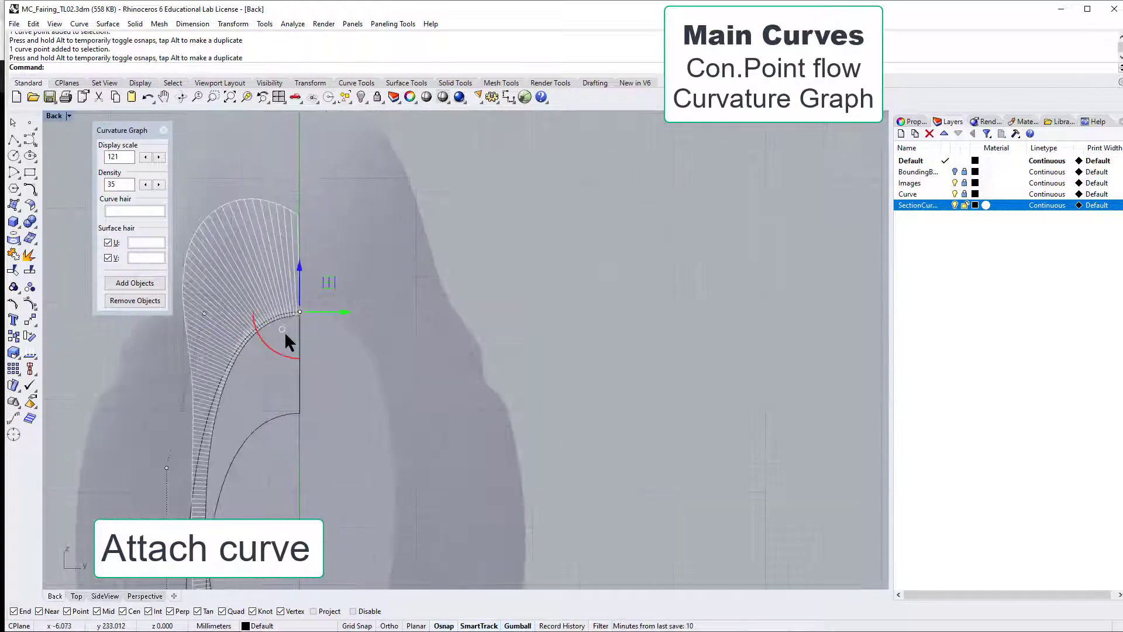
pyautogui.moveTo(430, 393); pyautogui.dragTo(727, 427, button='right')
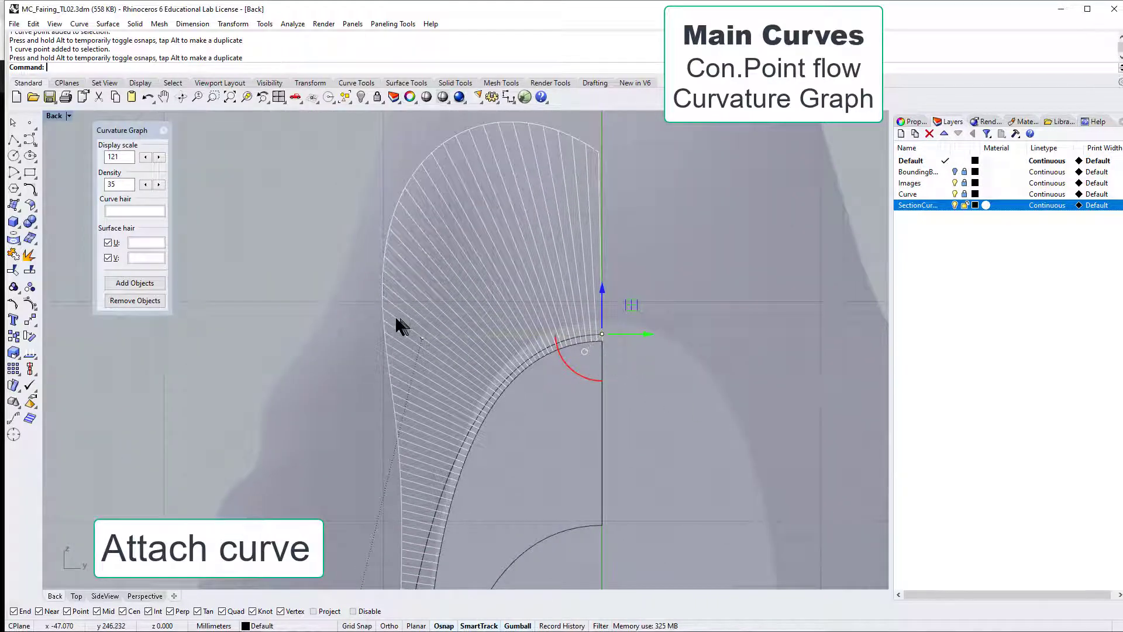
pyautogui.moveTo(577, 344); pyautogui.dragTo(634, 342)
pyautogui.scroll(3, 633, 338)
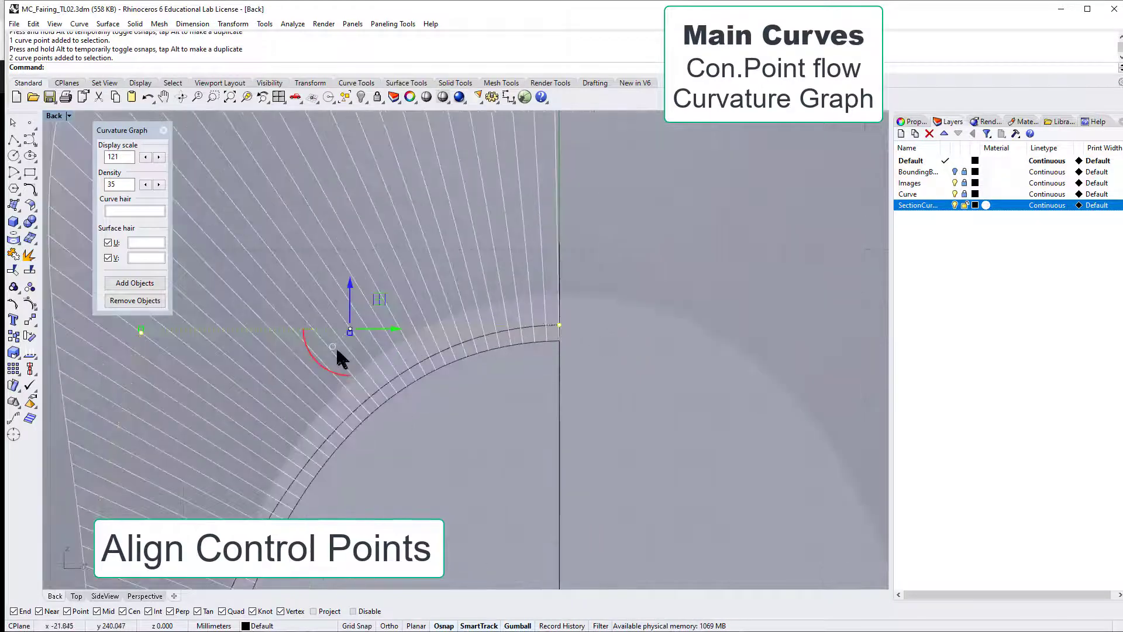
pyautogui.click(332, 348)
pyautogui.click(366, 354)
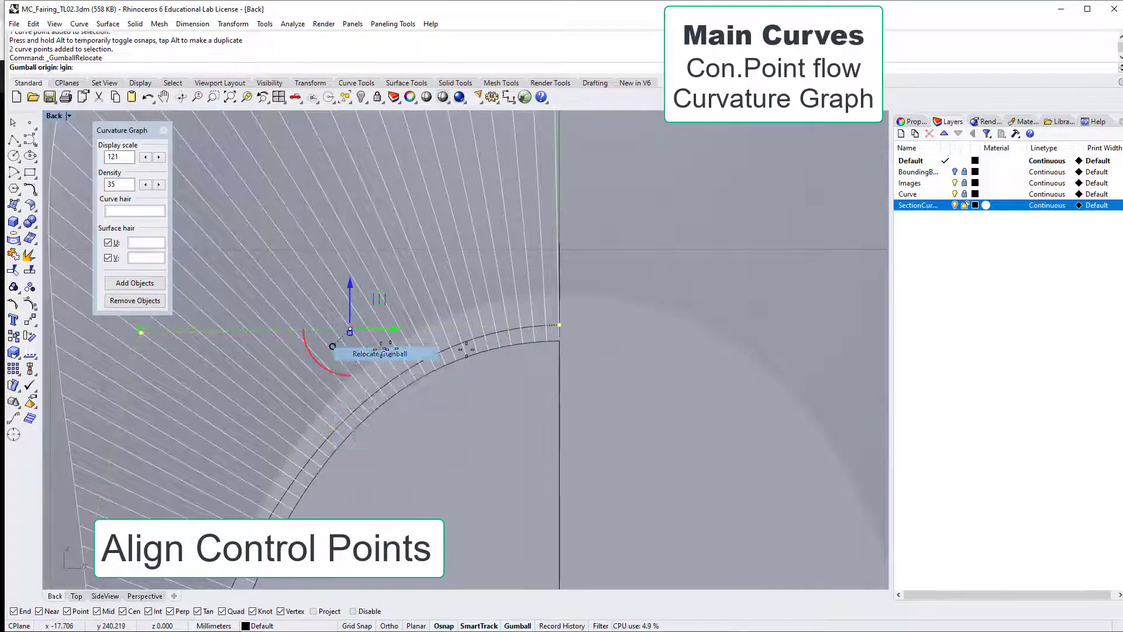
pyautogui.click(560, 325)
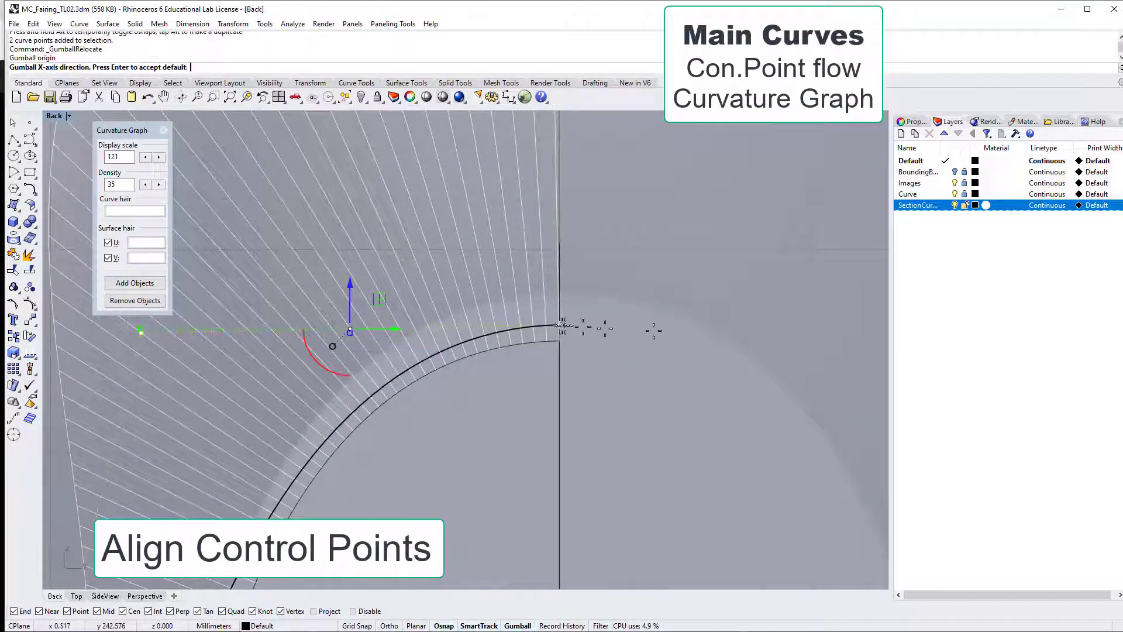
pyautogui.click(752, 326)
pyautogui.press('Return')
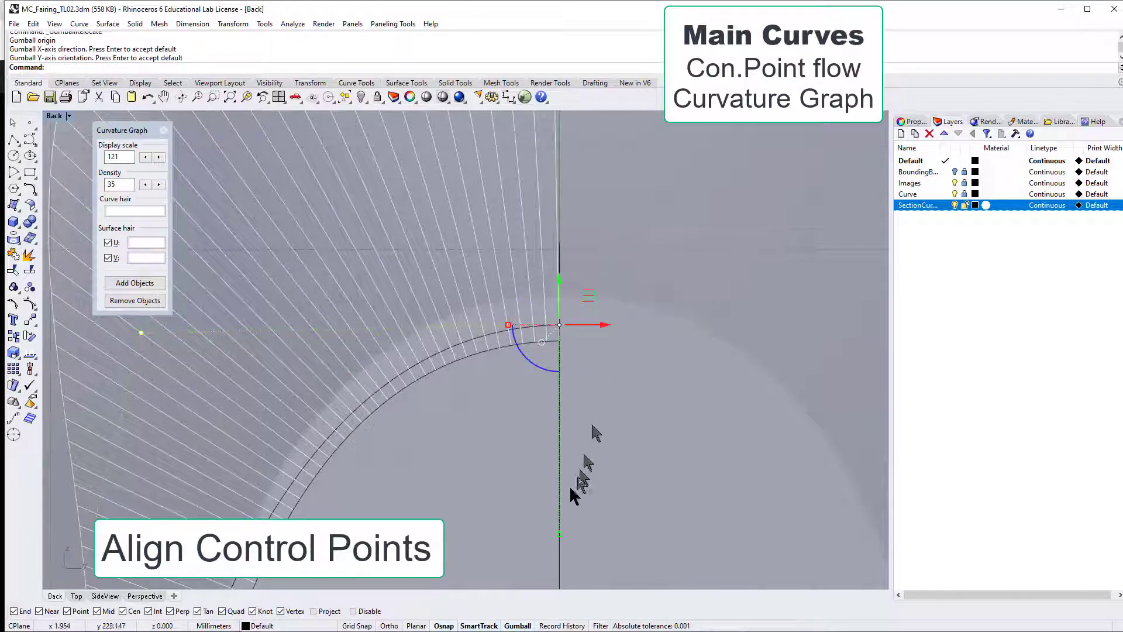
pyautogui.click(559, 533)
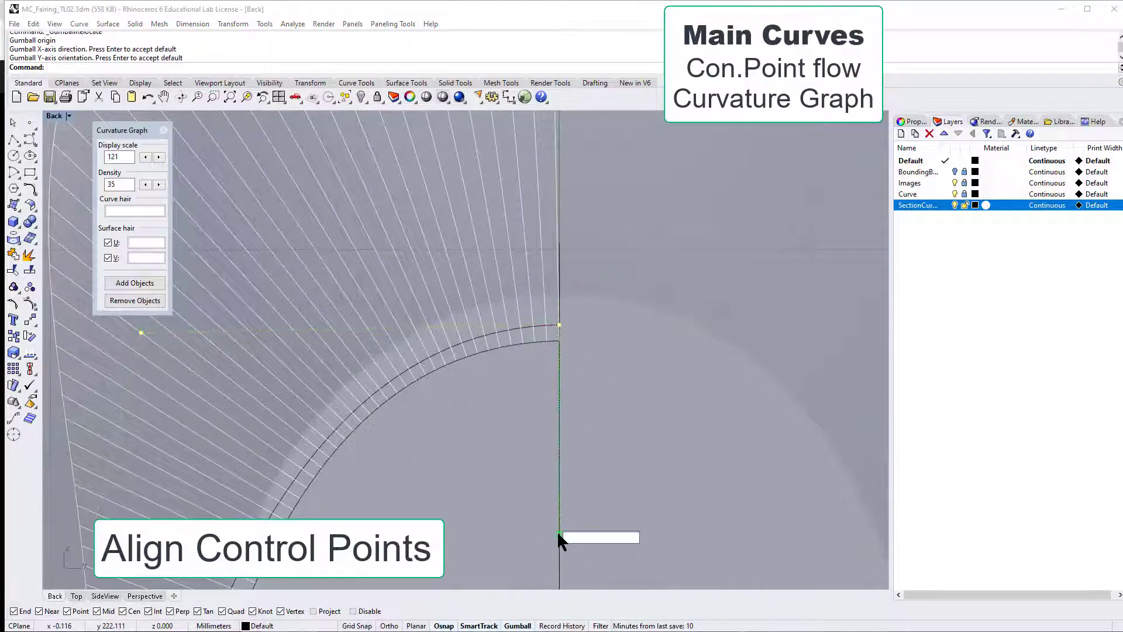
pyautogui.press('Return')
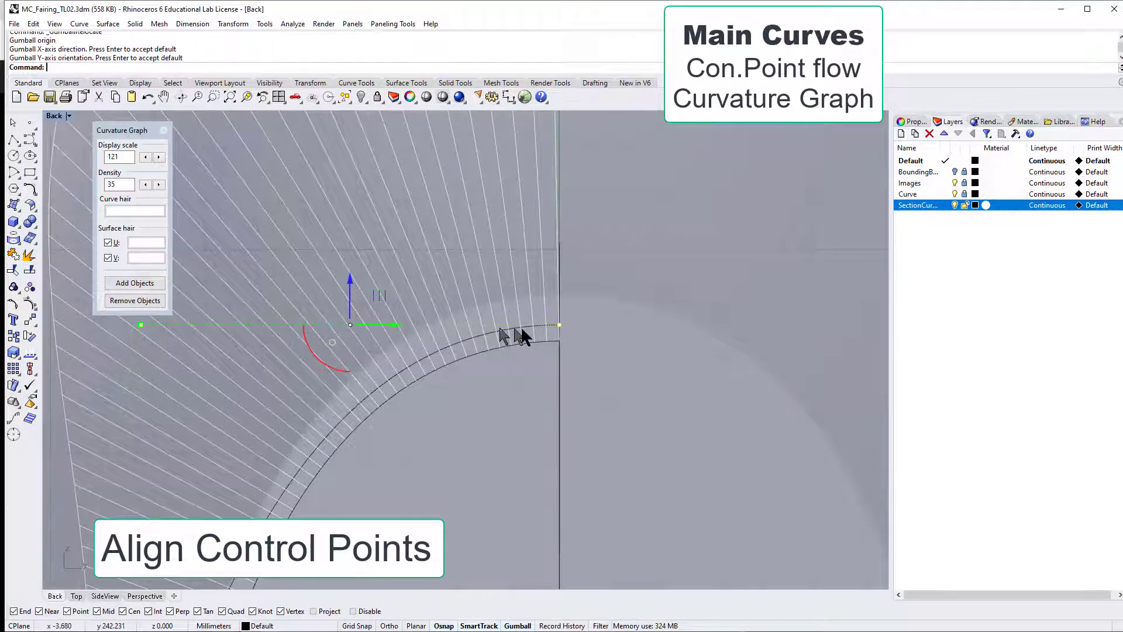
# - Select the middle section curve's two lower control points in the back view
pyautogui.scroll(-20, 544, 410)
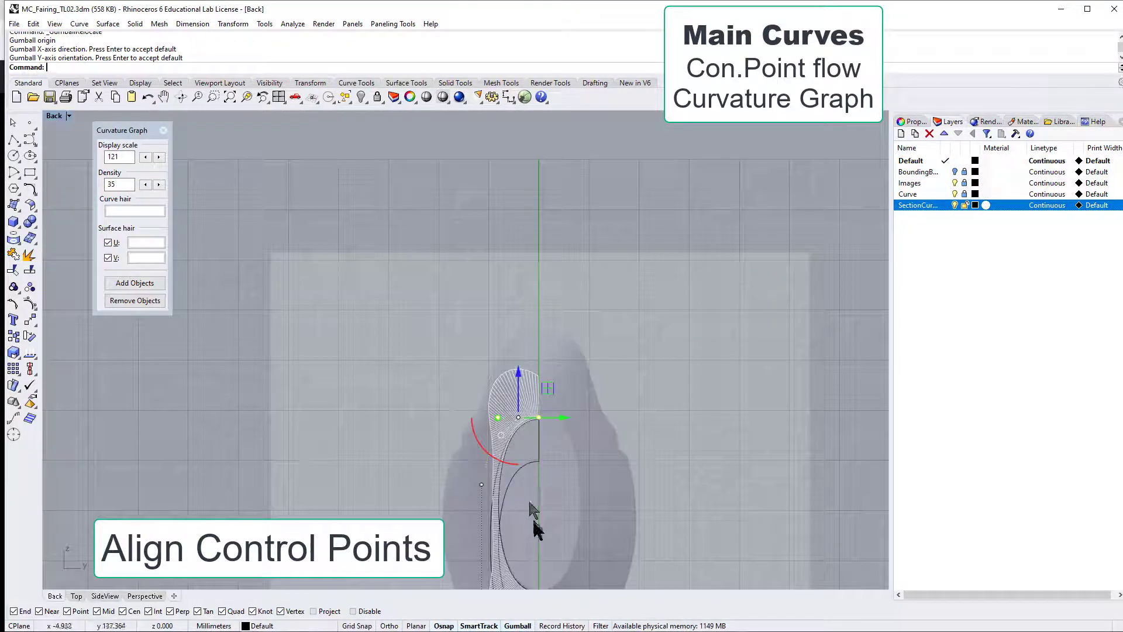
pyautogui.moveTo(542, 512); pyautogui.dragTo(512, 322, button='right')
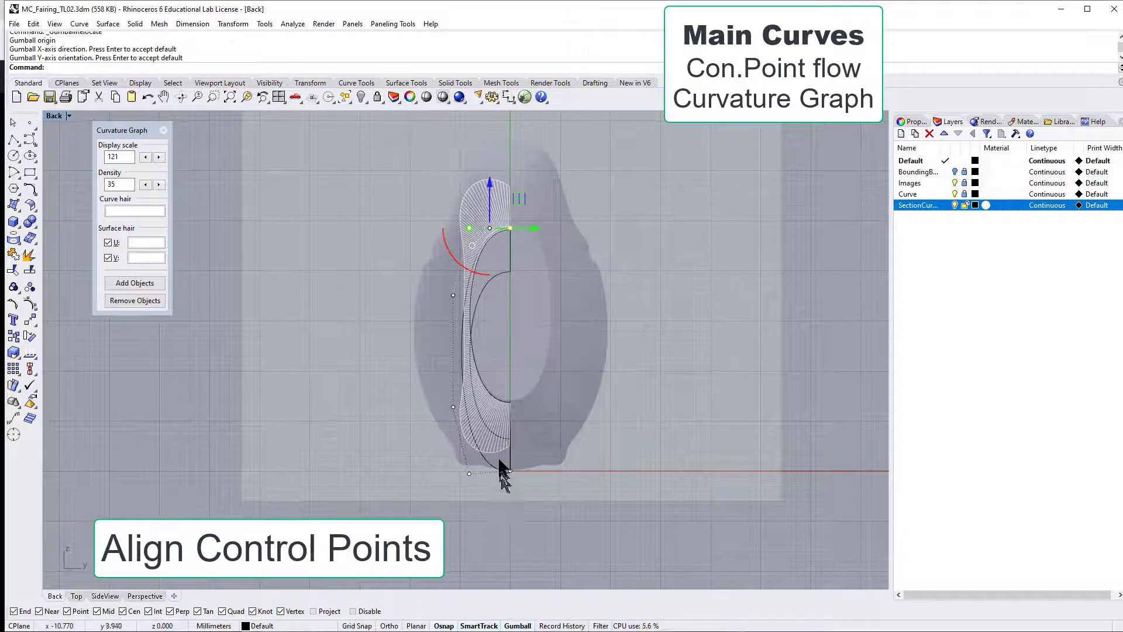
pyautogui.scroll(4, 501, 464)
pyautogui.scroll(5, 585, 511)
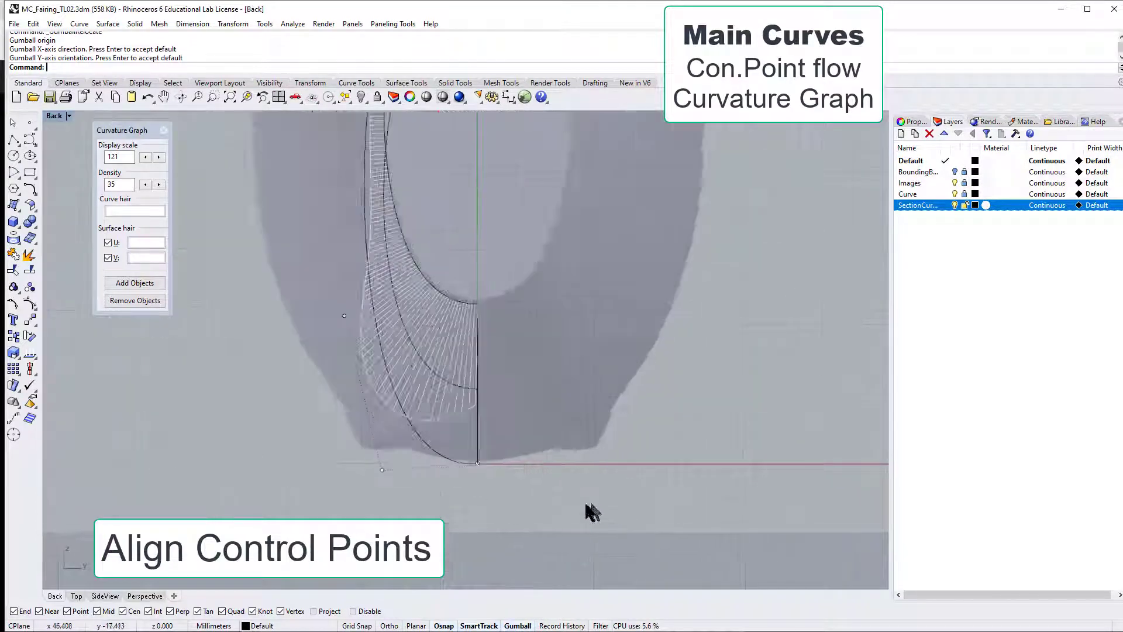
pyautogui.moveTo(310, 439); pyautogui.dragTo(507, 510)
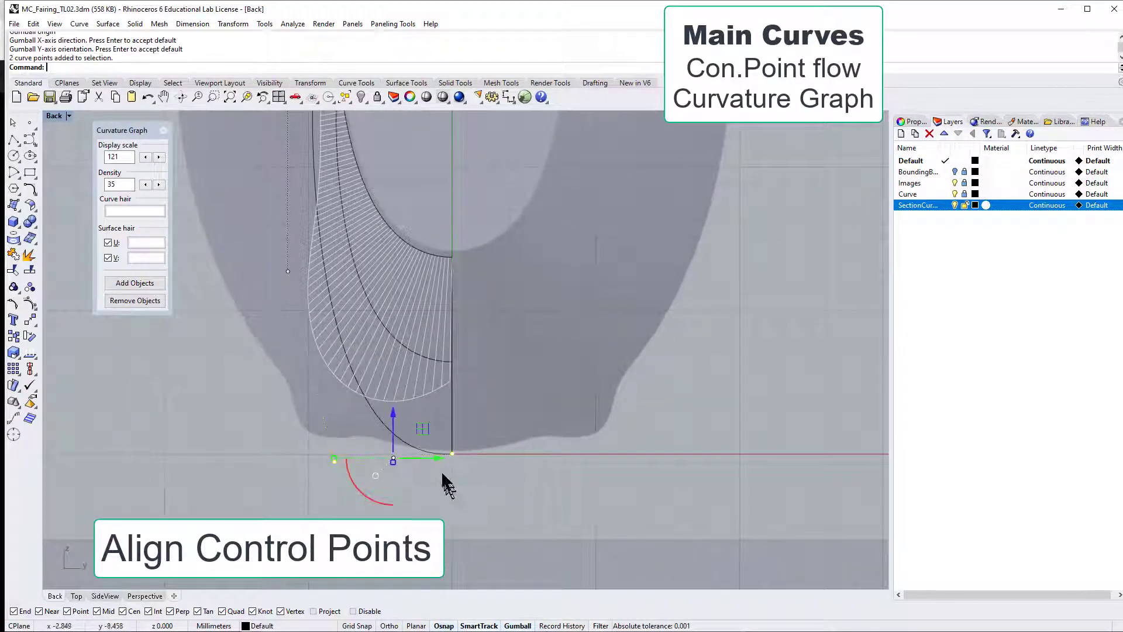
pyautogui.scroll(5, 468, 479)
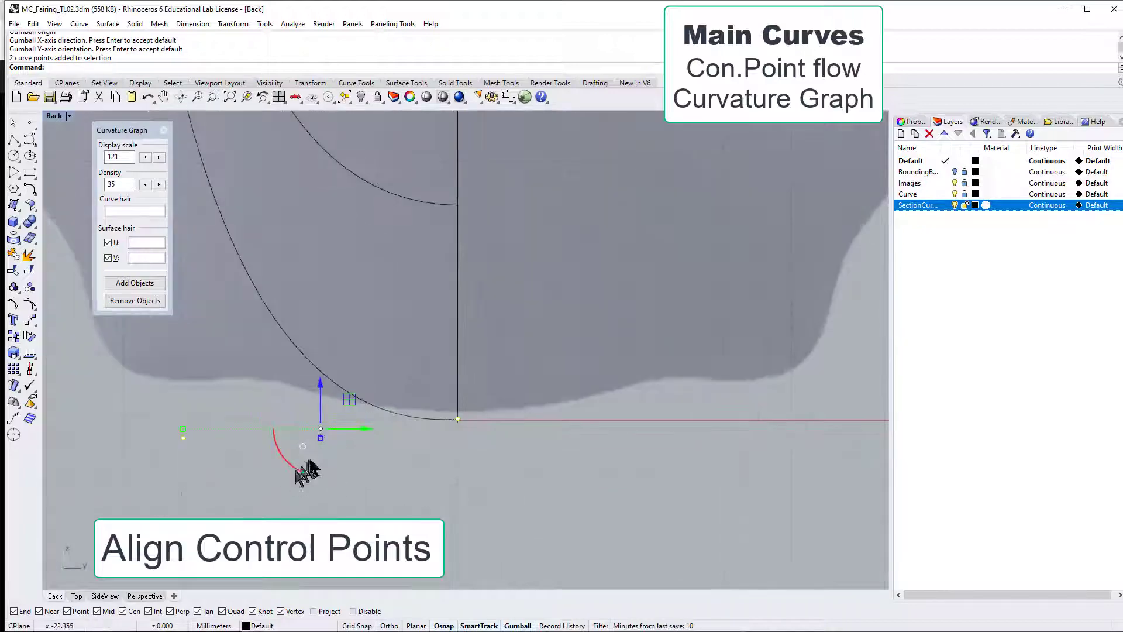
pyautogui.click(301, 445)
pyautogui.click(318, 454)
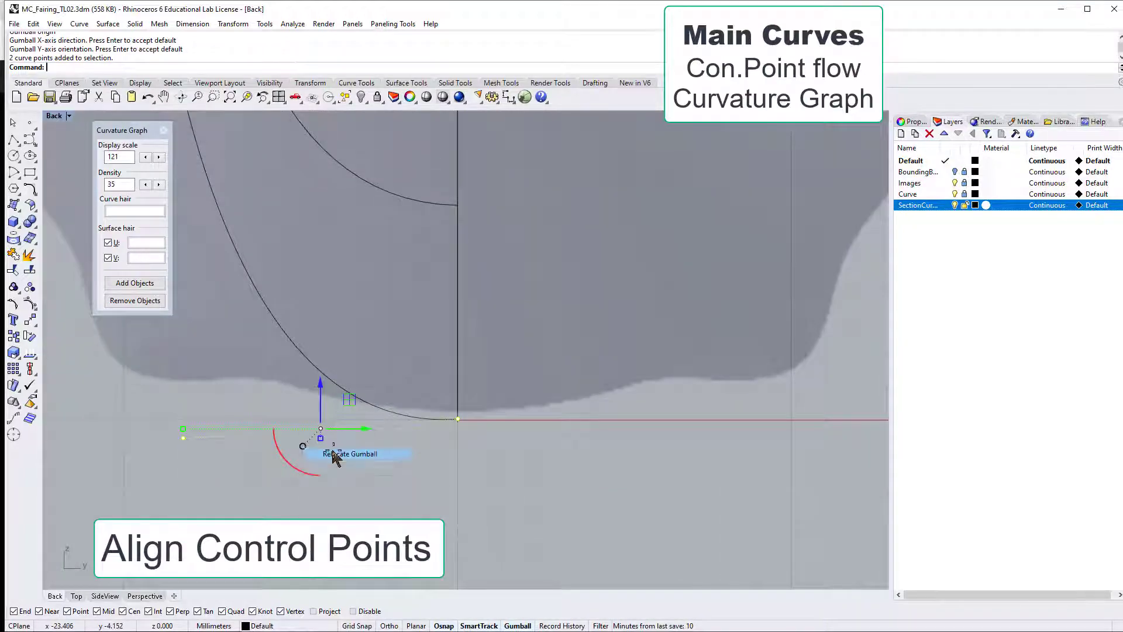
pyautogui.click(457, 420)
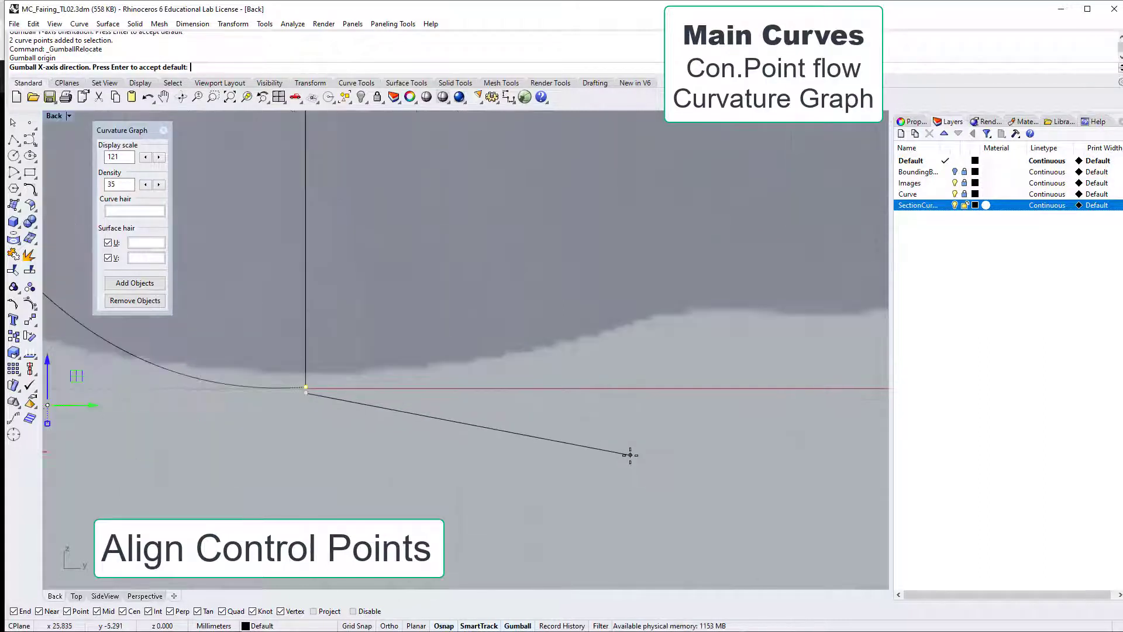
pyautogui.press('Return')
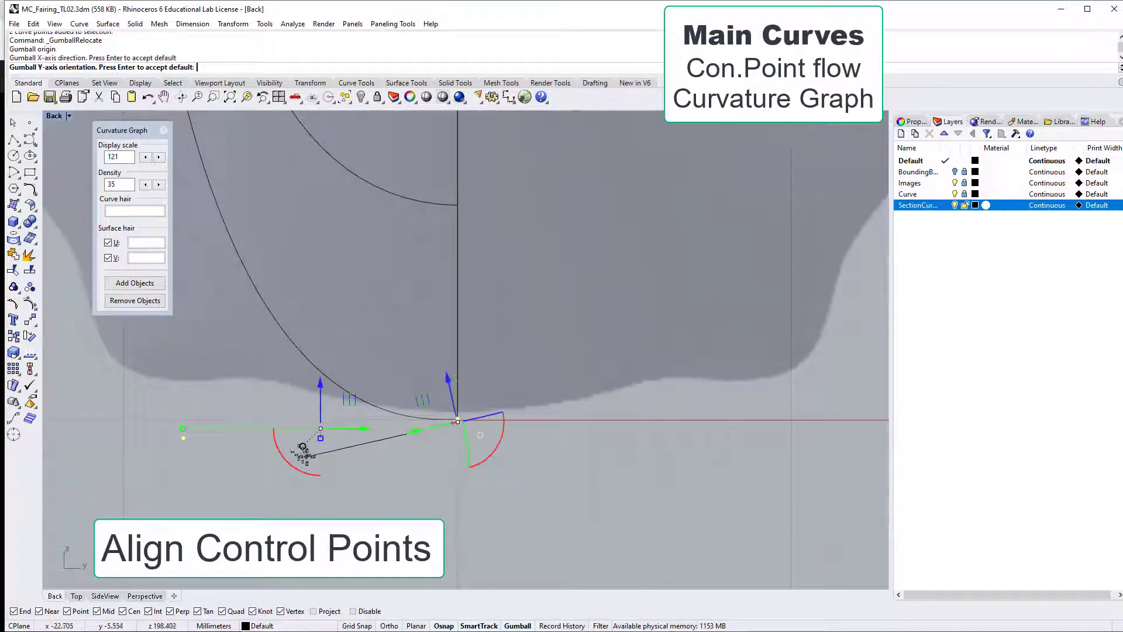
pyautogui.press('Return')
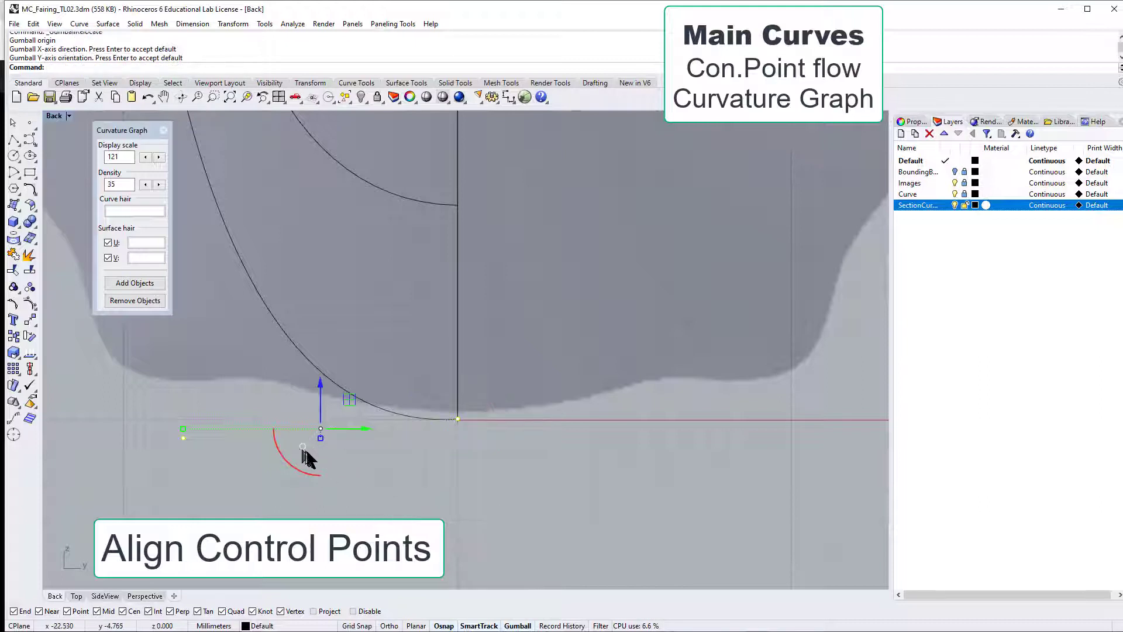
# - Relocate the gumball to the middle section curve's lower end point, with its axes set horizontal and vertical
pyautogui.click(302, 446)
pyautogui.click(345, 454)
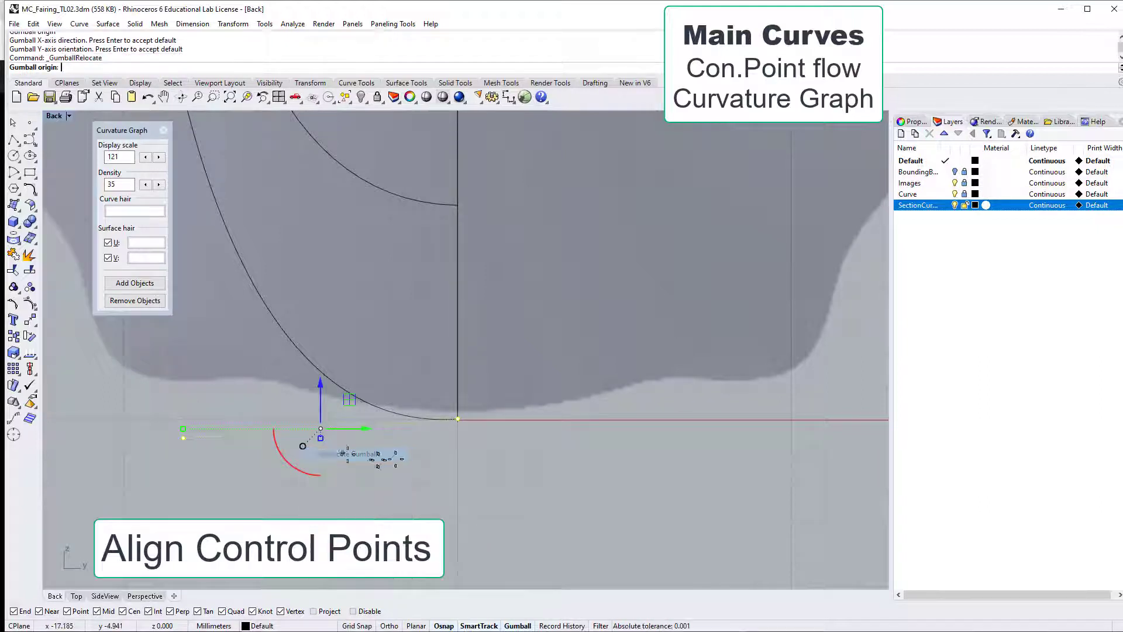
pyautogui.scroll(5, 450, 422)
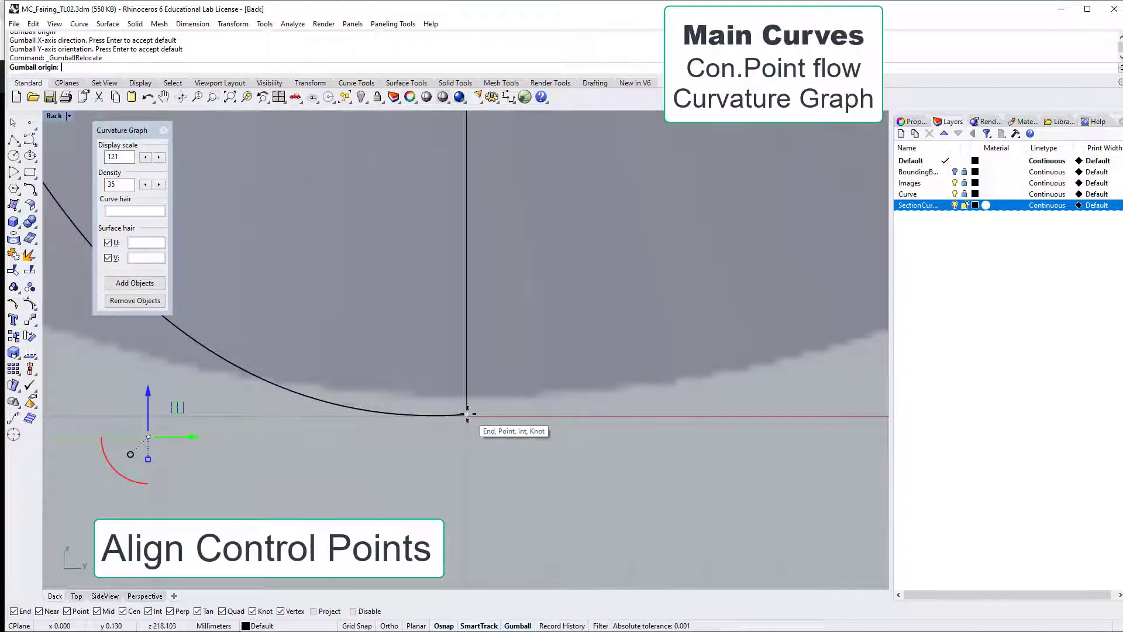
pyautogui.click(467, 414)
pyautogui.click(719, 411)
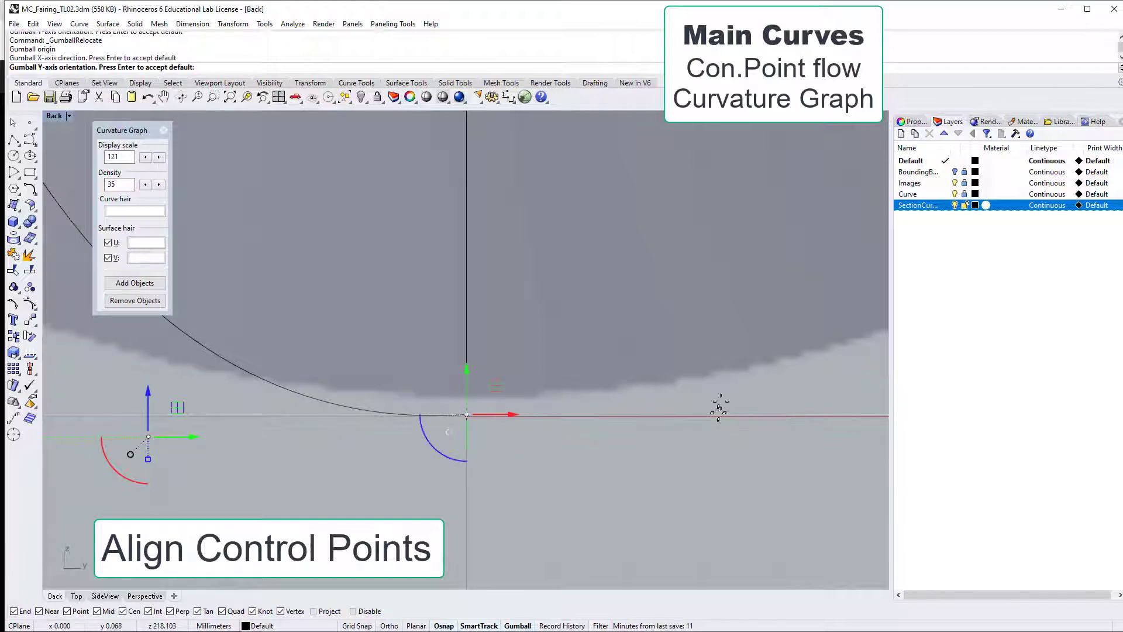
pyautogui.click(466, 255)
# - Scale the two lower control points vertically by 0 so they line up horizontally with the lower end point
pyautogui.scroll(1, 514, 489)
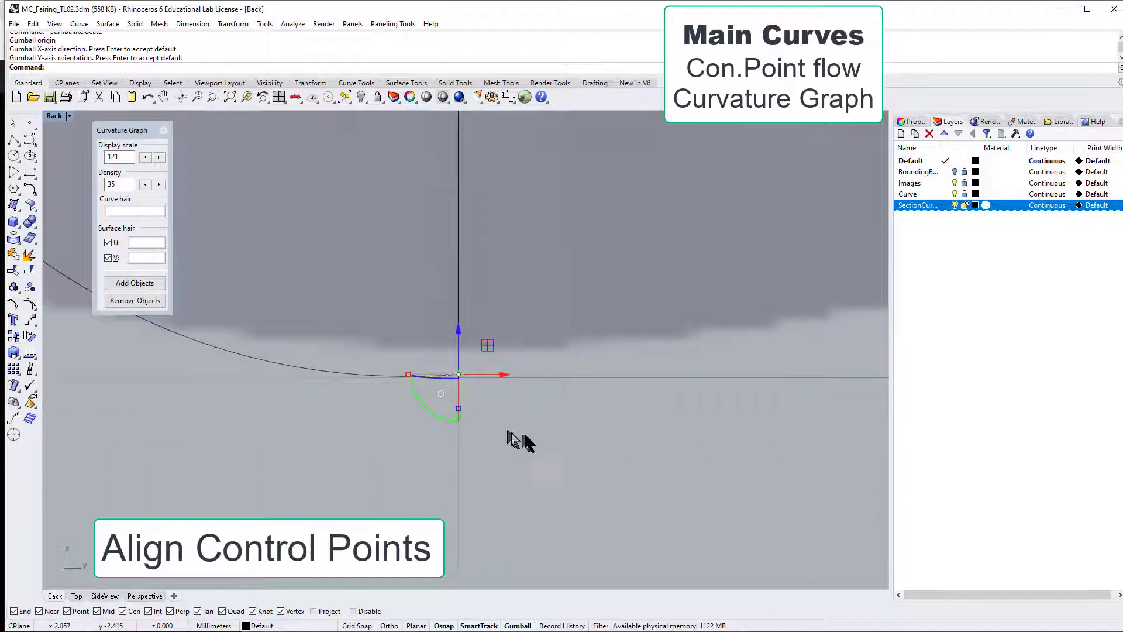
pyautogui.moveTo(521, 438); pyautogui.dragTo(751, 454, button='right')
pyautogui.scroll(-6, 786, 440)
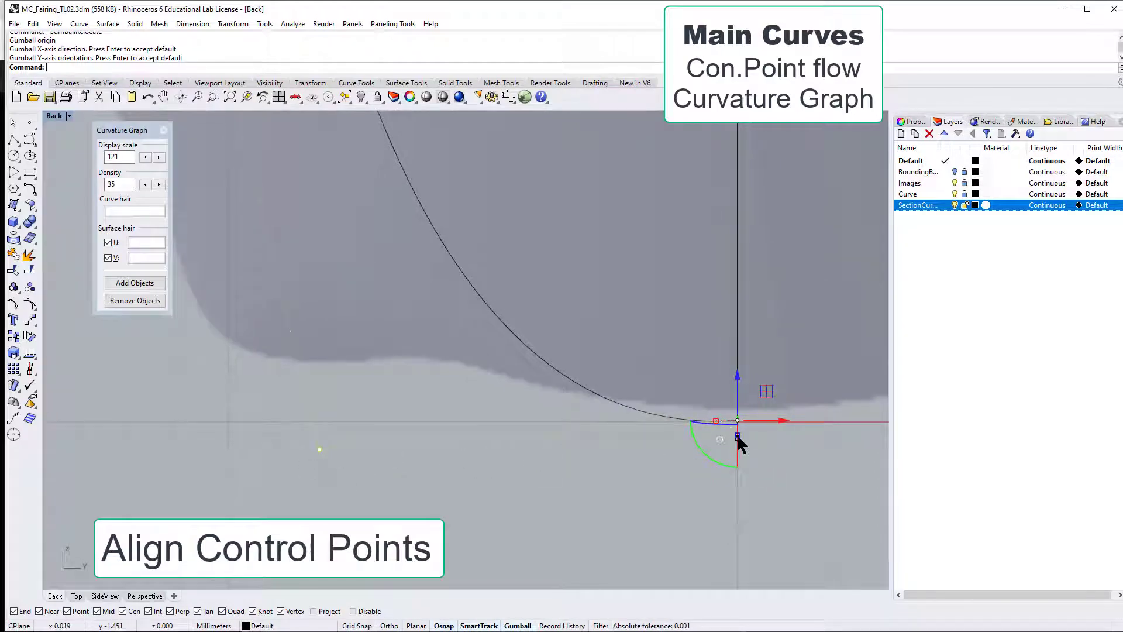
pyautogui.scroll(10, 753, 441)
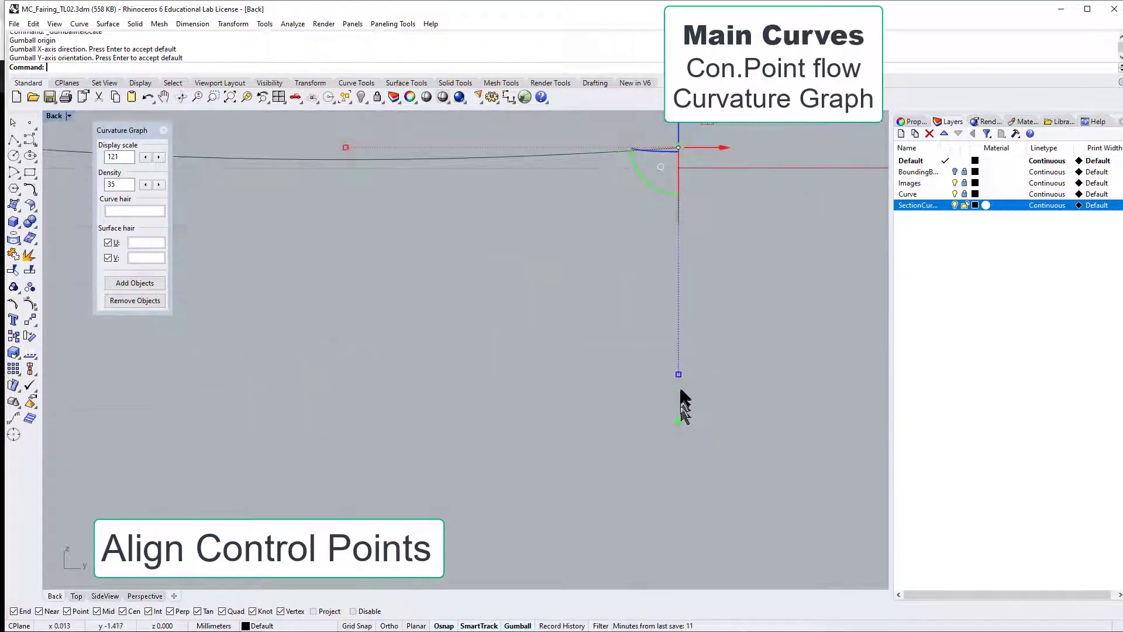
pyautogui.click(676, 373)
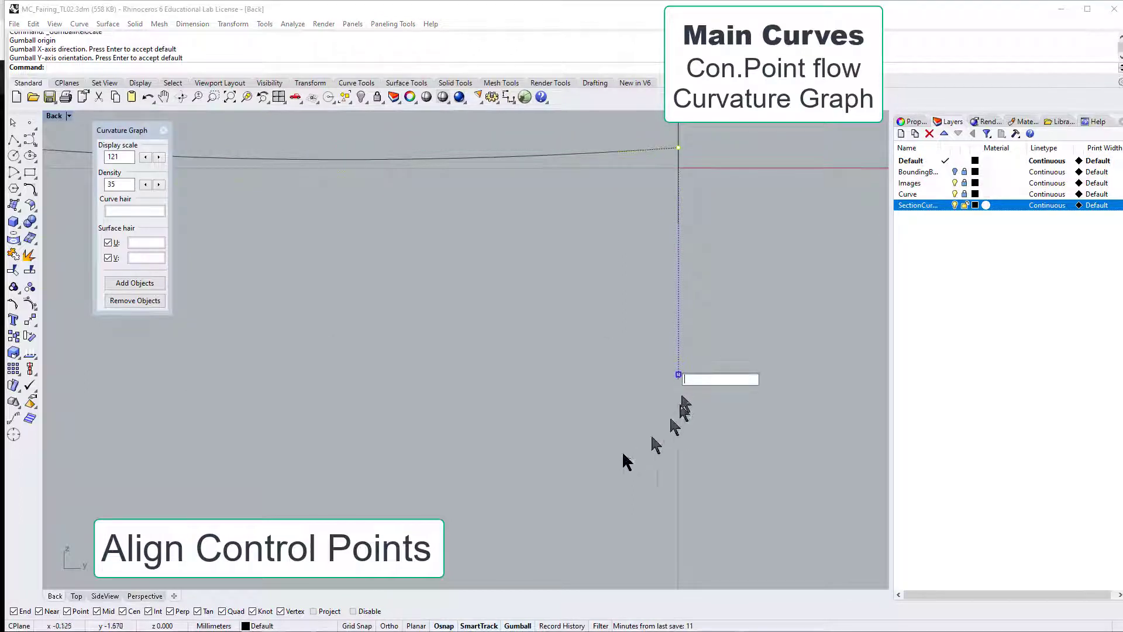
pyautogui.scroll(-5, 622, 450)
pyautogui.scroll(-2, 628, 459)
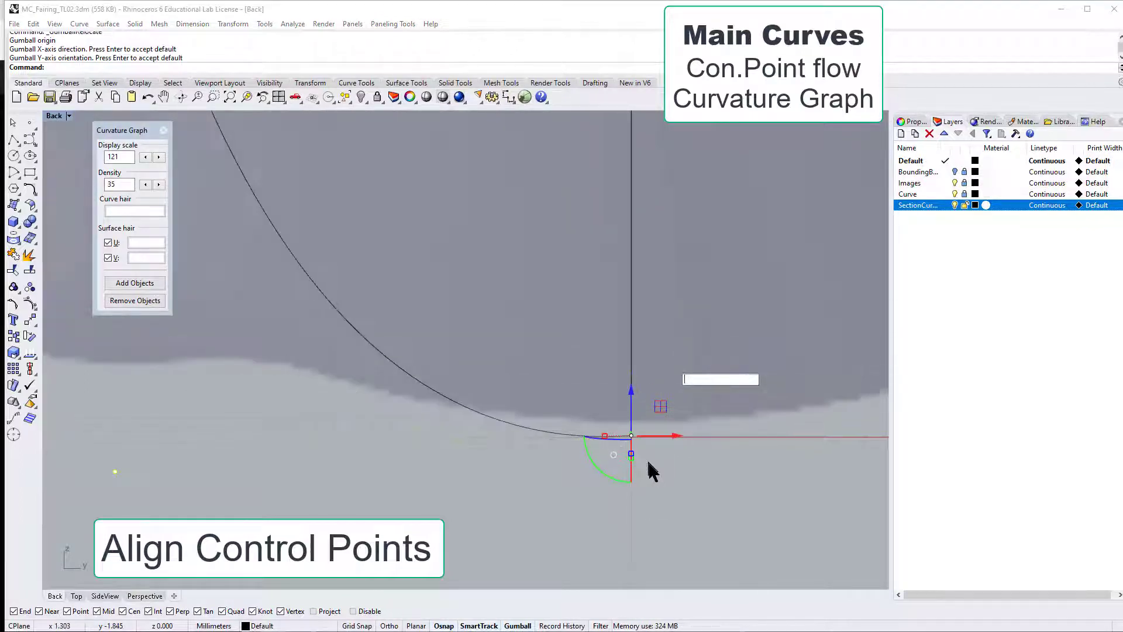
pyautogui.write('0')
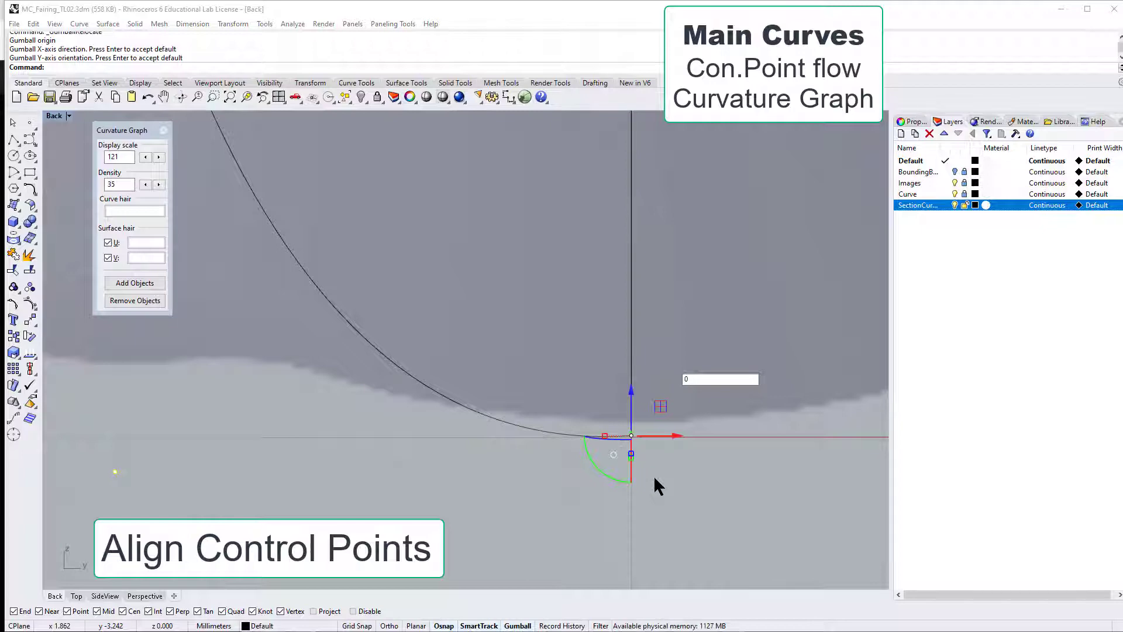
pyautogui.press('Return')
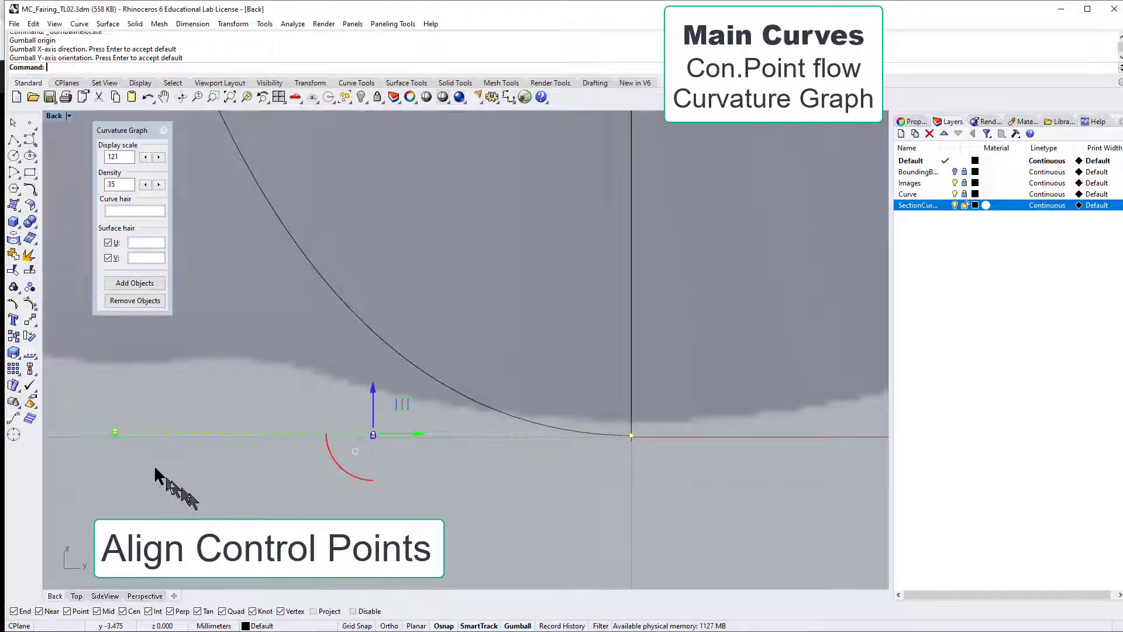
# - Add the middle section curve to the curvature graph display
pyautogui.scroll(-4, 345, 484)
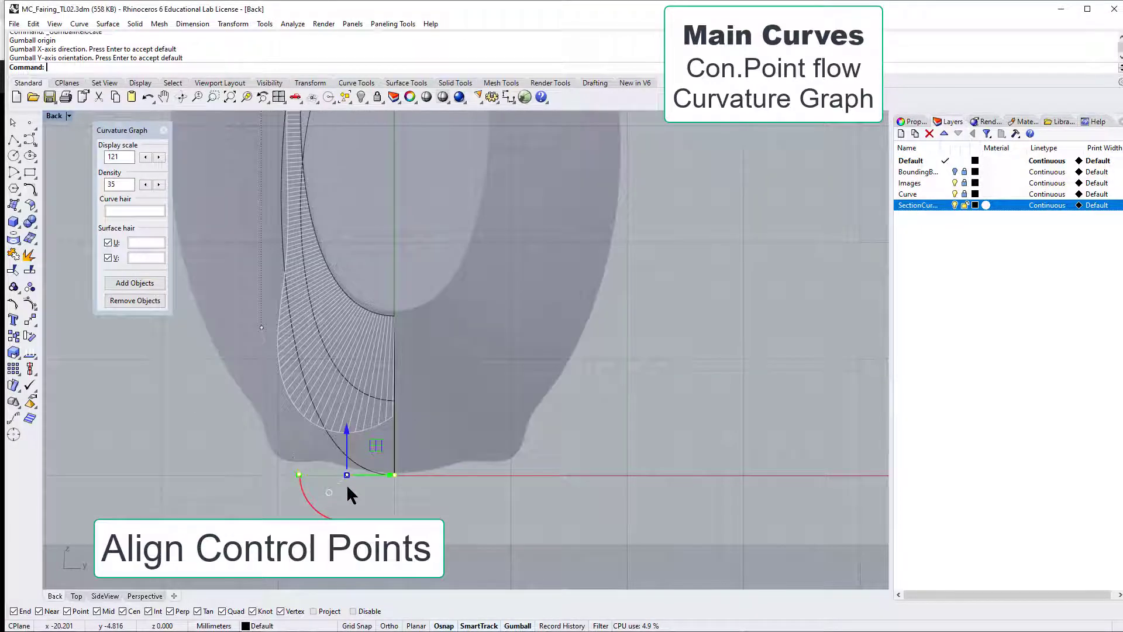
pyautogui.scroll(1, 346, 494)
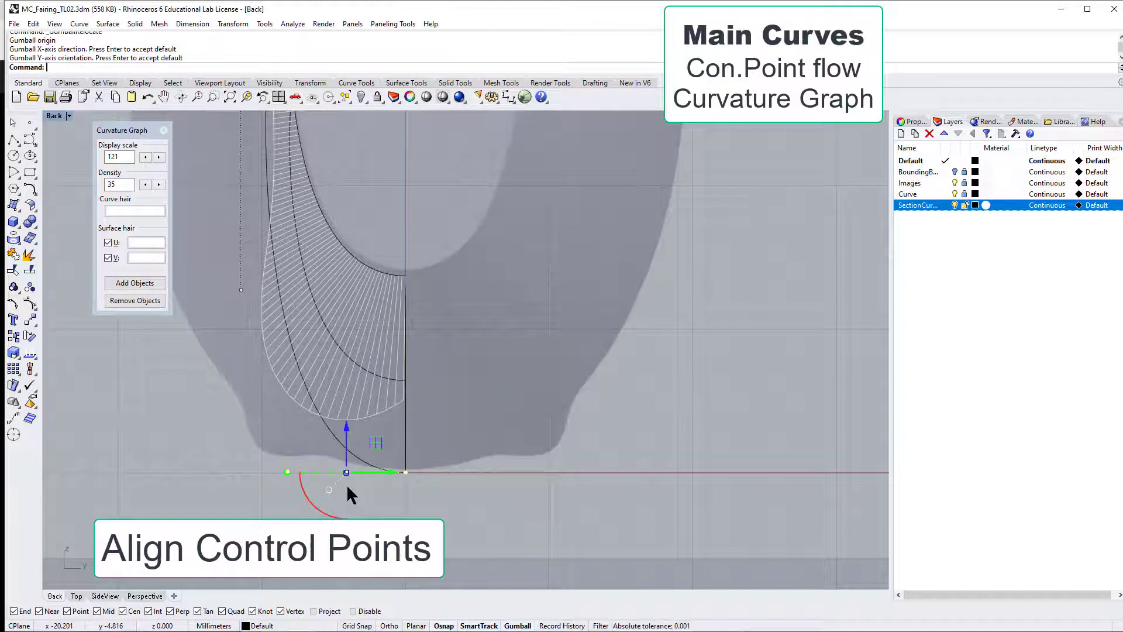
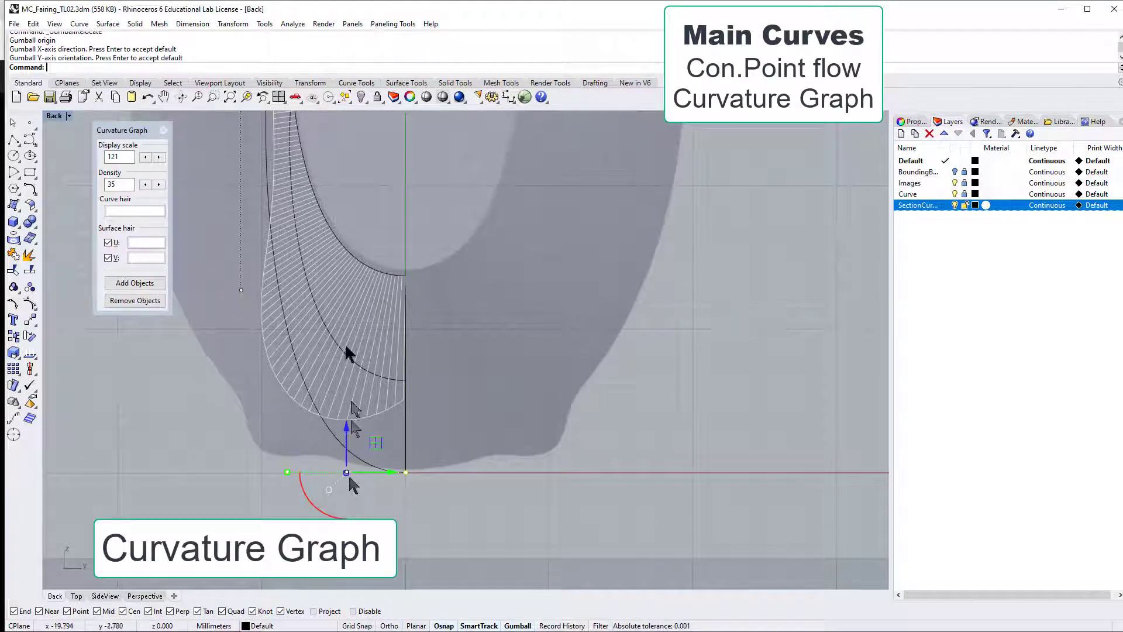
pyautogui.click(337, 446)
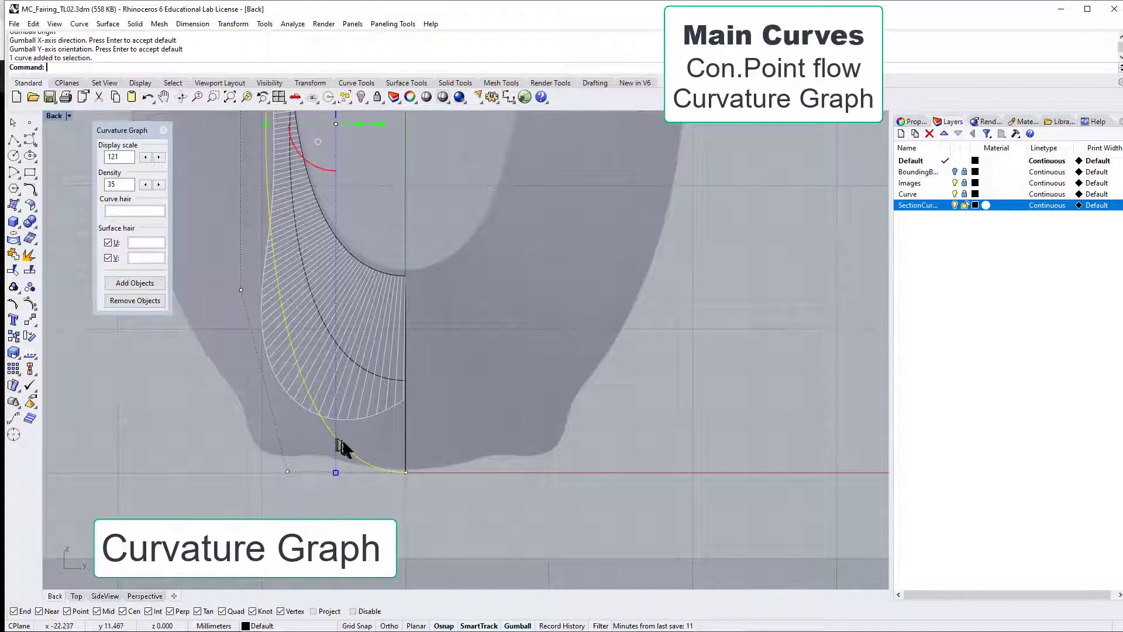
pyautogui.click(293, 24)
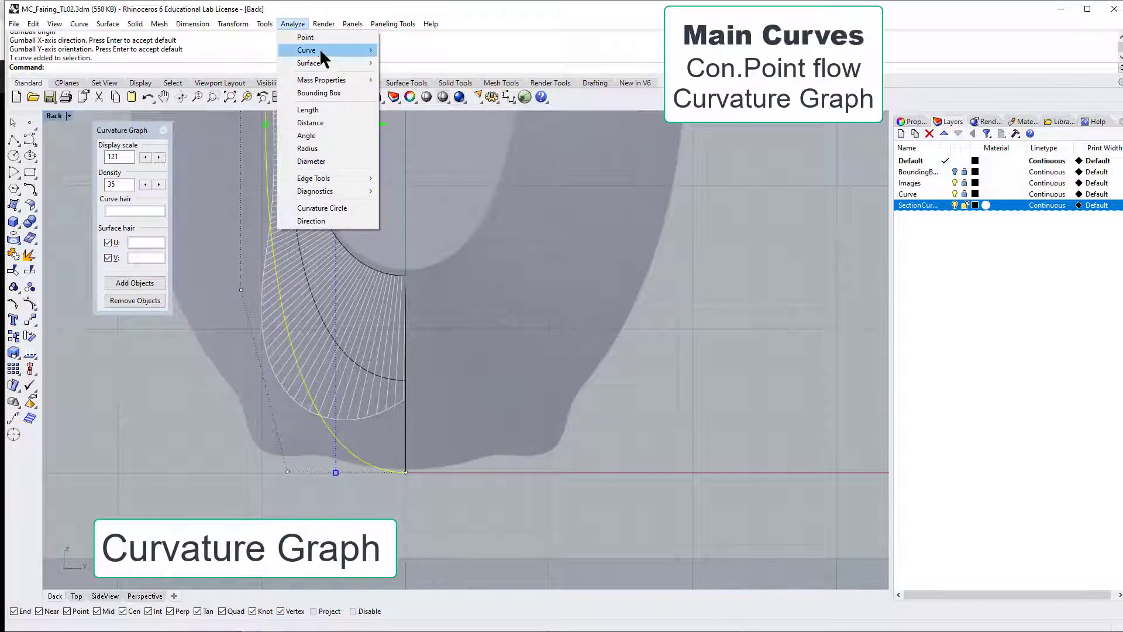
pyautogui.moveTo(321, 53)
pyautogui.click(430, 50)
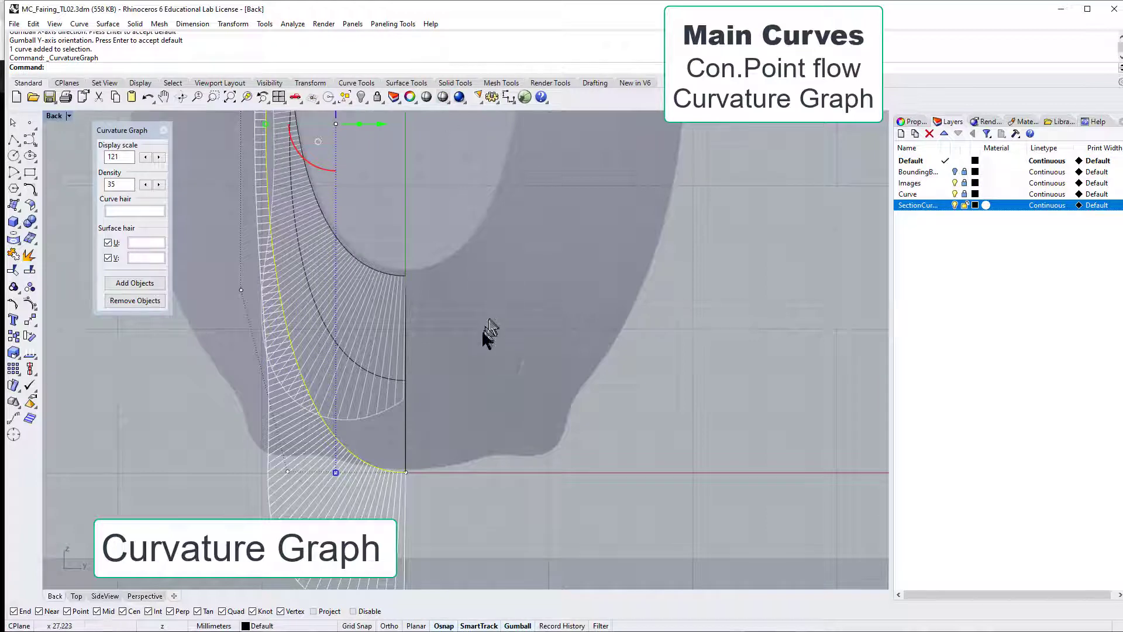
pyautogui.scroll(-6, 482, 329)
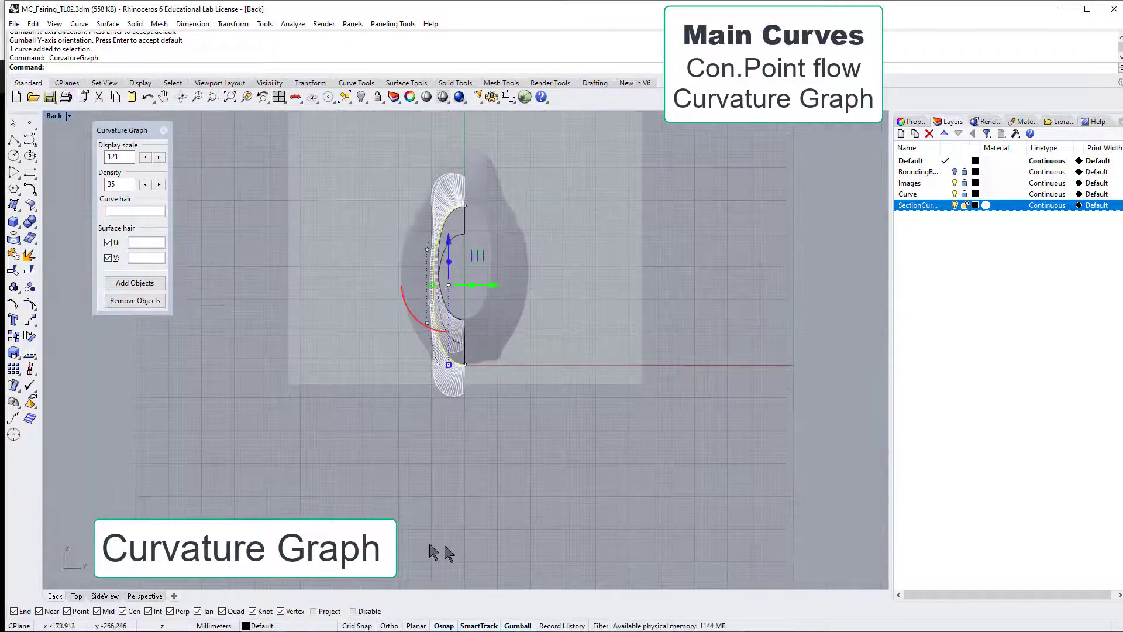
# - Select all six control points of the middle section curve in the side view
pyautogui.click(145, 595)
pyautogui.moveTo(504, 438); pyautogui.dragTo(485, 421, button='right')
pyautogui.scroll(6, 503, 413)
pyautogui.scroll(-6, 503, 402)
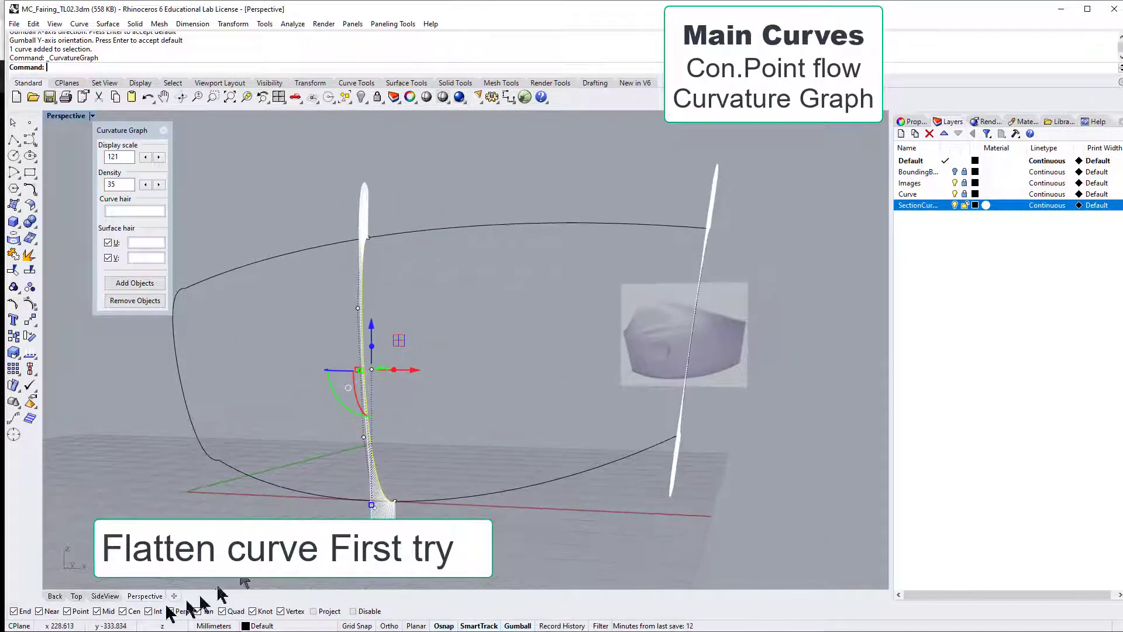
pyautogui.click(104, 596)
pyautogui.scroll(-5, 318, 497)
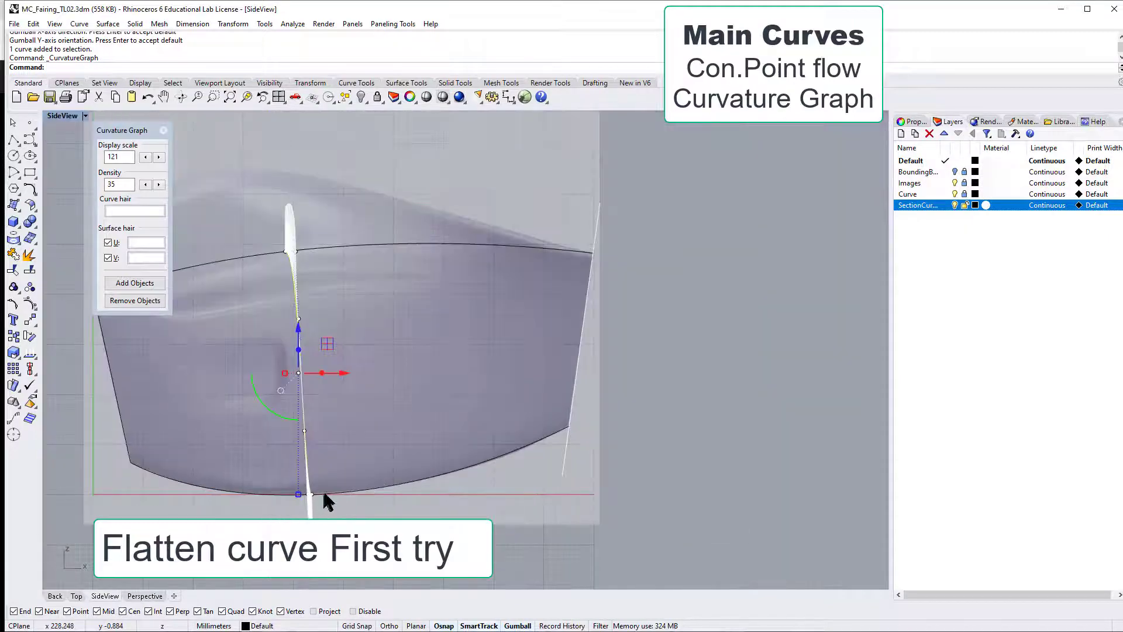
pyautogui.moveTo(267, 279); pyautogui.dragTo(356, 483)
pyautogui.scroll(3, 322, 503)
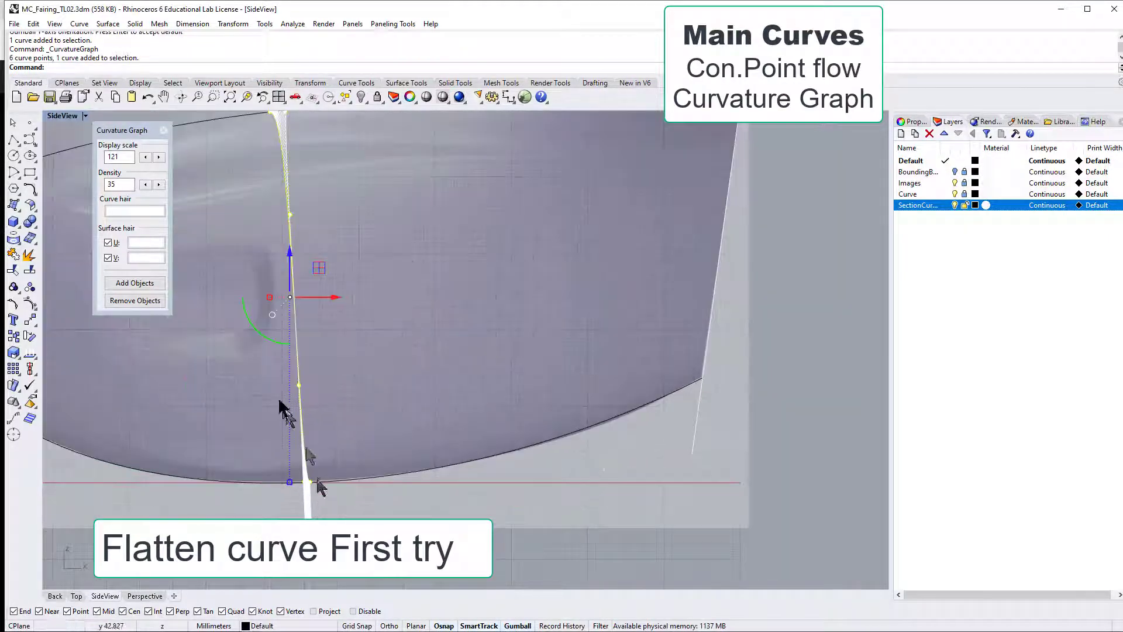
# - Relocate the gumball to the middle section curve's lower end point, aiming its X axis at the upper end point and its Y axis across the curve
pyautogui.click(272, 315)
pyautogui.click(303, 320)
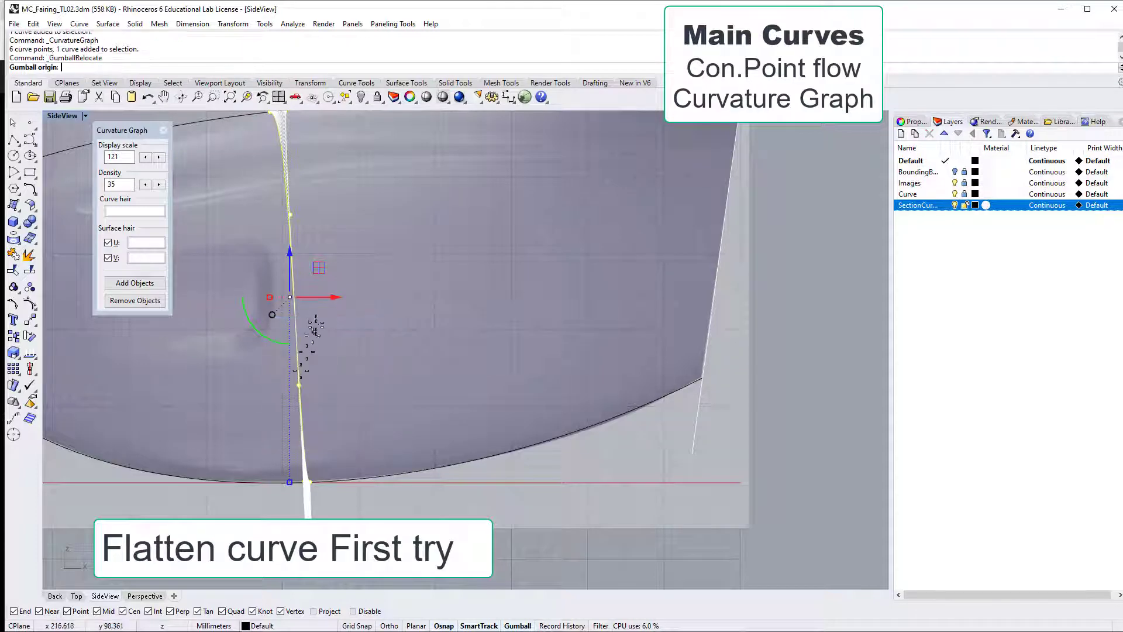
pyautogui.scroll(5, 298, 474)
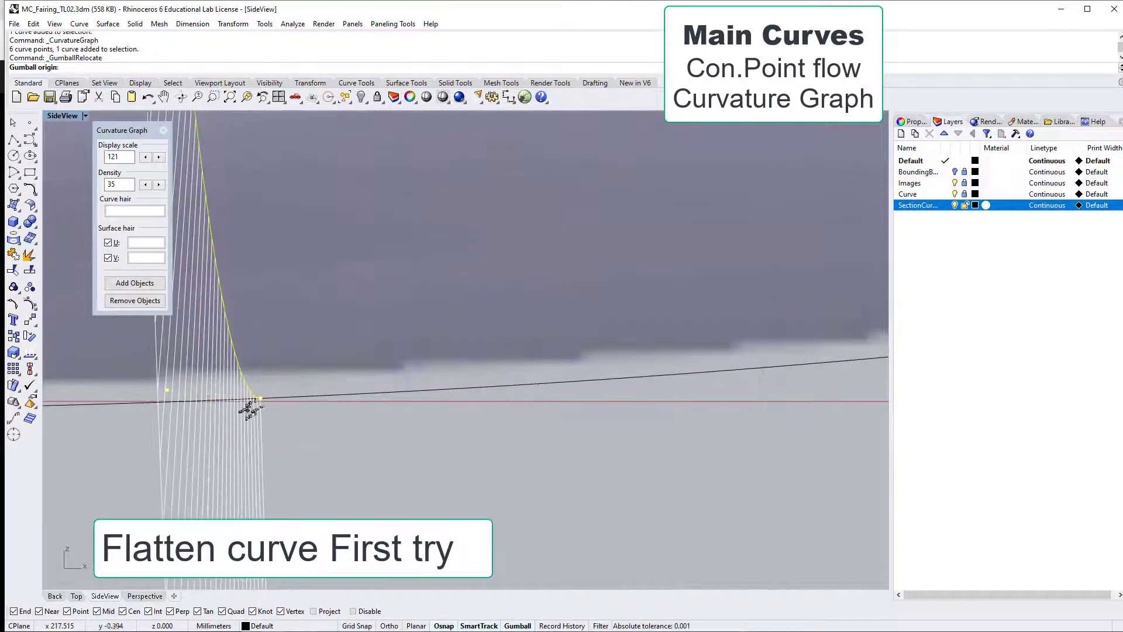
pyautogui.click(259, 398)
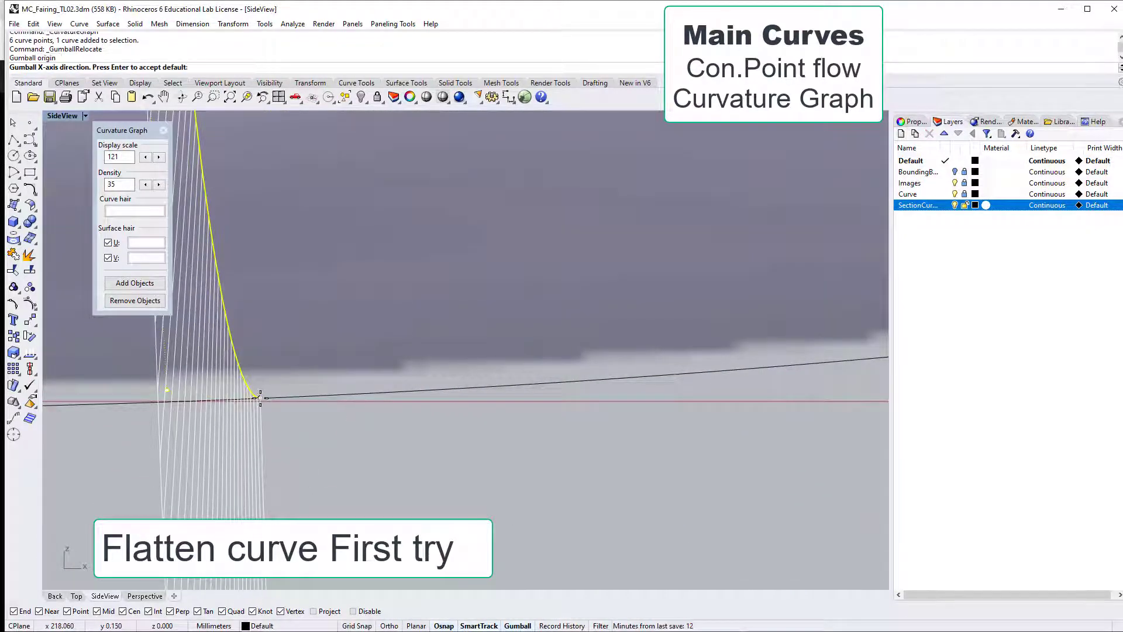
pyautogui.scroll(-8, 308, 431)
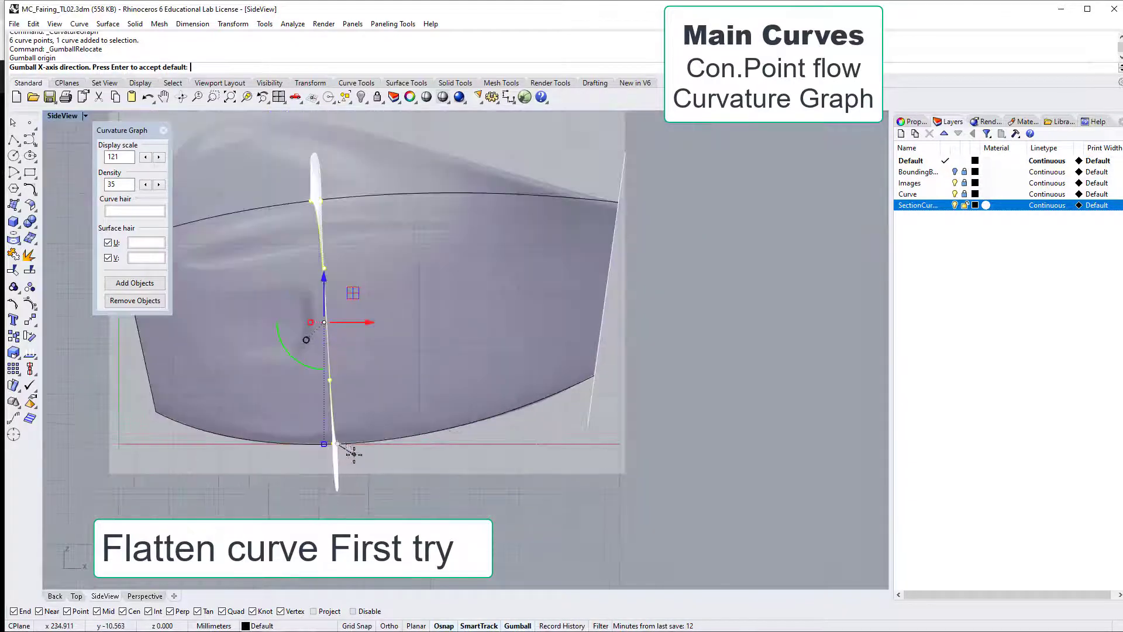
pyautogui.scroll(6, 321, 287)
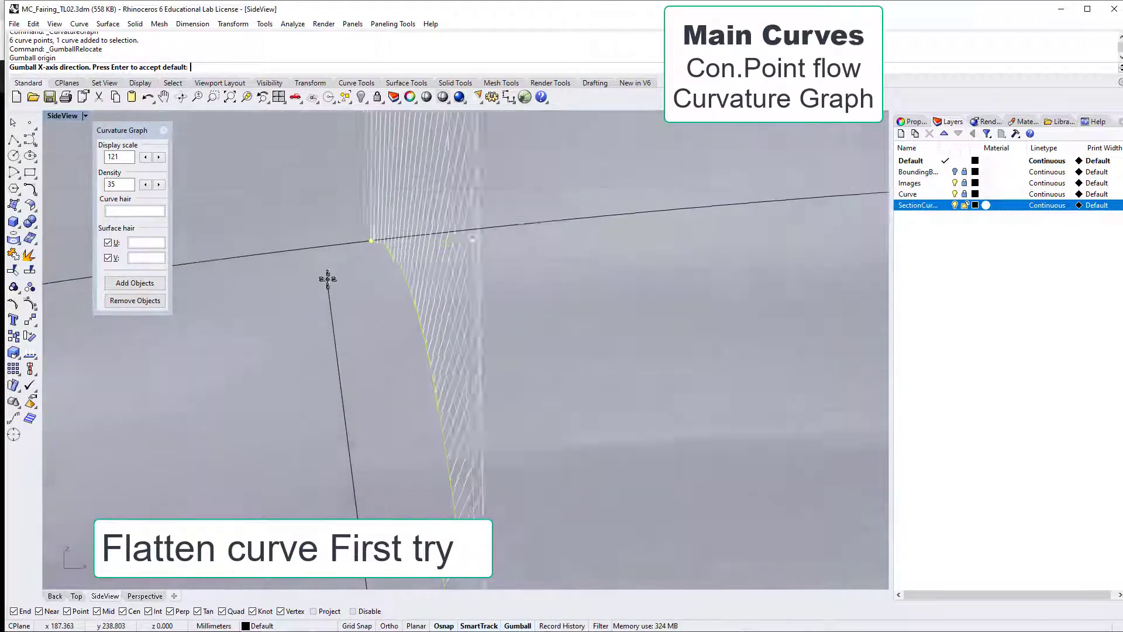
pyautogui.scroll(4, 328, 278)
pyautogui.click(450, 167)
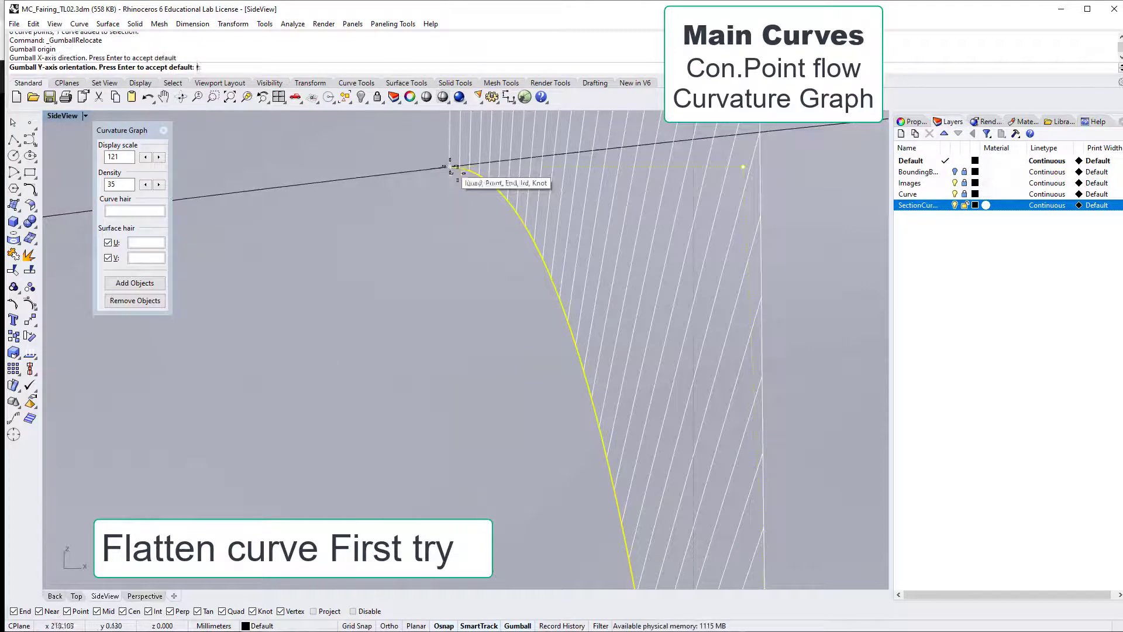
pyautogui.scroll(-10, 426, 333)
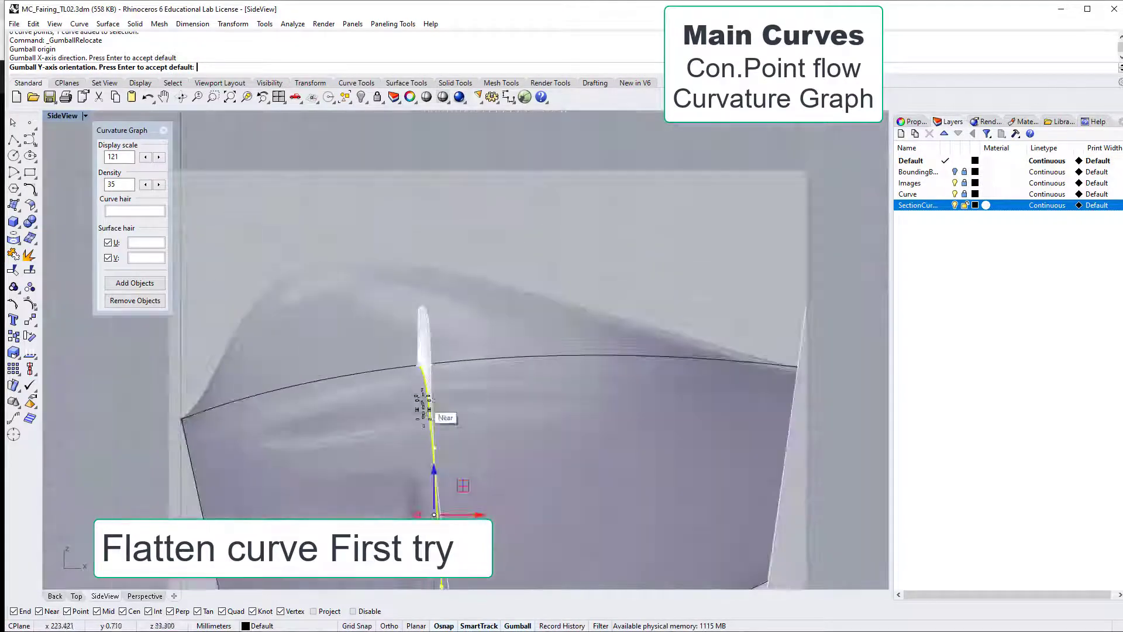
pyautogui.scroll(-6, 422, 406)
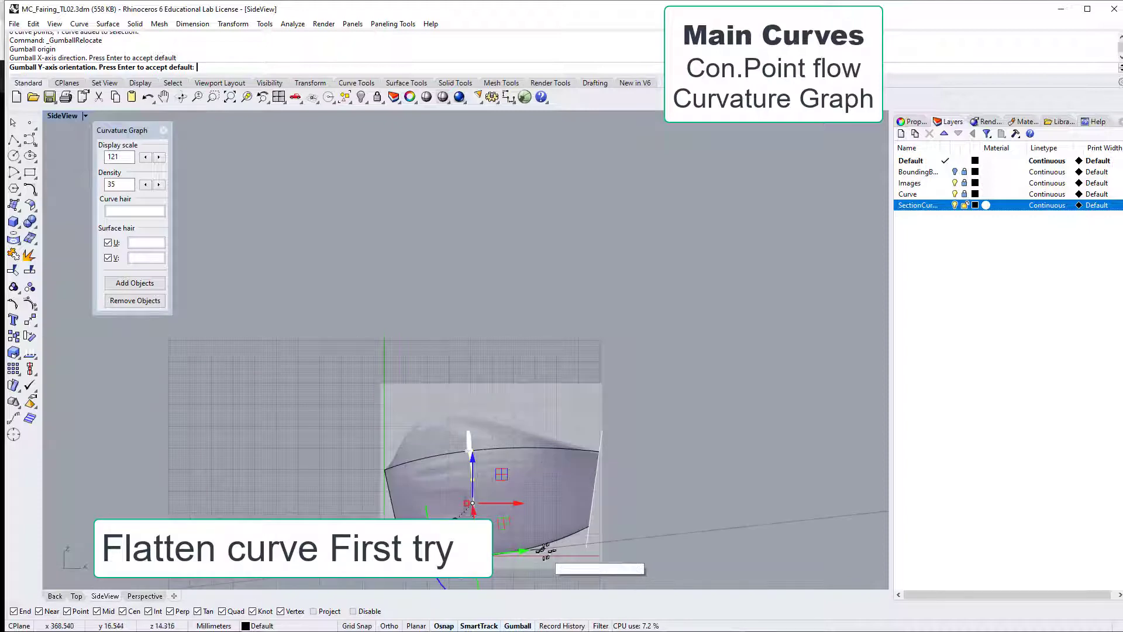
pyautogui.click(543, 550)
pyautogui.scroll(4, 549, 549)
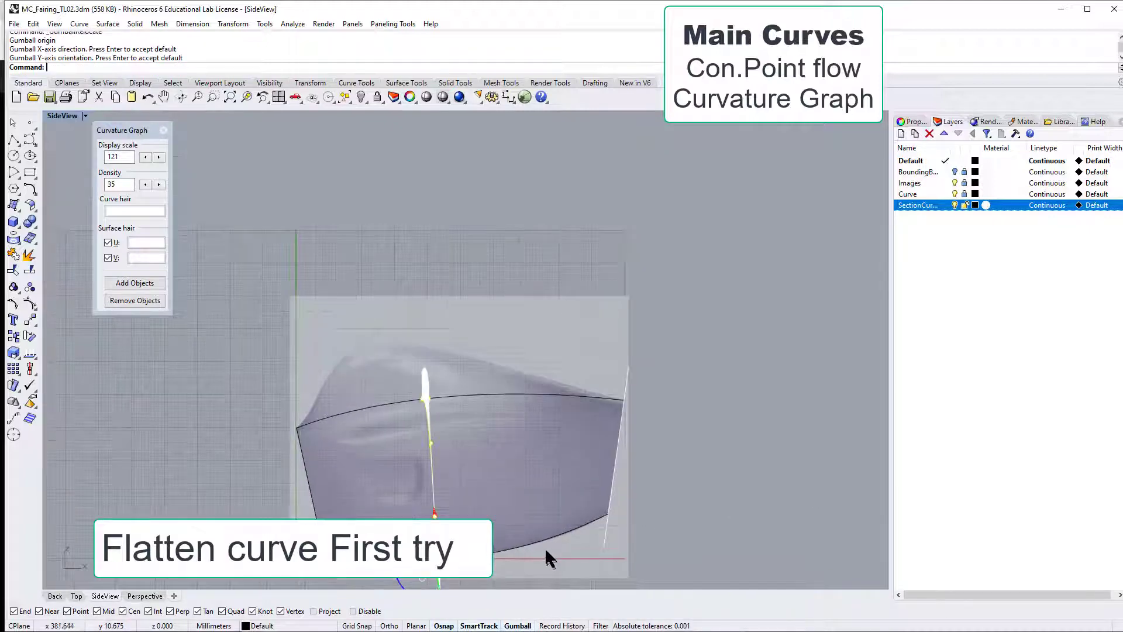
pyautogui.scroll(4, 456, 433)
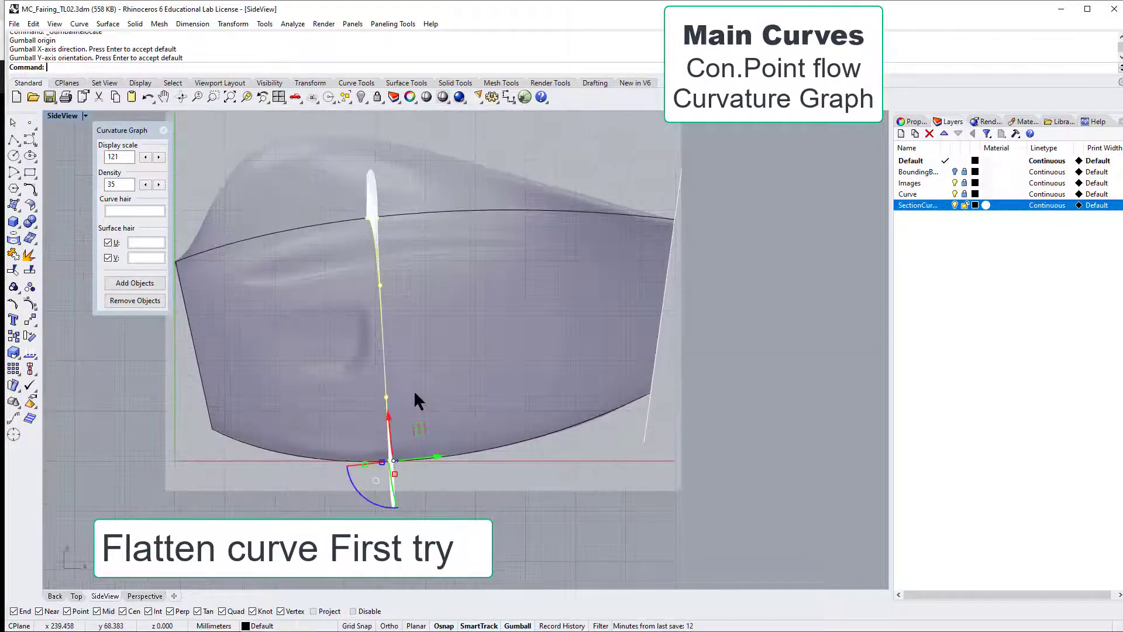
# - Try to flatten the middle section curve by scaling its control points by 0 along the gumball's Y axis
pyautogui.moveTo(364, 465); pyautogui.dragTo(470, 476)
pyautogui.click(466, 455)
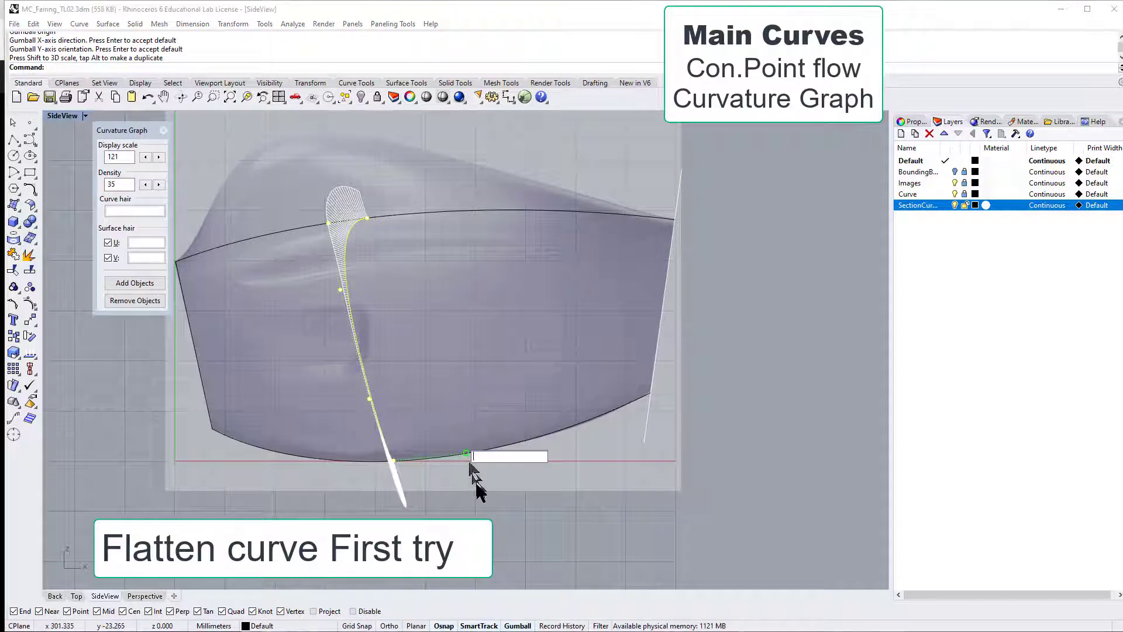
pyautogui.write('0')
pyautogui.press('Return')
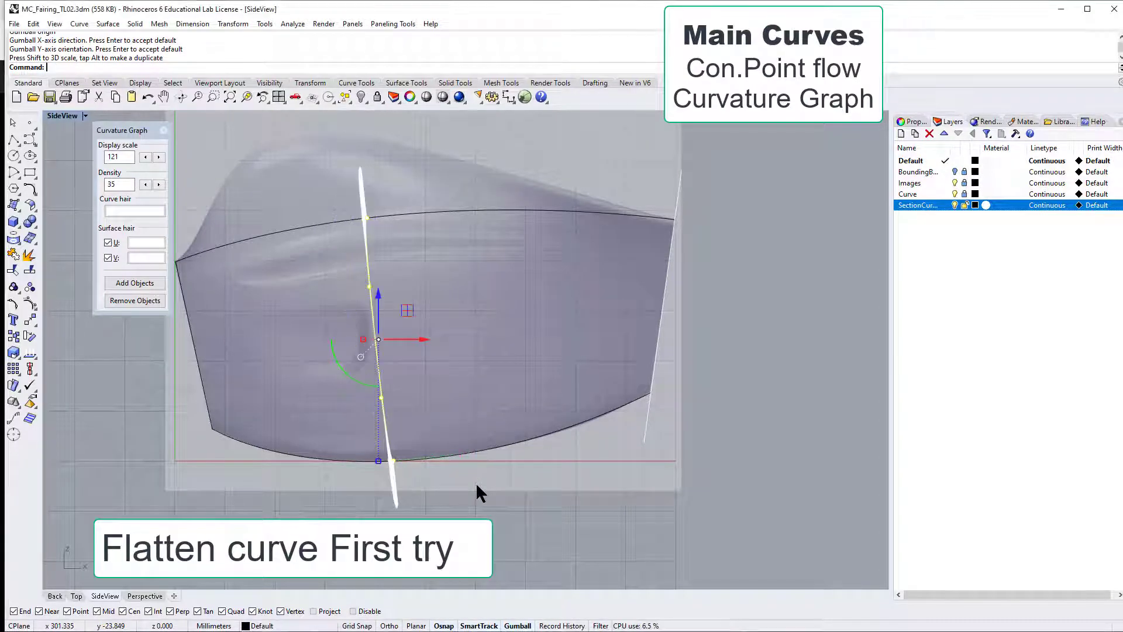
# - Reselect all of the middle section curve's control points for another flattening attempt
pyautogui.scroll(4, 407, 488)
pyautogui.scroll(-4, 406, 489)
pyautogui.scroll(4, 402, 433)
pyautogui.scroll(-5, 401, 423)
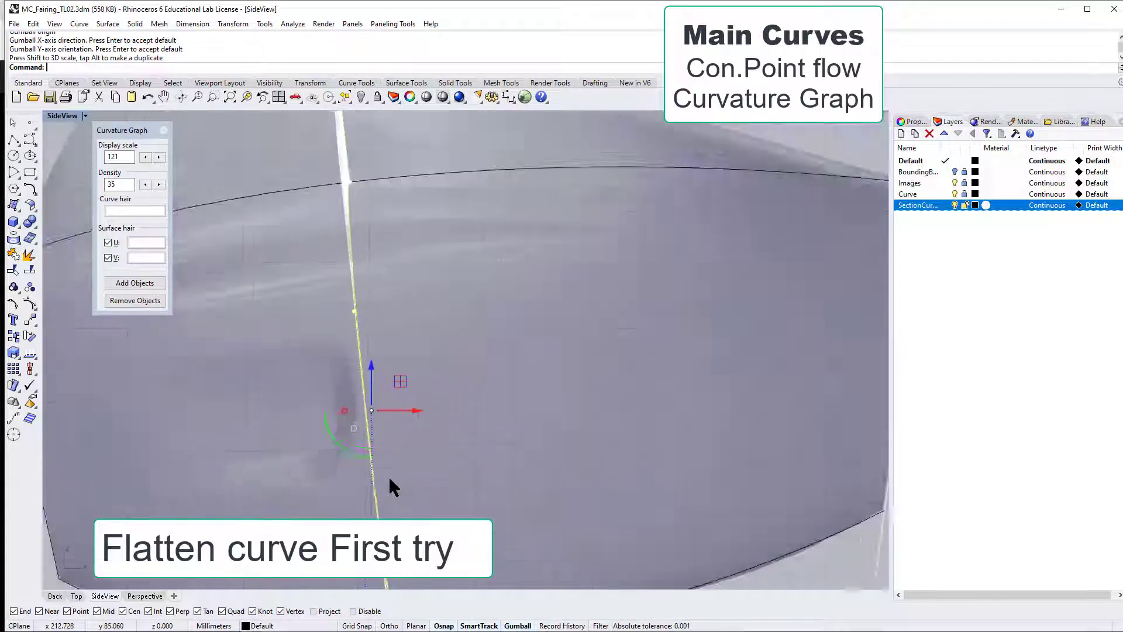
pyautogui.scroll(3, 405, 537)
pyautogui.moveTo(416, 489); pyautogui.dragTo(431, 433, button='right')
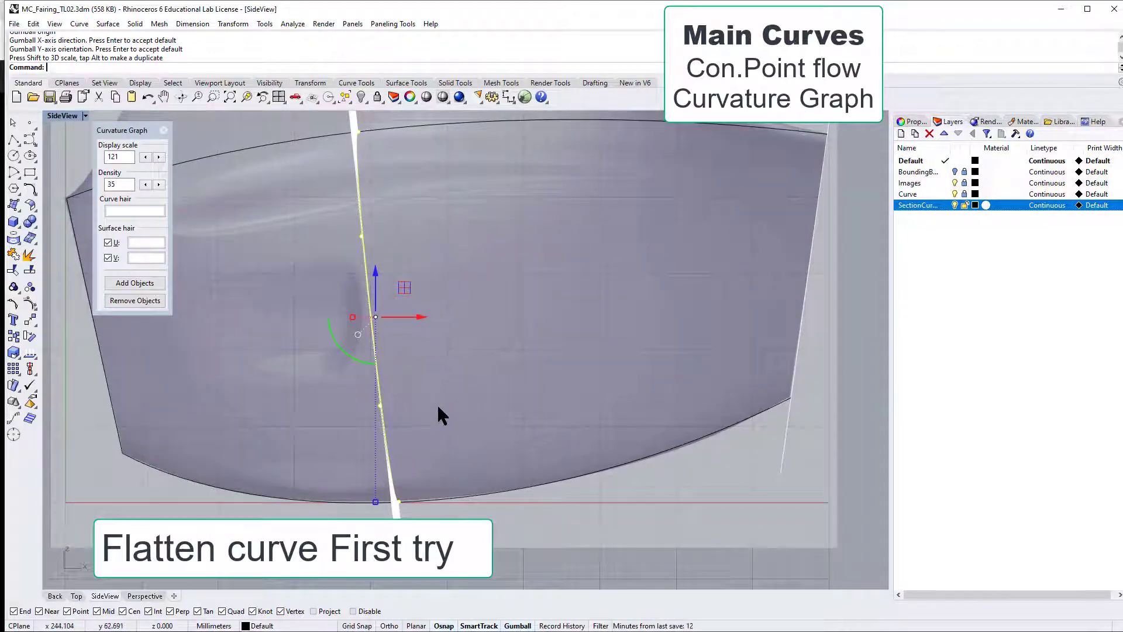
pyautogui.scroll(-2, 437, 404)
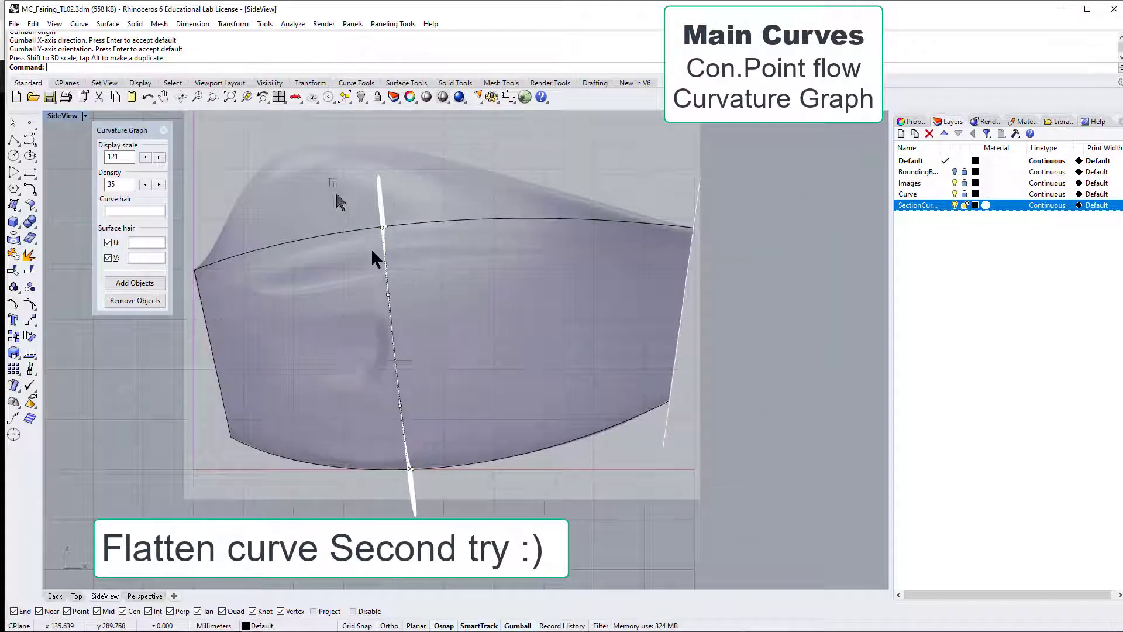
pyautogui.moveTo(334, 181); pyautogui.dragTo(484, 476)
pyautogui.scroll(1, 467, 477)
pyautogui.scroll(1, 437, 440)
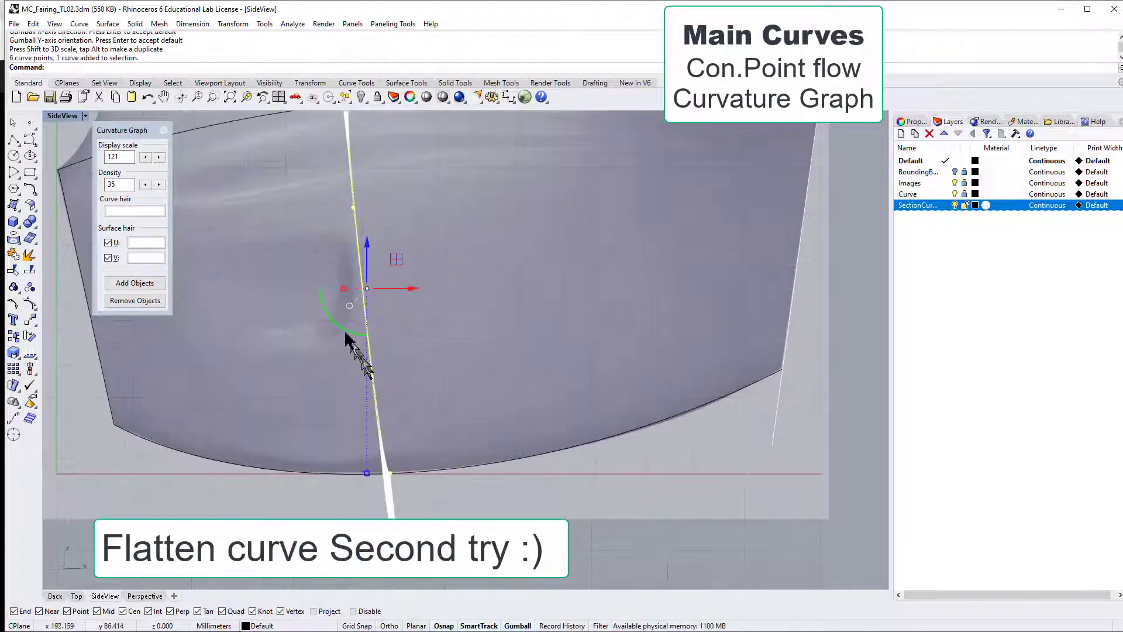
# - Start relocating the gumball and snap its origin to the middle section curve's lower end point
pyautogui.click(349, 306)
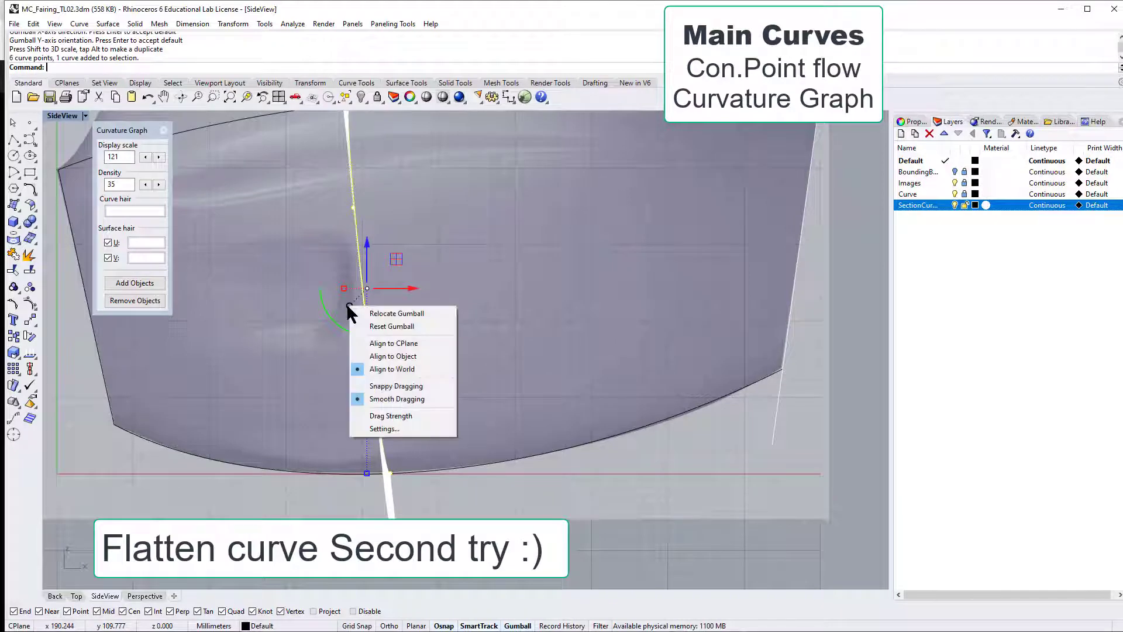
pyautogui.click(386, 310)
pyautogui.scroll(1, 427, 493)
pyautogui.scroll(1, 427, 493)
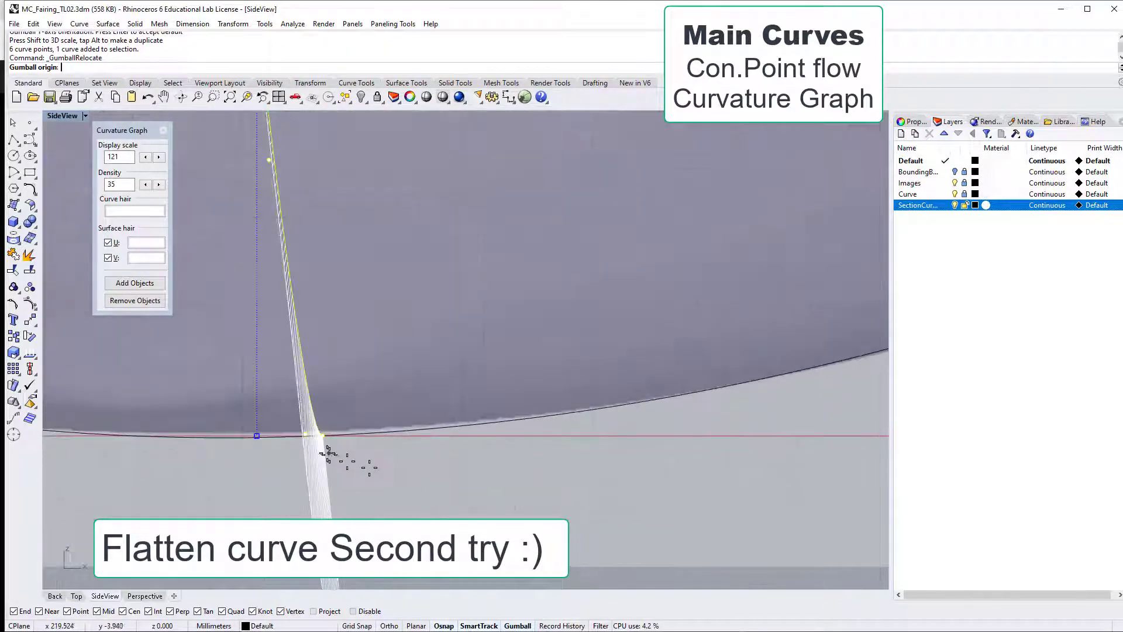
pyautogui.scroll(2, 330, 459)
pyautogui.scroll(1, 316, 446)
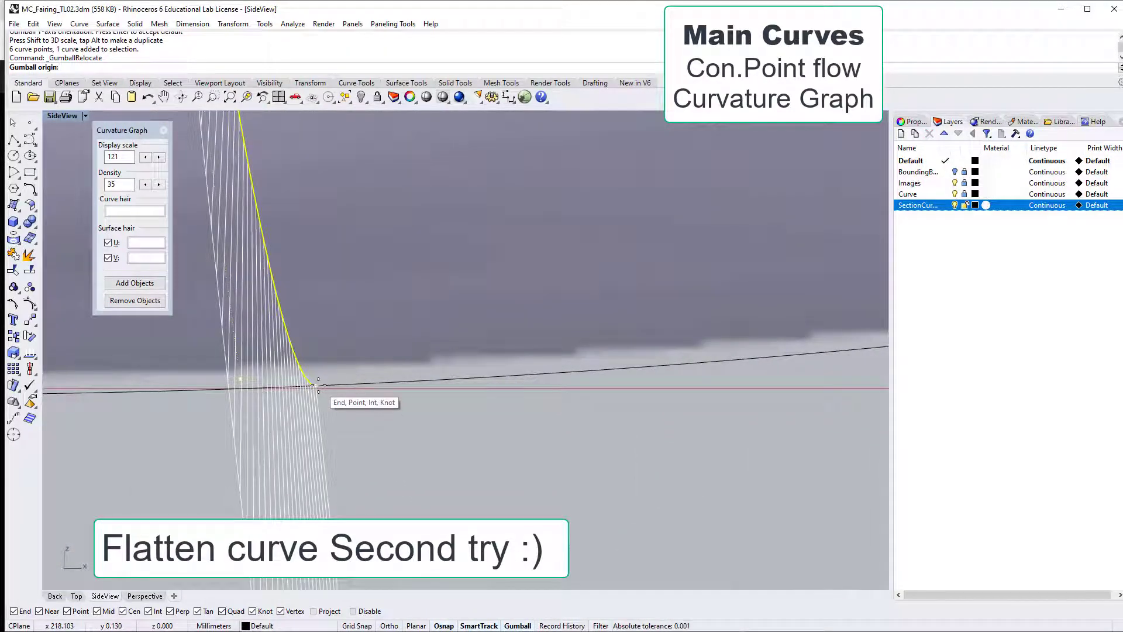
pyautogui.click(318, 384)
# - Aim the gumball's X axis at the section curve's upper end point and orient its Y axis perpendicular to it with Ortho on
pyautogui.scroll(-5, 444, 439)
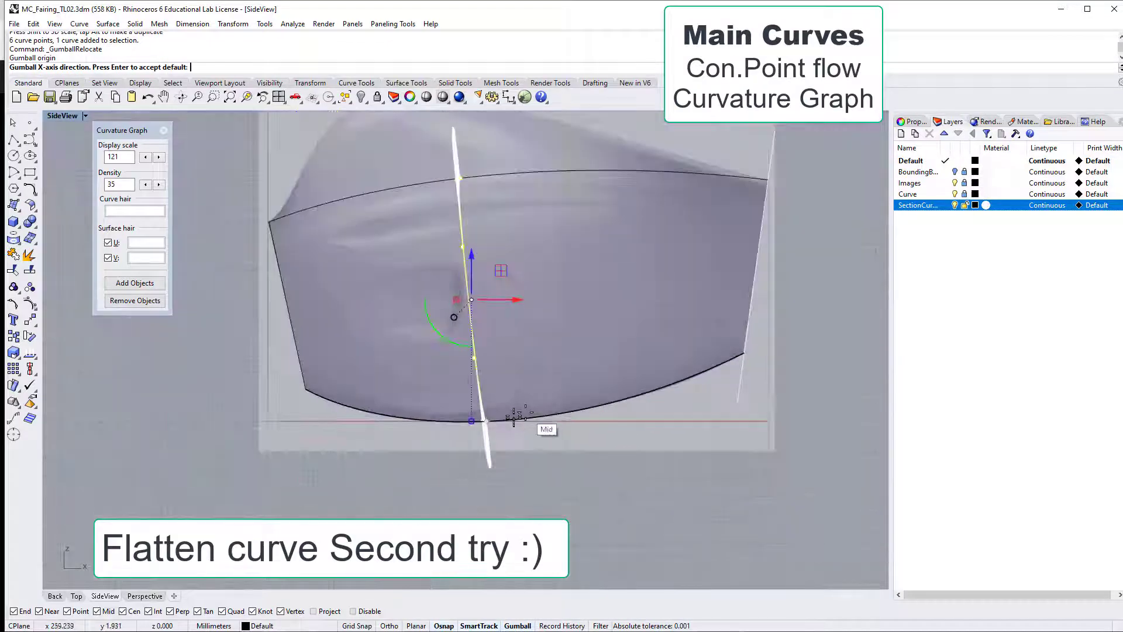
pyautogui.scroll(-2, 515, 417)
pyautogui.scroll(6, 539, 313)
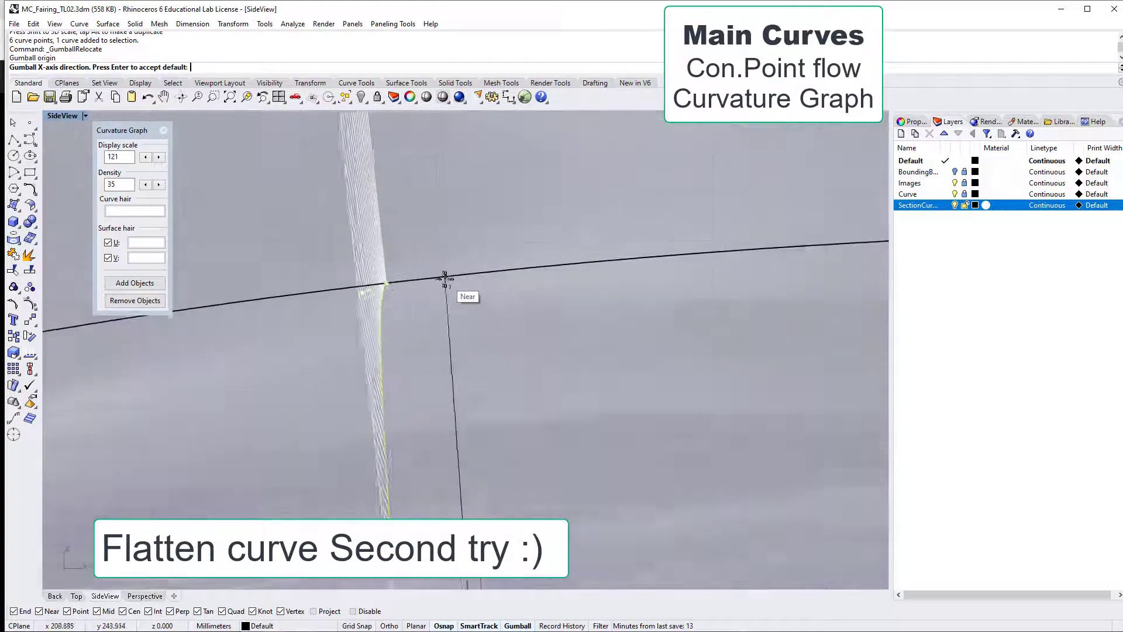
pyautogui.scroll(4, 410, 290)
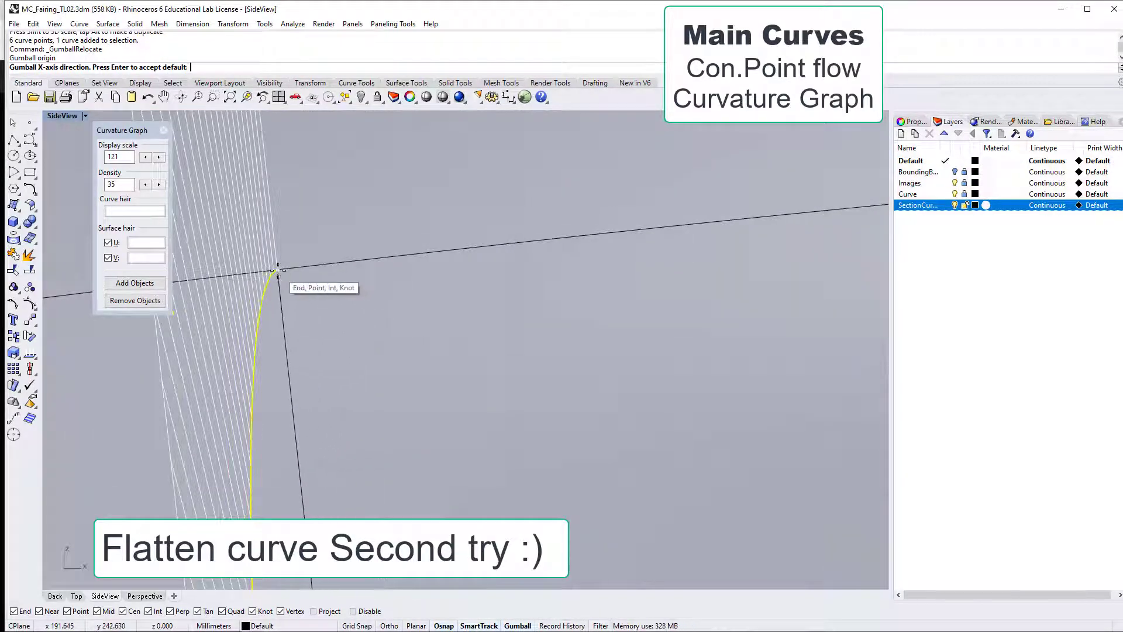
pyautogui.click(278, 271)
pyautogui.scroll(-5, 363, 363)
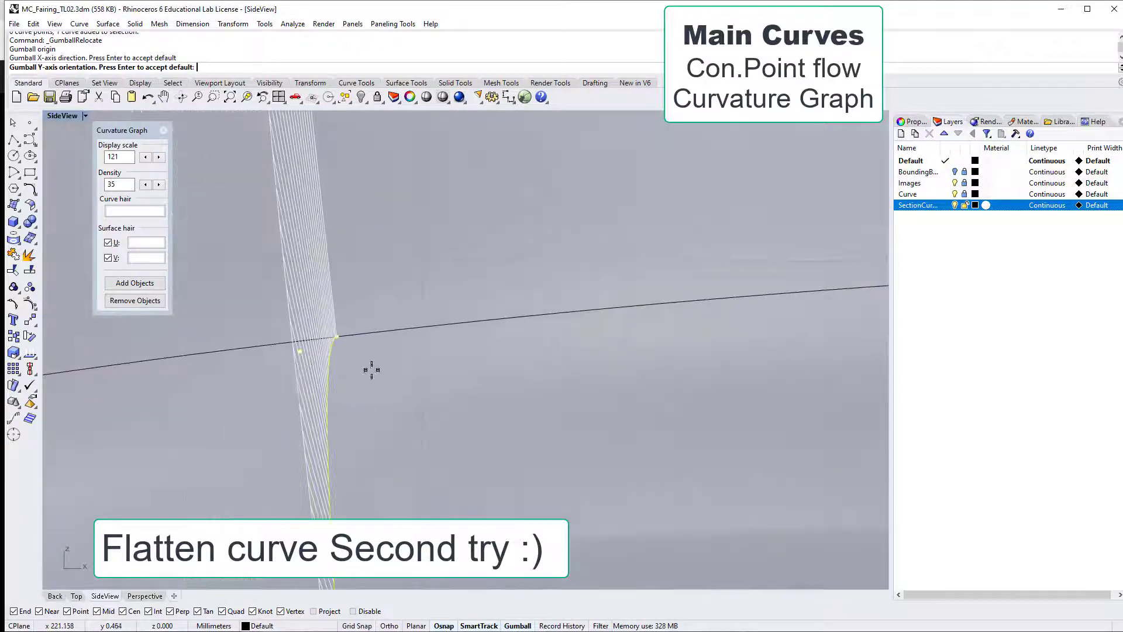
pyautogui.scroll(-5, 420, 389)
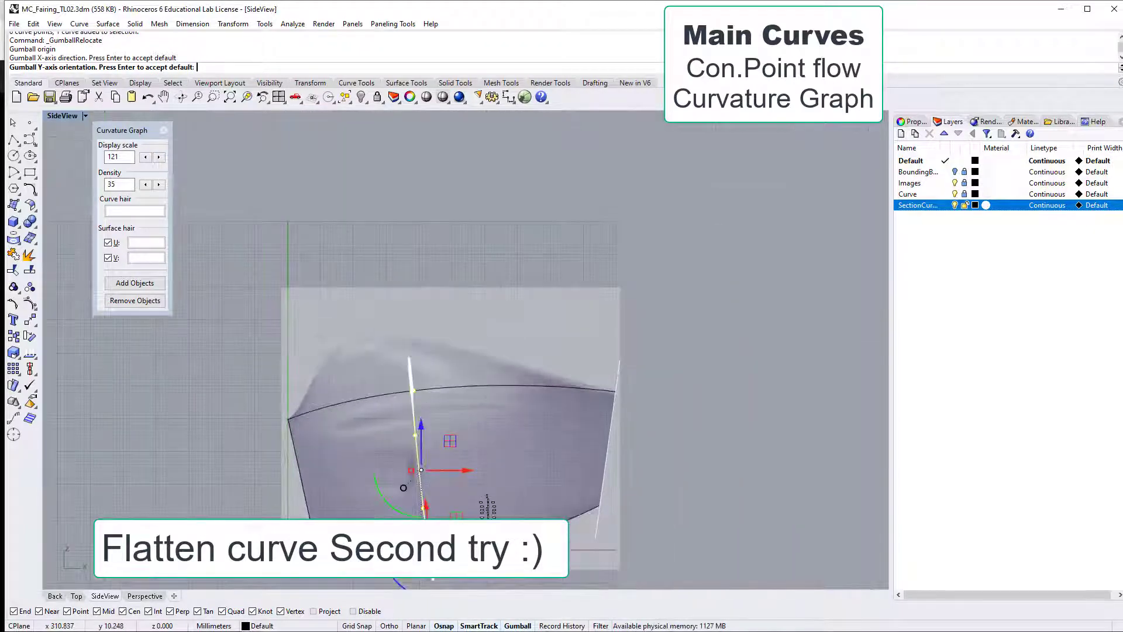
pyautogui.scroll(5, 487, 506)
pyautogui.moveTo(446, 428); pyautogui.dragTo(451, 332, button='right')
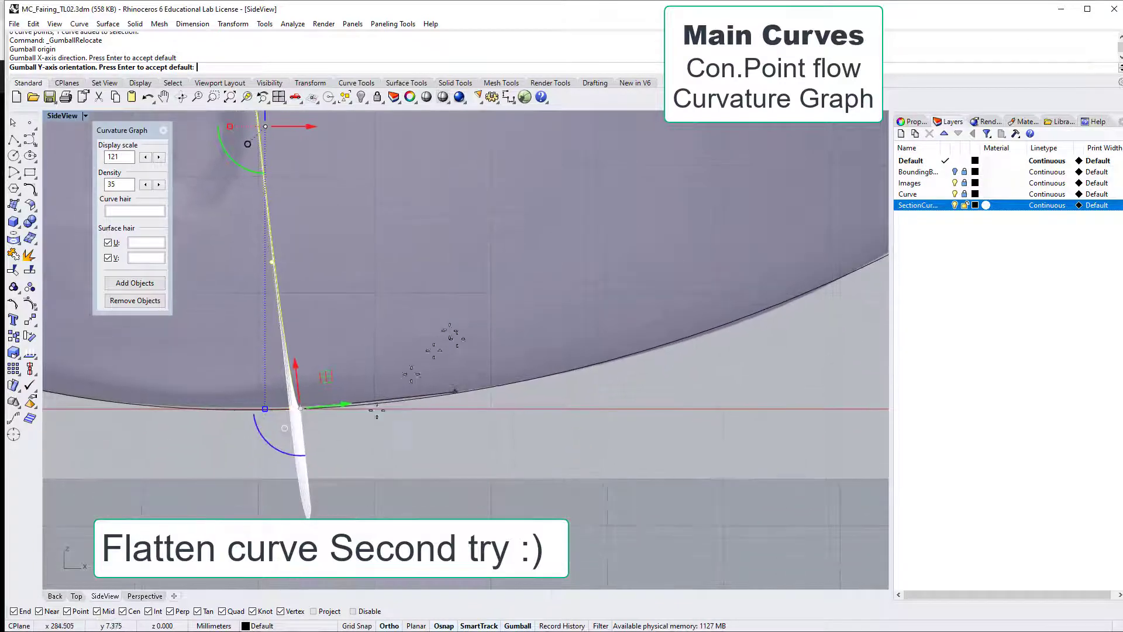
pyautogui.scroll(9, 336, 451)
pyautogui.moveTo(351, 424); pyautogui.dragTo(512, 470, button='right')
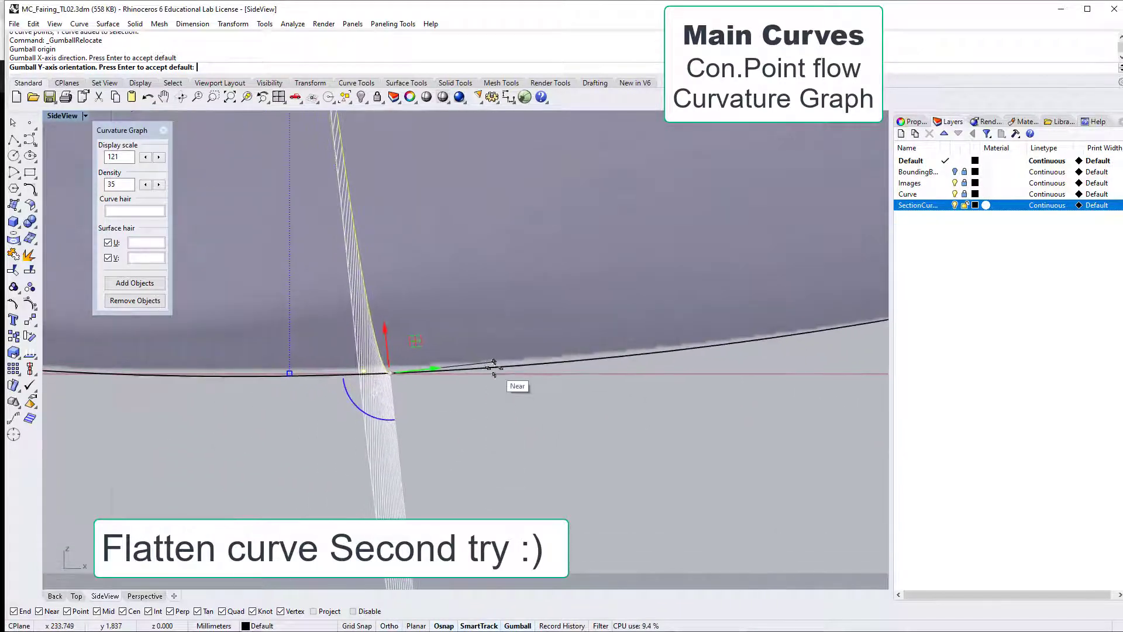
pyautogui.click(592, 350)
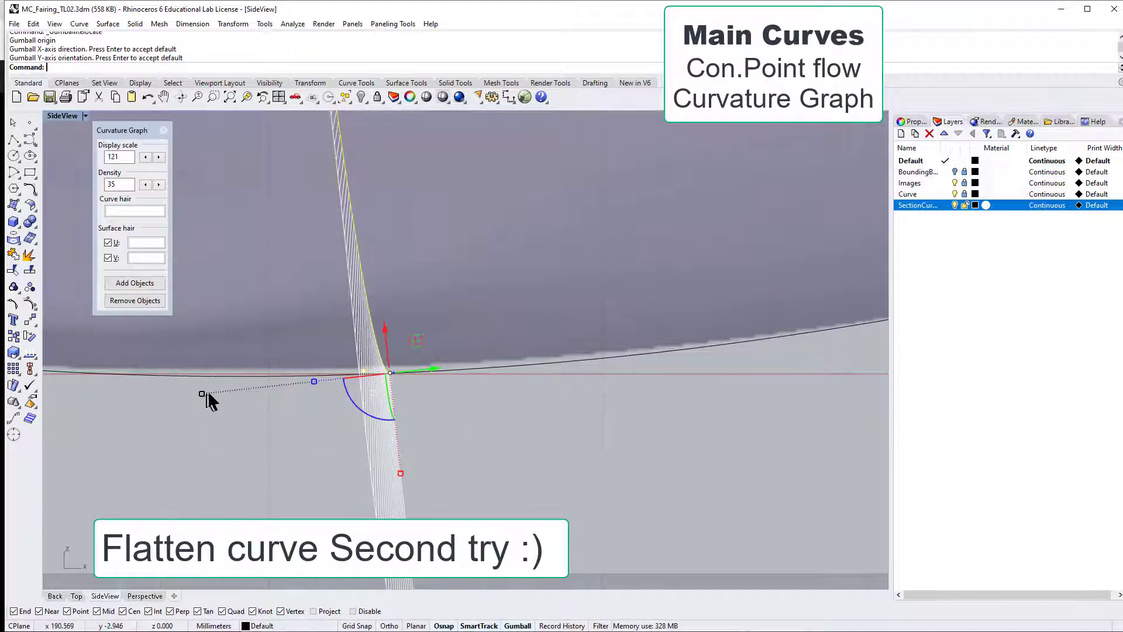
# - Scale the control points flat along the gumball's Z axis so the middle section curve lies straight between its end points in side view
pyautogui.moveTo(201, 393); pyautogui.dragTo(107, 411)
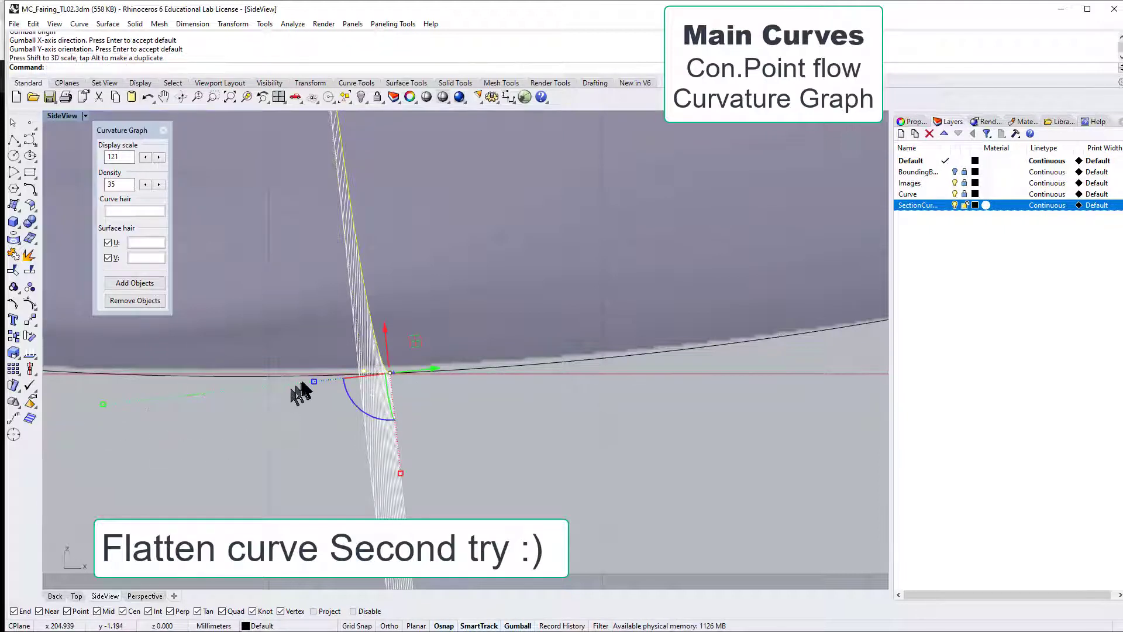
pyautogui.moveTo(315, 380); pyautogui.dragTo(169, 429)
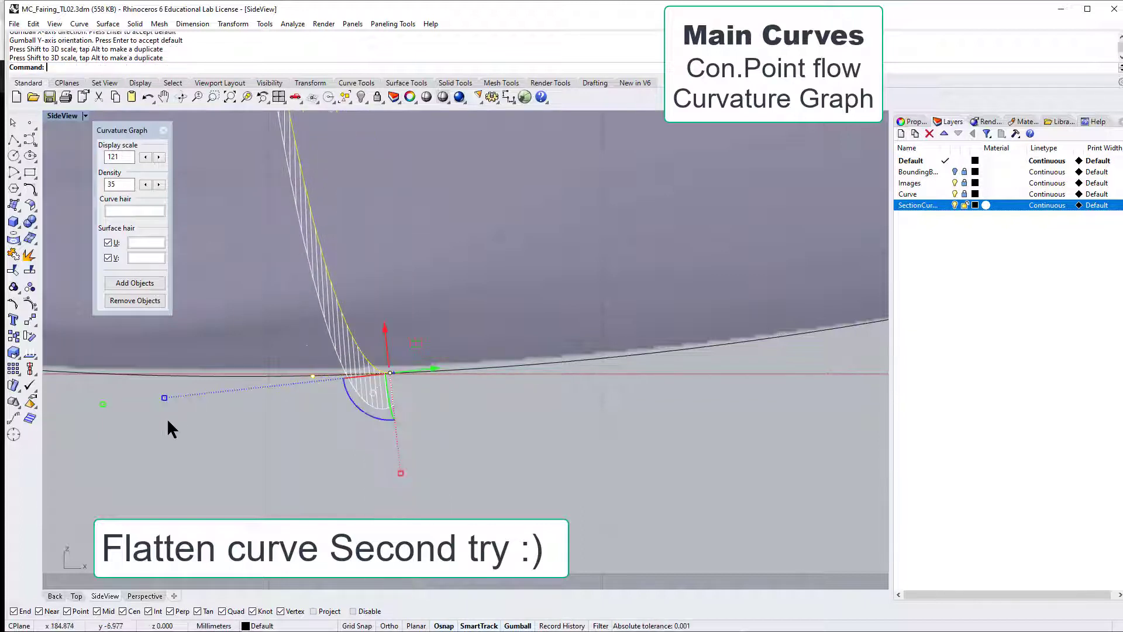
pyautogui.click(164, 400)
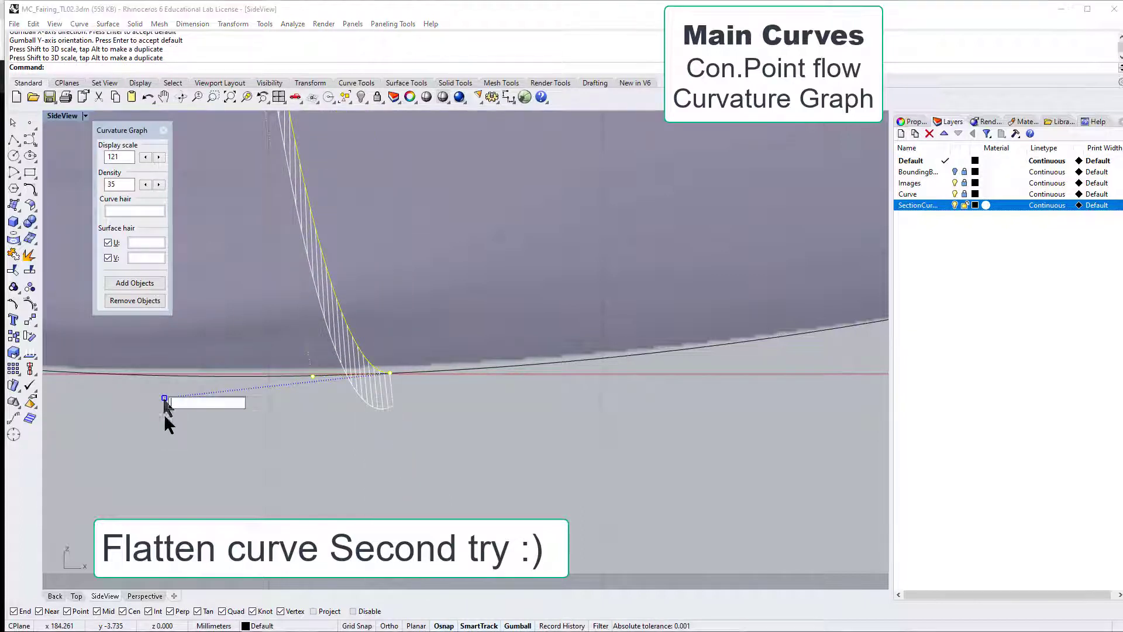
pyautogui.press('Return')
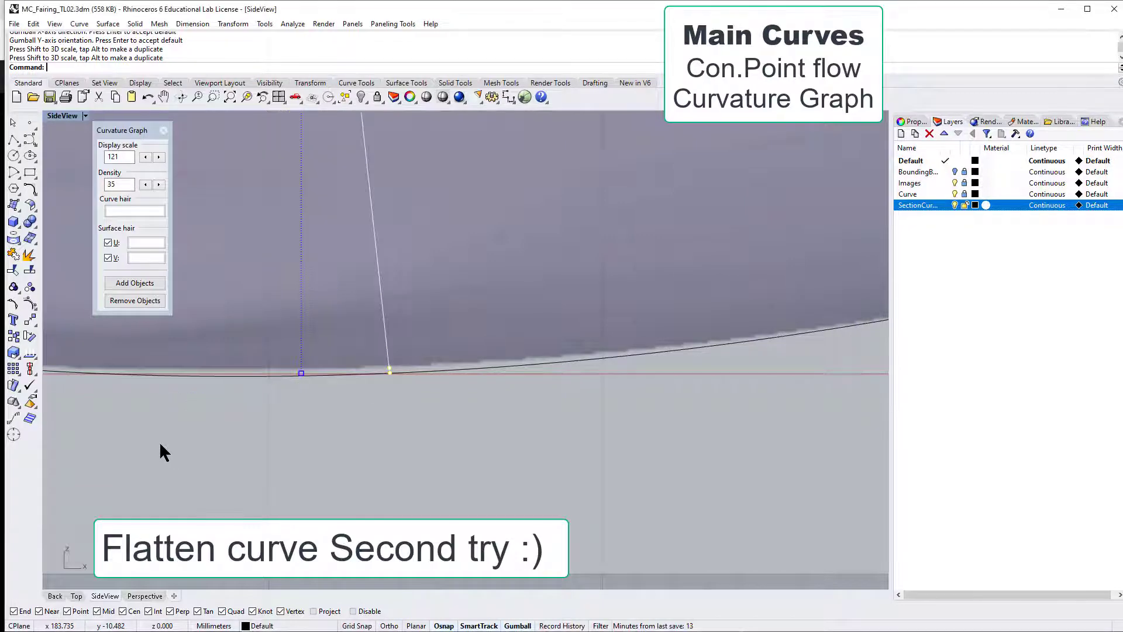
pyautogui.scroll(-6, 257, 336)
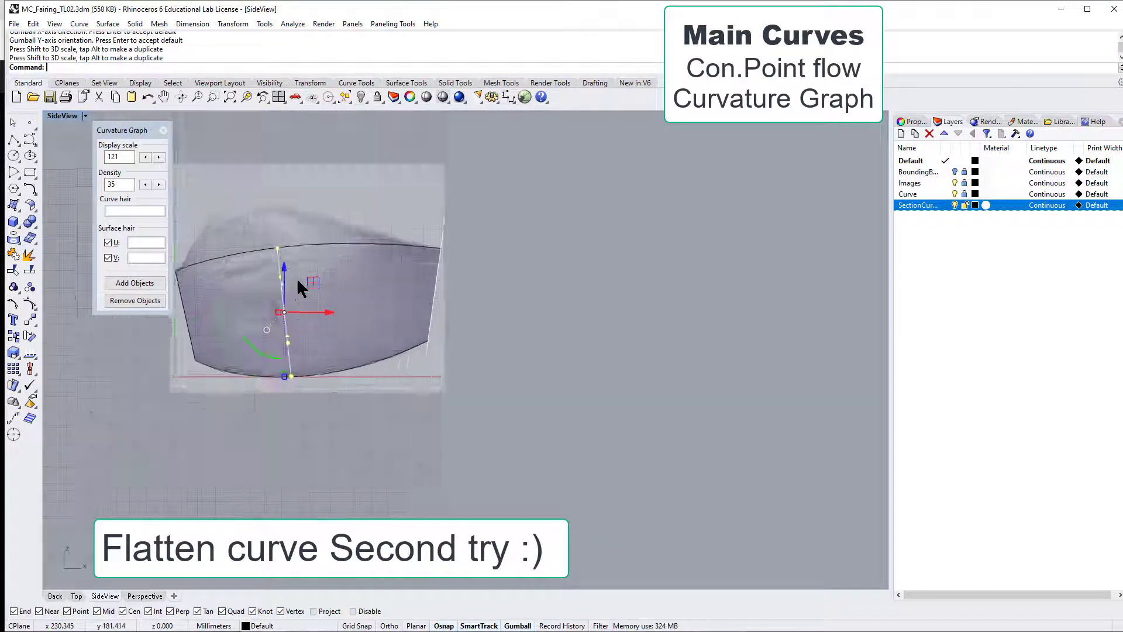
# - Undo the last flattening of the middle section curve's control points after inspecting it in the perspective view
pyautogui.scroll(6, 299, 288)
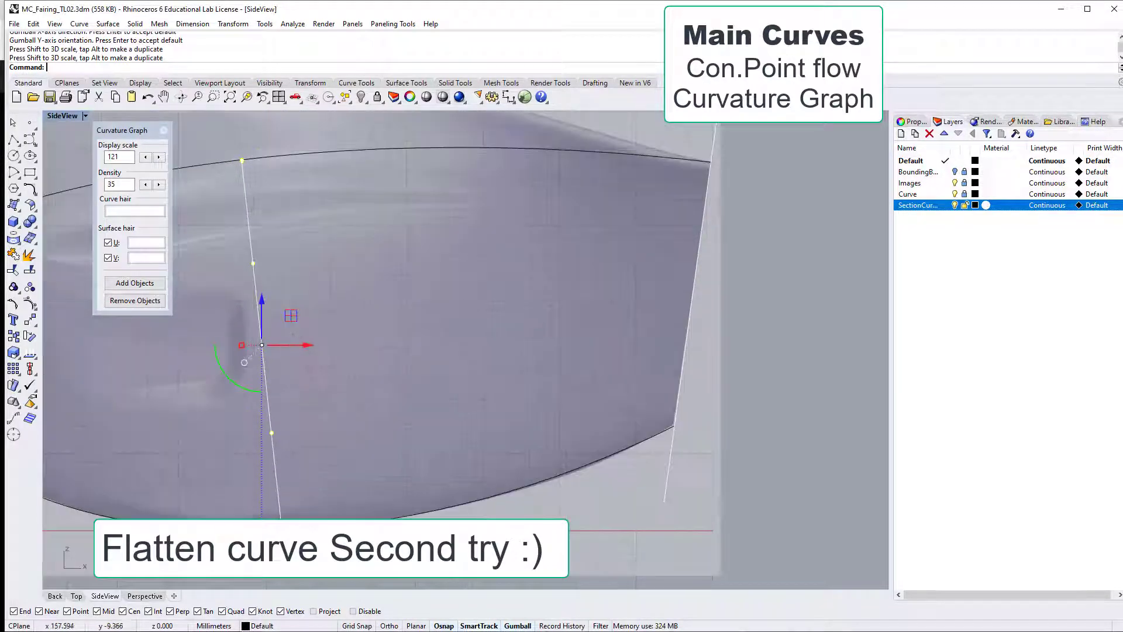
pyautogui.click(144, 595)
pyautogui.moveTo(364, 467); pyautogui.dragTo(665, 423, button='right')
pyautogui.hotkey('ctrl', 'z')
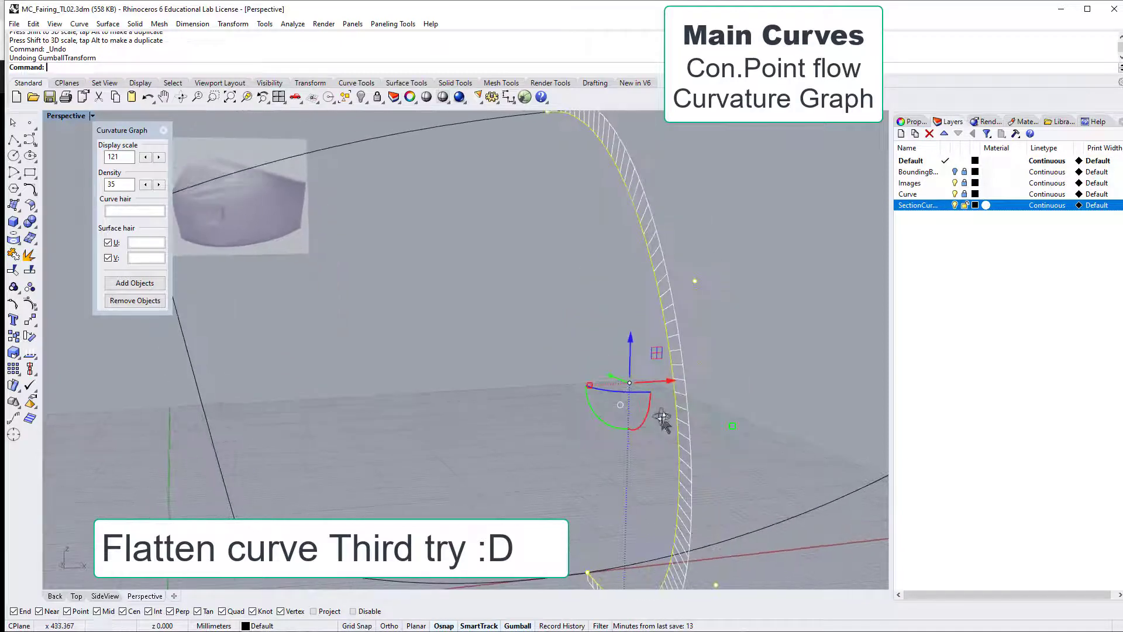
pyautogui.scroll(-5, 665, 423)
pyautogui.scroll(5, 667, 421)
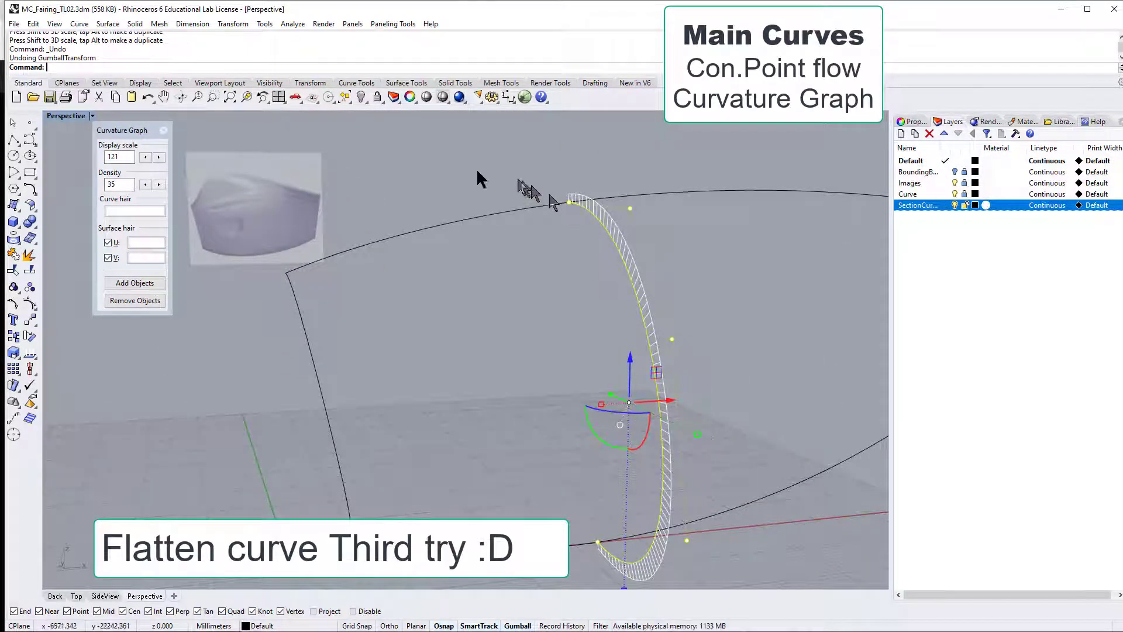
# - Relocate the gumball's origin to the middle section curve's lower end point in the perspective view
pyautogui.click(620, 424)
pyautogui.click(654, 433)
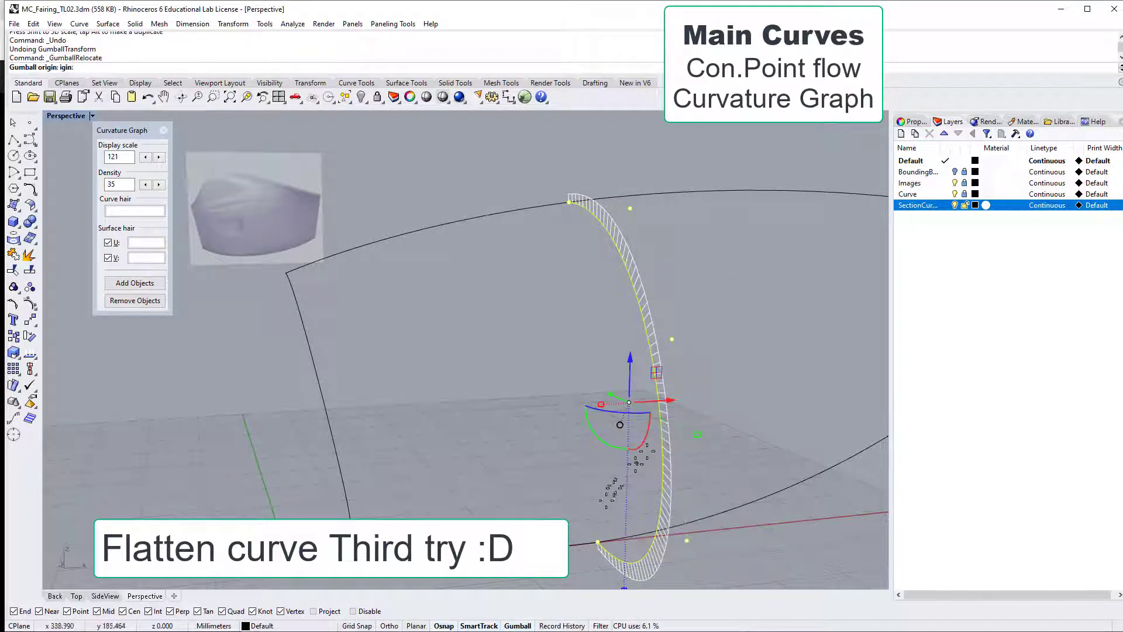
pyautogui.scroll(8, 628, 575)
pyautogui.moveTo(628, 575); pyautogui.dragTo(562, 475, button='right')
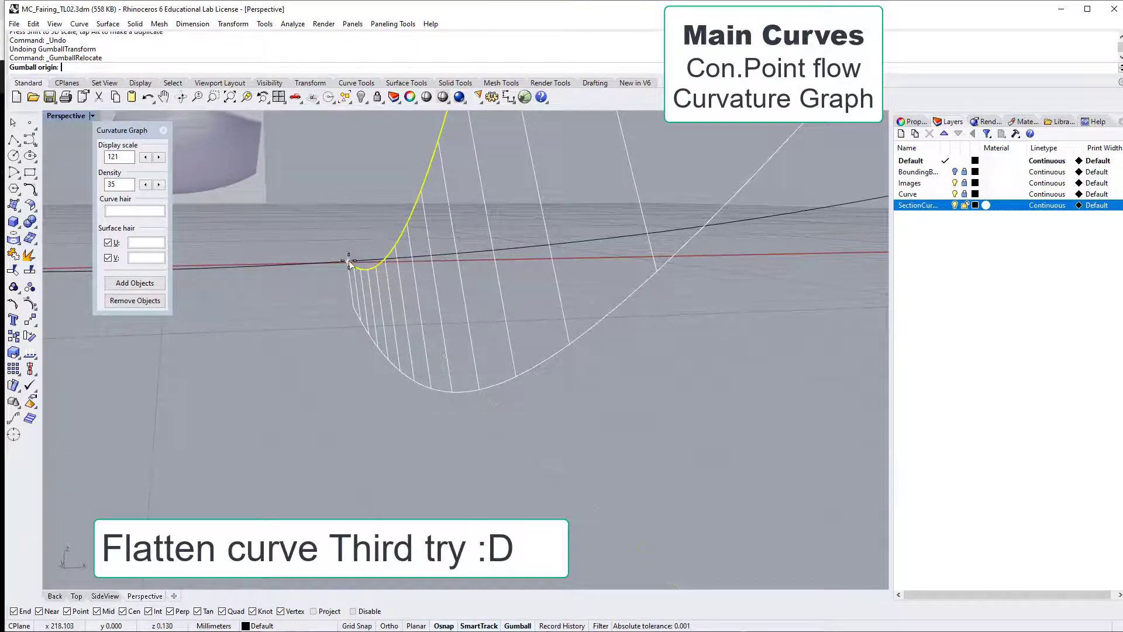
pyautogui.click(348, 261)
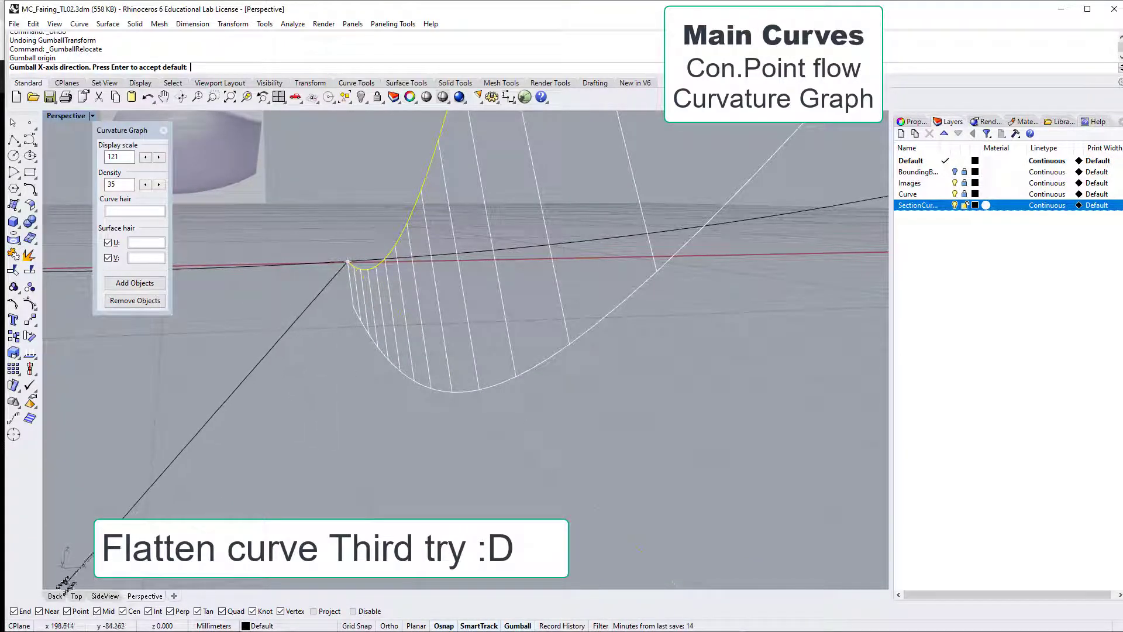
# - In the side view, aim the gumball's X axis at the section curve's upper end point and orient its Y axis perpendicular to it
pyautogui.click(105, 596)
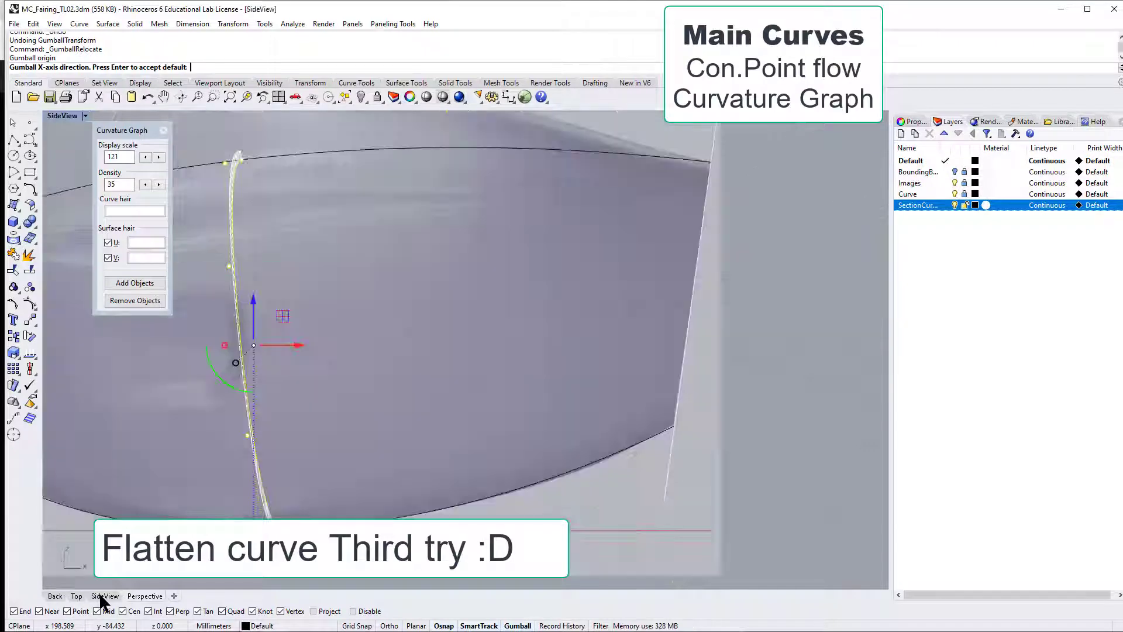
pyautogui.scroll(-3, 218, 345)
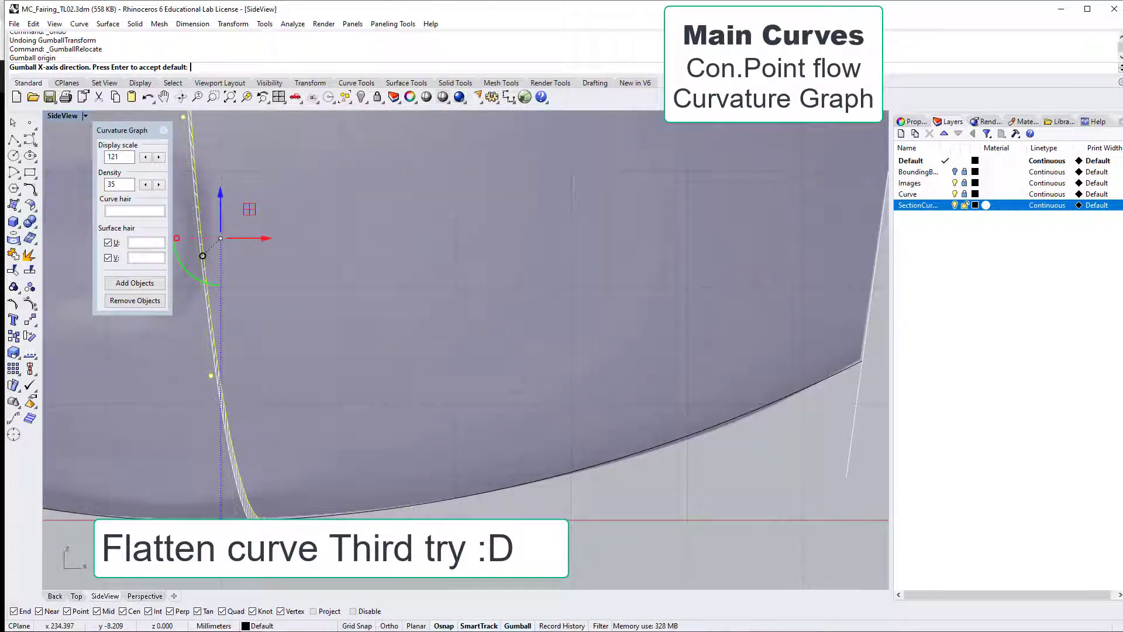
pyautogui.scroll(3, 262, 287)
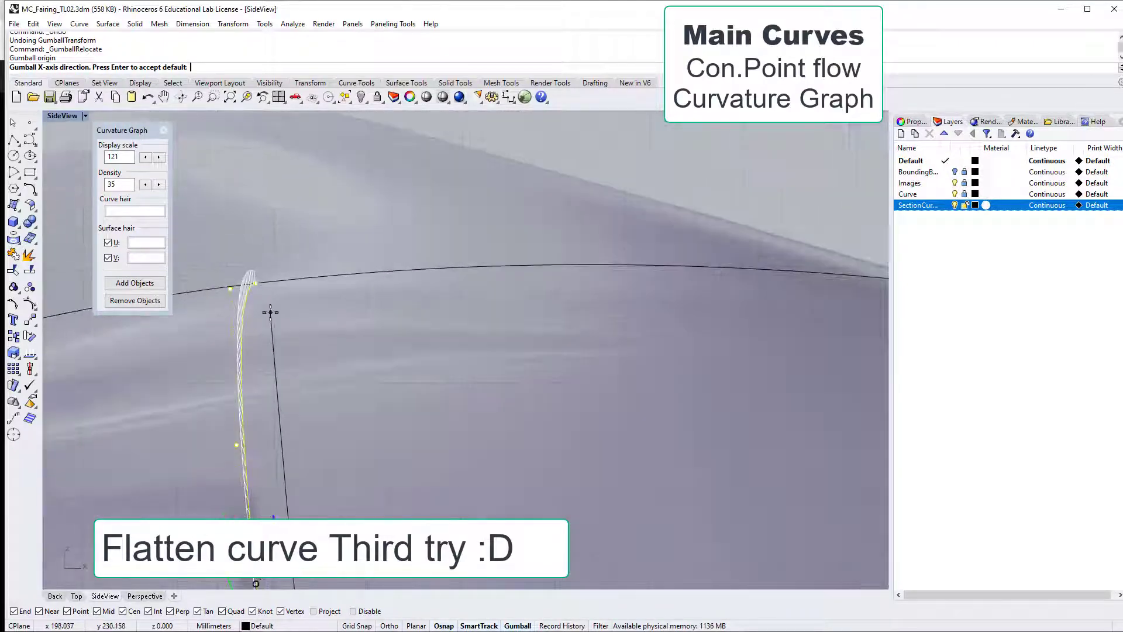
pyautogui.scroll(5, 270, 312)
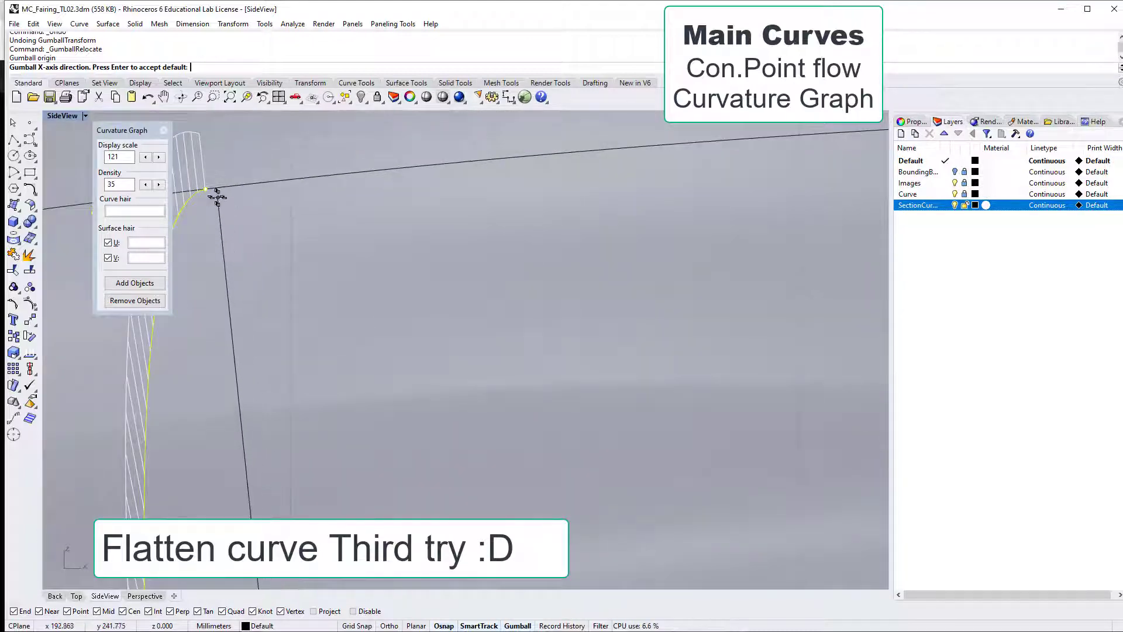
pyautogui.click(209, 193)
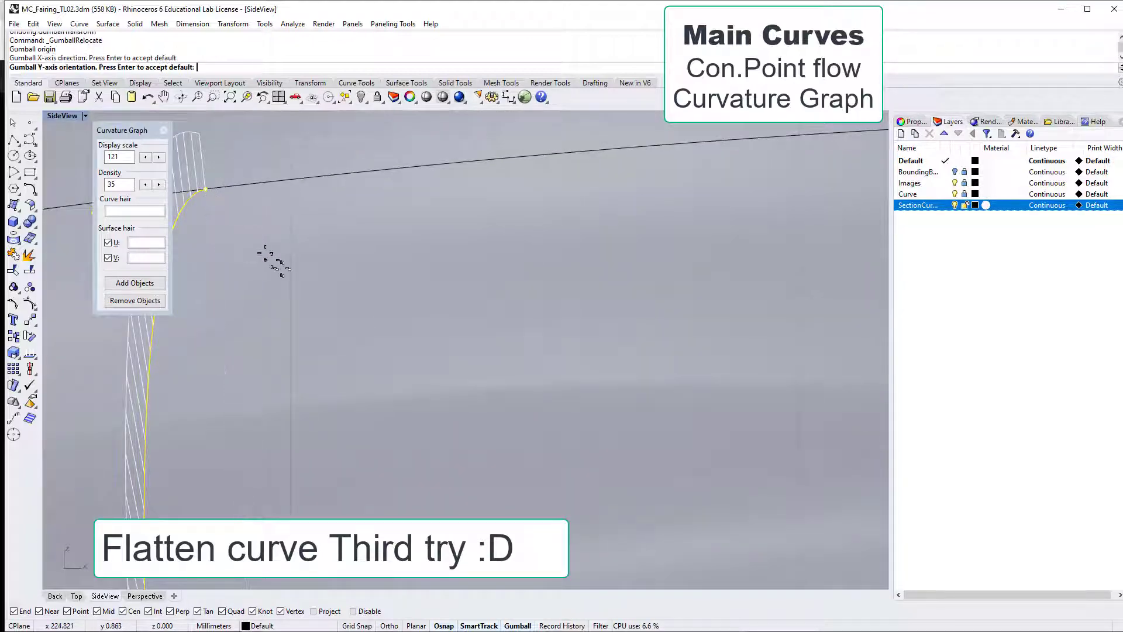
pyautogui.scroll(-8, 424, 345)
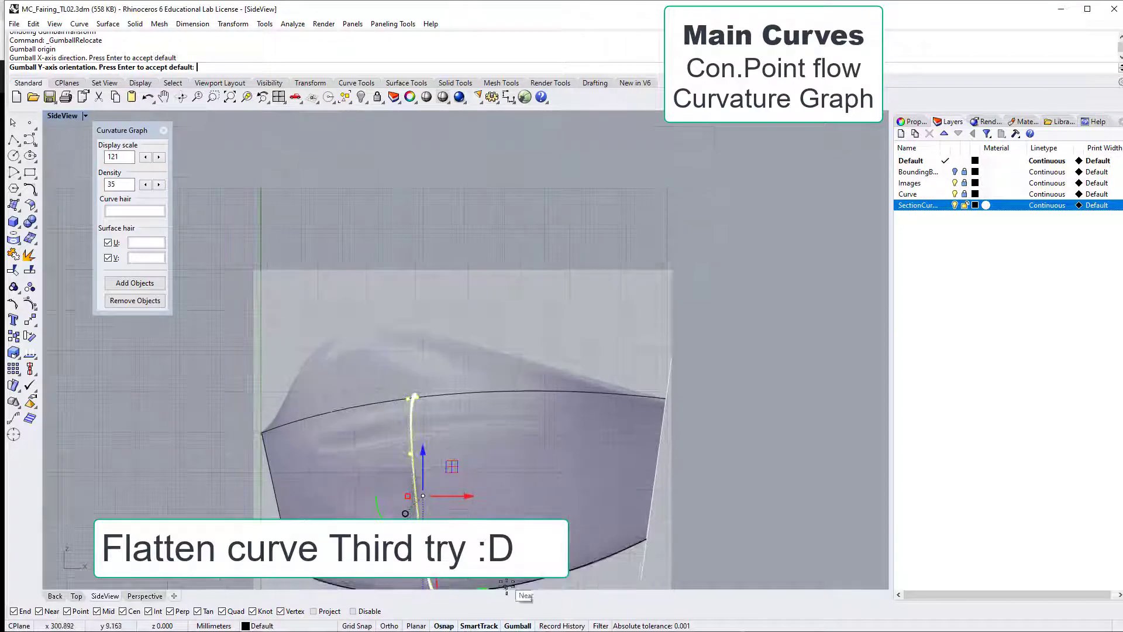
pyautogui.scroll(6, 502, 483)
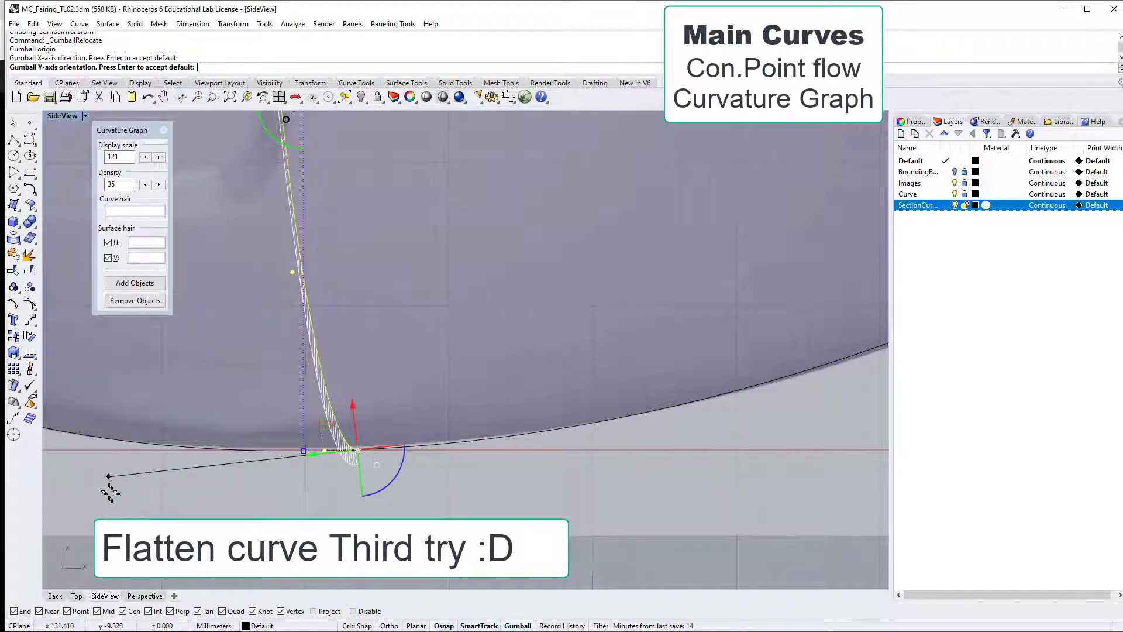
pyautogui.press('Return')
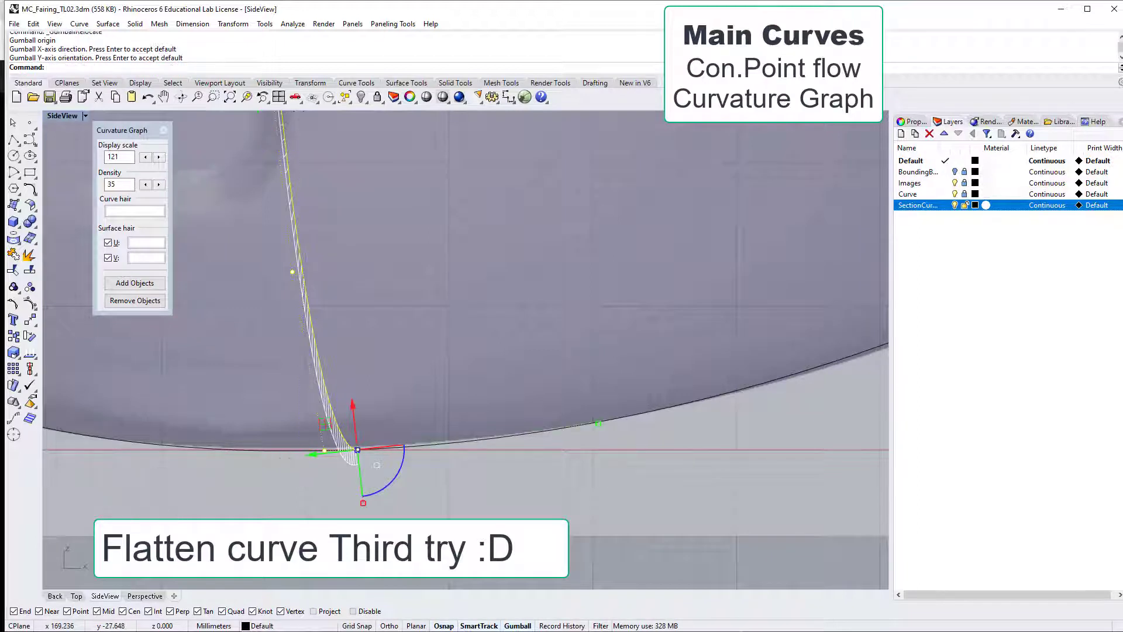
# - Flatten the middle section curve by scaling its control points by 0 along the gumball's Y axis, and check it in the perspective view
pyautogui.click(598, 425)
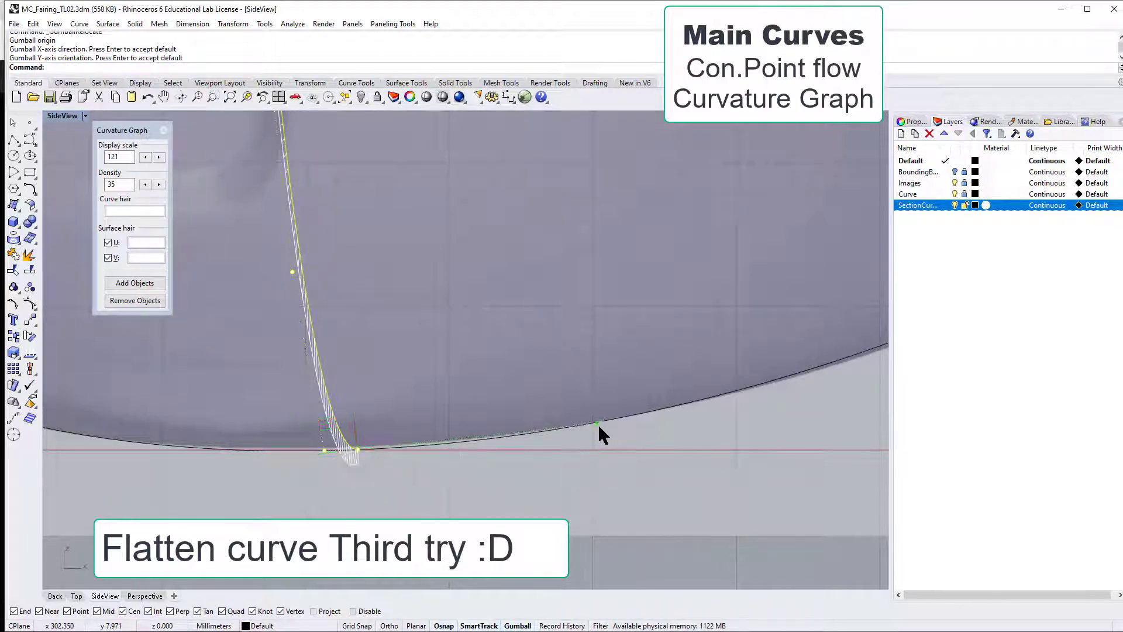
pyautogui.write('0')
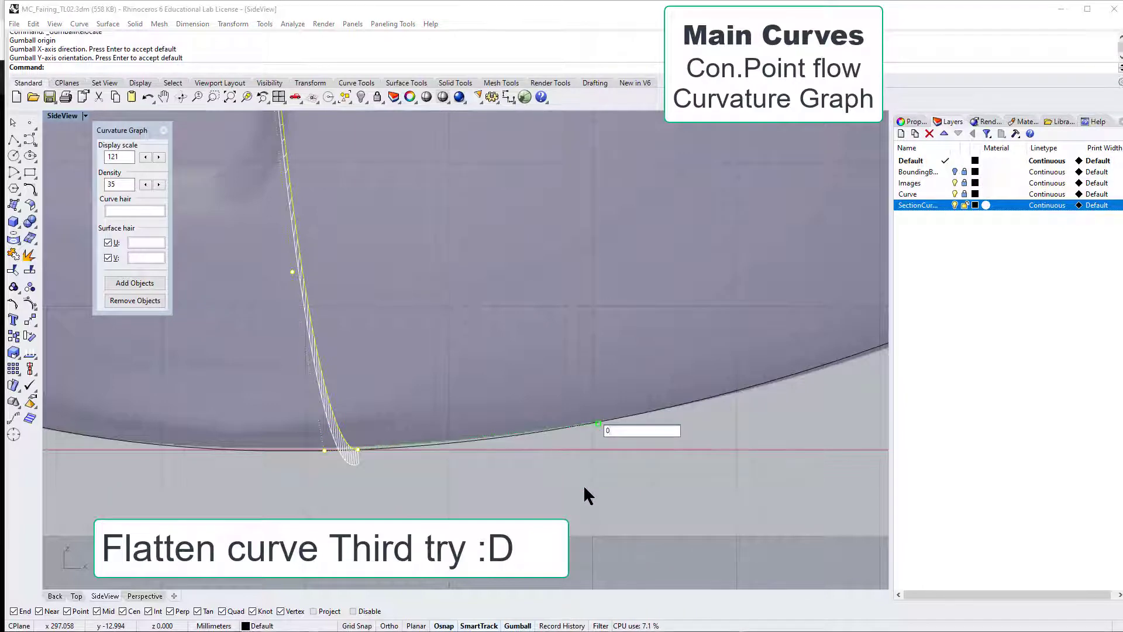
pyautogui.press('Return')
pyautogui.scroll(-8, 461, 409)
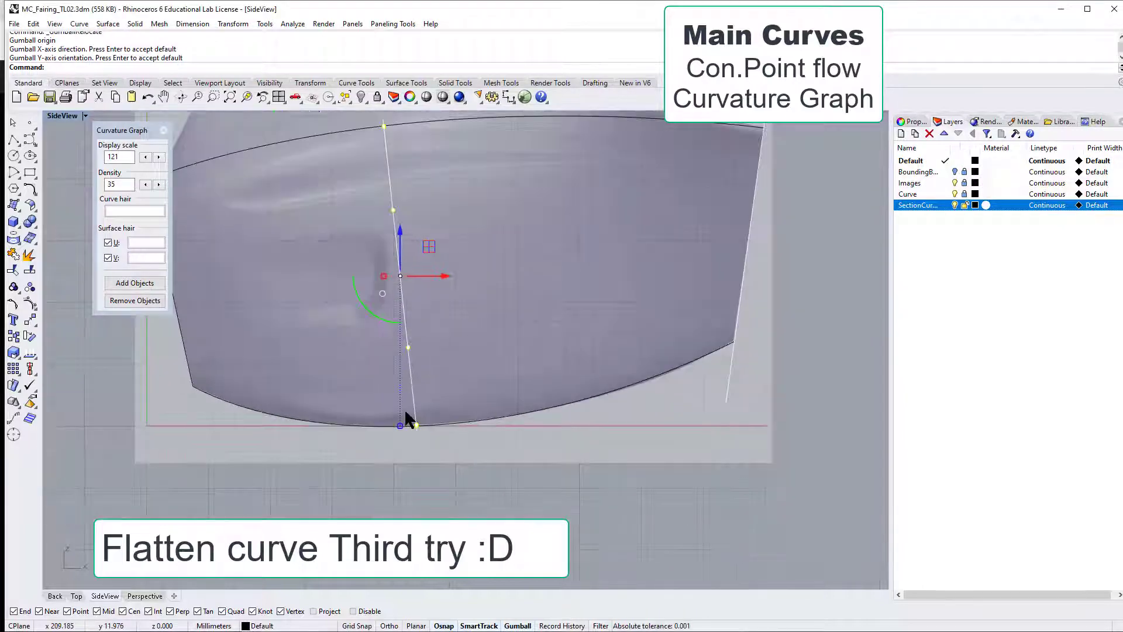
pyautogui.scroll(-4, 293, 237)
pyautogui.scroll(4, 294, 237)
pyautogui.scroll(1, 293, 237)
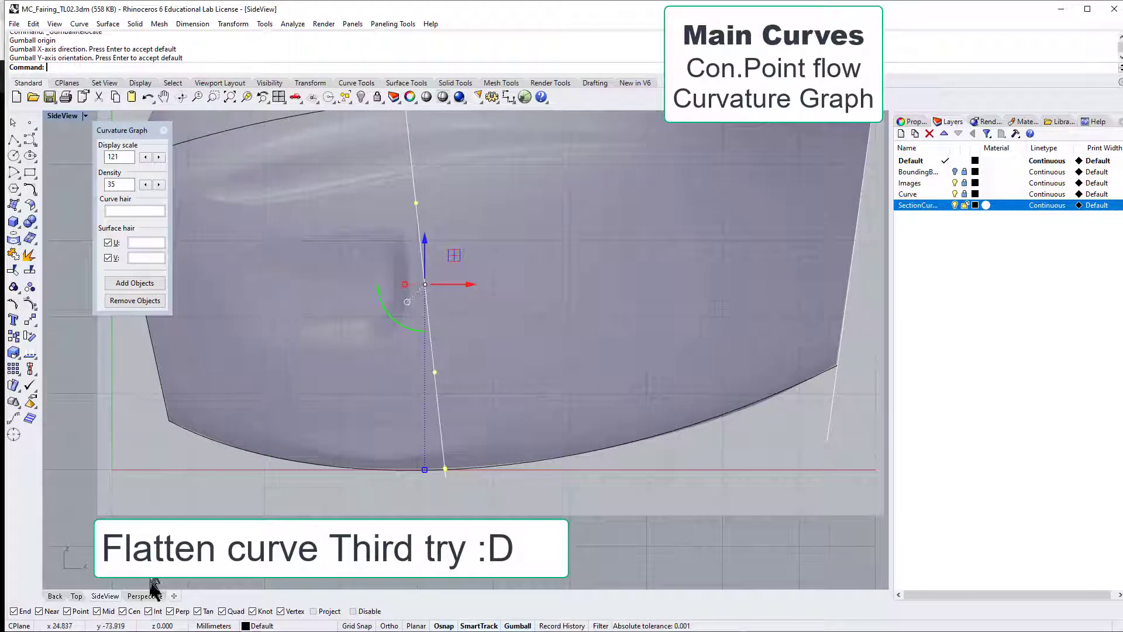
pyautogui.click(145, 596)
pyautogui.scroll(-15, 341, 398)
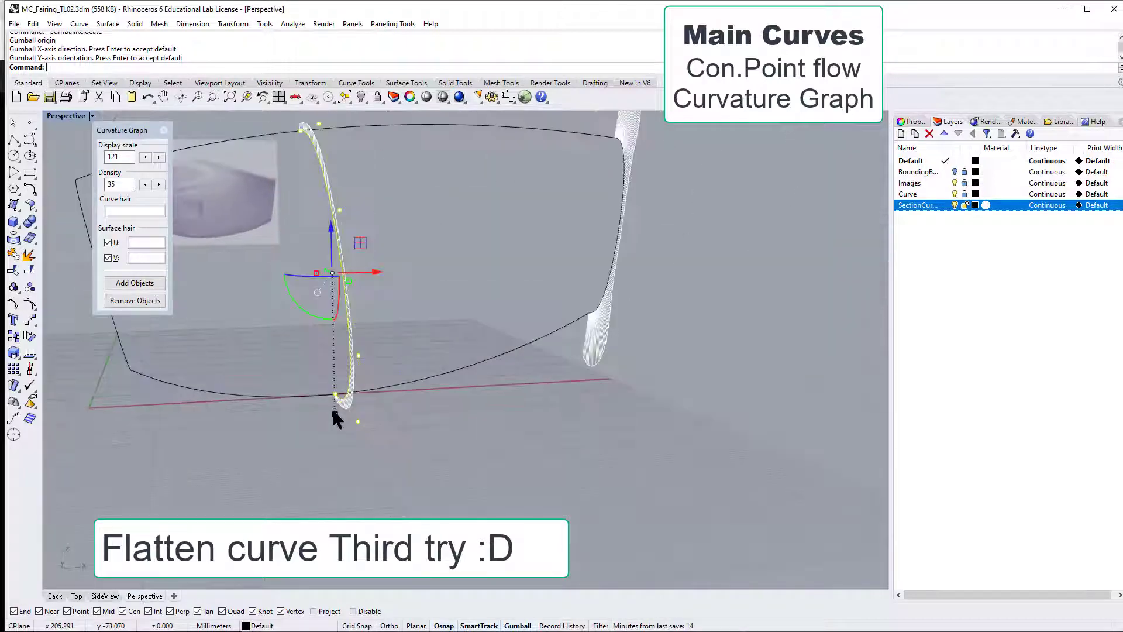
pyautogui.scroll(7, 338, 396)
pyautogui.moveTo(319, 367); pyautogui.dragTo(426, 363, button='right')
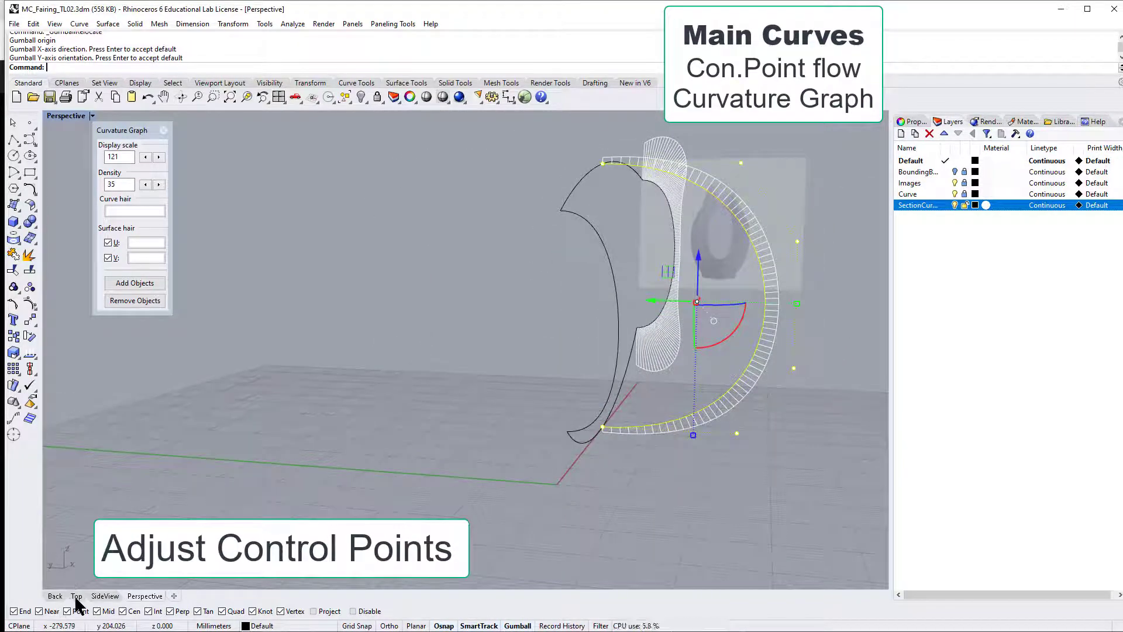
# - In the back view, move the section curve's four inner control points inward toward the fairing silhouette, and shift the lower two slightly further
pyautogui.click(55, 596)
pyautogui.scroll(4, 344, 349)
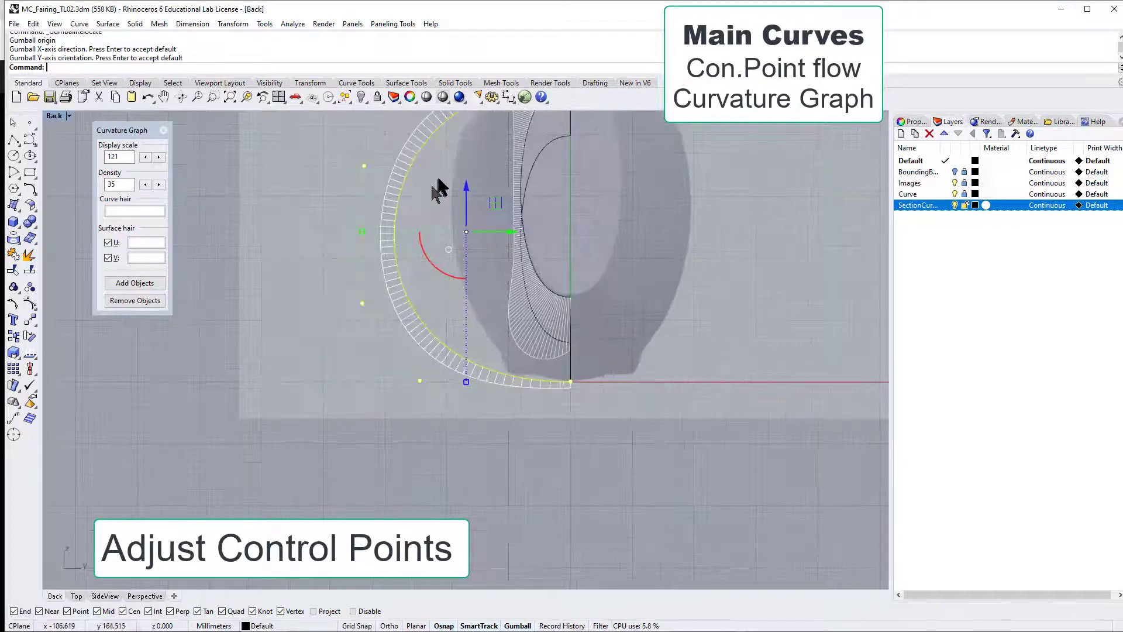
pyautogui.scroll(-10, 438, 179)
pyautogui.scroll(10, 459, 146)
pyautogui.scroll(3, 461, 138)
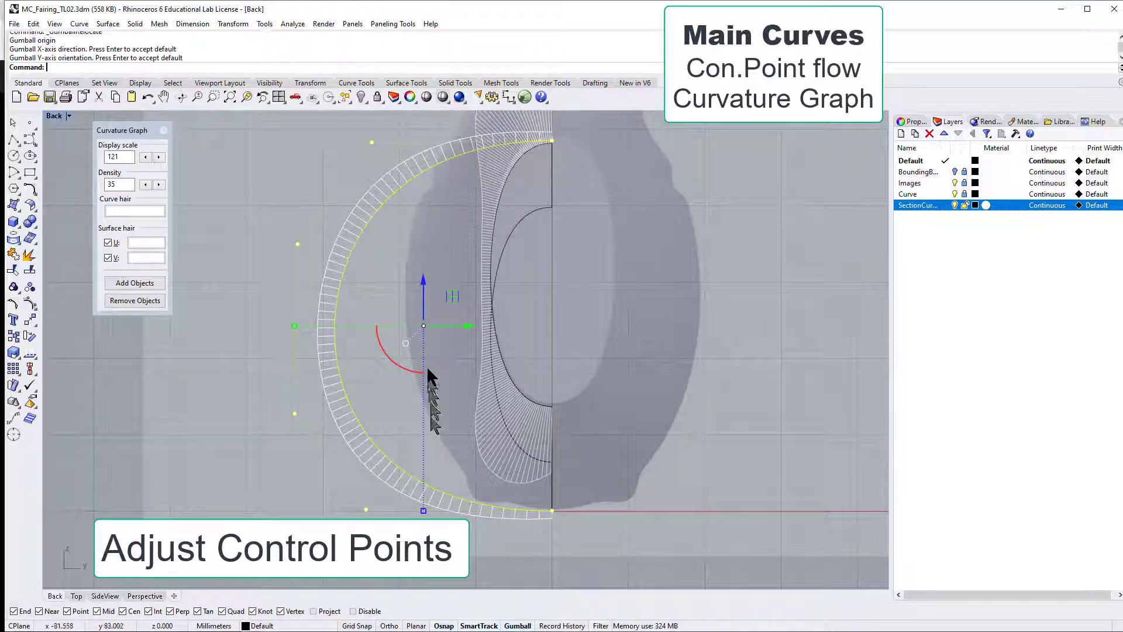
pyautogui.moveTo(252, 129); pyautogui.dragTo(411, 519)
pyautogui.moveTo(381, 333); pyautogui.dragTo(453, 319)
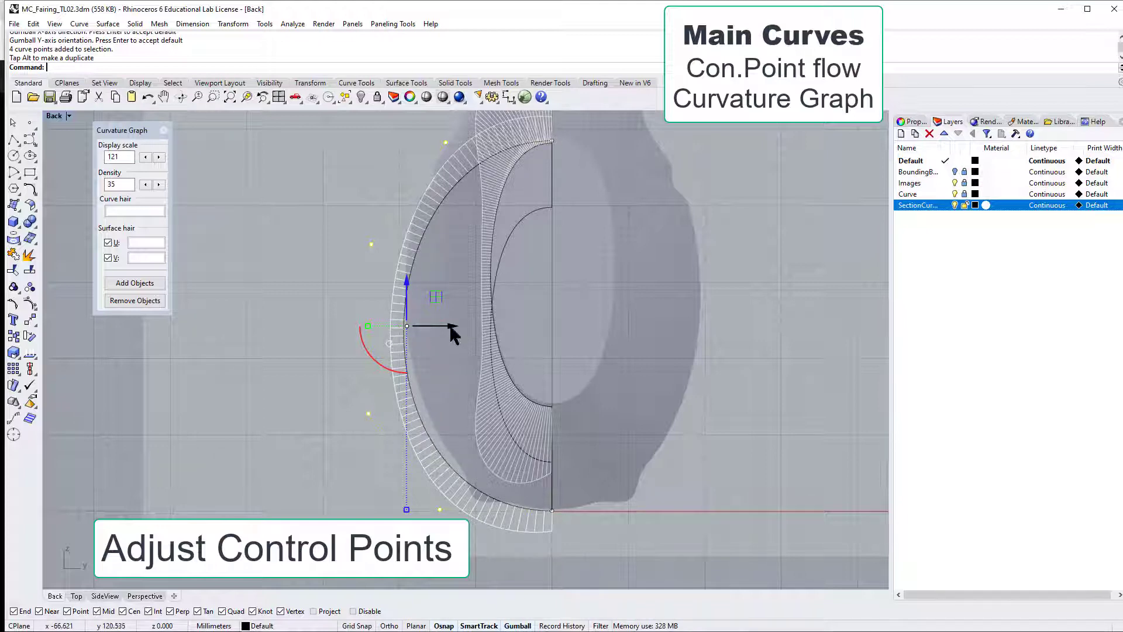
pyautogui.moveTo(450, 326)
pyautogui.mouseDown()
pyautogui.moveTo(425, 327)
pyautogui.moveTo(449, 325)
pyautogui.mouseUp()
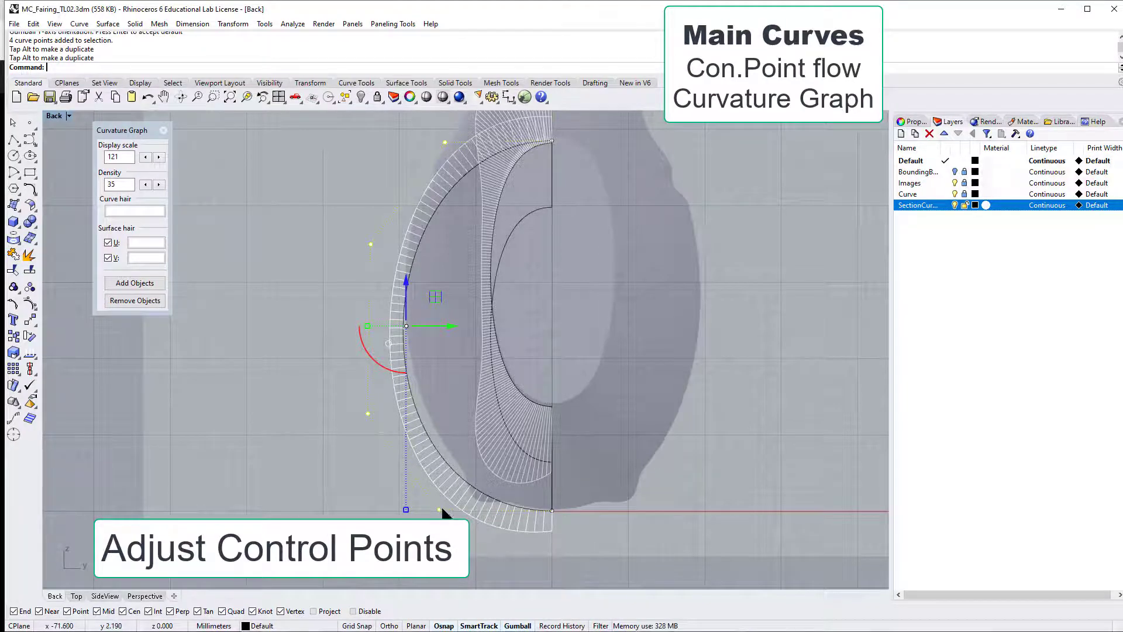
pyautogui.moveTo(348, 404); pyautogui.dragTo(455, 518)
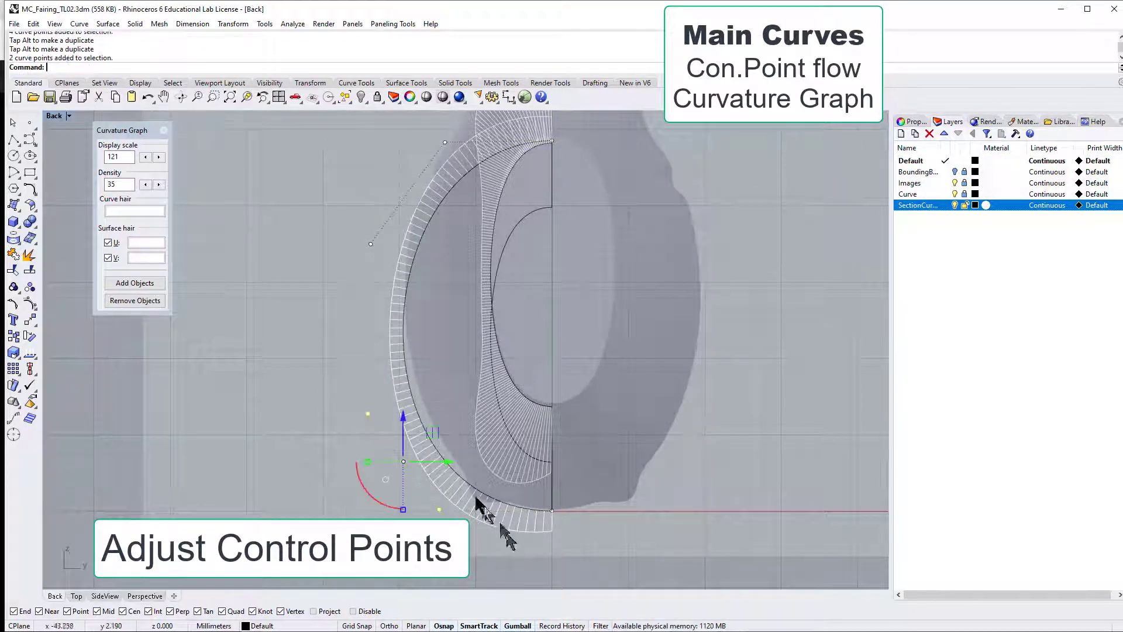
pyautogui.moveTo(448, 461); pyautogui.dragTo(462, 462)
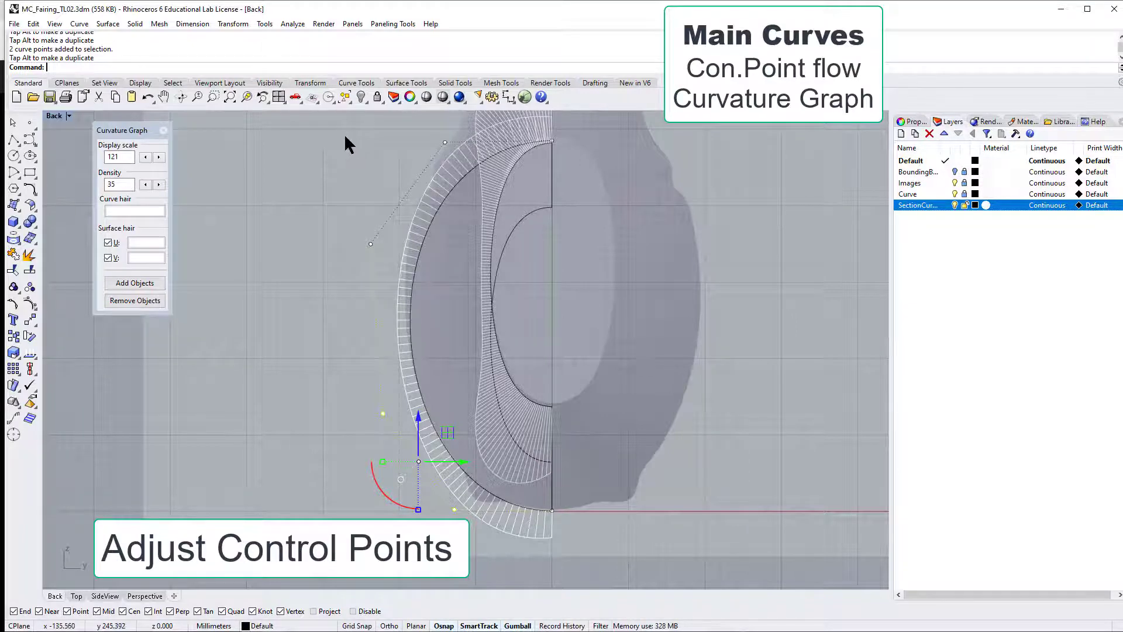
# - Move the section curve's upper side control point up and slightly inward in the back view, and inspect the curves in perspective
pyautogui.moveTo(386, 131); pyautogui.dragTo(458, 144)
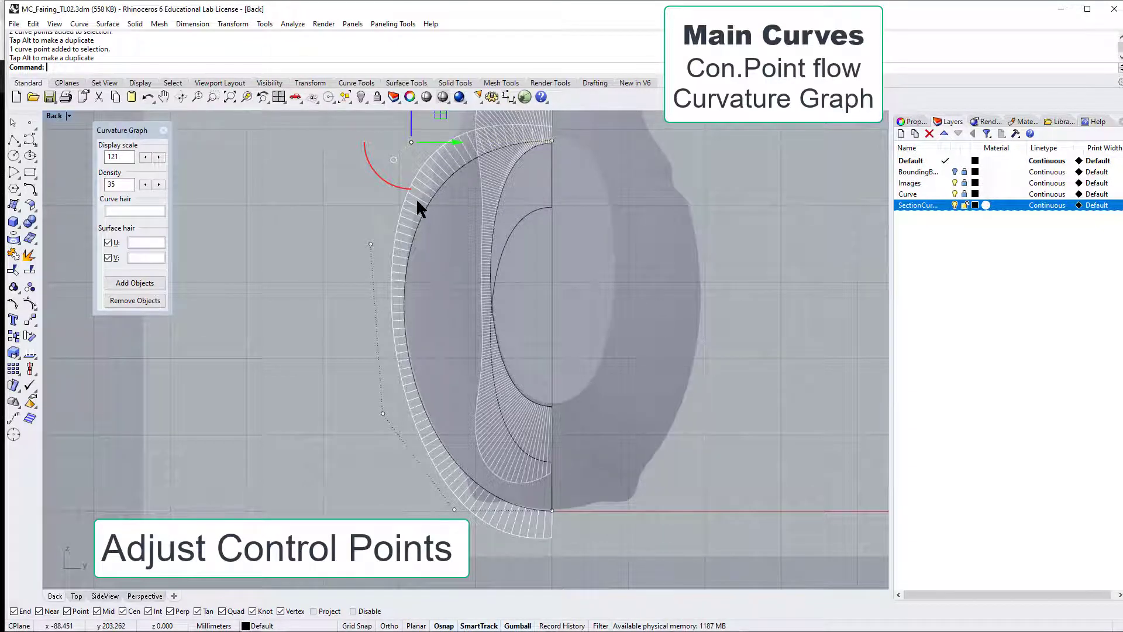
pyautogui.hotkey('ctrl', 'z')
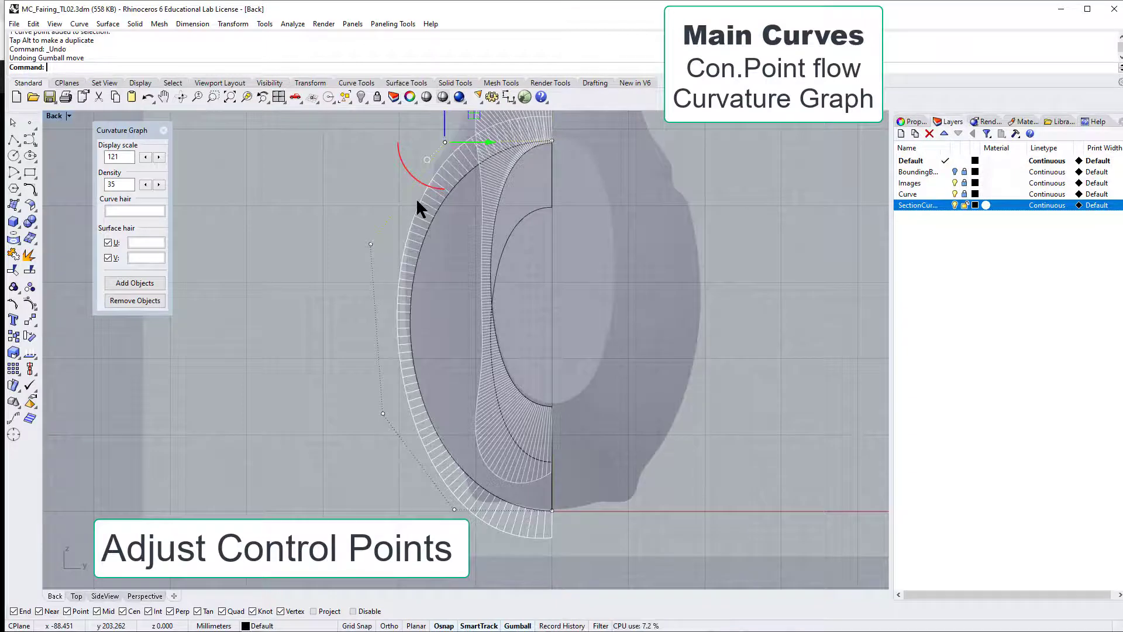
pyautogui.click(371, 243)
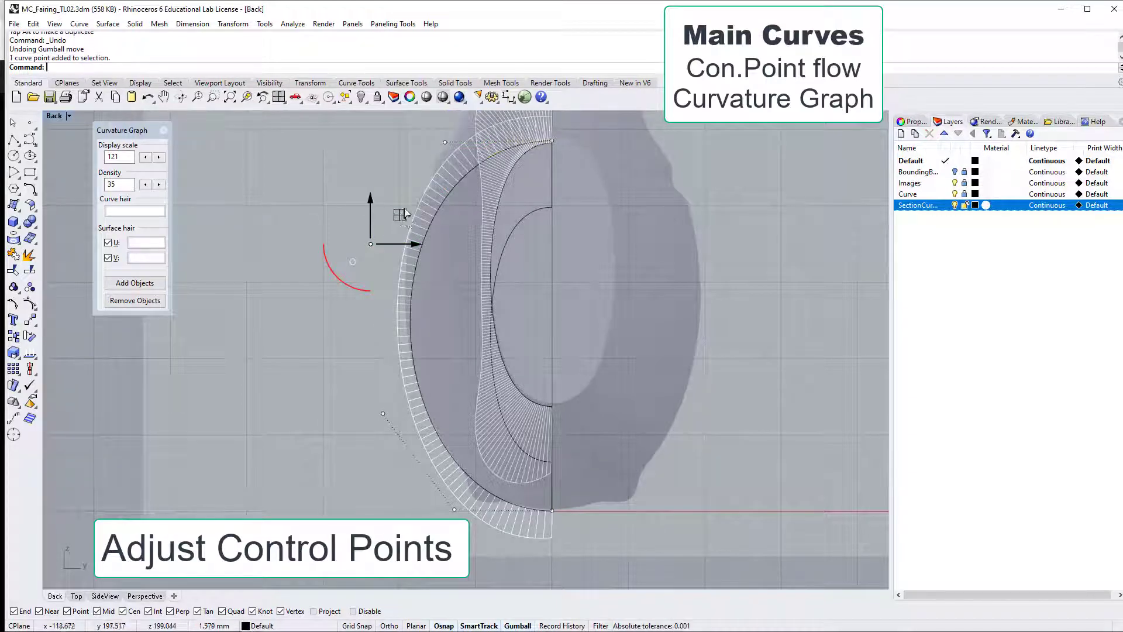
pyautogui.moveTo(402, 216); pyautogui.dragTo(427, 170)
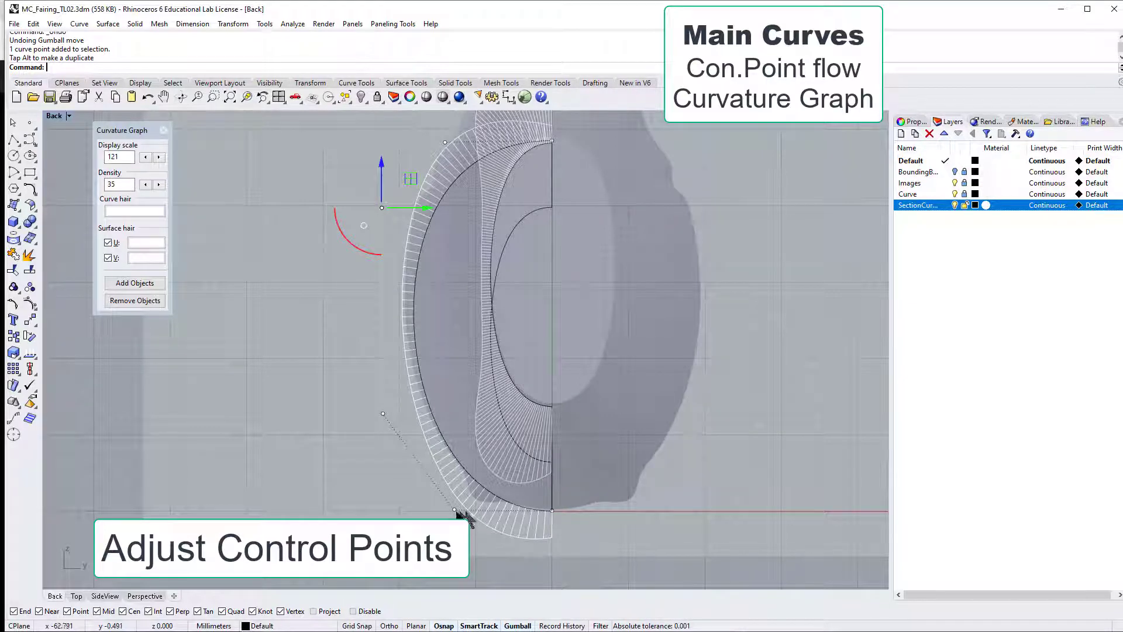
pyautogui.click(145, 595)
pyautogui.moveTo(484, 401); pyautogui.dragTo(437, 395, button='right')
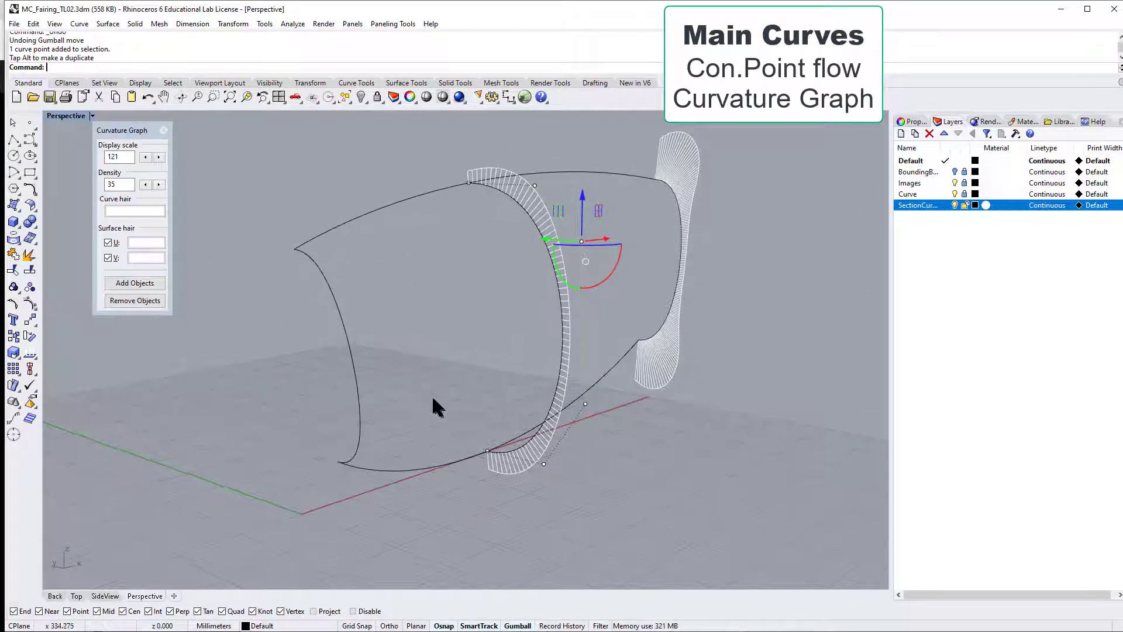